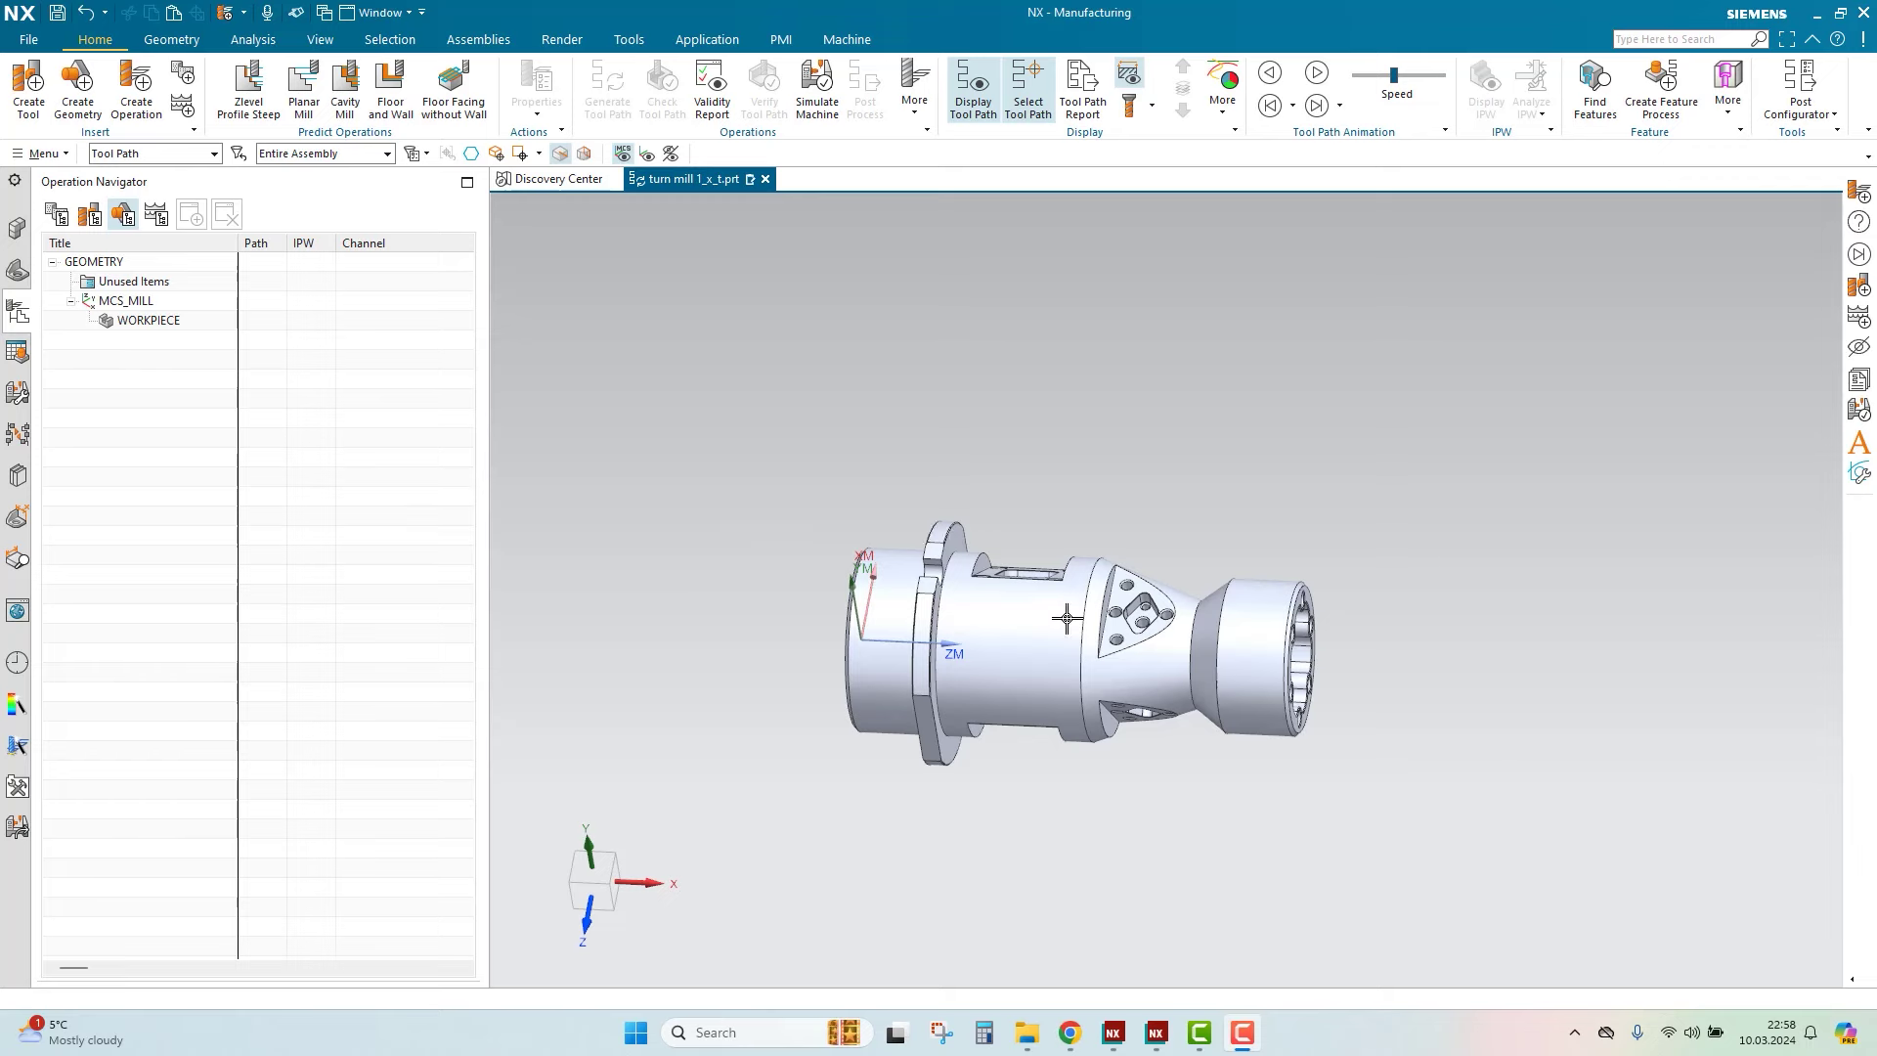
# Start a new rotary milling operation under WORKPIECE, then cancel it
pyautogui.scroll(2, 1070, 619)
pyautogui.scroll(1, 1105, 665)
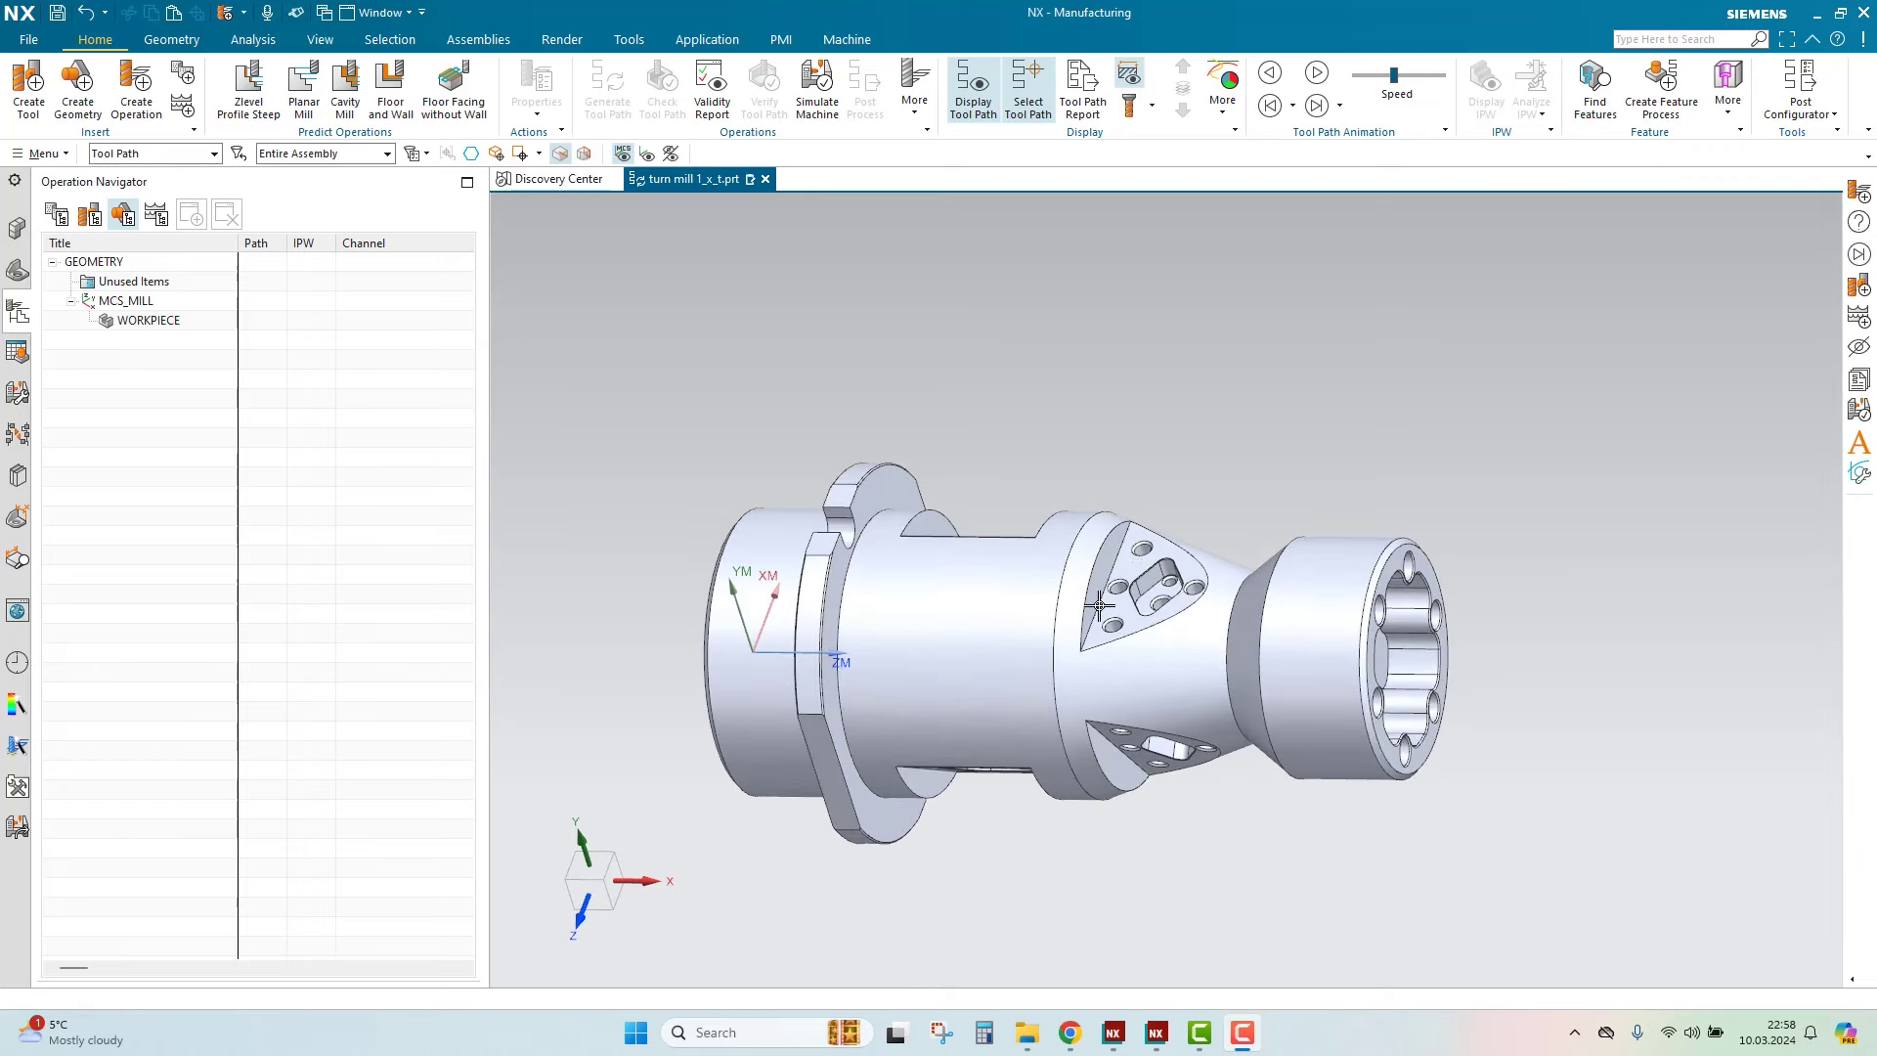
pyautogui.scroll(3, 1144, 590)
pyautogui.scroll(-4, 1144, 591)
pyautogui.moveTo(1144, 591)
pyautogui.mouseDown(button='middle')
pyautogui.moveTo(1125, 668)
pyautogui.moveTo(1145, 708)
pyautogui.moveTo(1134, 662)
pyautogui.moveTo(1095, 636)
pyautogui.mouseUp(button='middle')
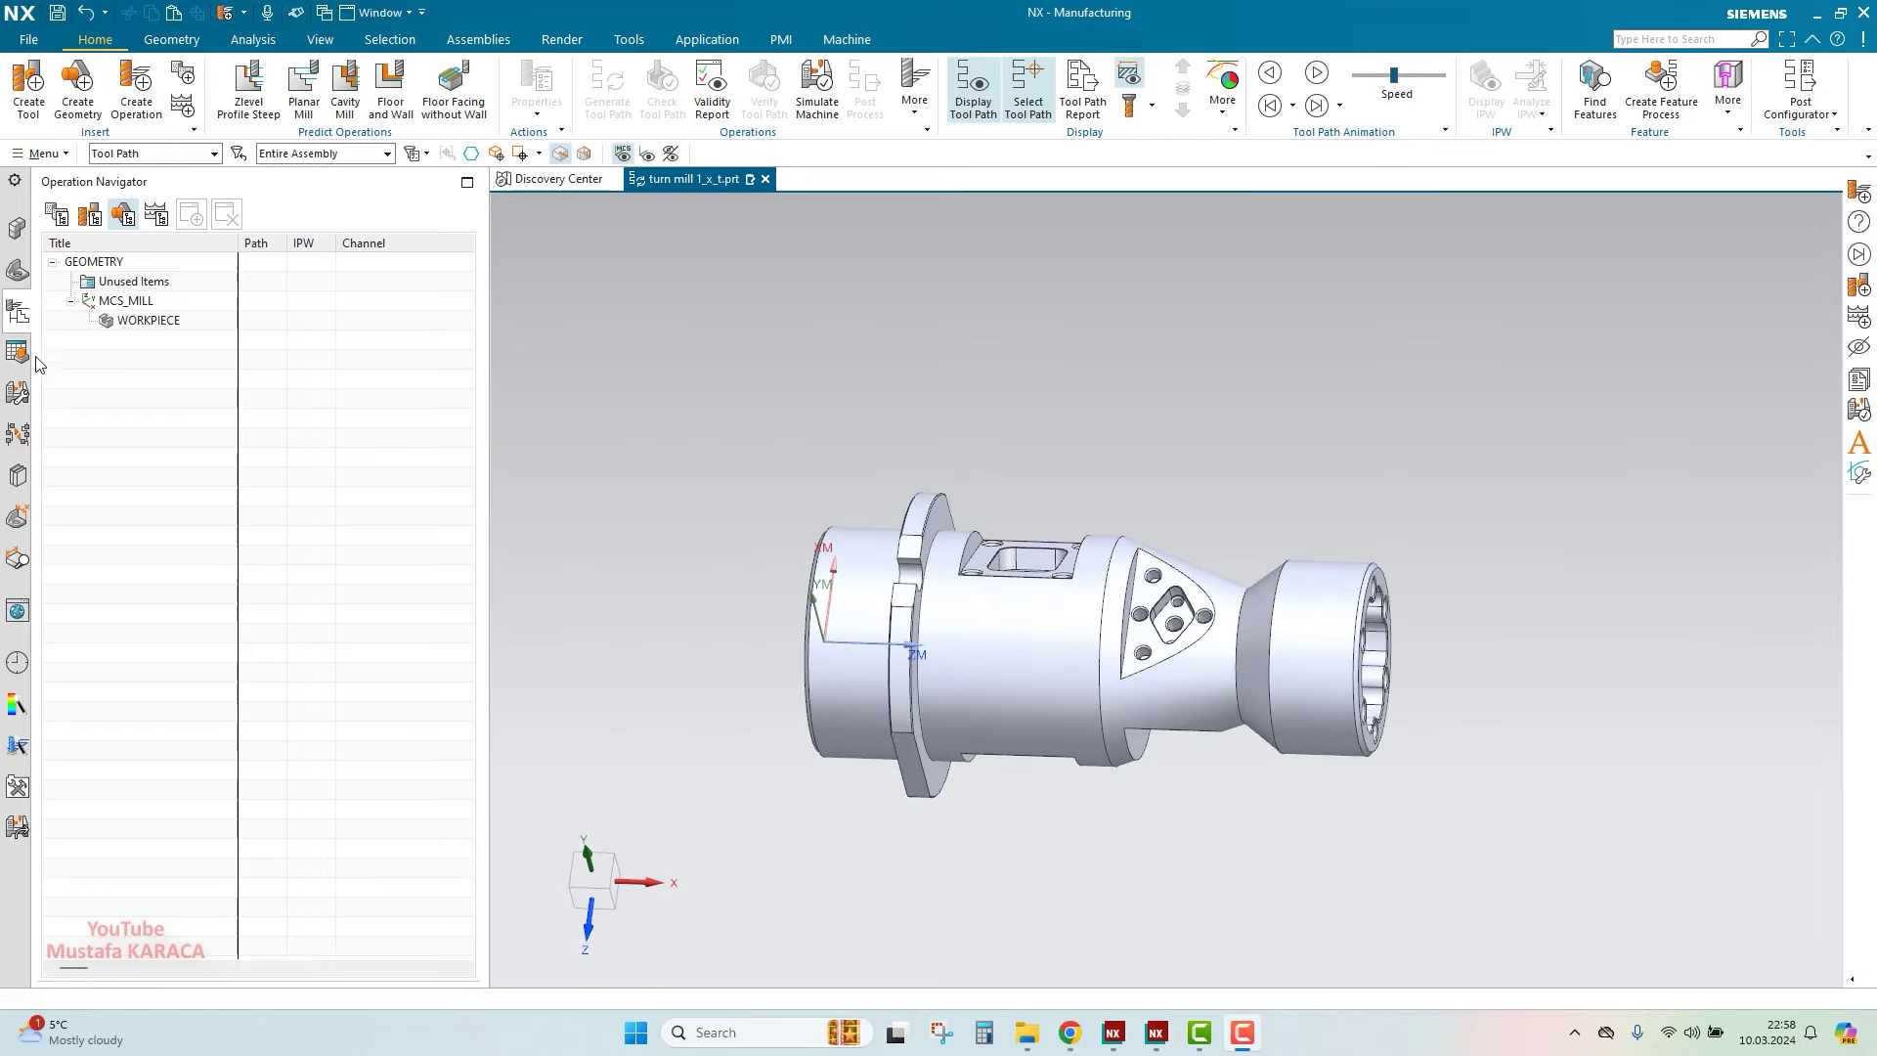
pyautogui.rightClick(155, 321)
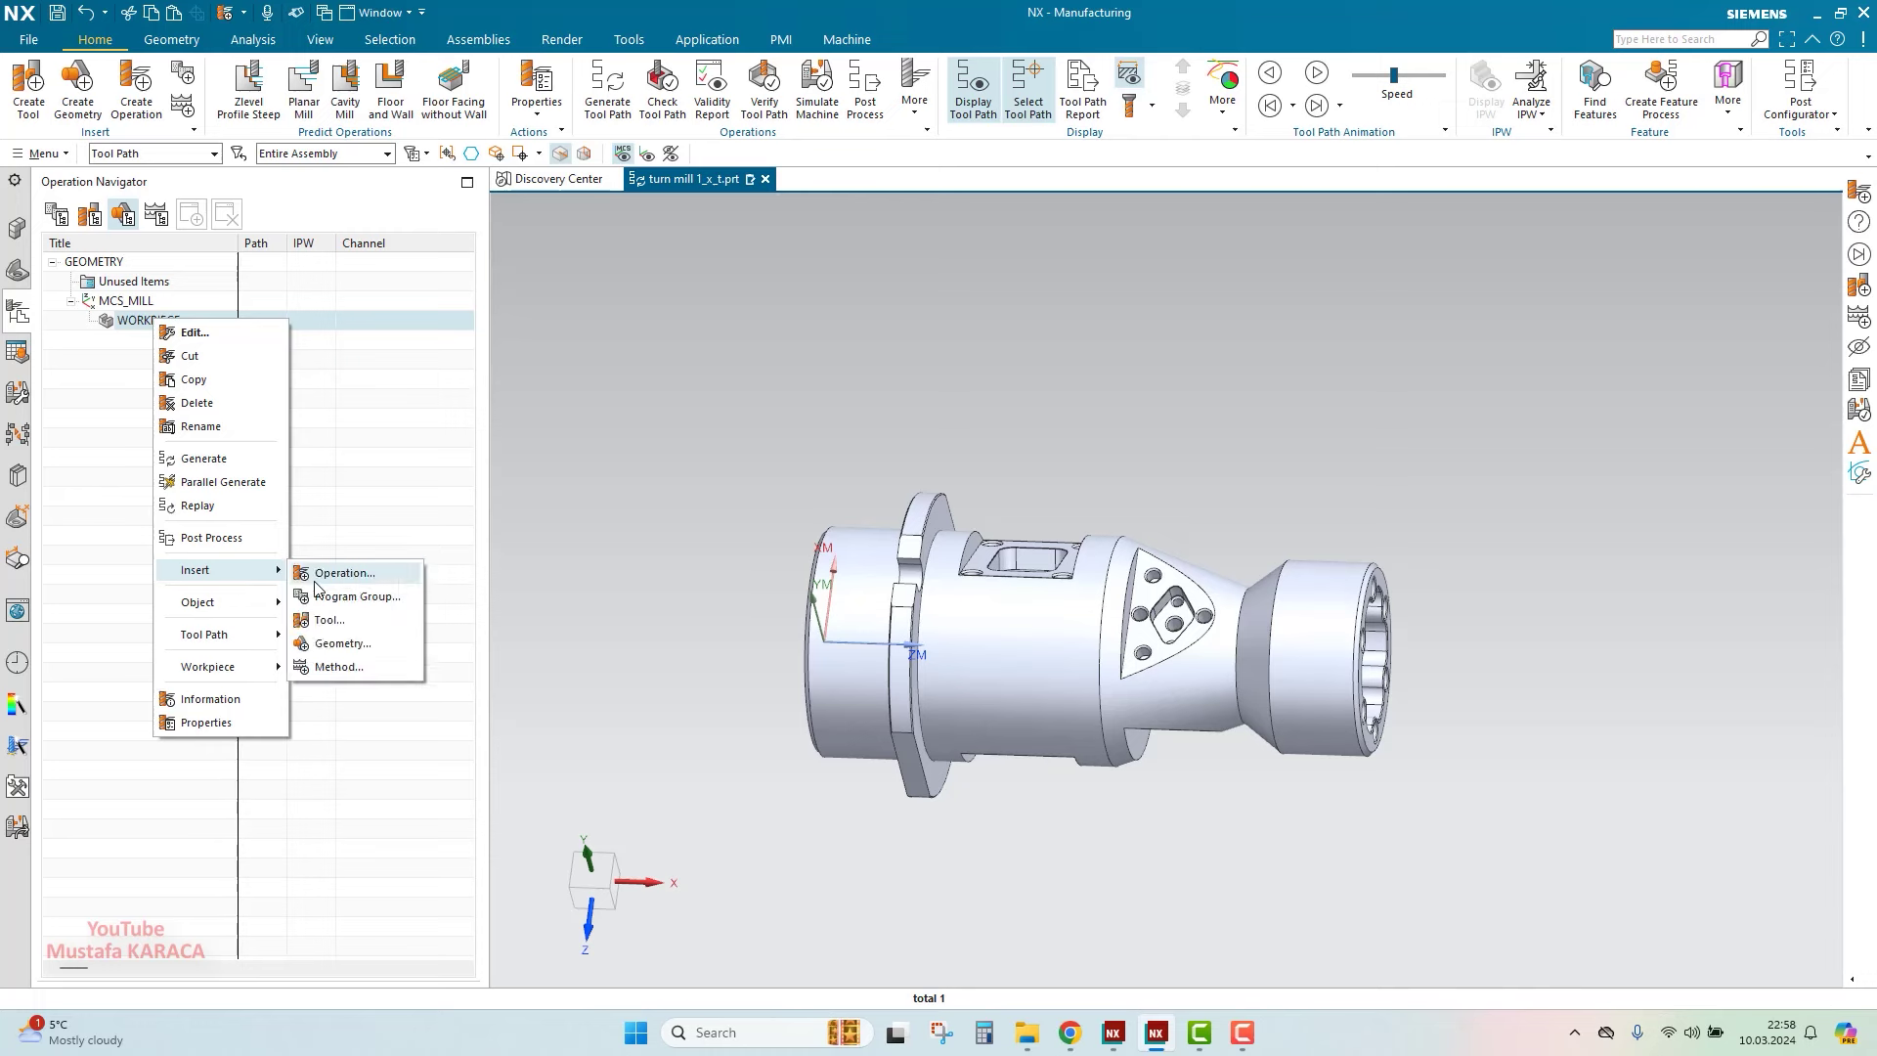
pyautogui.click(323, 572)
pyautogui.click(396, 94)
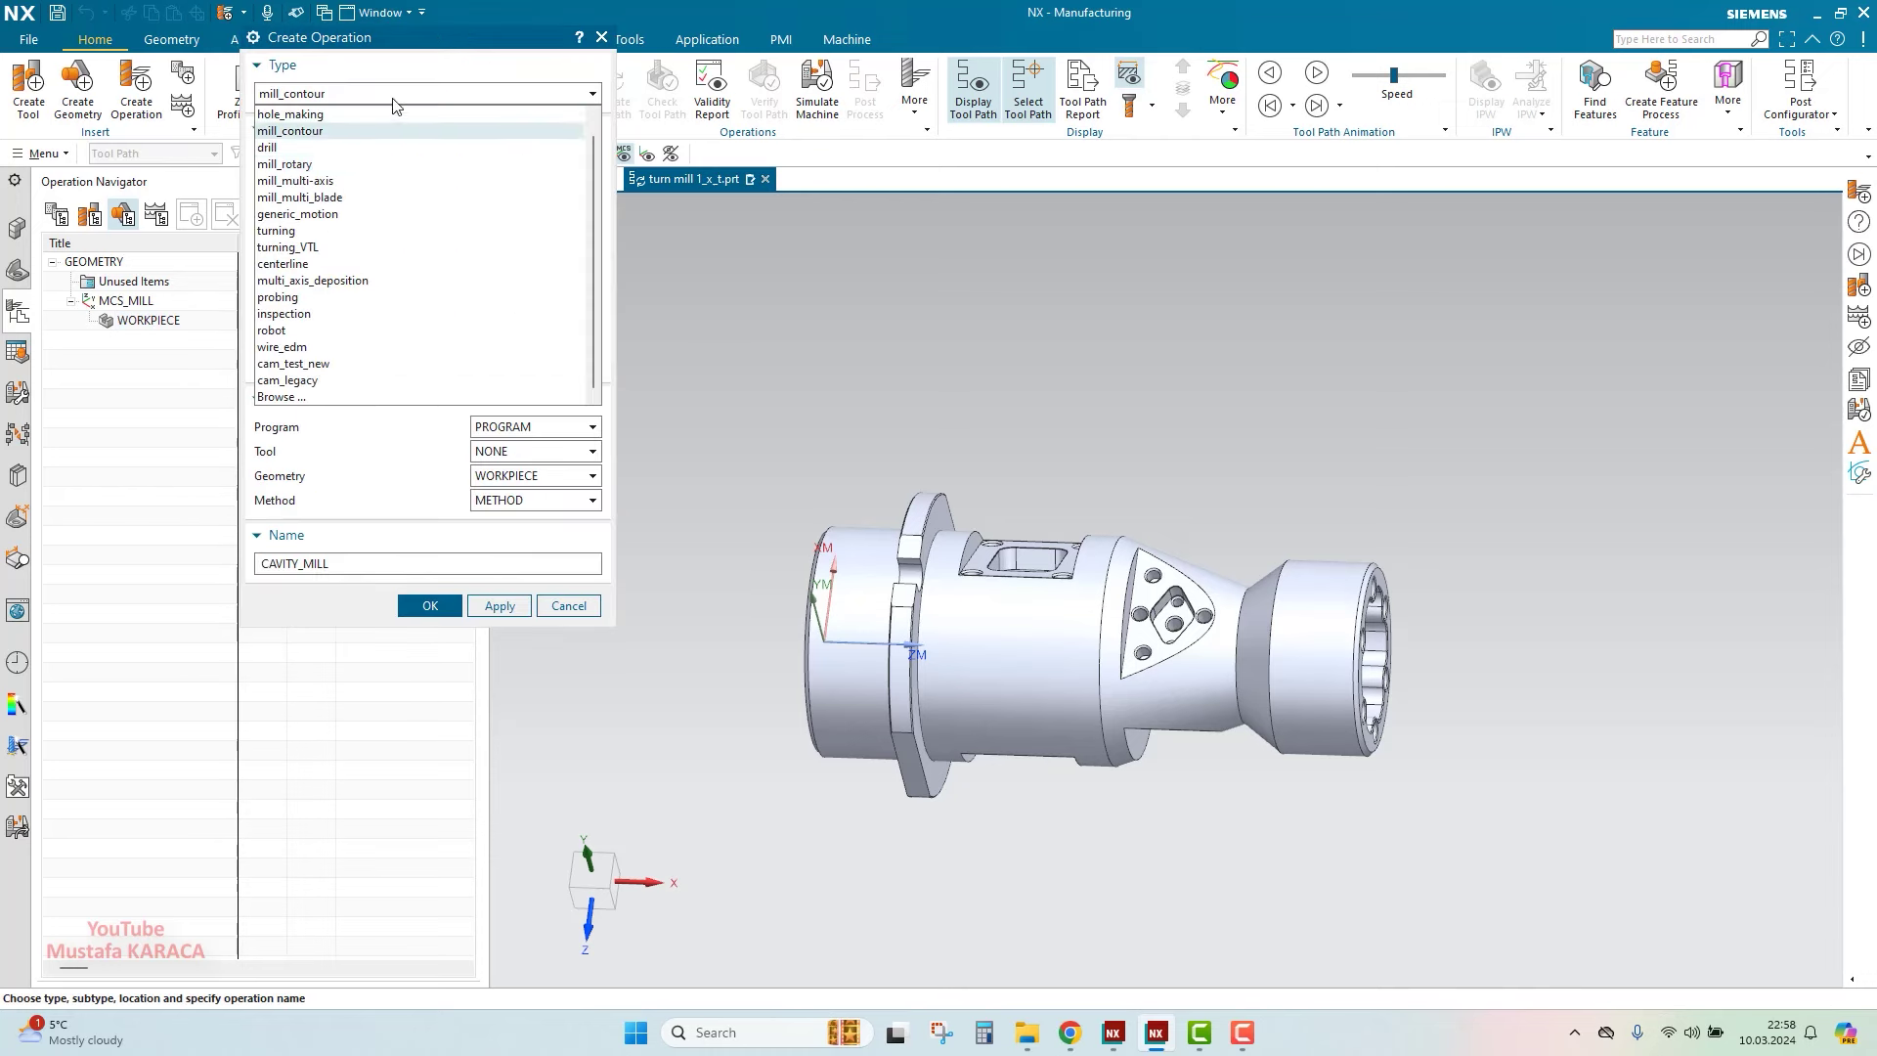
pyautogui.click(359, 164)
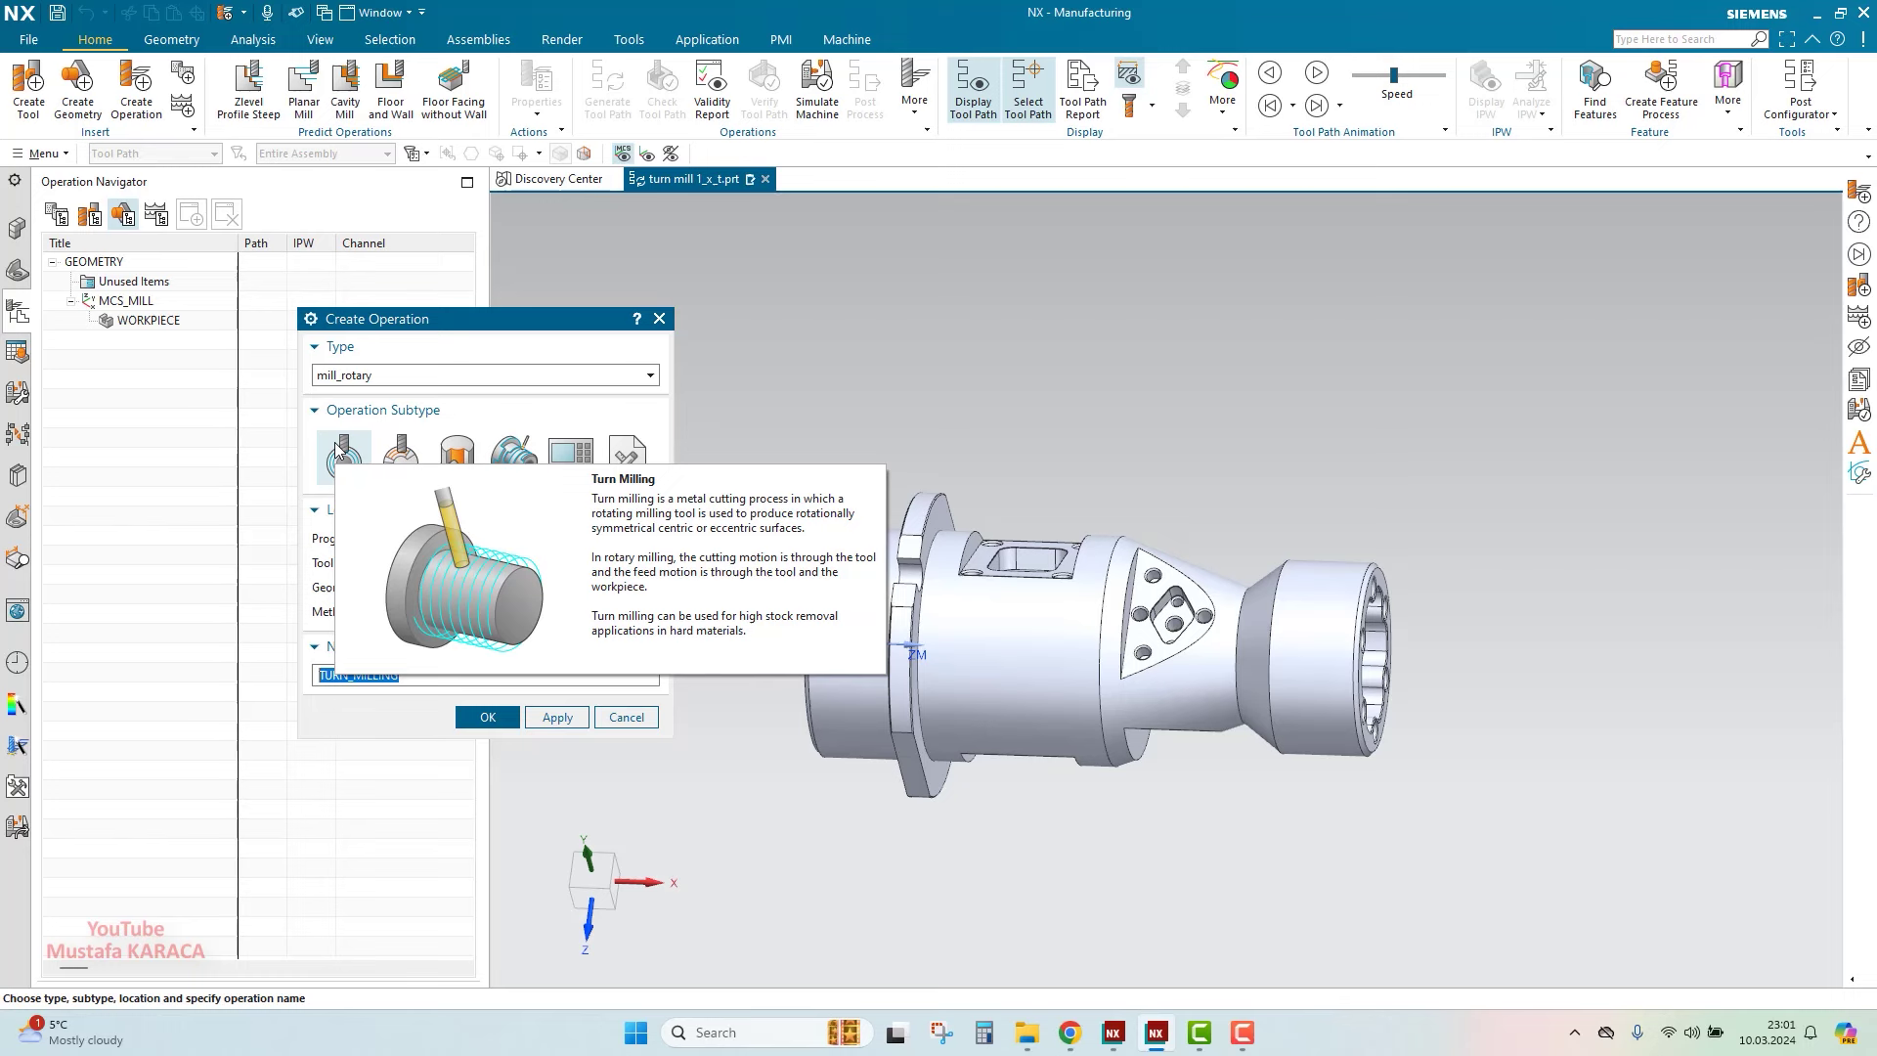
pyautogui.click(626, 716)
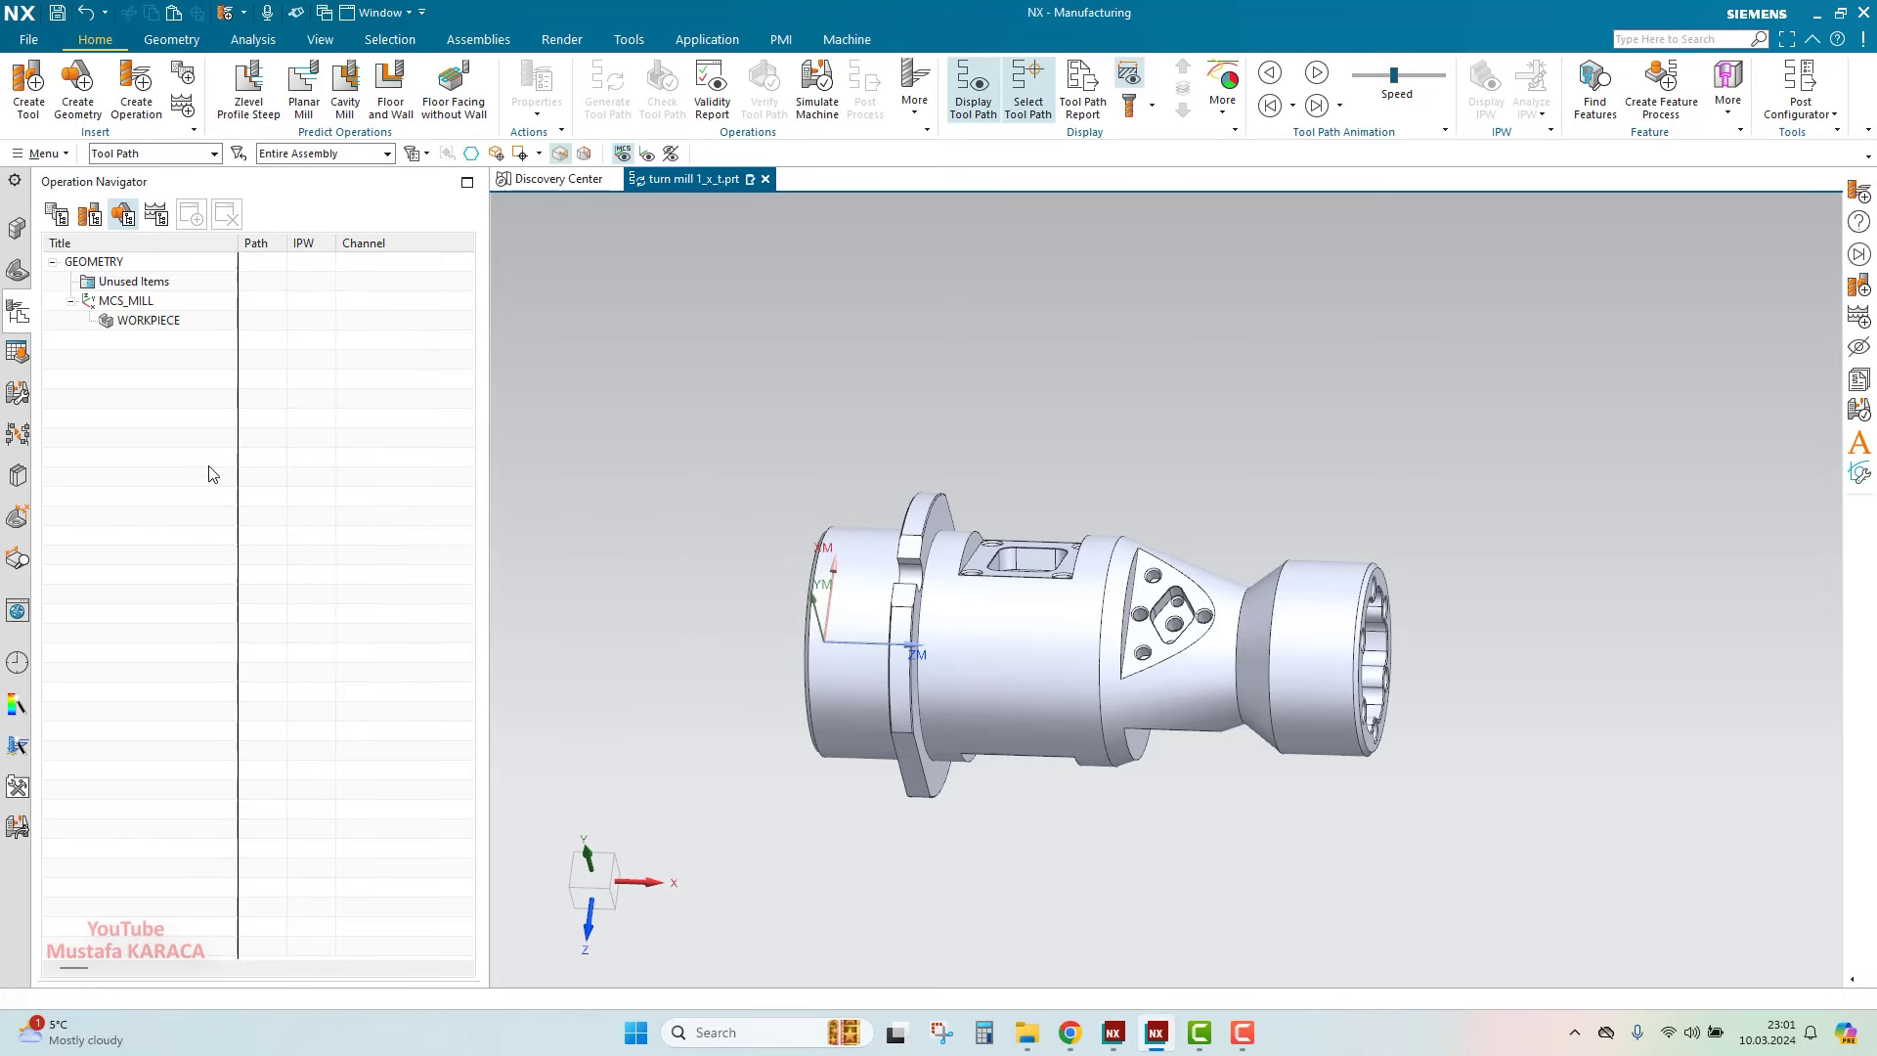
# Specify the solid body as the WORKPIECE part geometry
pyautogui.scroll(-2, 1176, 621)
pyautogui.scroll(2, 1176, 621)
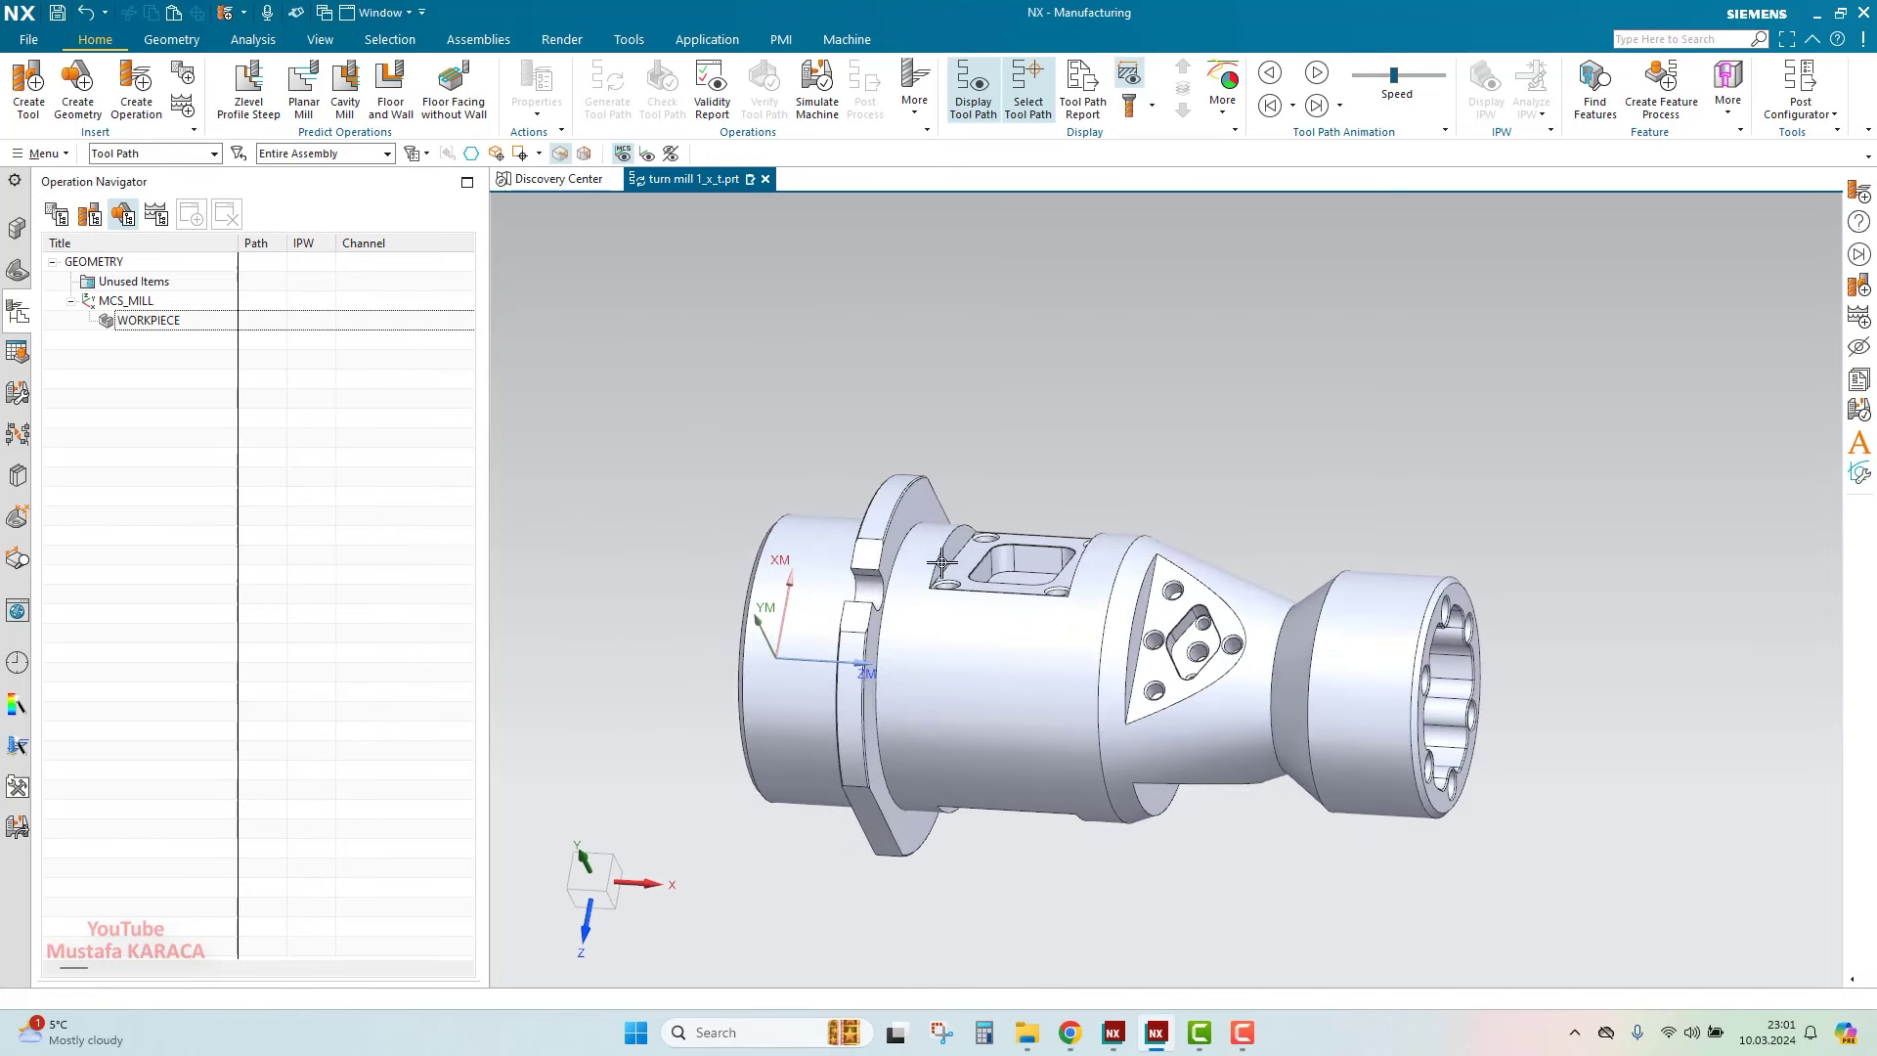
pyautogui.click(163, 322)
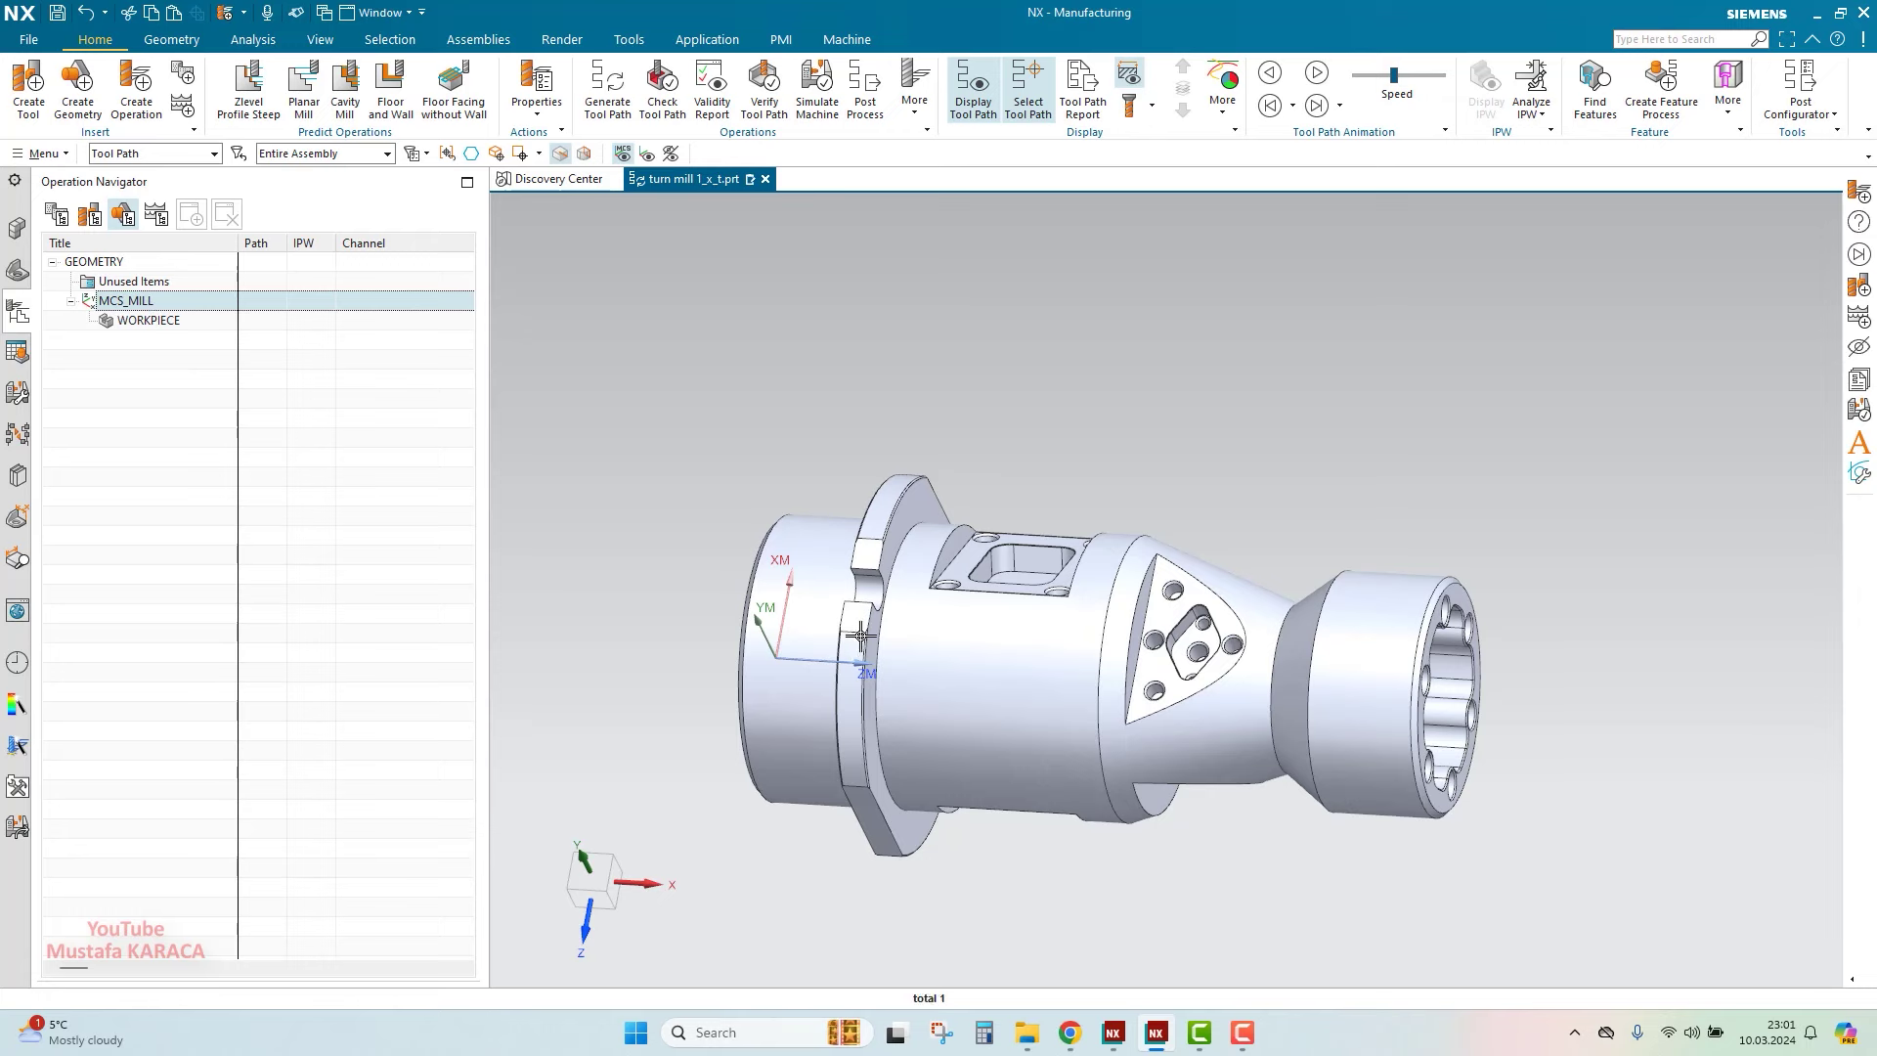
pyautogui.moveTo(860, 637)
pyautogui.mouseDown(button='middle')
pyautogui.moveTo(931, 639)
pyautogui.moveTo(930, 606)
pyautogui.moveTo(929, 640)
pyautogui.mouseUp(button='middle')
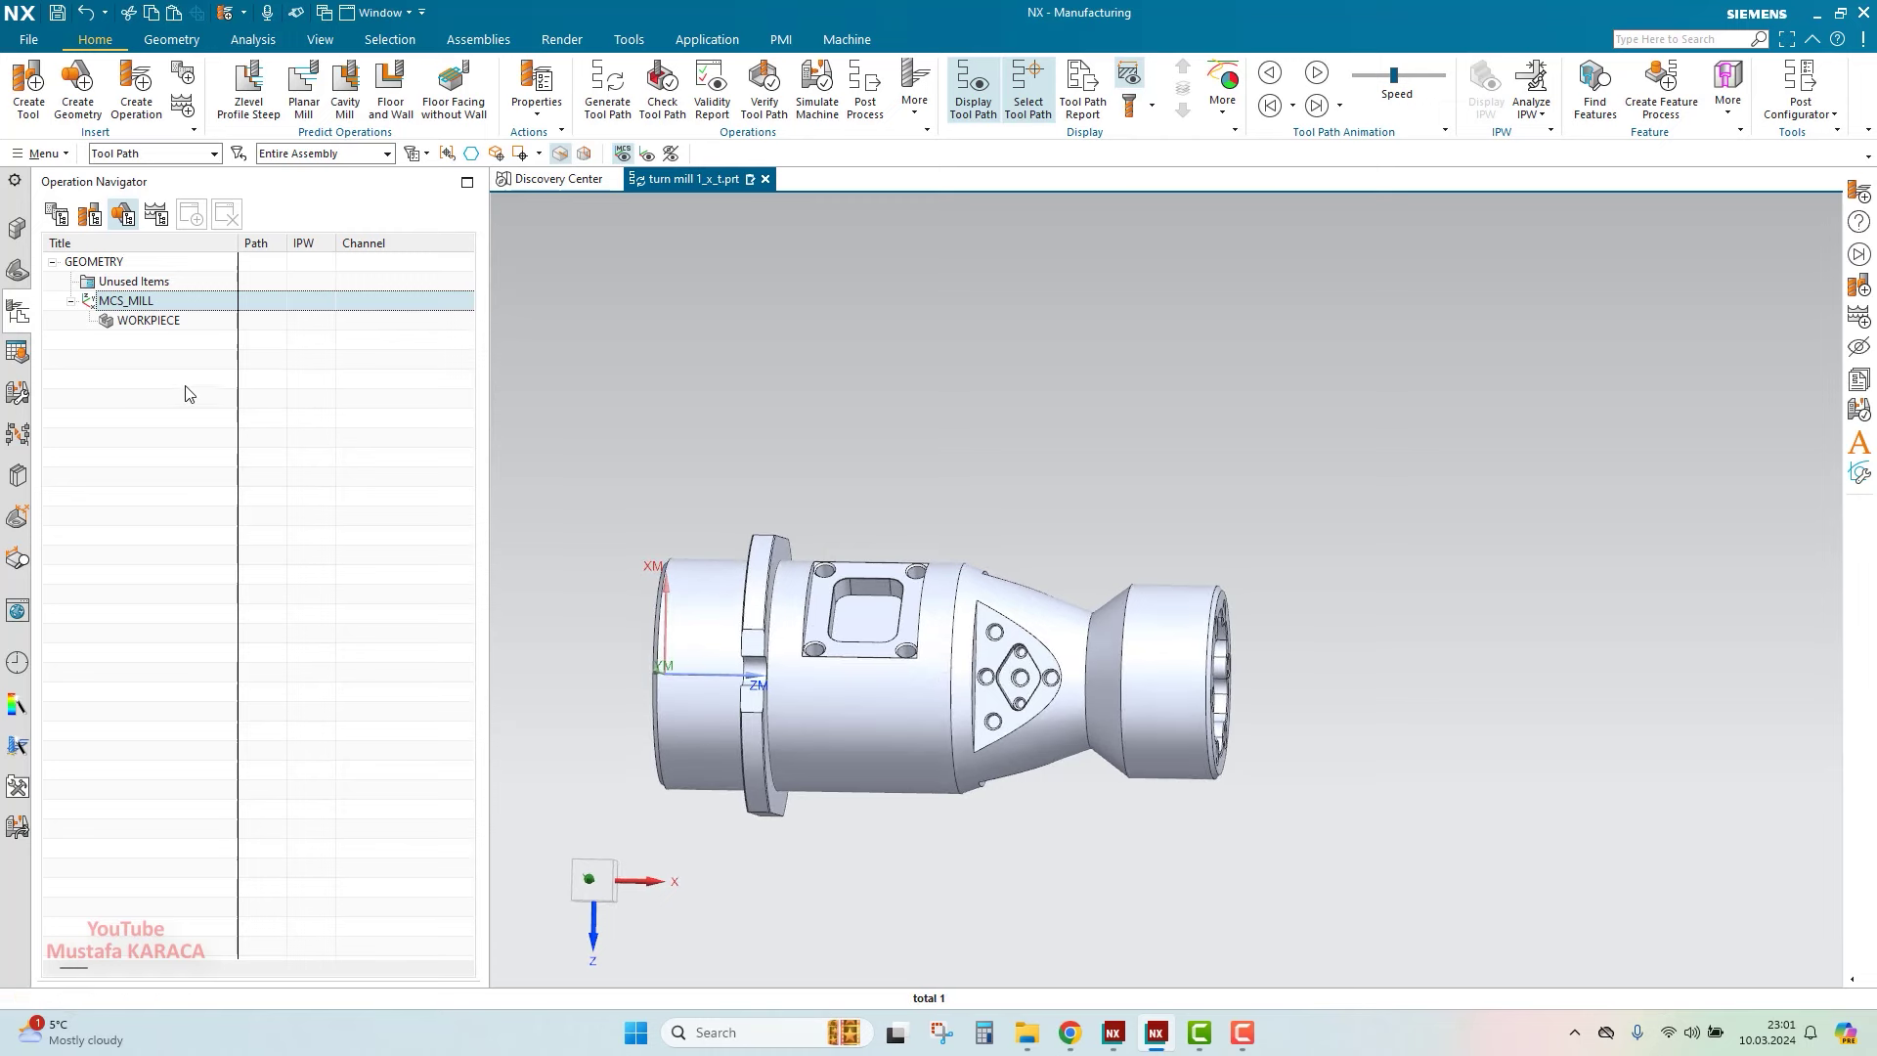
pyautogui.doubleClick(195, 320)
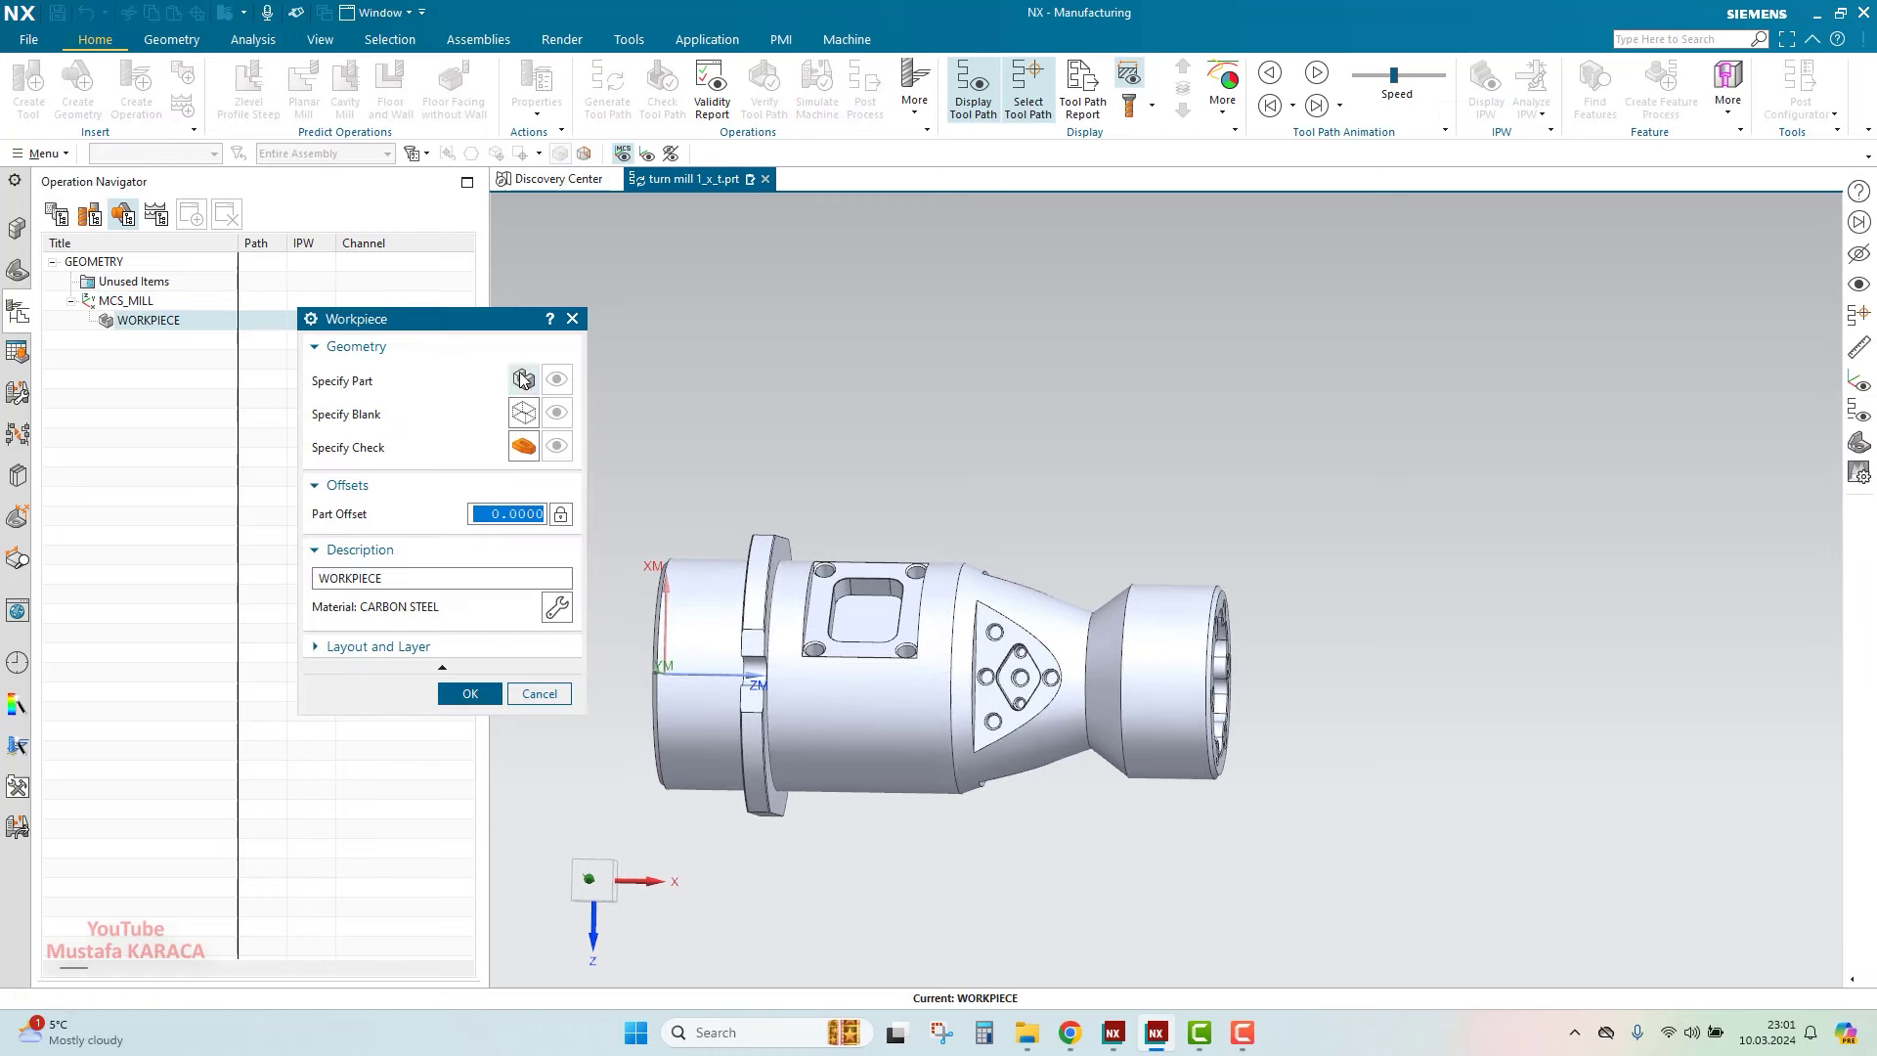
pyautogui.click(526, 376)
pyautogui.click(953, 689)
pyautogui.click(470, 536)
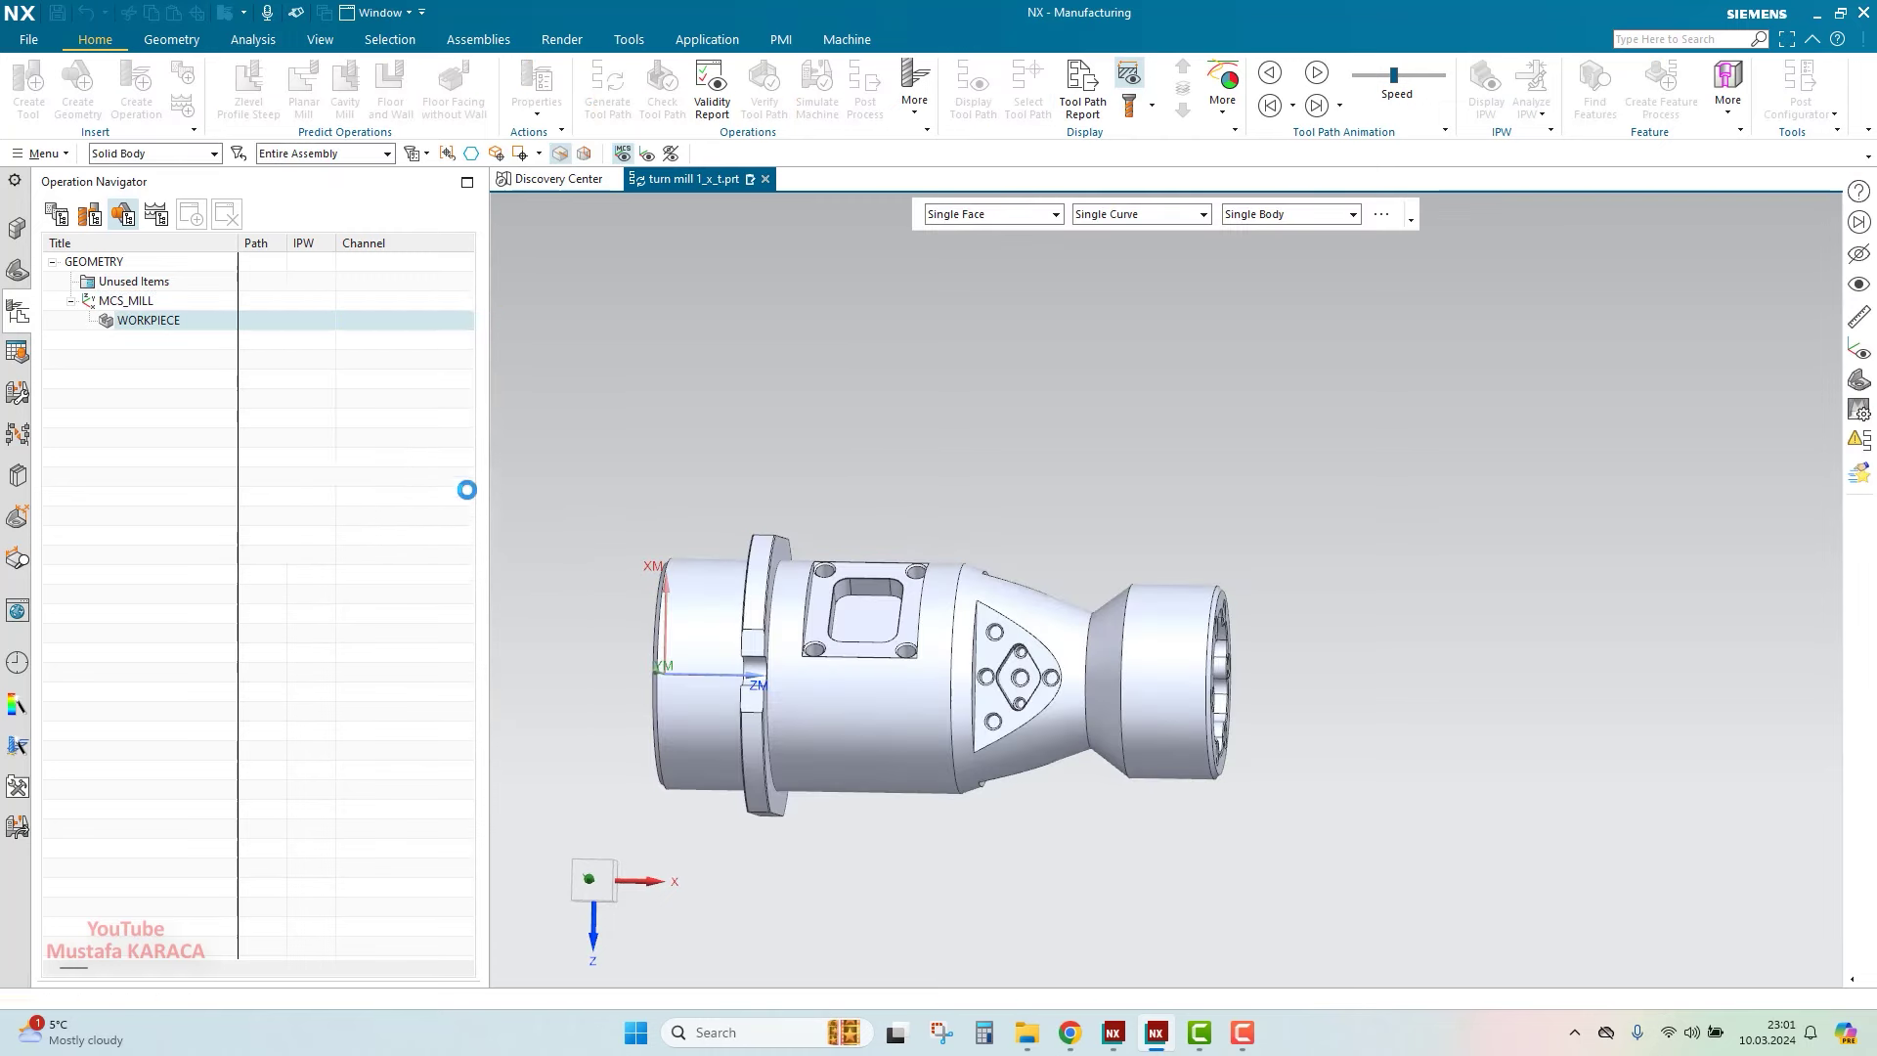
pyautogui.moveTo(1061, 577); pyautogui.dragTo(944, 571, button='middle')
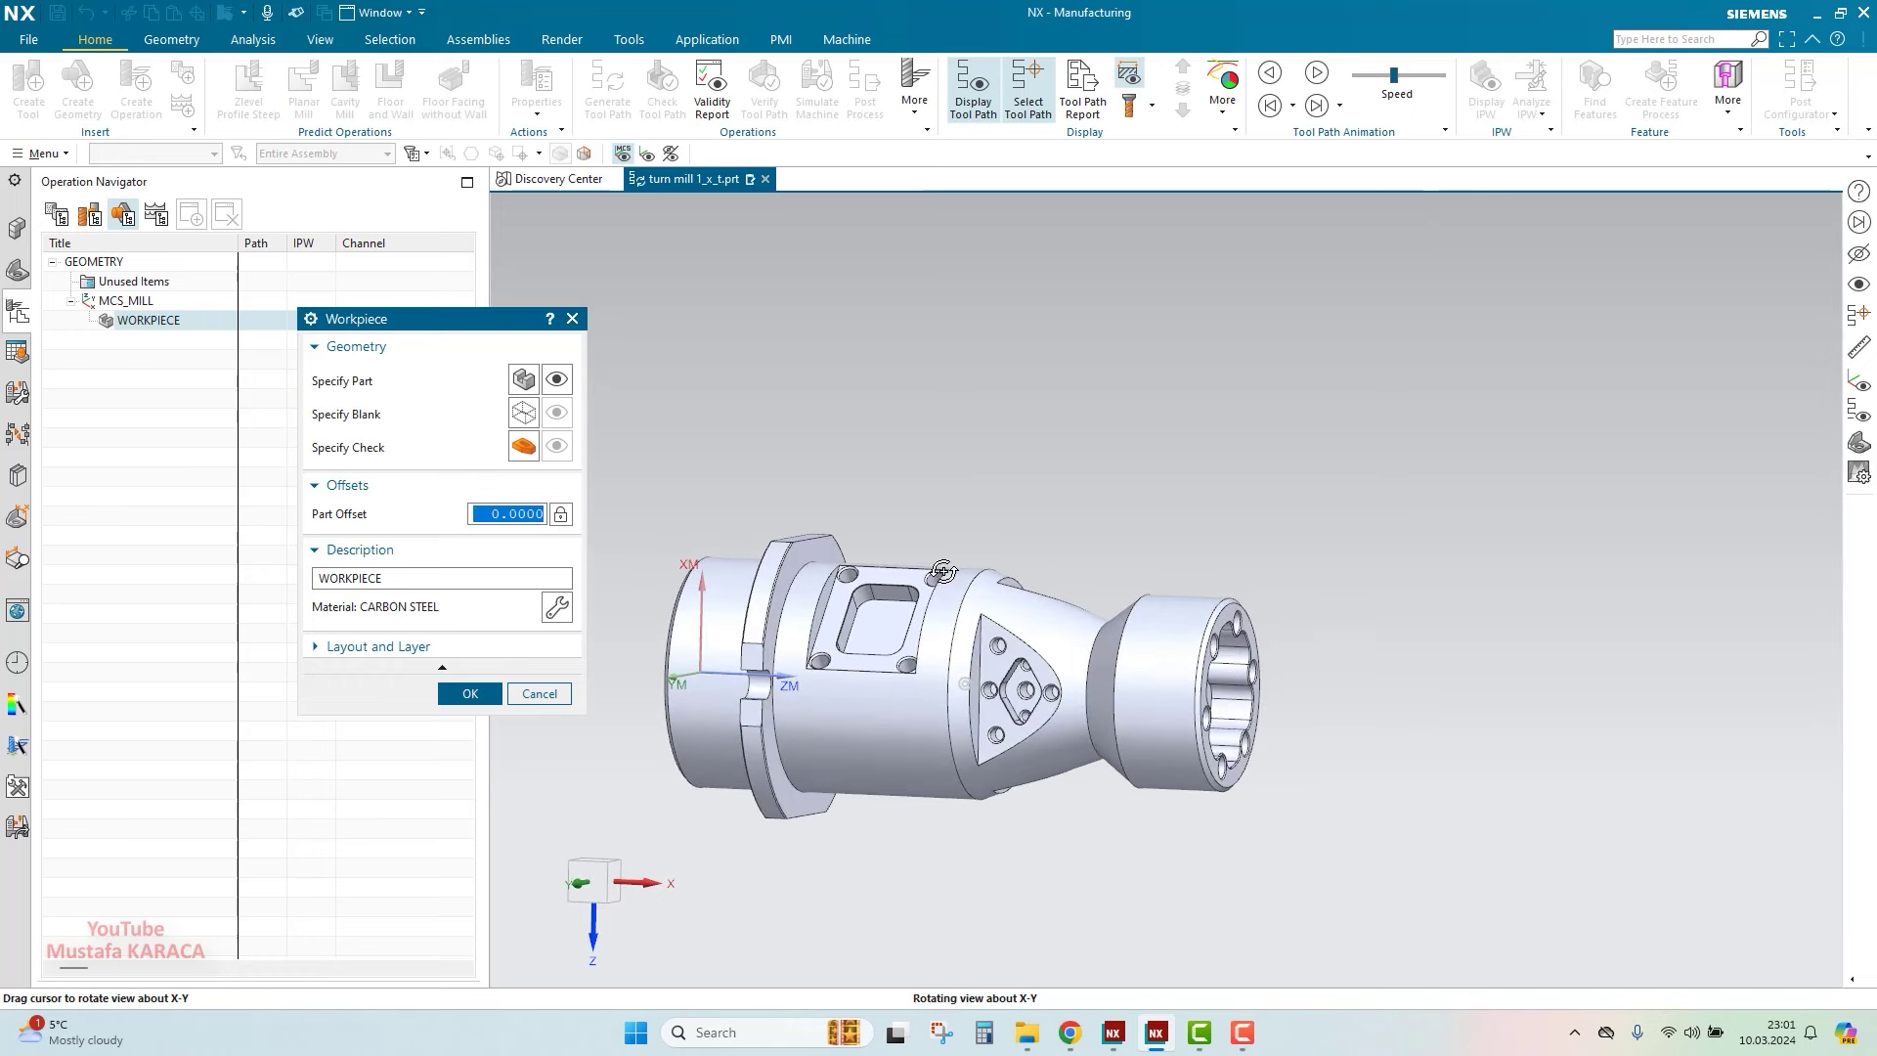
# Make the blank a bounding cylinder with diameter 70
pyautogui.click(520, 413)
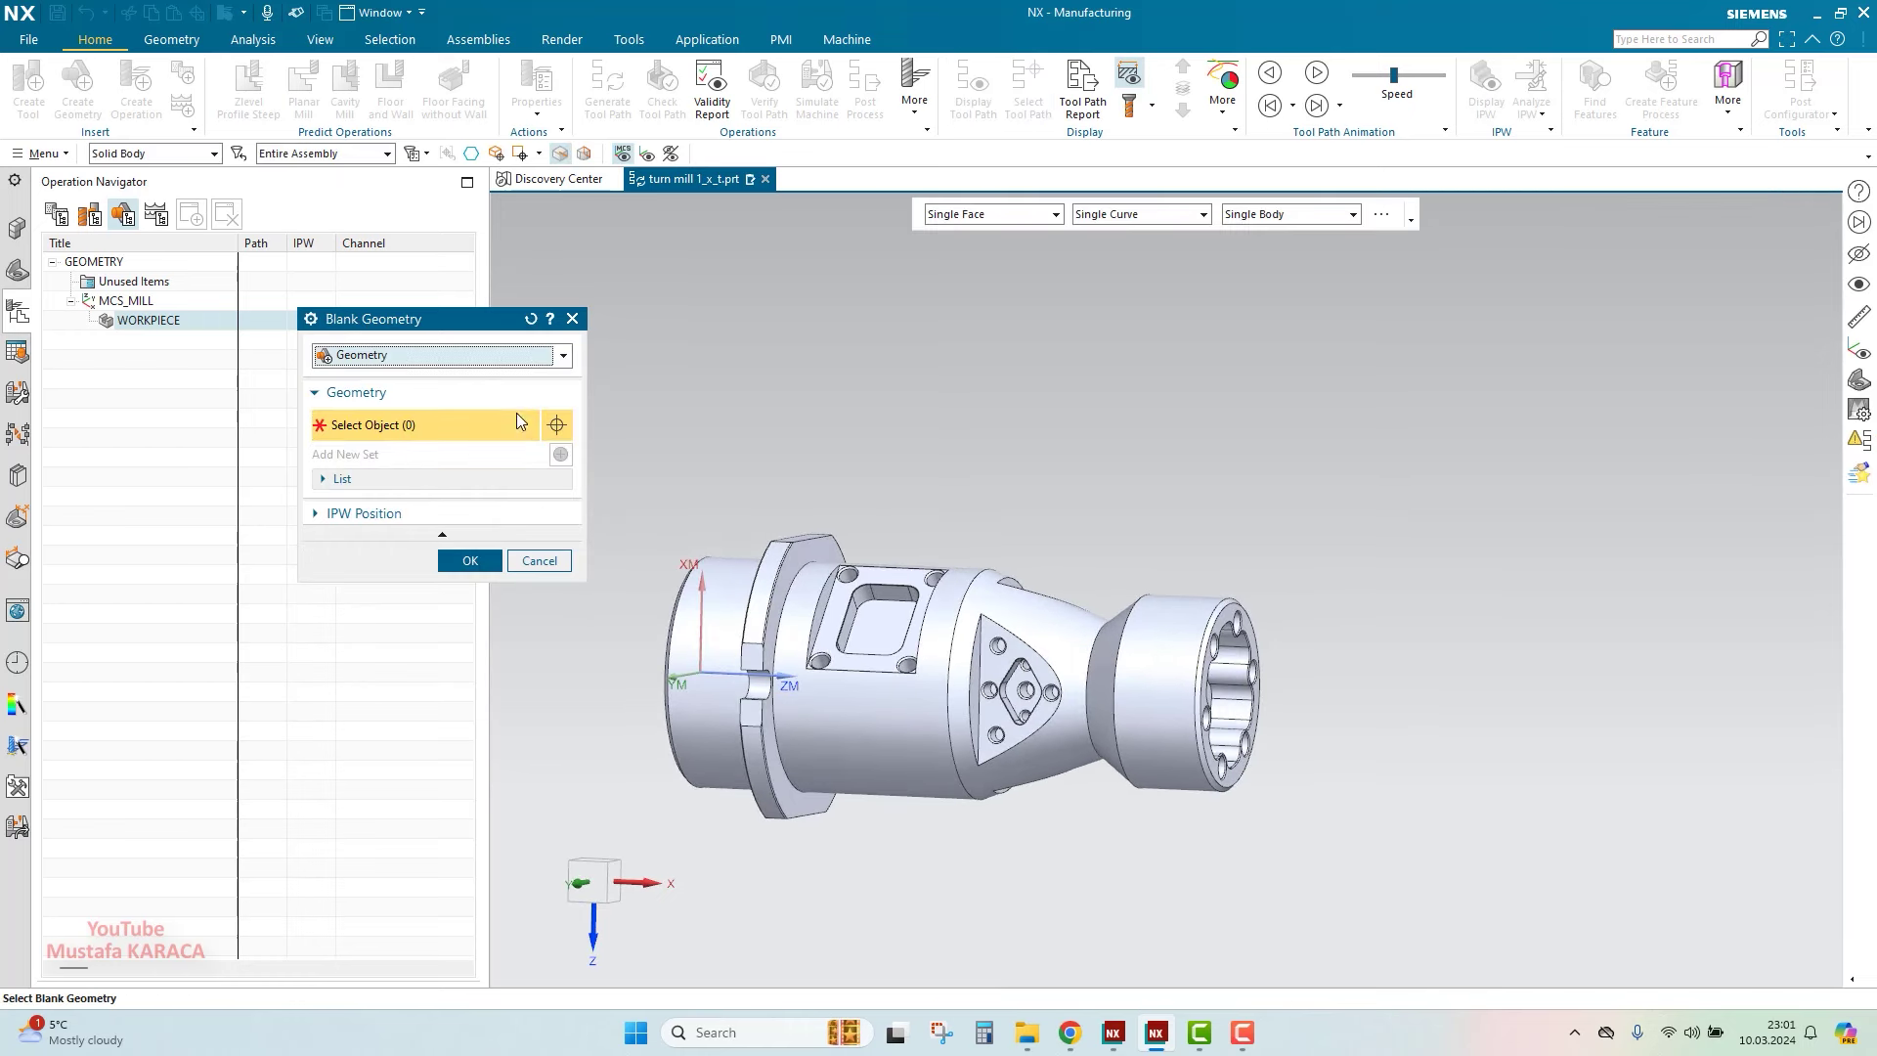
pyautogui.click(435, 356)
pyautogui.click(382, 442)
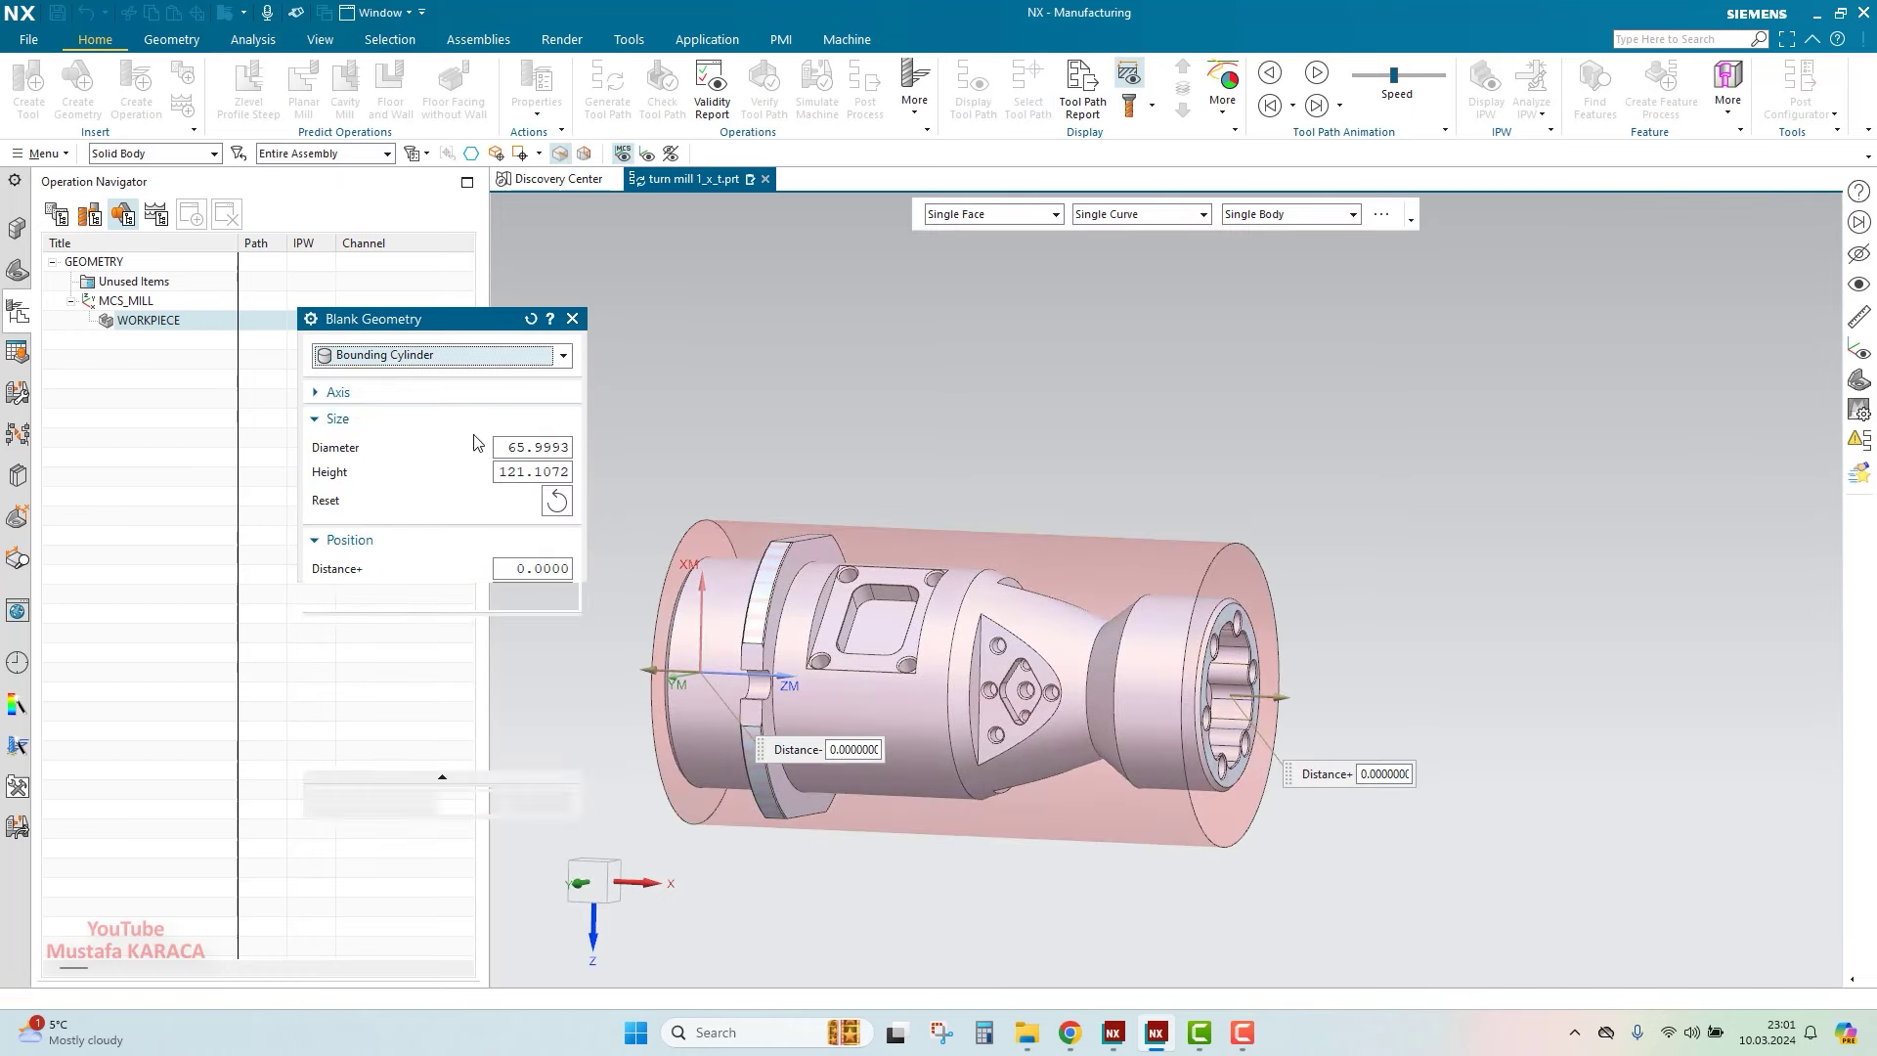
pyautogui.click(514, 418)
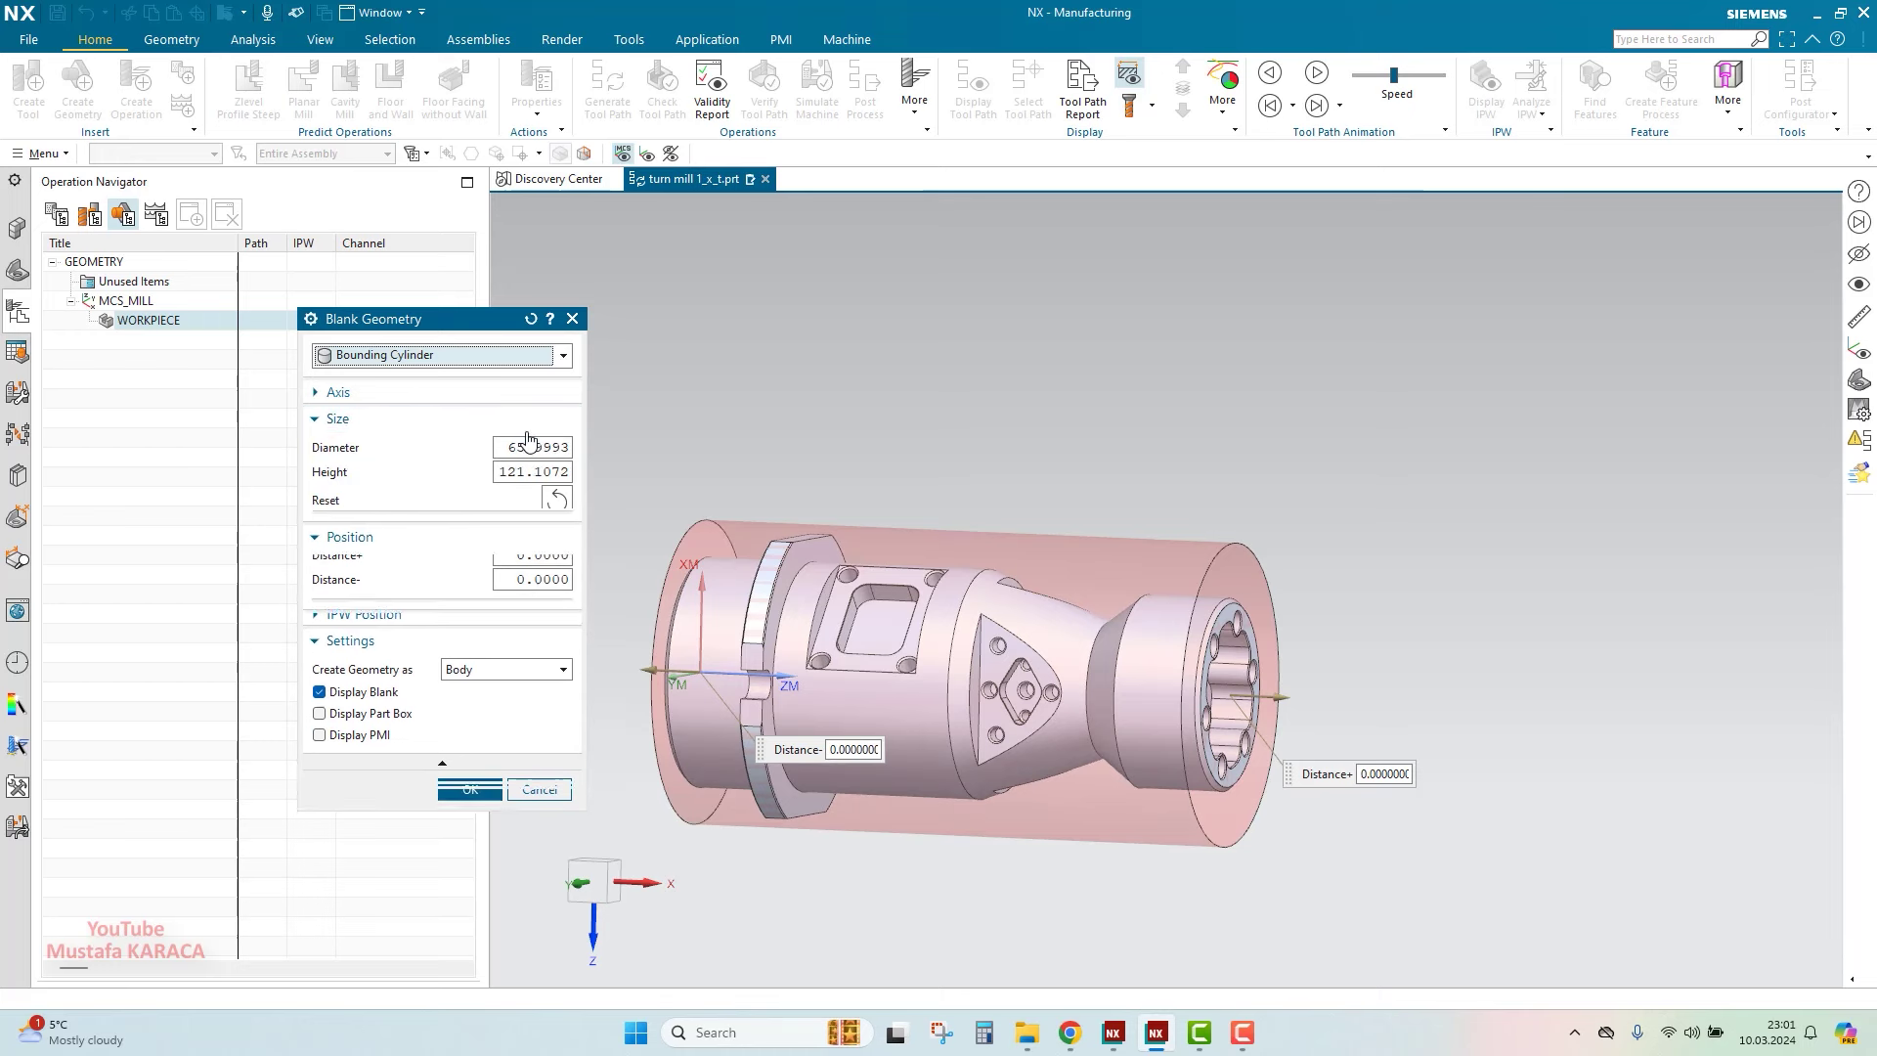
pyautogui.doubleClick(524, 449)
pyautogui.write('70')
pyautogui.press('Return')
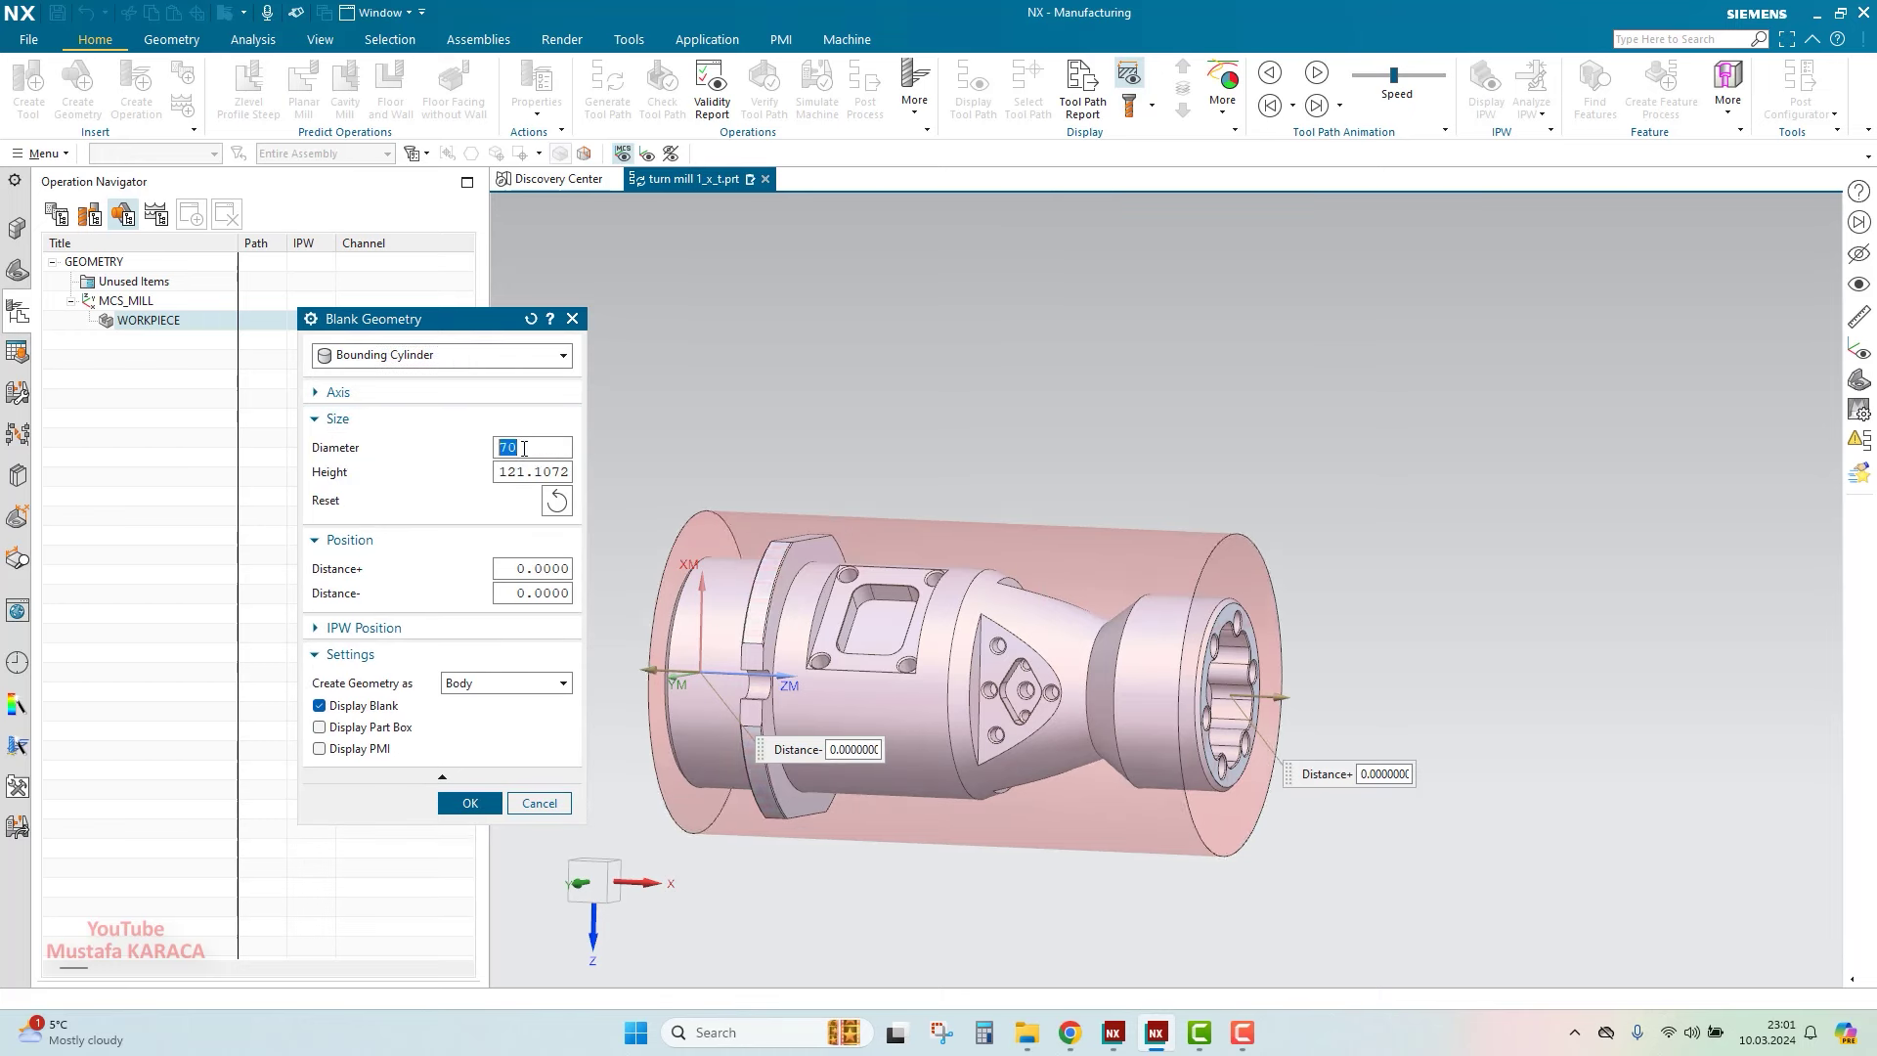
pyautogui.click(516, 479)
# Set the blank cylinder height to 130 and Distance+ offset to 1
pyautogui.doubleClick(517, 473)
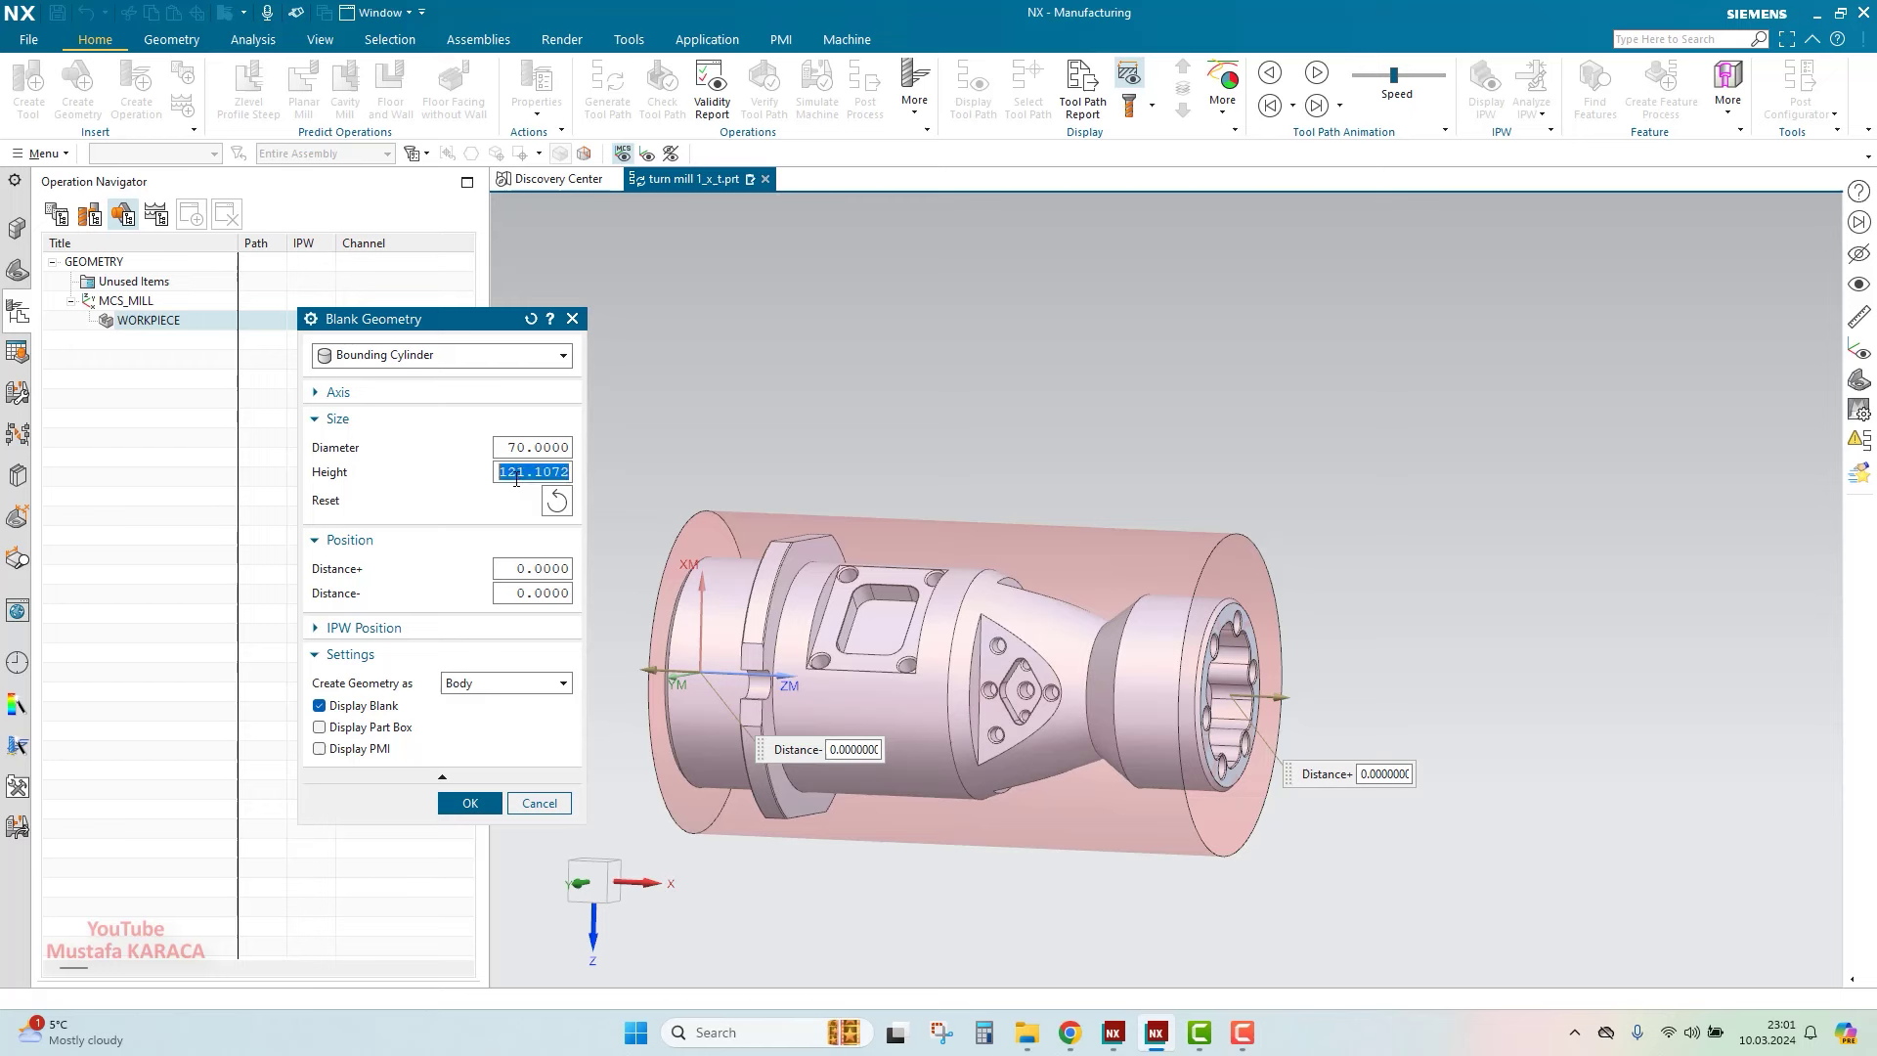
pyautogui.write('130')
pyautogui.press('Return')
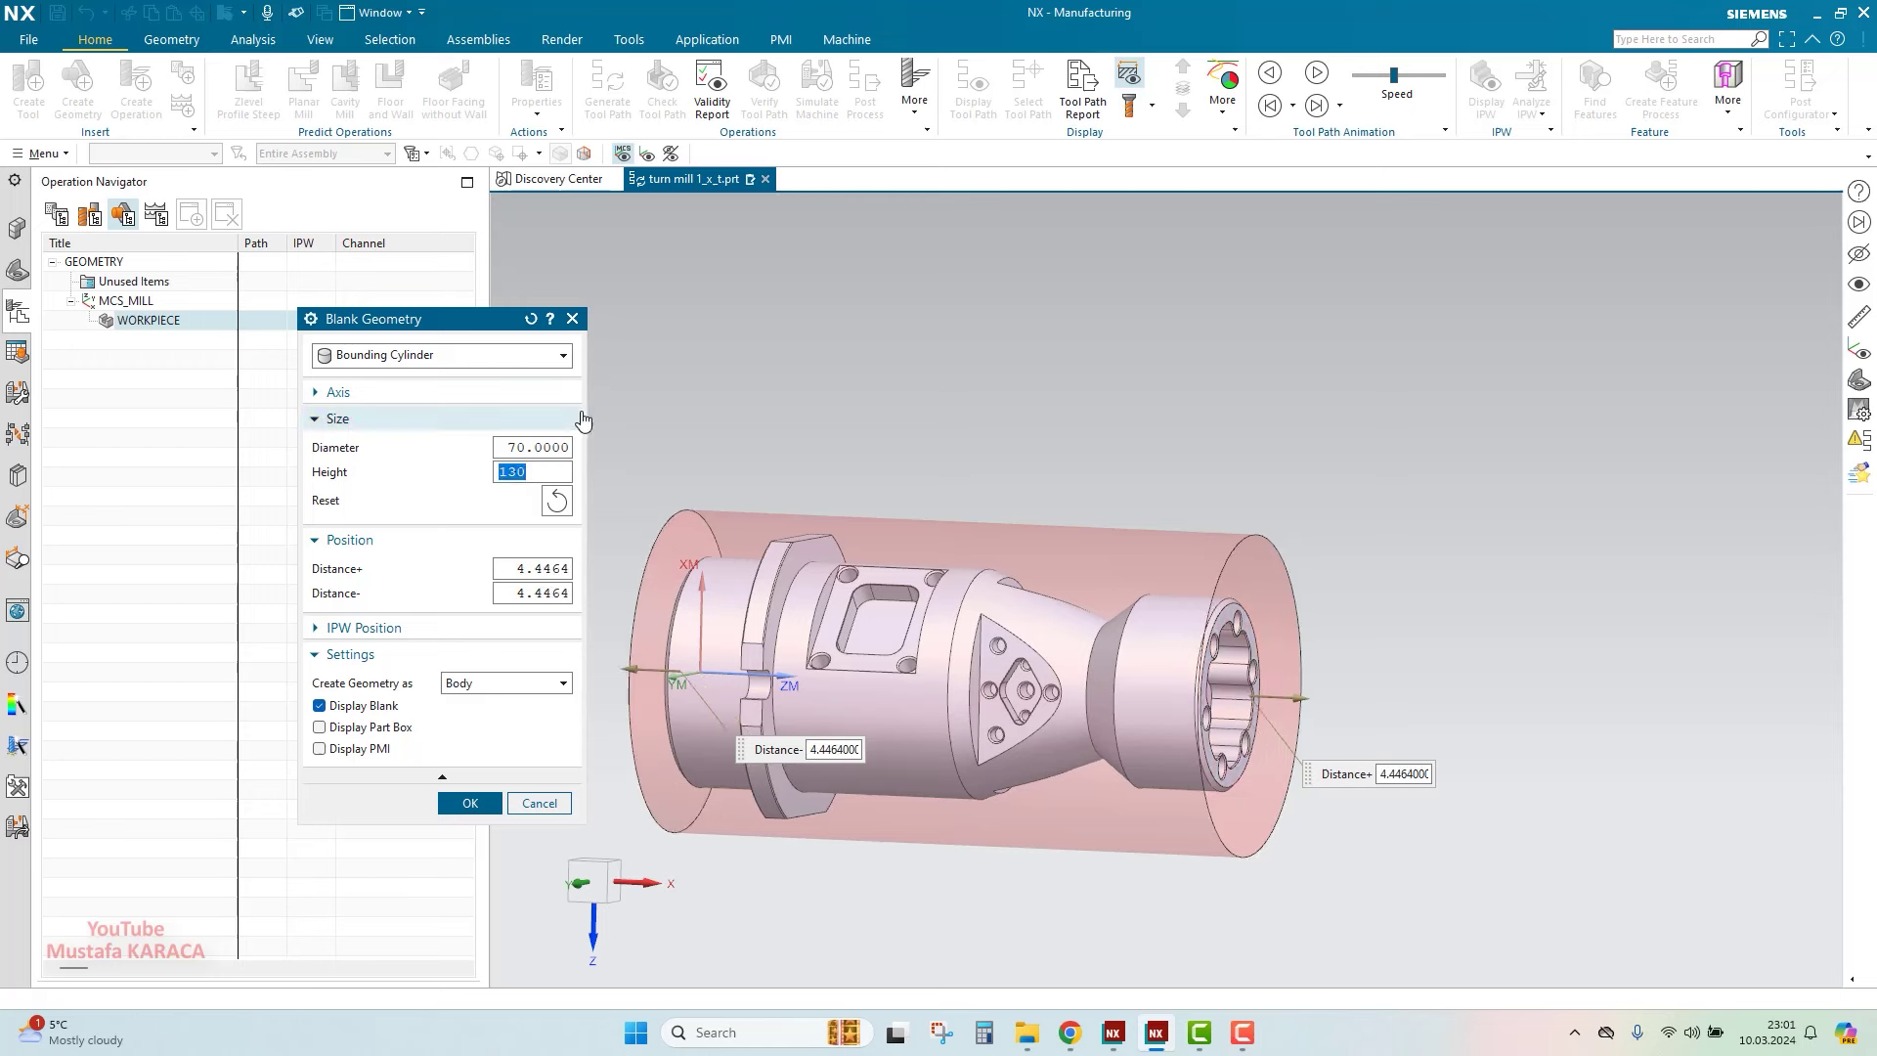
pyautogui.scroll(-2, 948, 503)
pyautogui.moveTo(949, 502); pyautogui.dragTo(721, 548, button='middle')
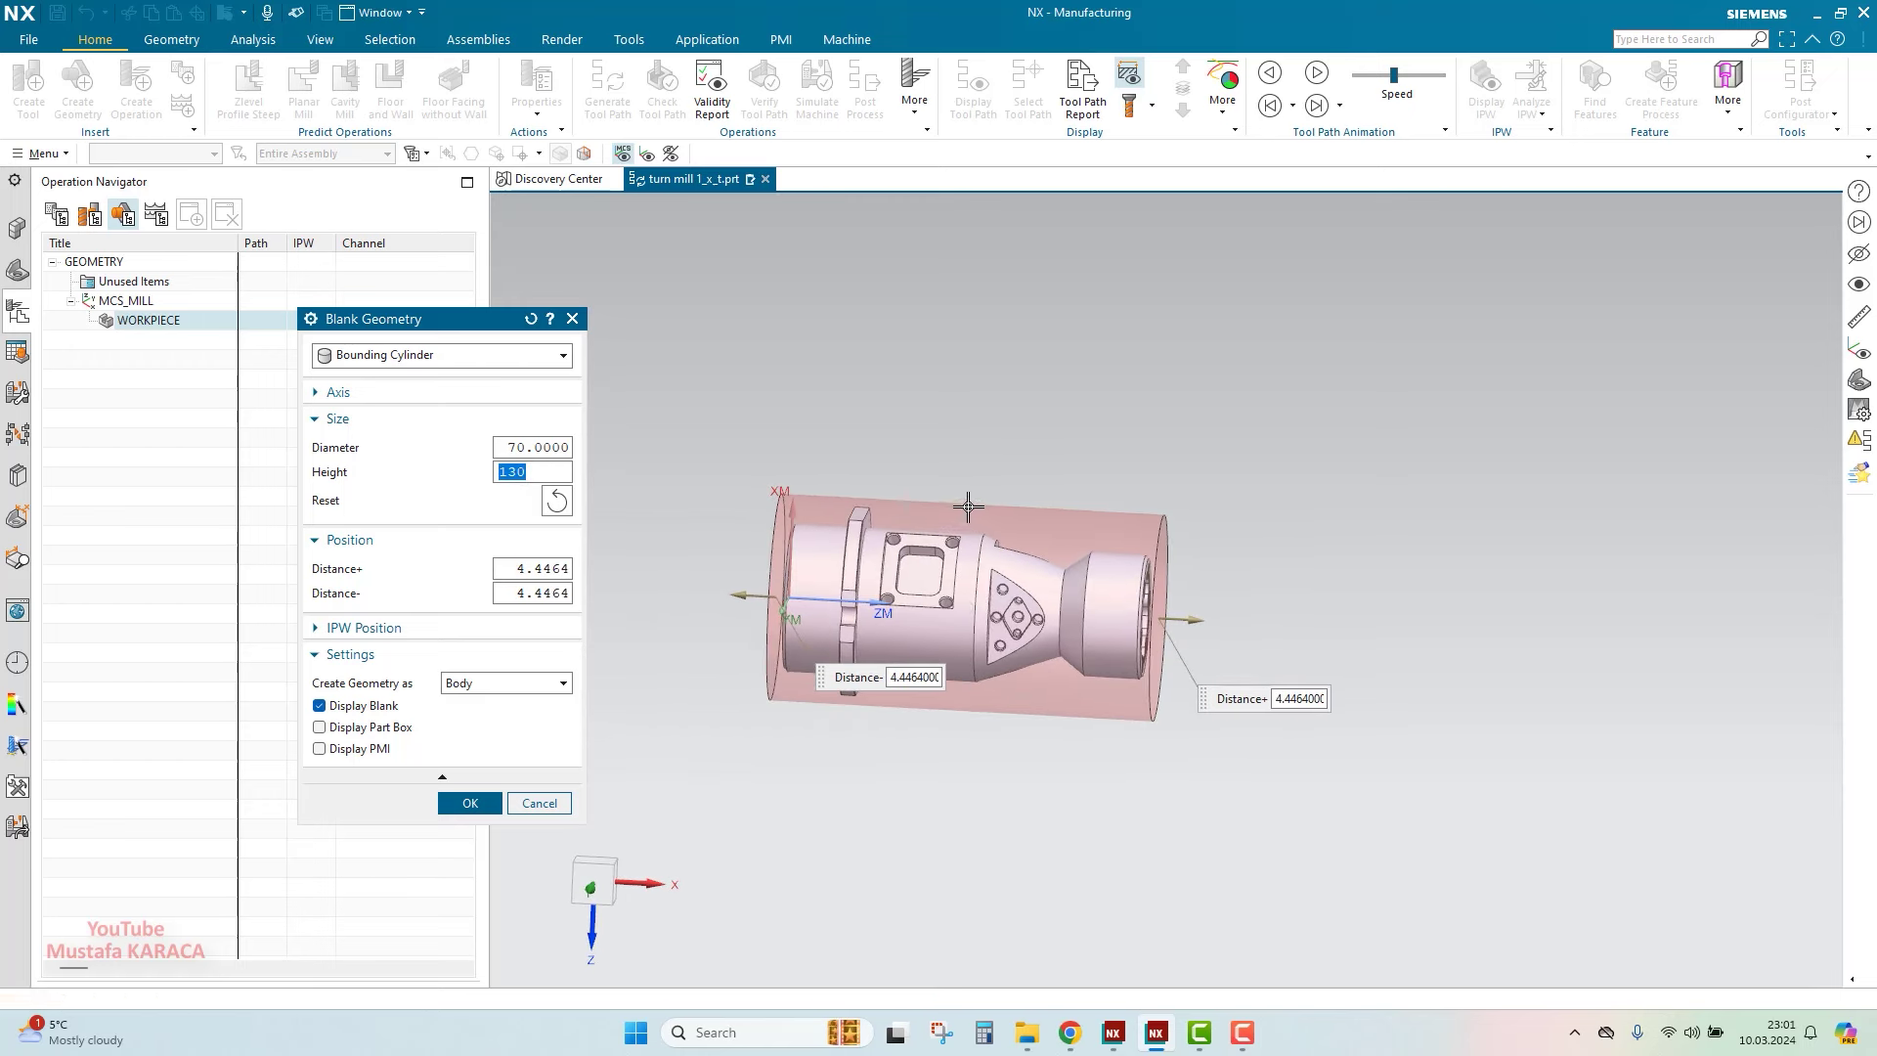
pyautogui.doubleClick(526, 569)
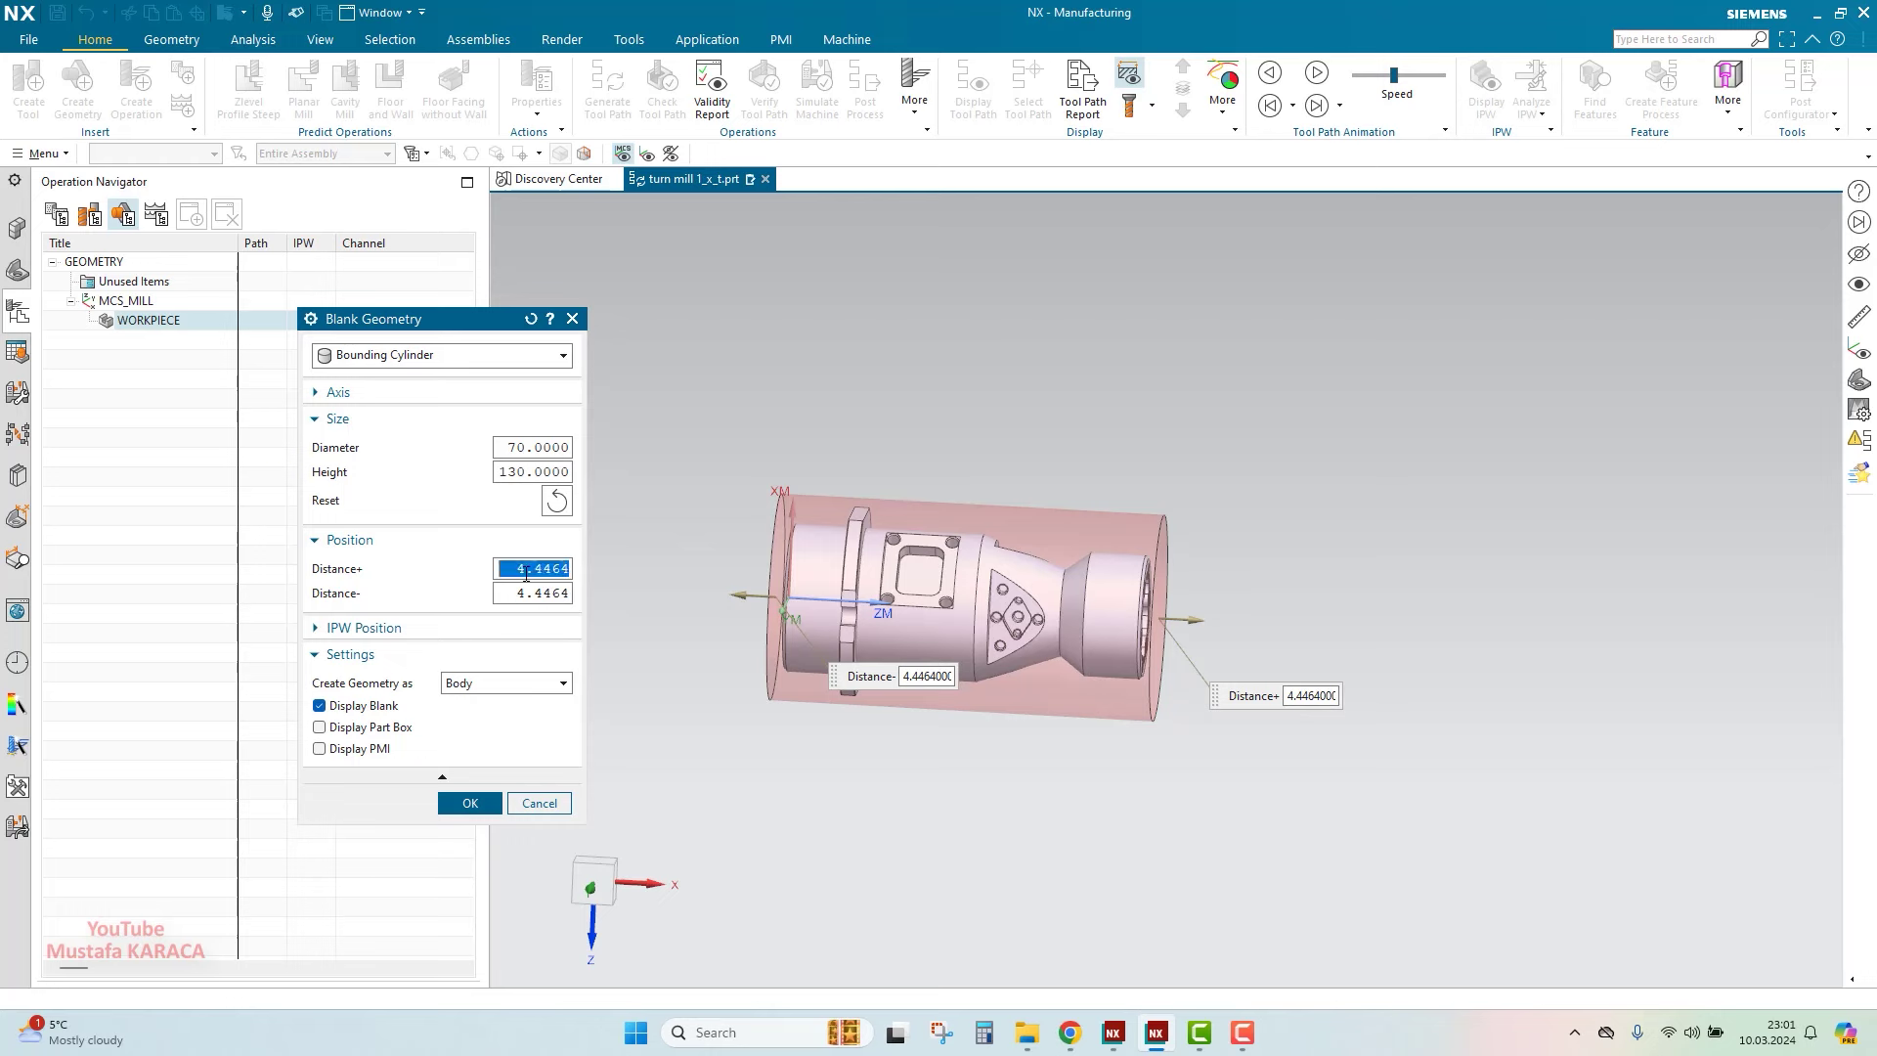
pyautogui.write('1')
pyautogui.press('Return')
# Turn off Display Blank and accept the bounding cylinder blank
pyautogui.scroll(2, 1046, 469)
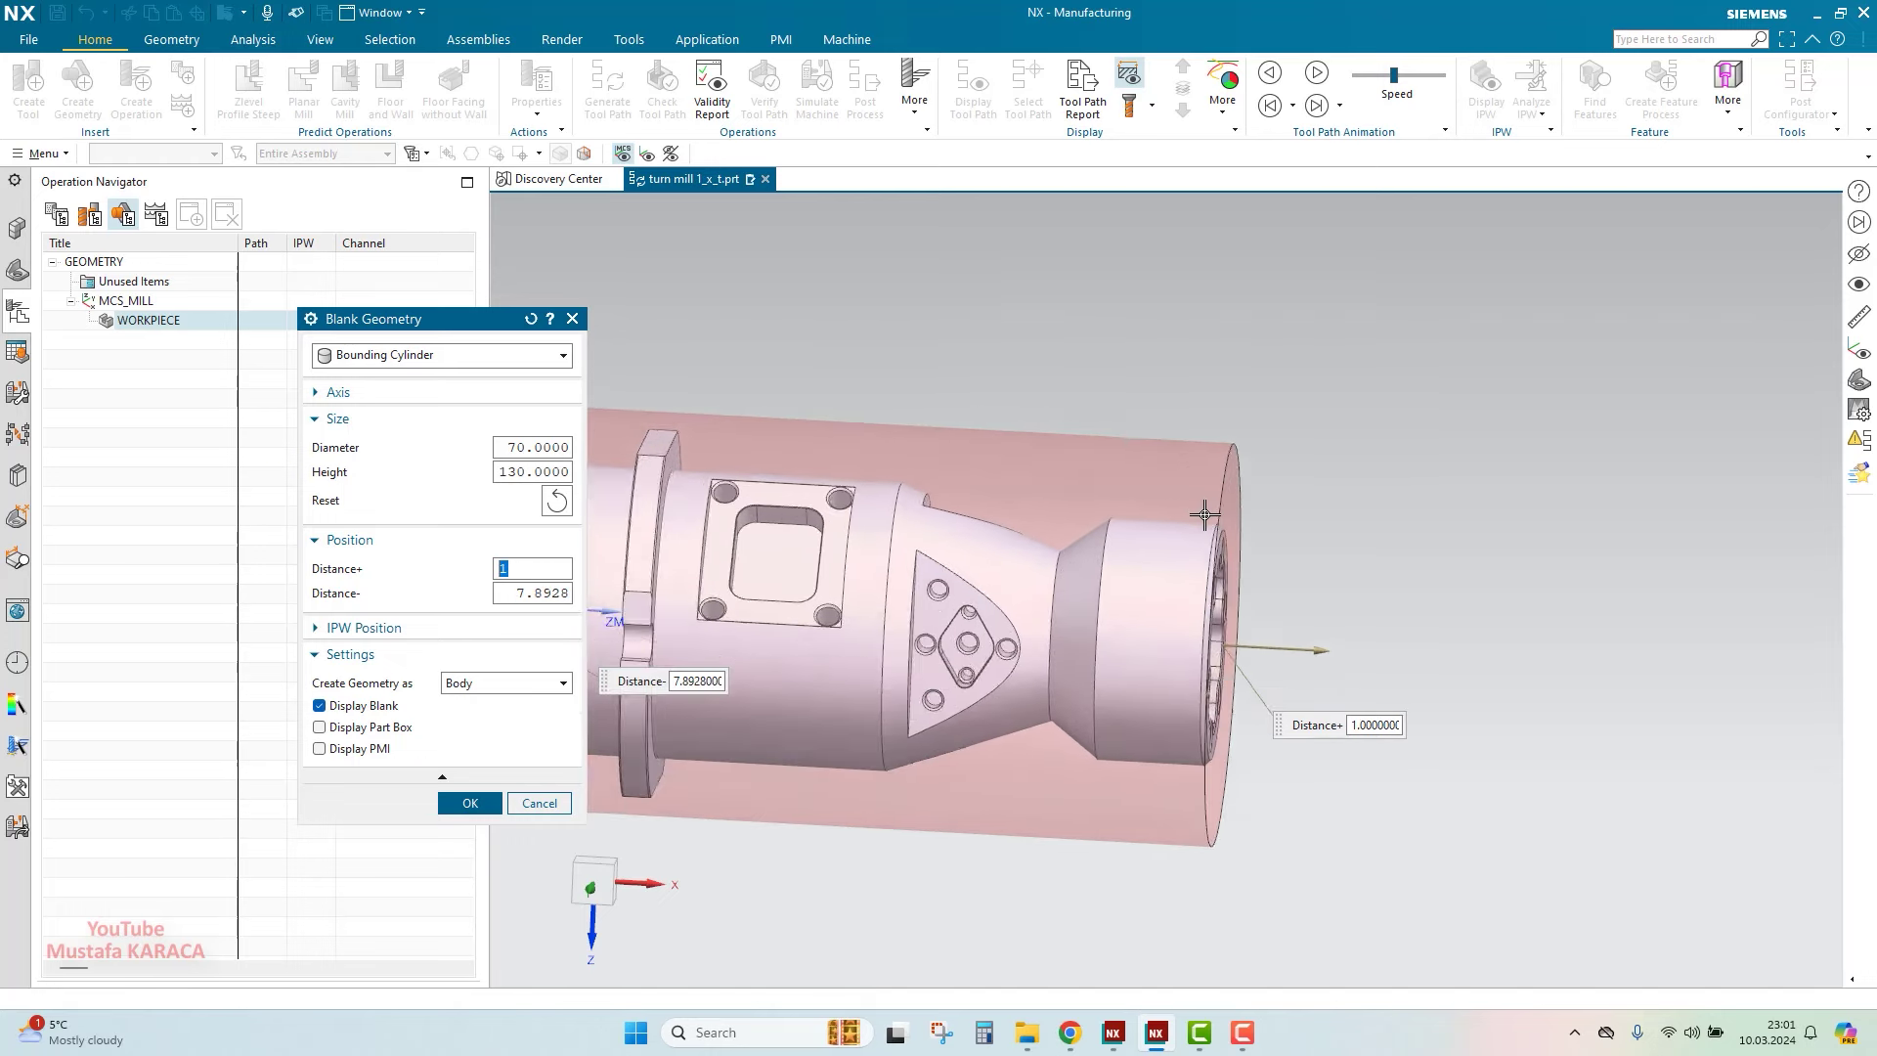
pyautogui.moveTo(1046, 469); pyautogui.dragTo(1216, 515, button='middle')
pyautogui.scroll(-2, 815, 522)
pyautogui.scroll(2, 815, 522)
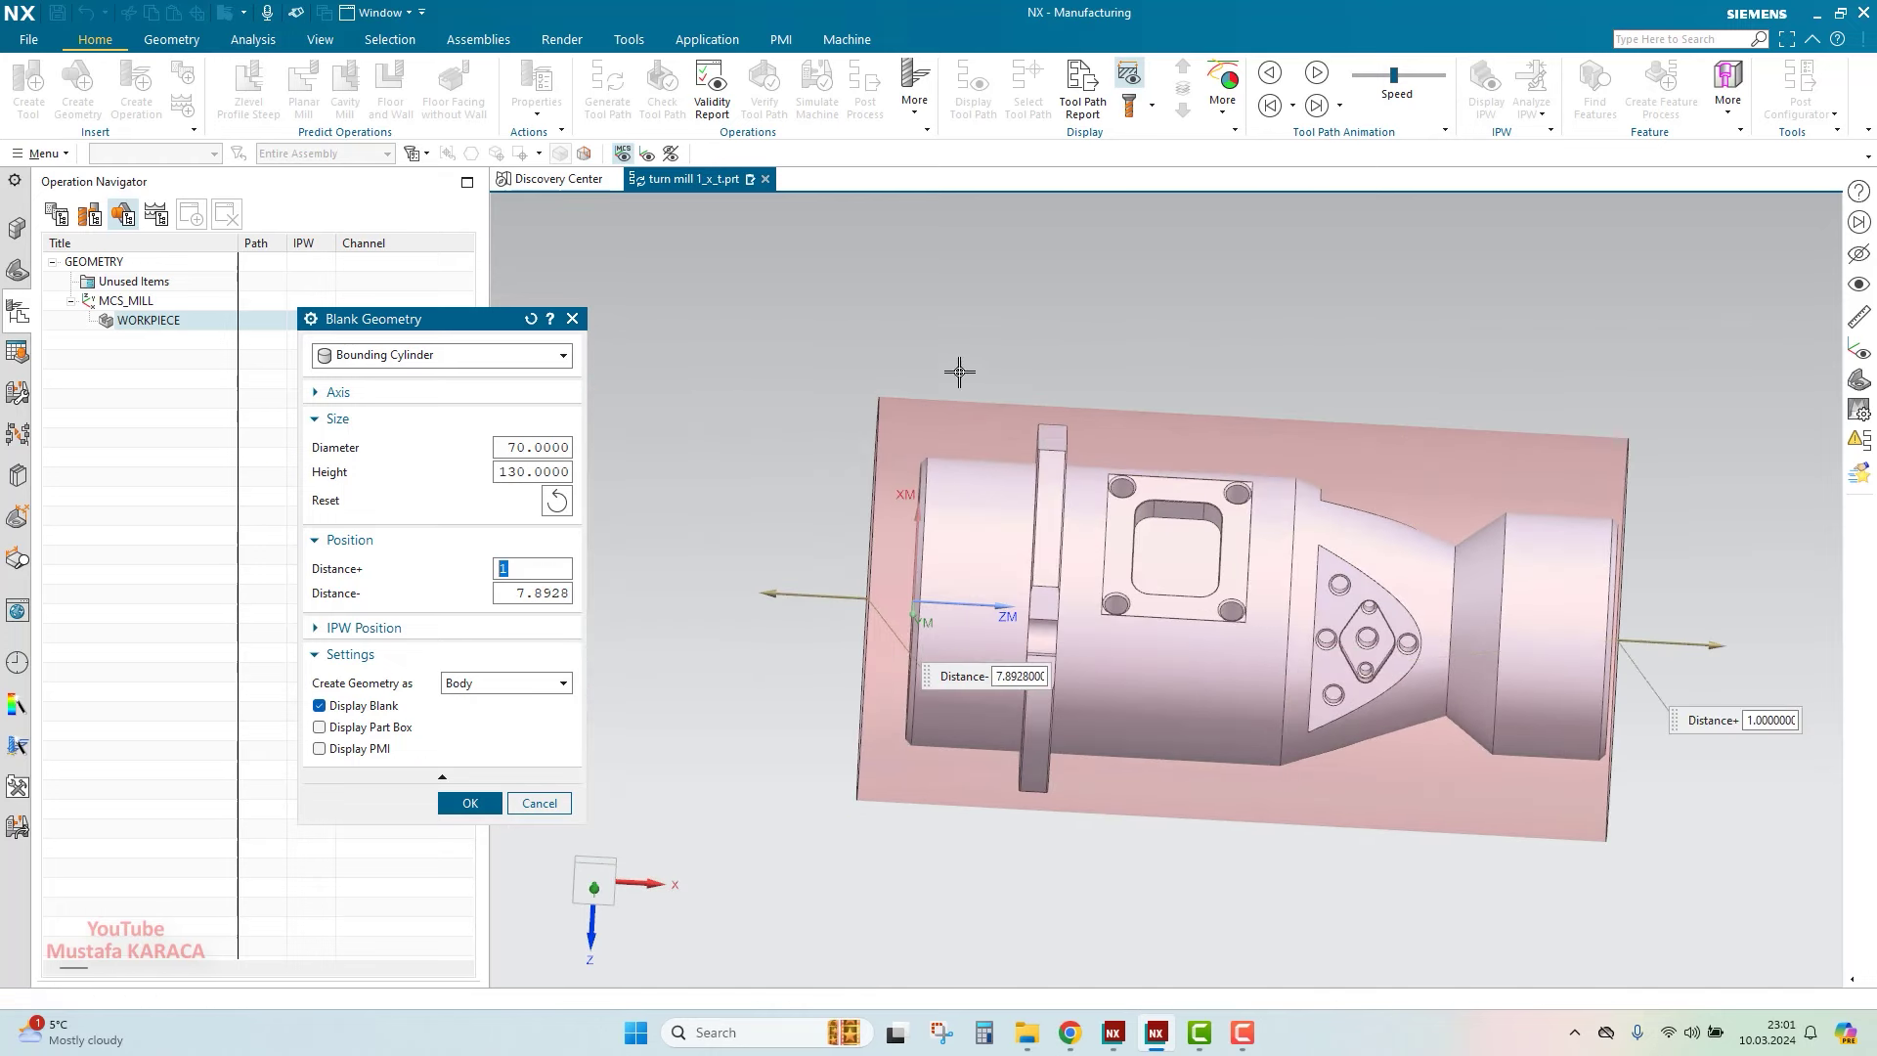
pyautogui.scroll(-2, 851, 528)
pyautogui.scroll(2, 859, 665)
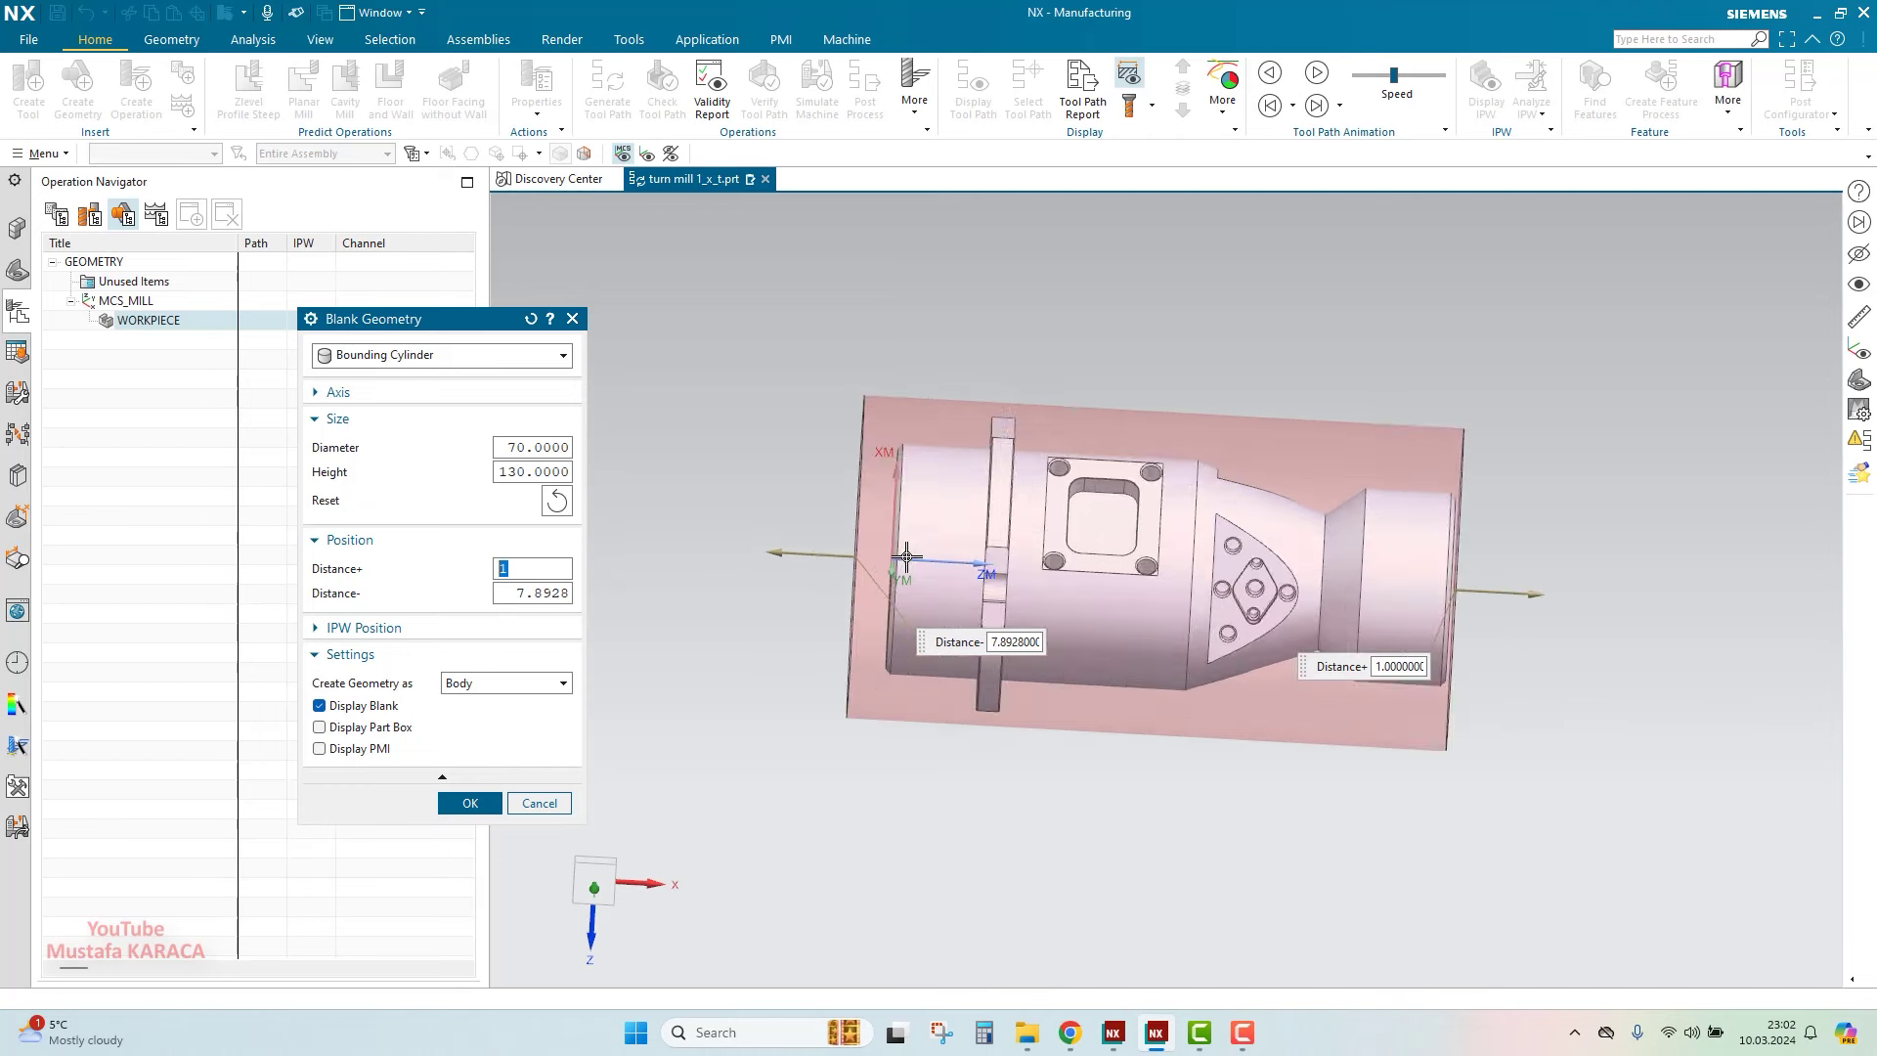
pyautogui.scroll(-2, 859, 665)
pyautogui.scroll(2, 1105, 449)
pyautogui.moveTo(1105, 450); pyautogui.dragTo(1081, 482, button='middle')
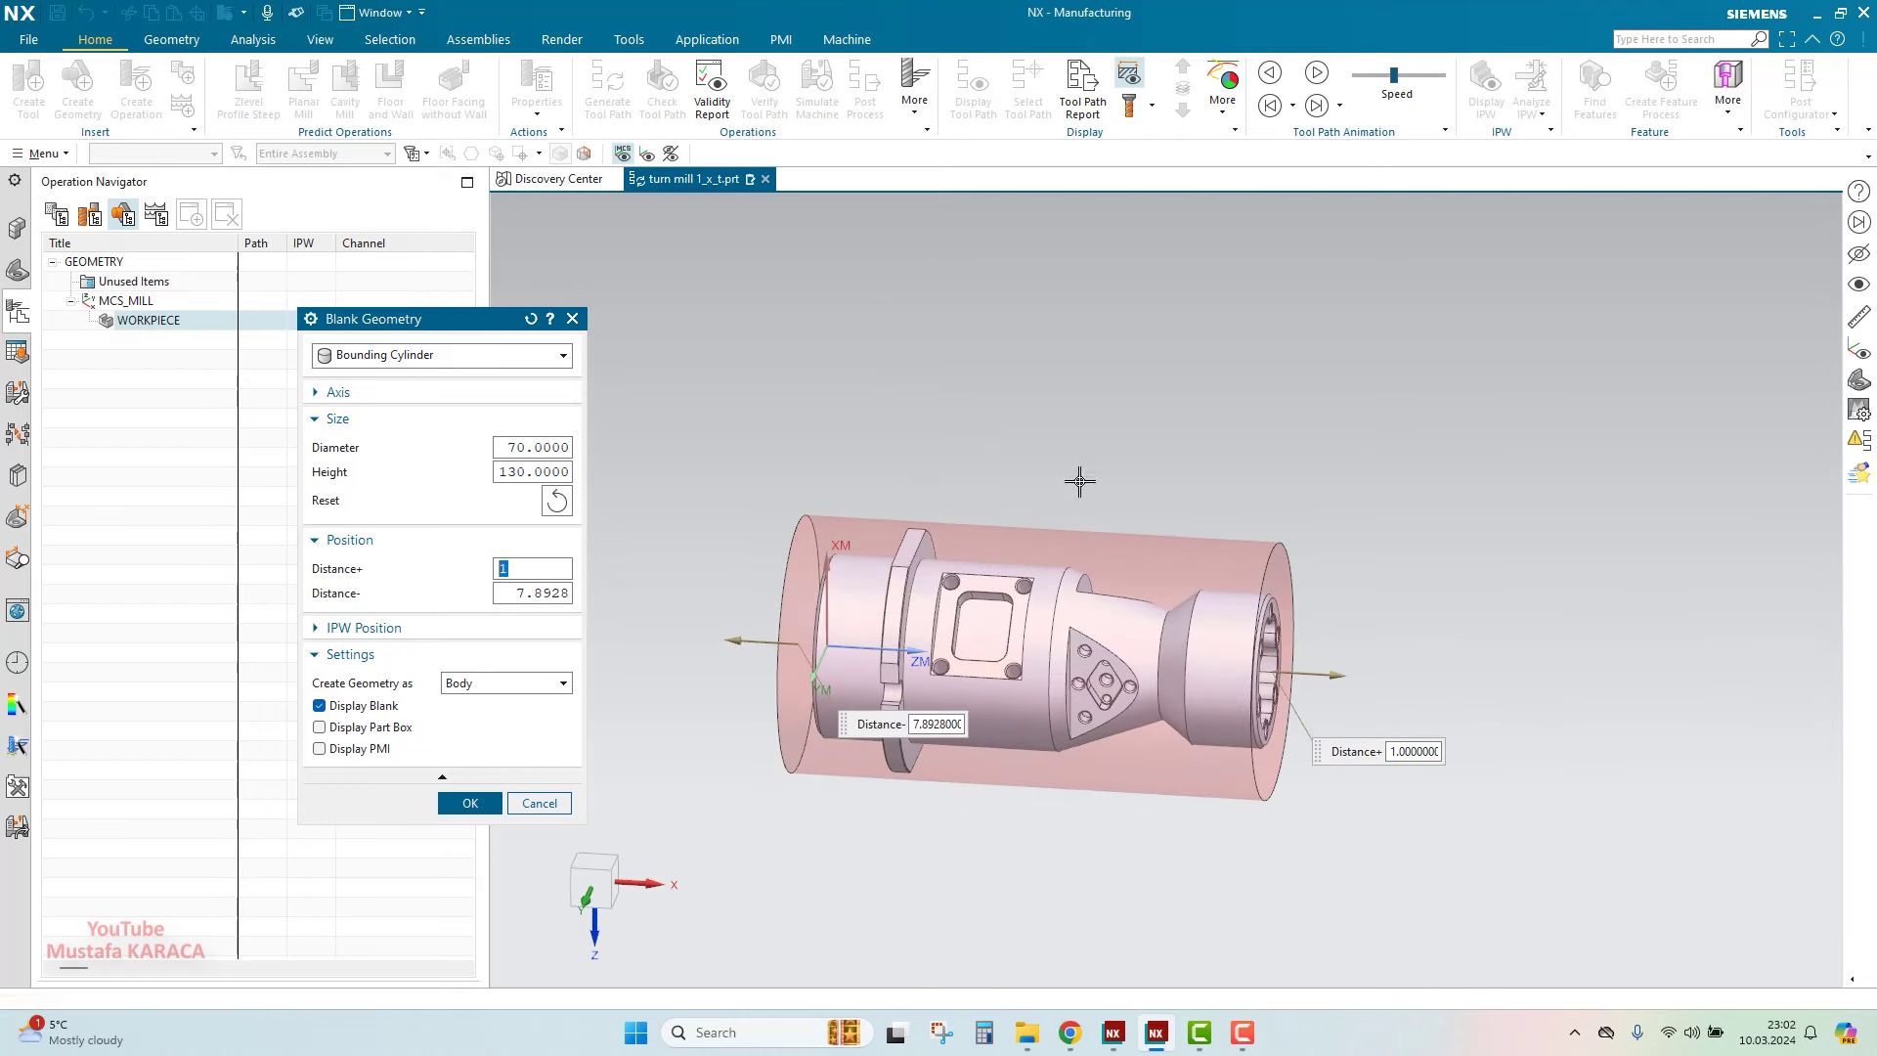
pyautogui.click(379, 710)
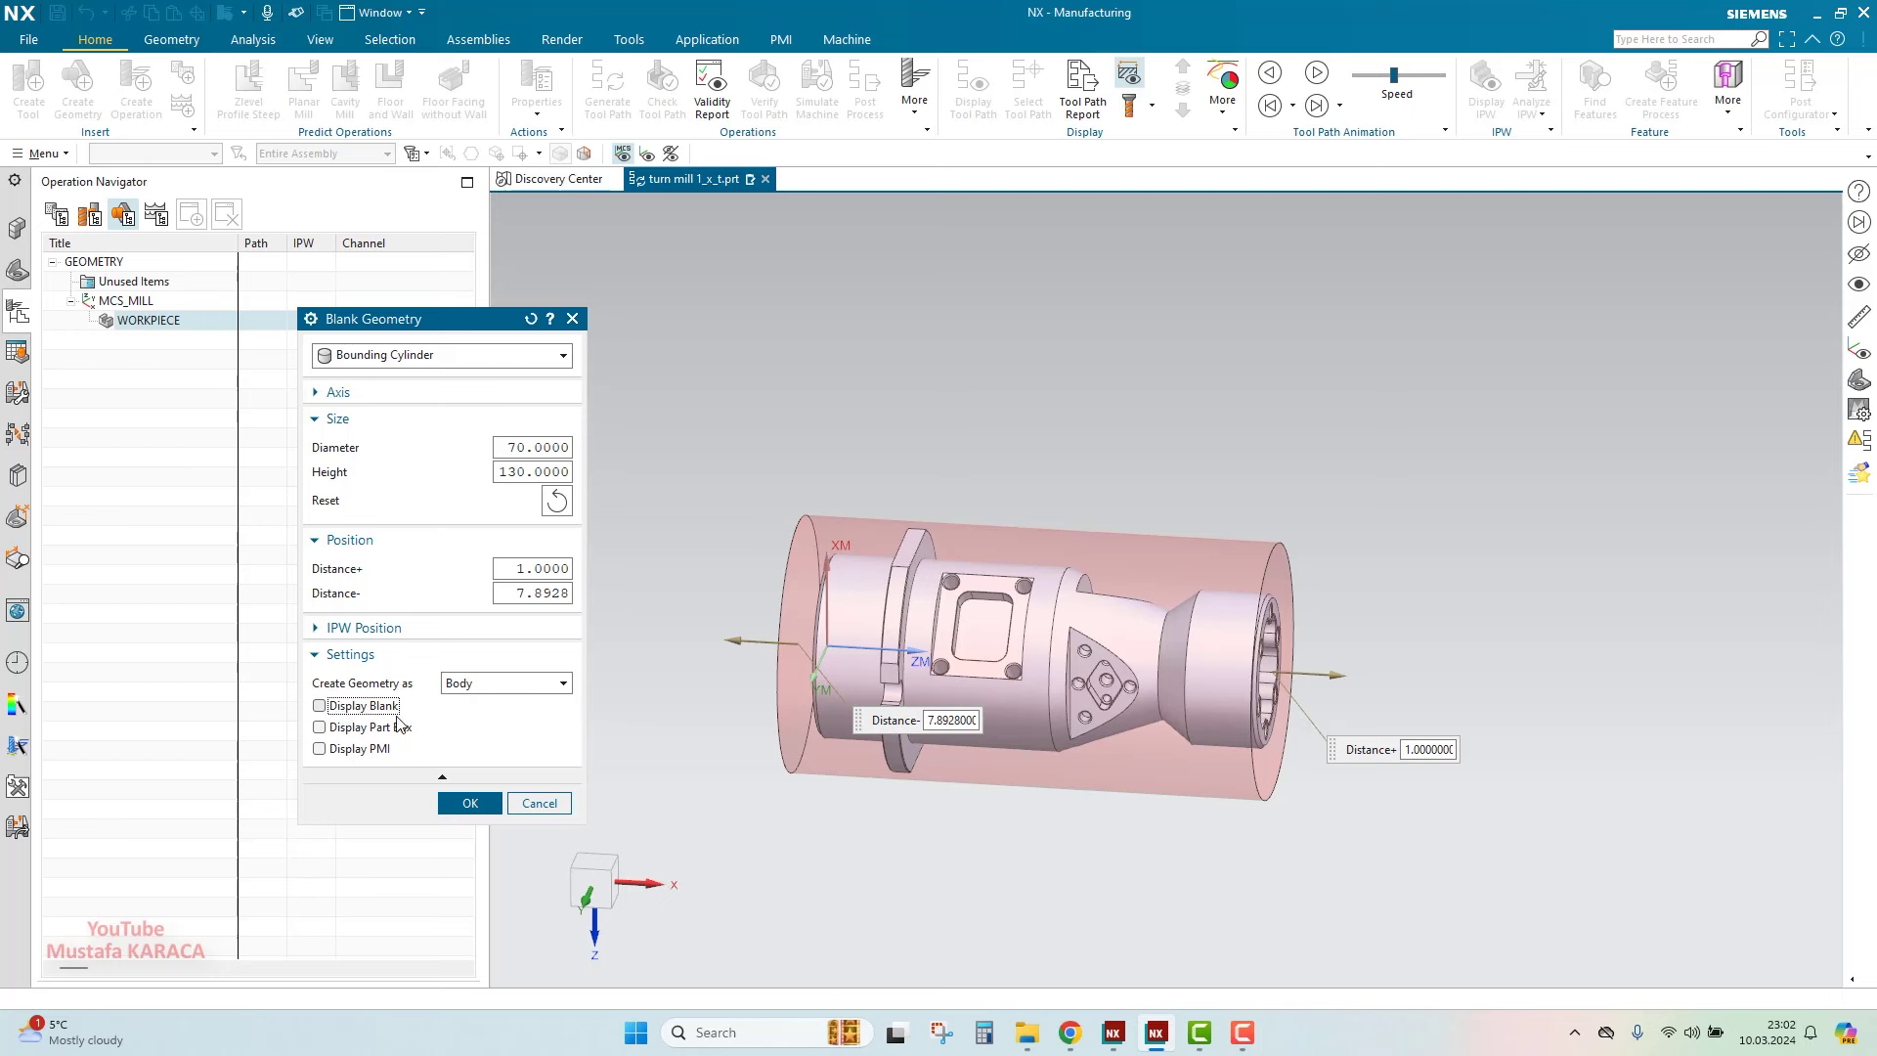
pyautogui.moveTo(939, 672)
pyautogui.mouseDown(button='middle')
pyautogui.moveTo(1075, 590)
pyautogui.moveTo(987, 626)
pyautogui.mouseUp(button='middle')
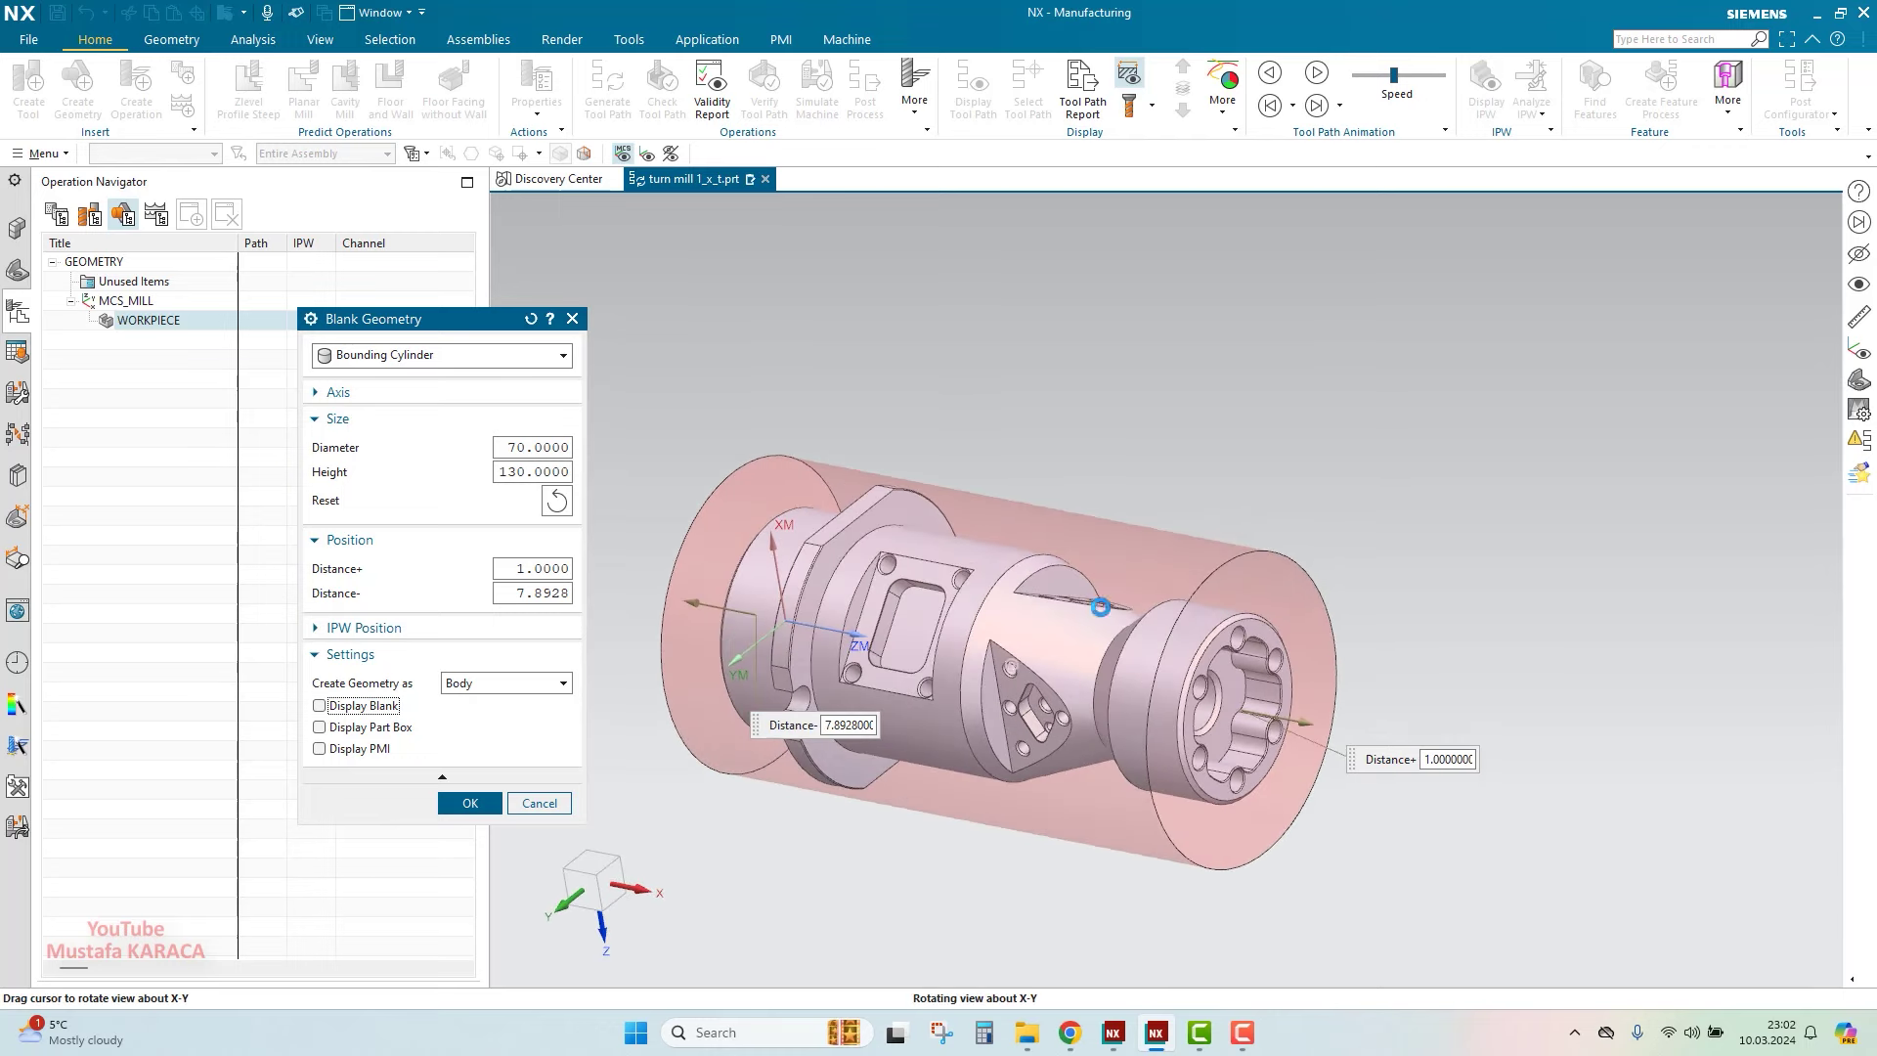
pyautogui.click(462, 802)
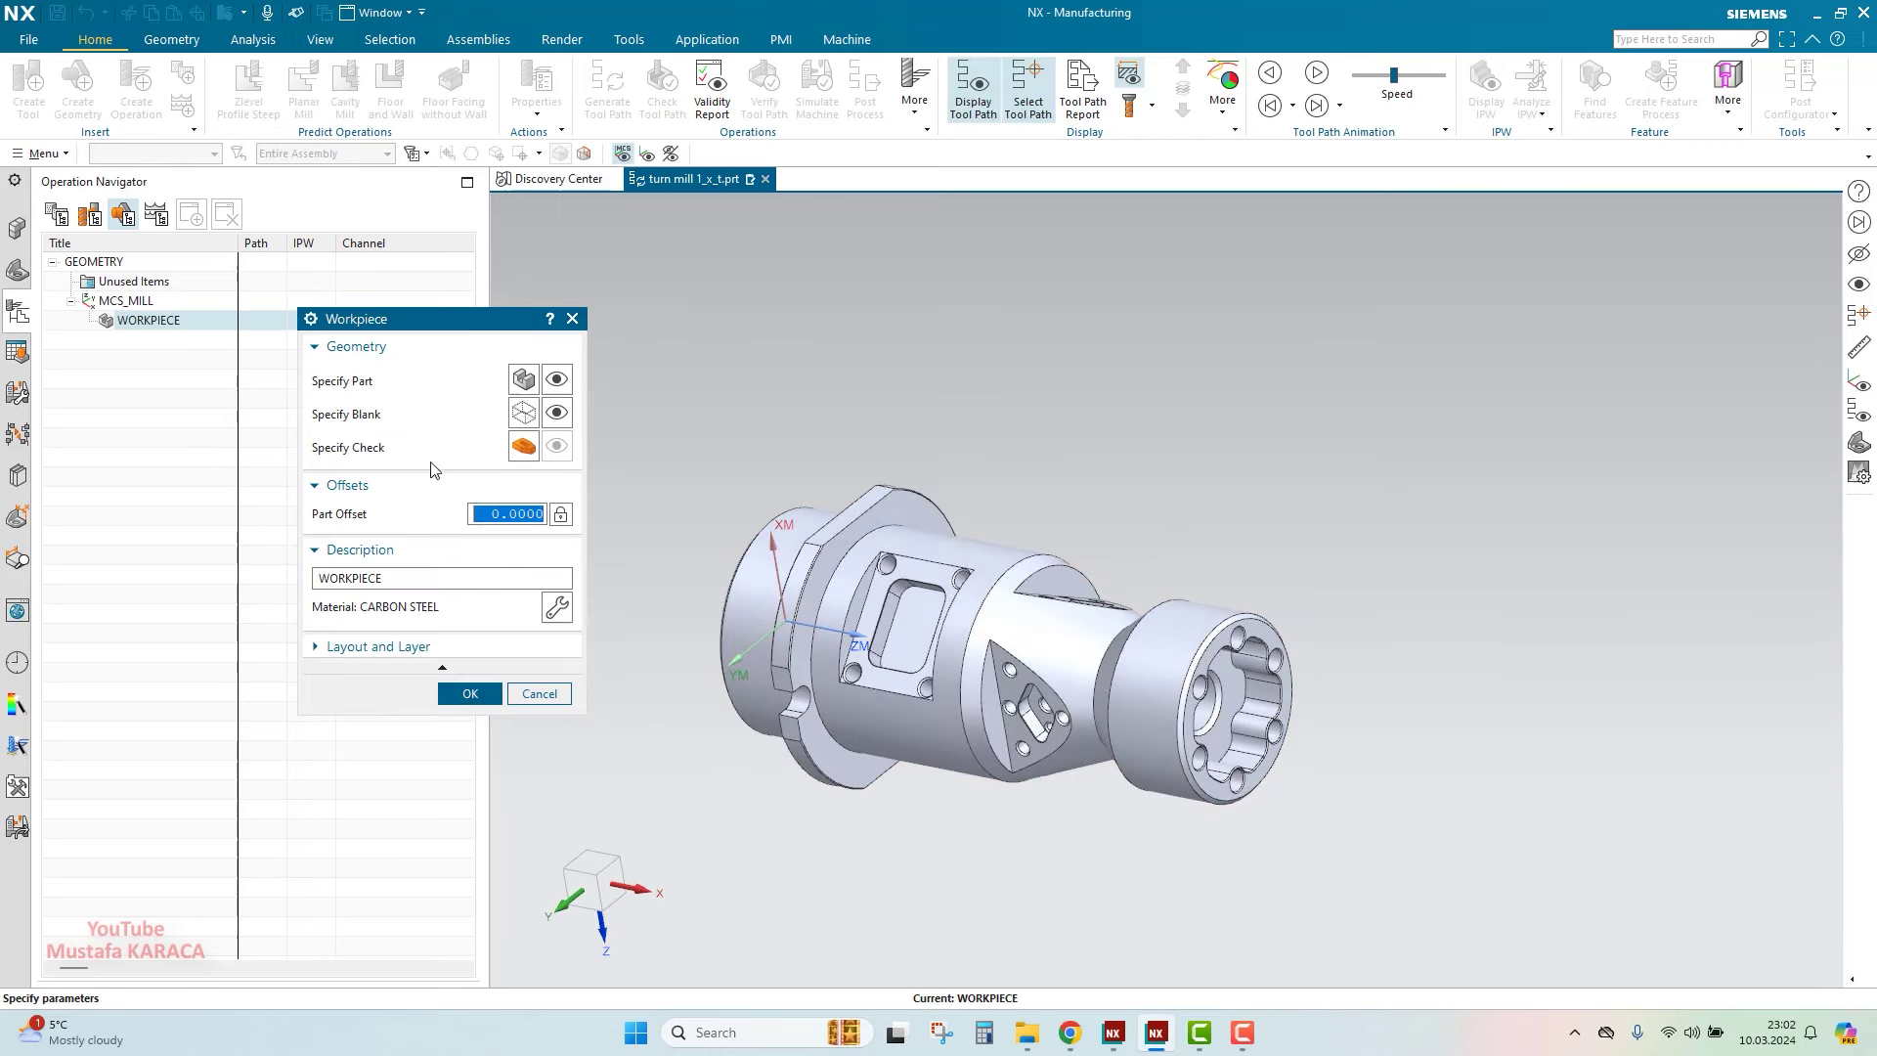
# Confirm the WORKPIECE geometry and switch the navigator to Machine Tool View
pyautogui.click(469, 694)
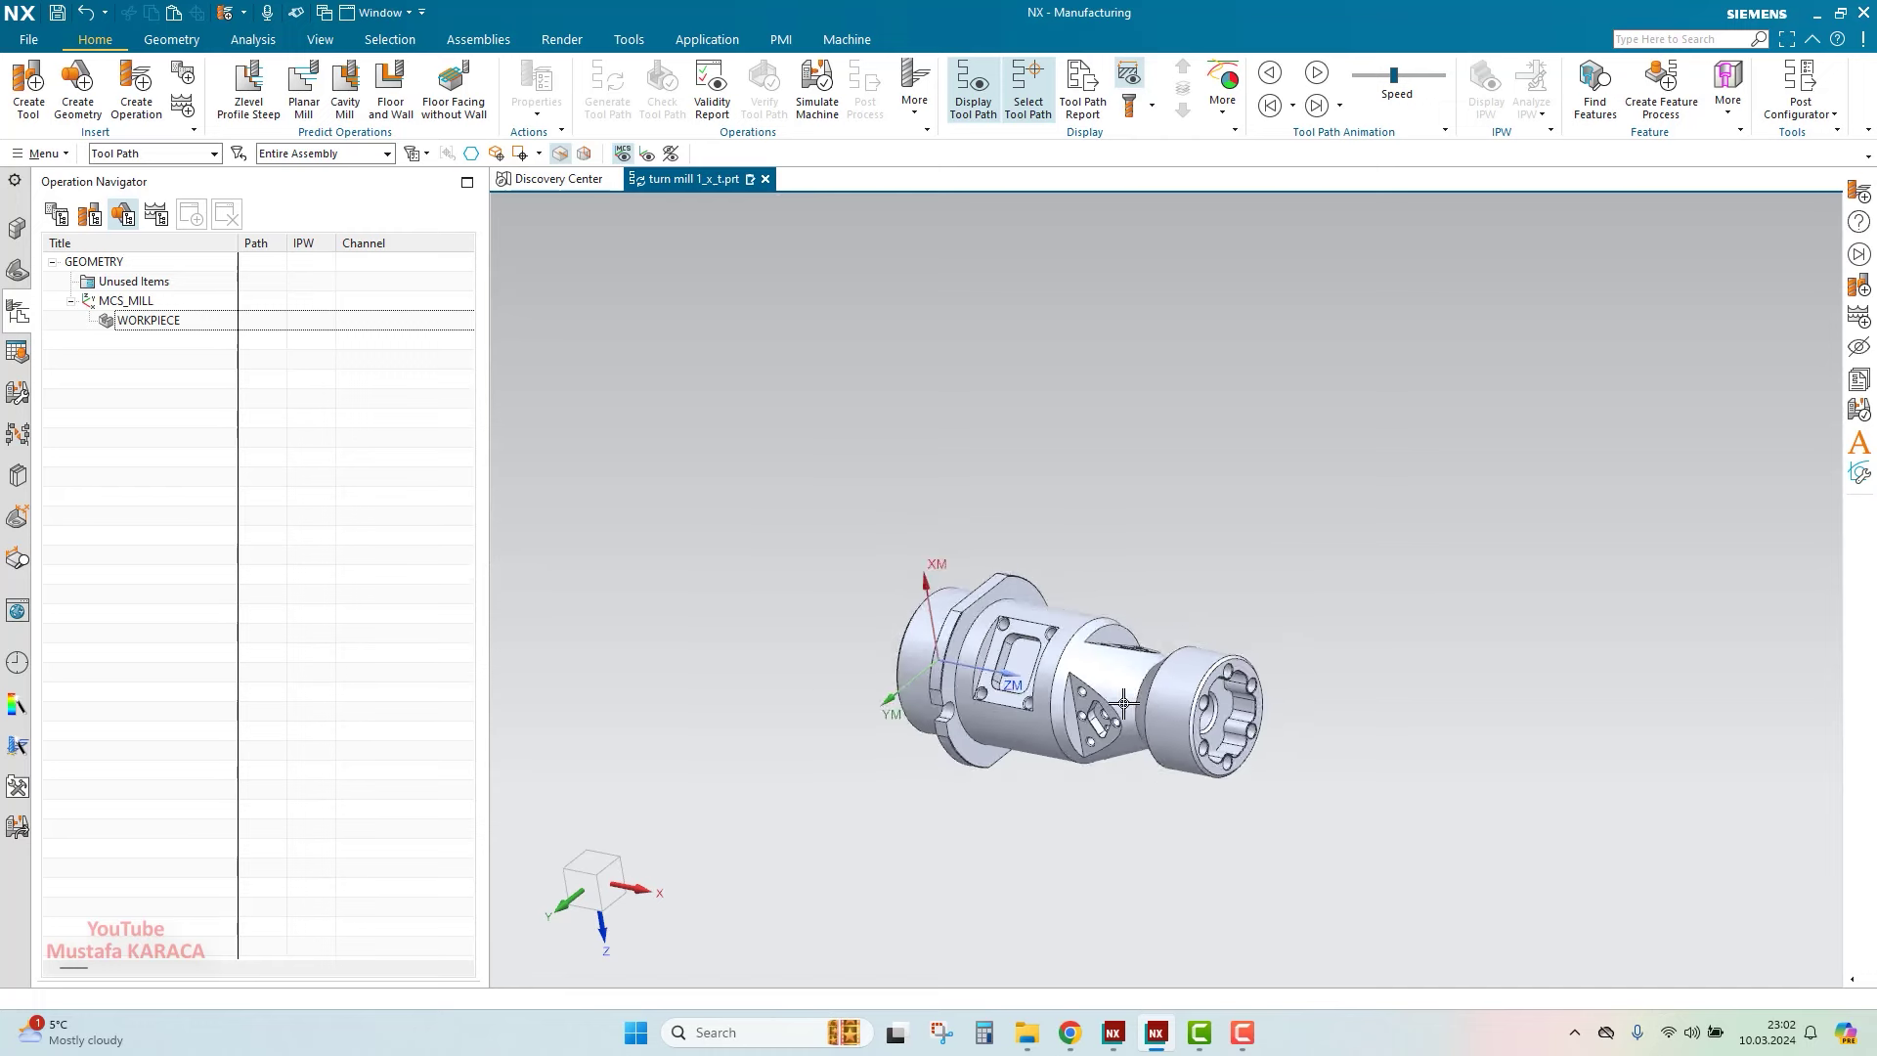
pyautogui.moveTo(978, 635)
pyautogui.mouseDown(button='middle')
pyautogui.moveTo(1152, 661)
pyautogui.moveTo(1195, 714)
pyautogui.moveTo(1127, 748)
pyautogui.mouseUp(button='middle')
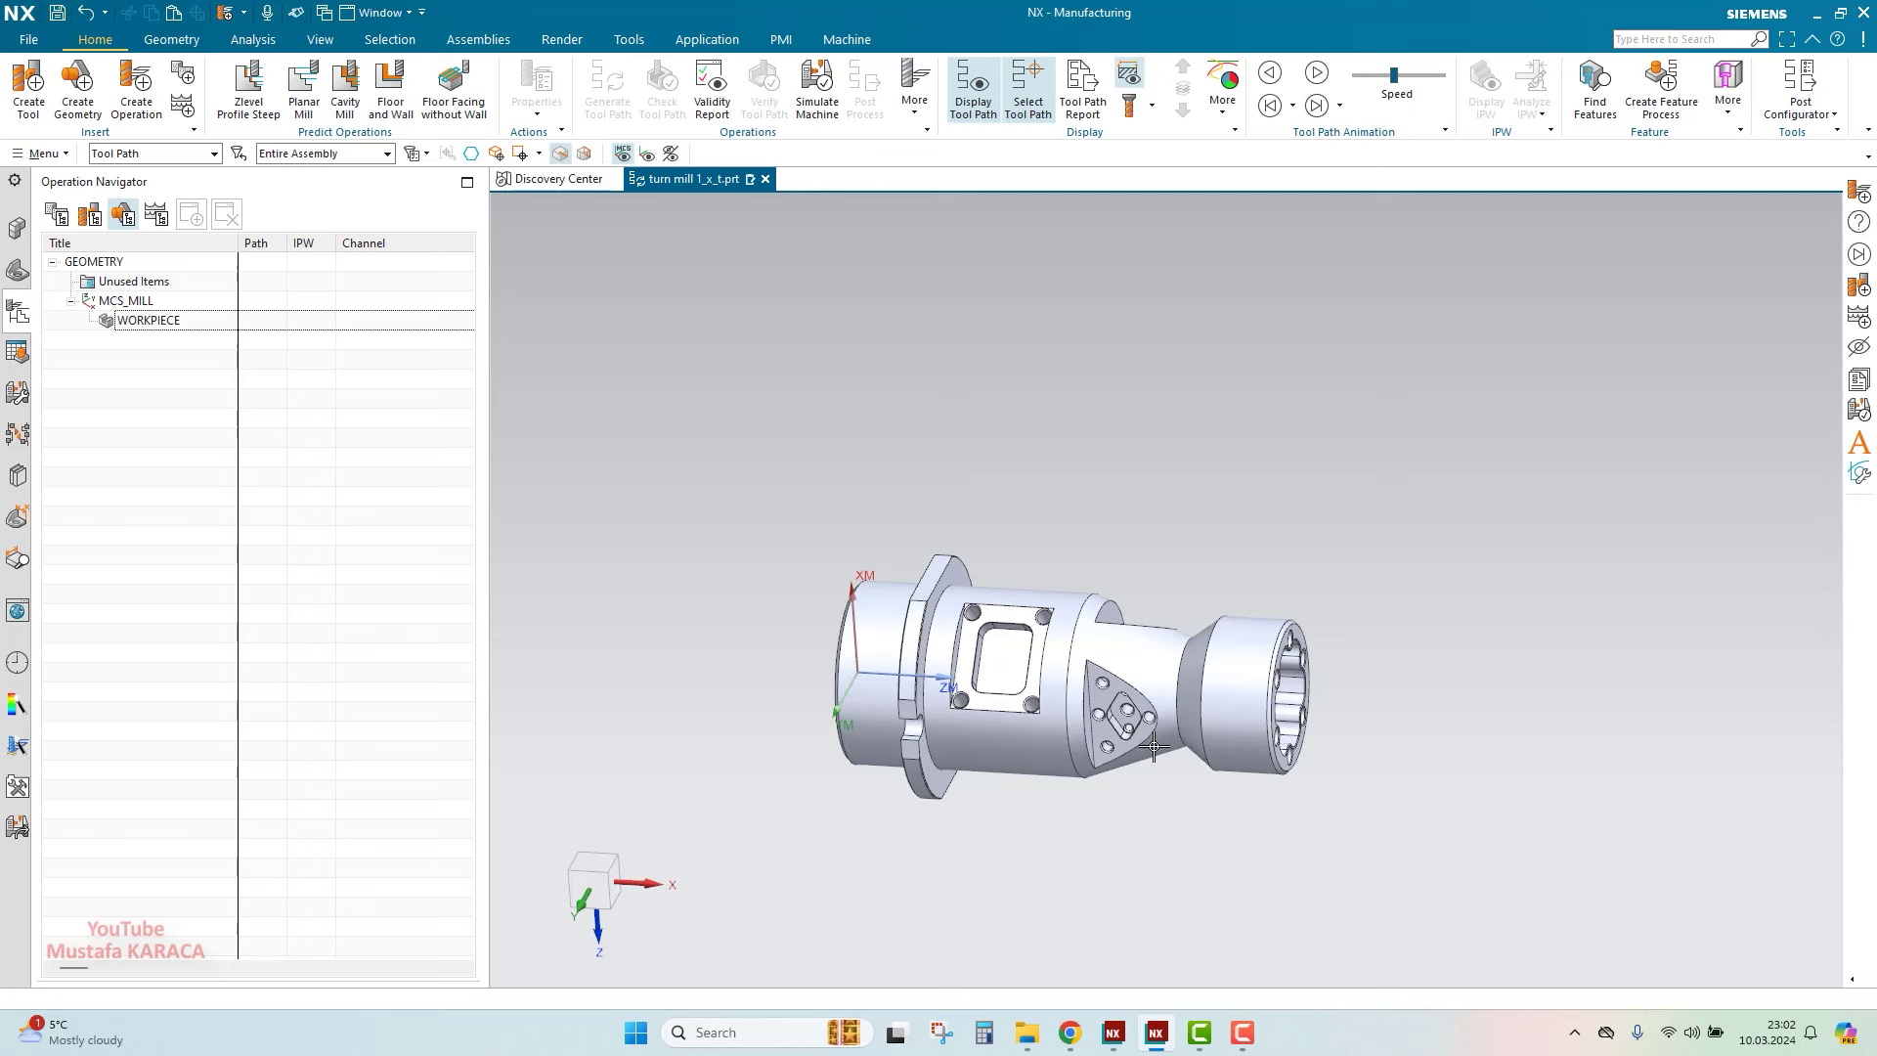
pyautogui.scroll(-2, 1192, 583)
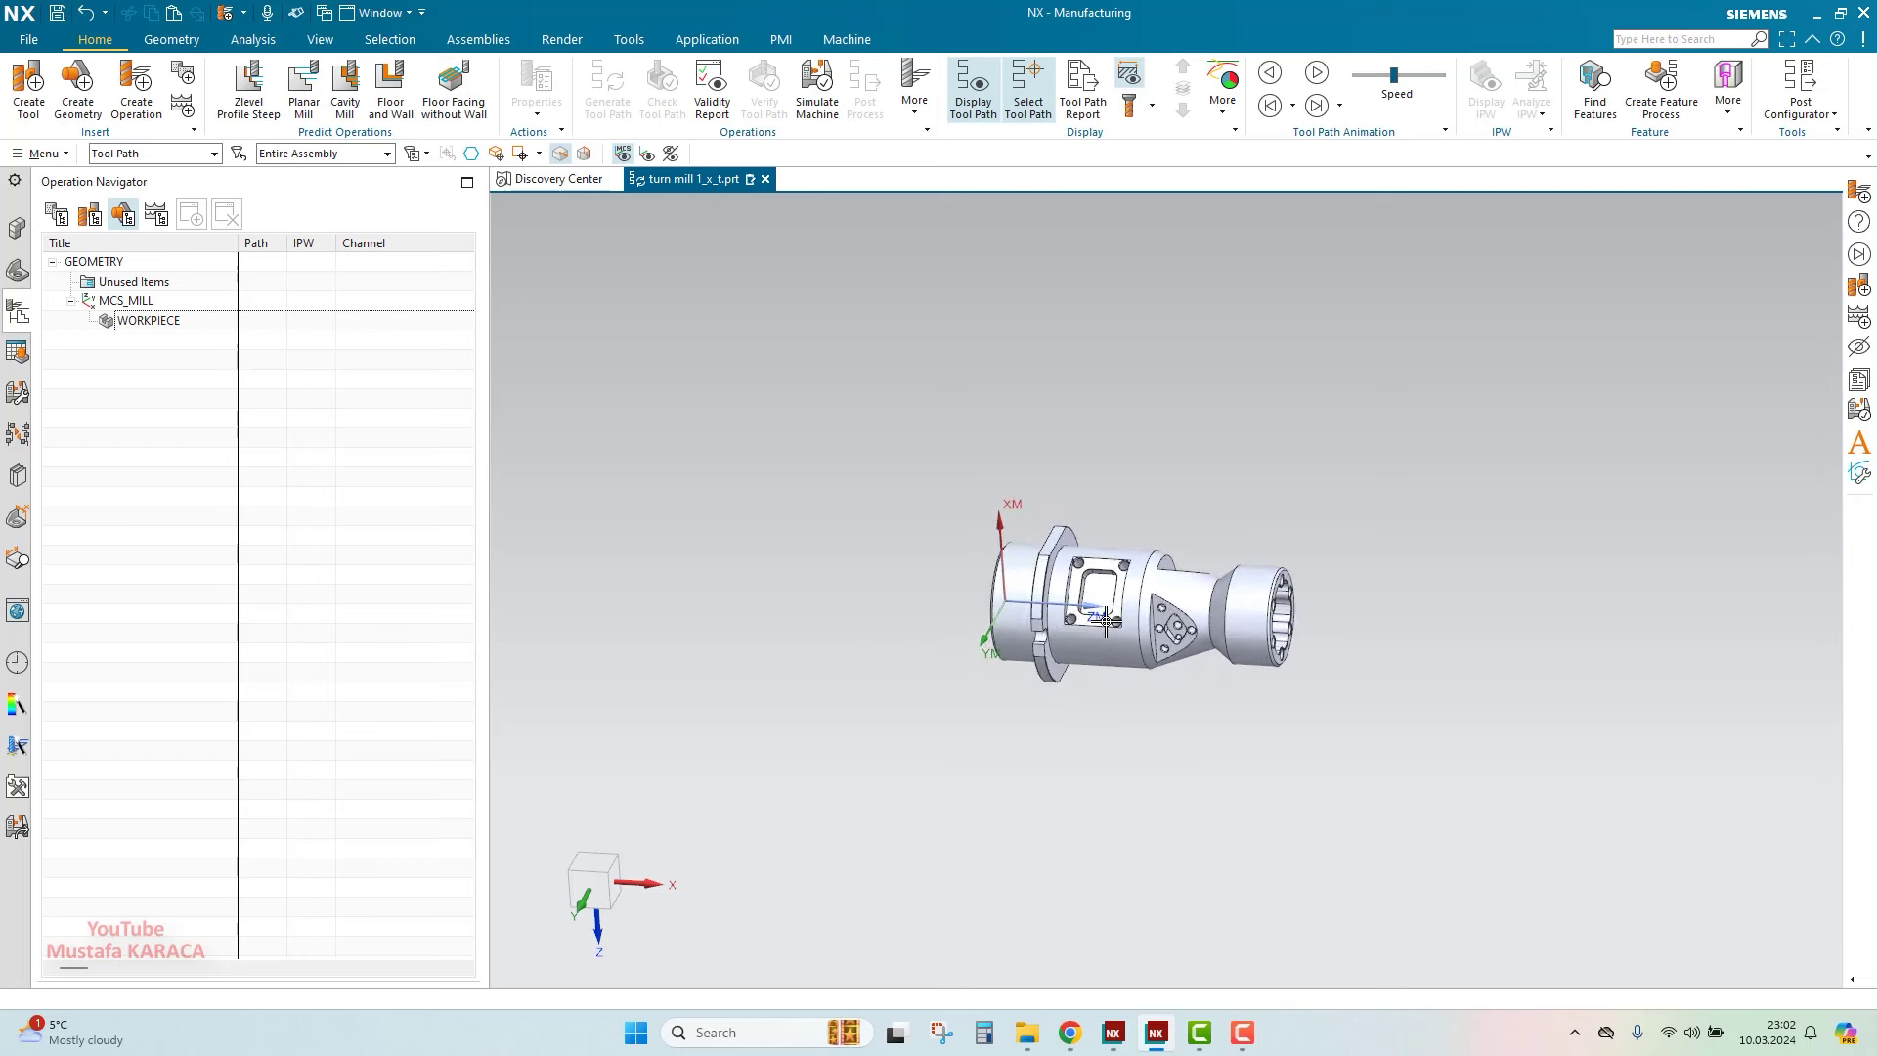
pyautogui.scroll(2, 1115, 636)
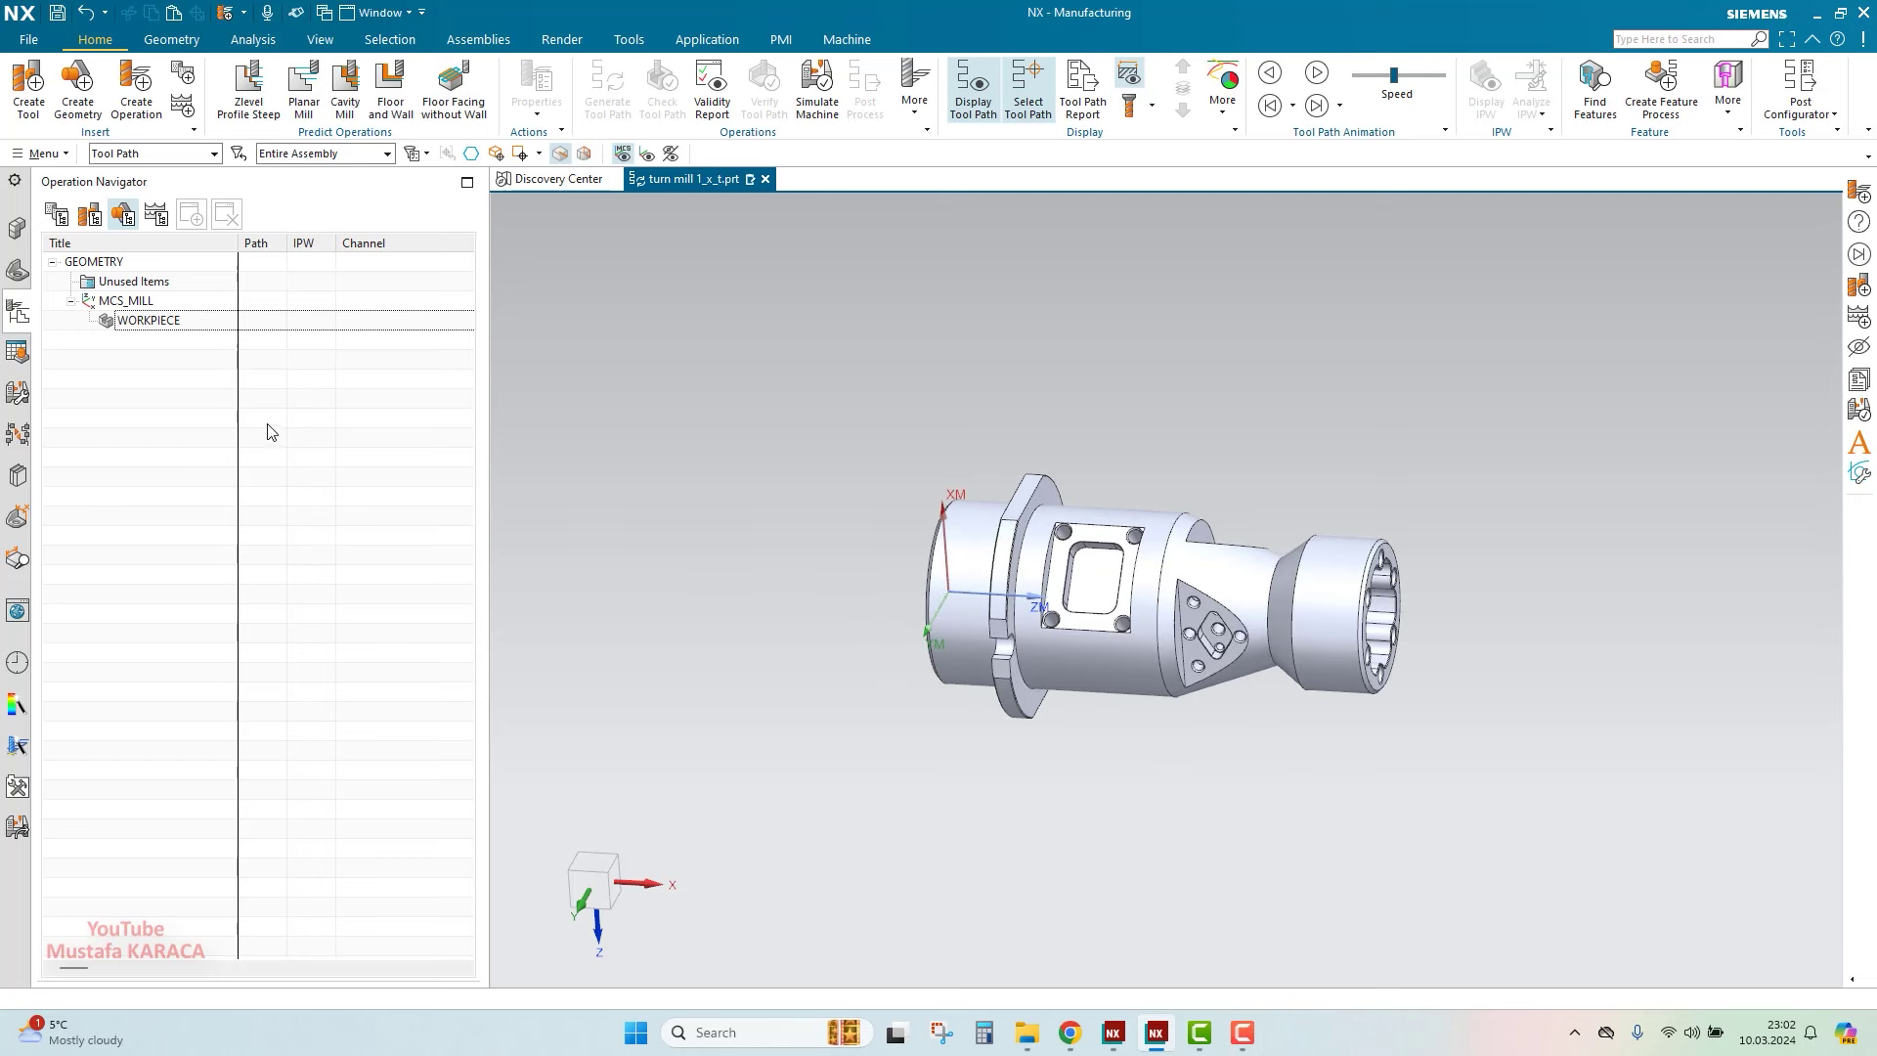
pyautogui.click(89, 214)
# Insert a tool carrier named TARET under Unused Items
pyautogui.rightClick(154, 283)
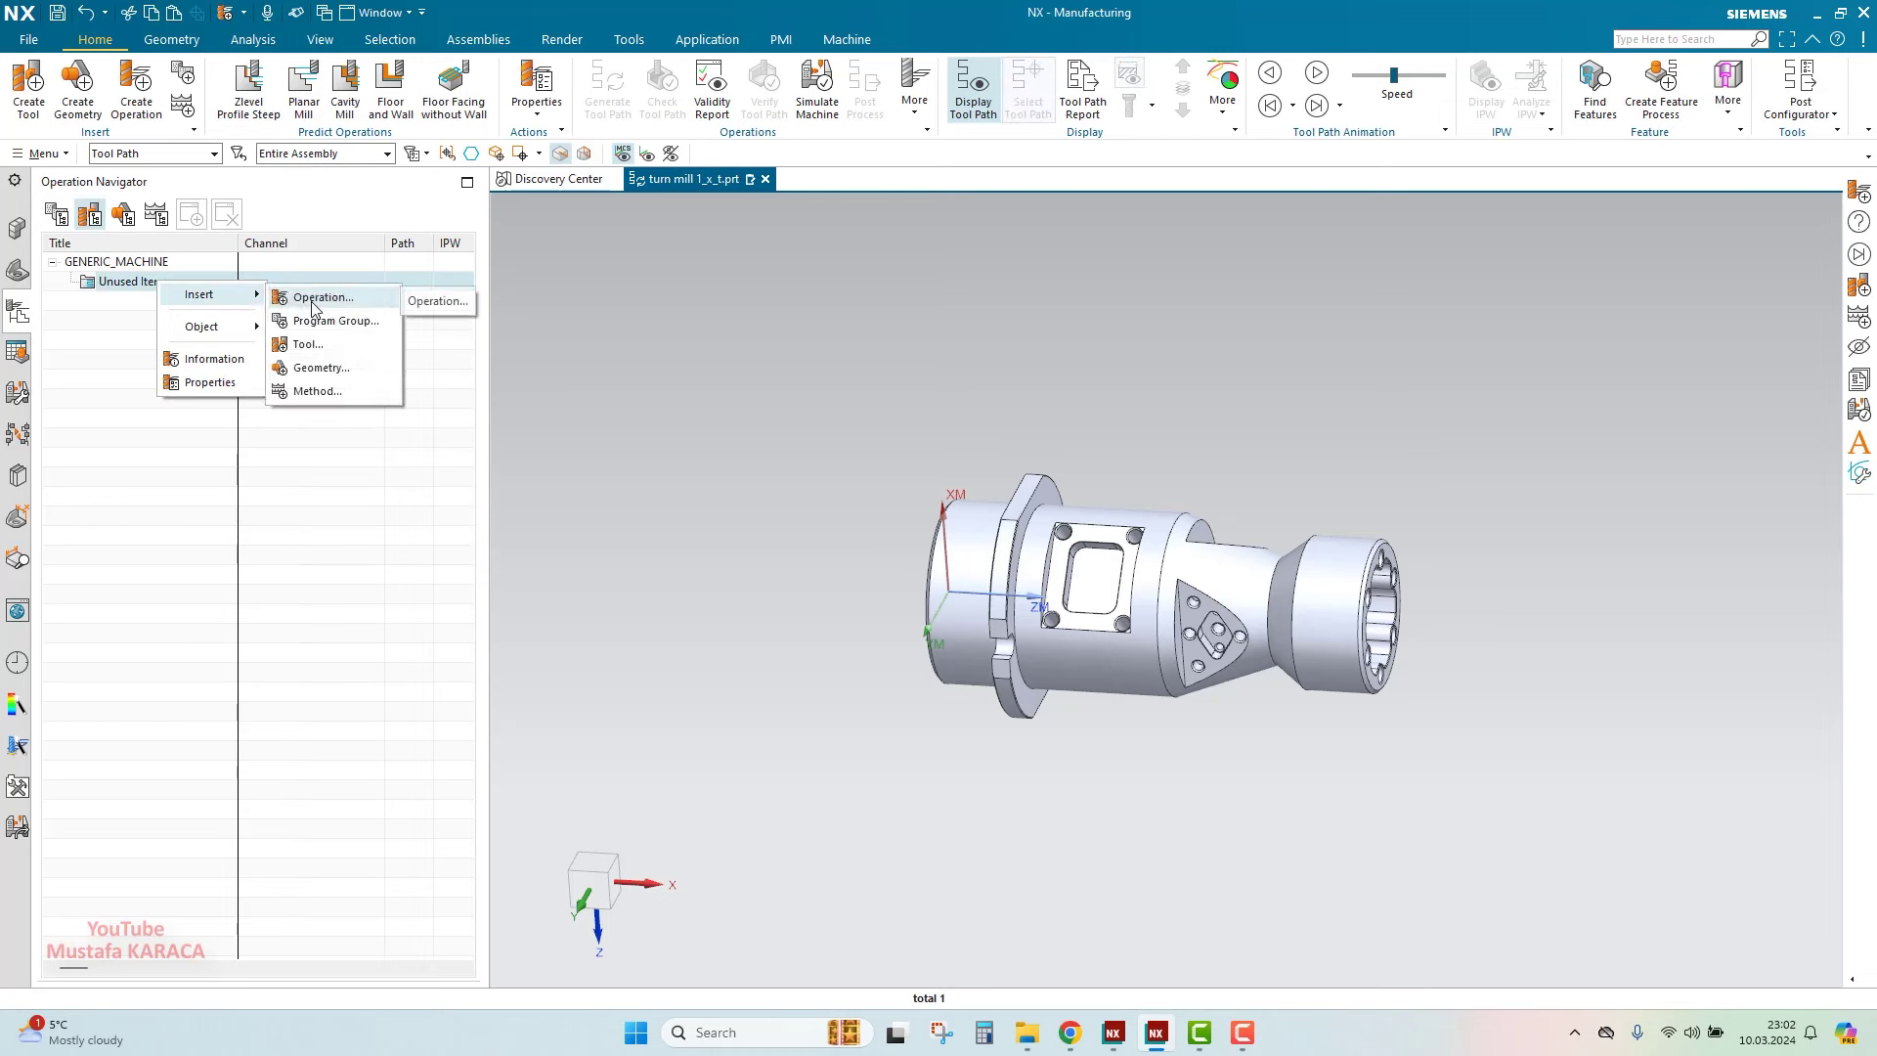
pyautogui.click(336, 346)
pyautogui.click(356, 766)
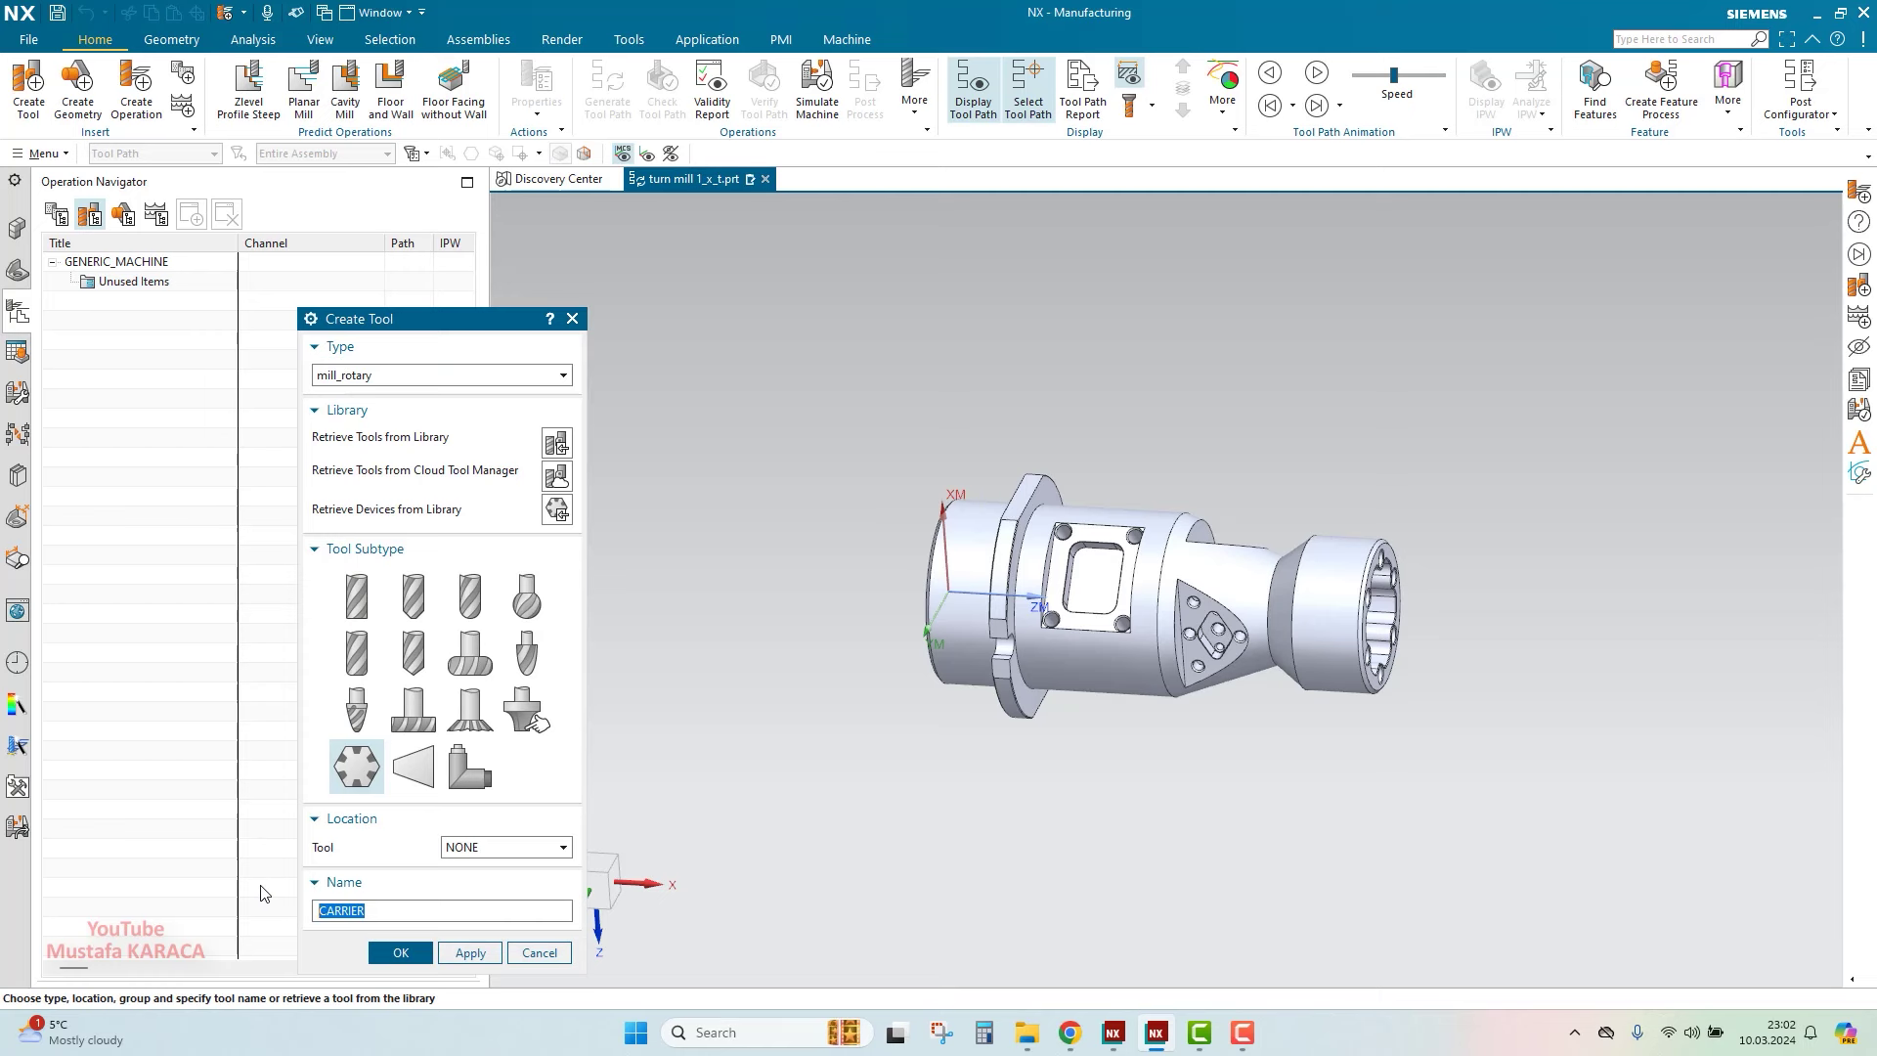
pyautogui.write('taret')
pyautogui.click(401, 952)
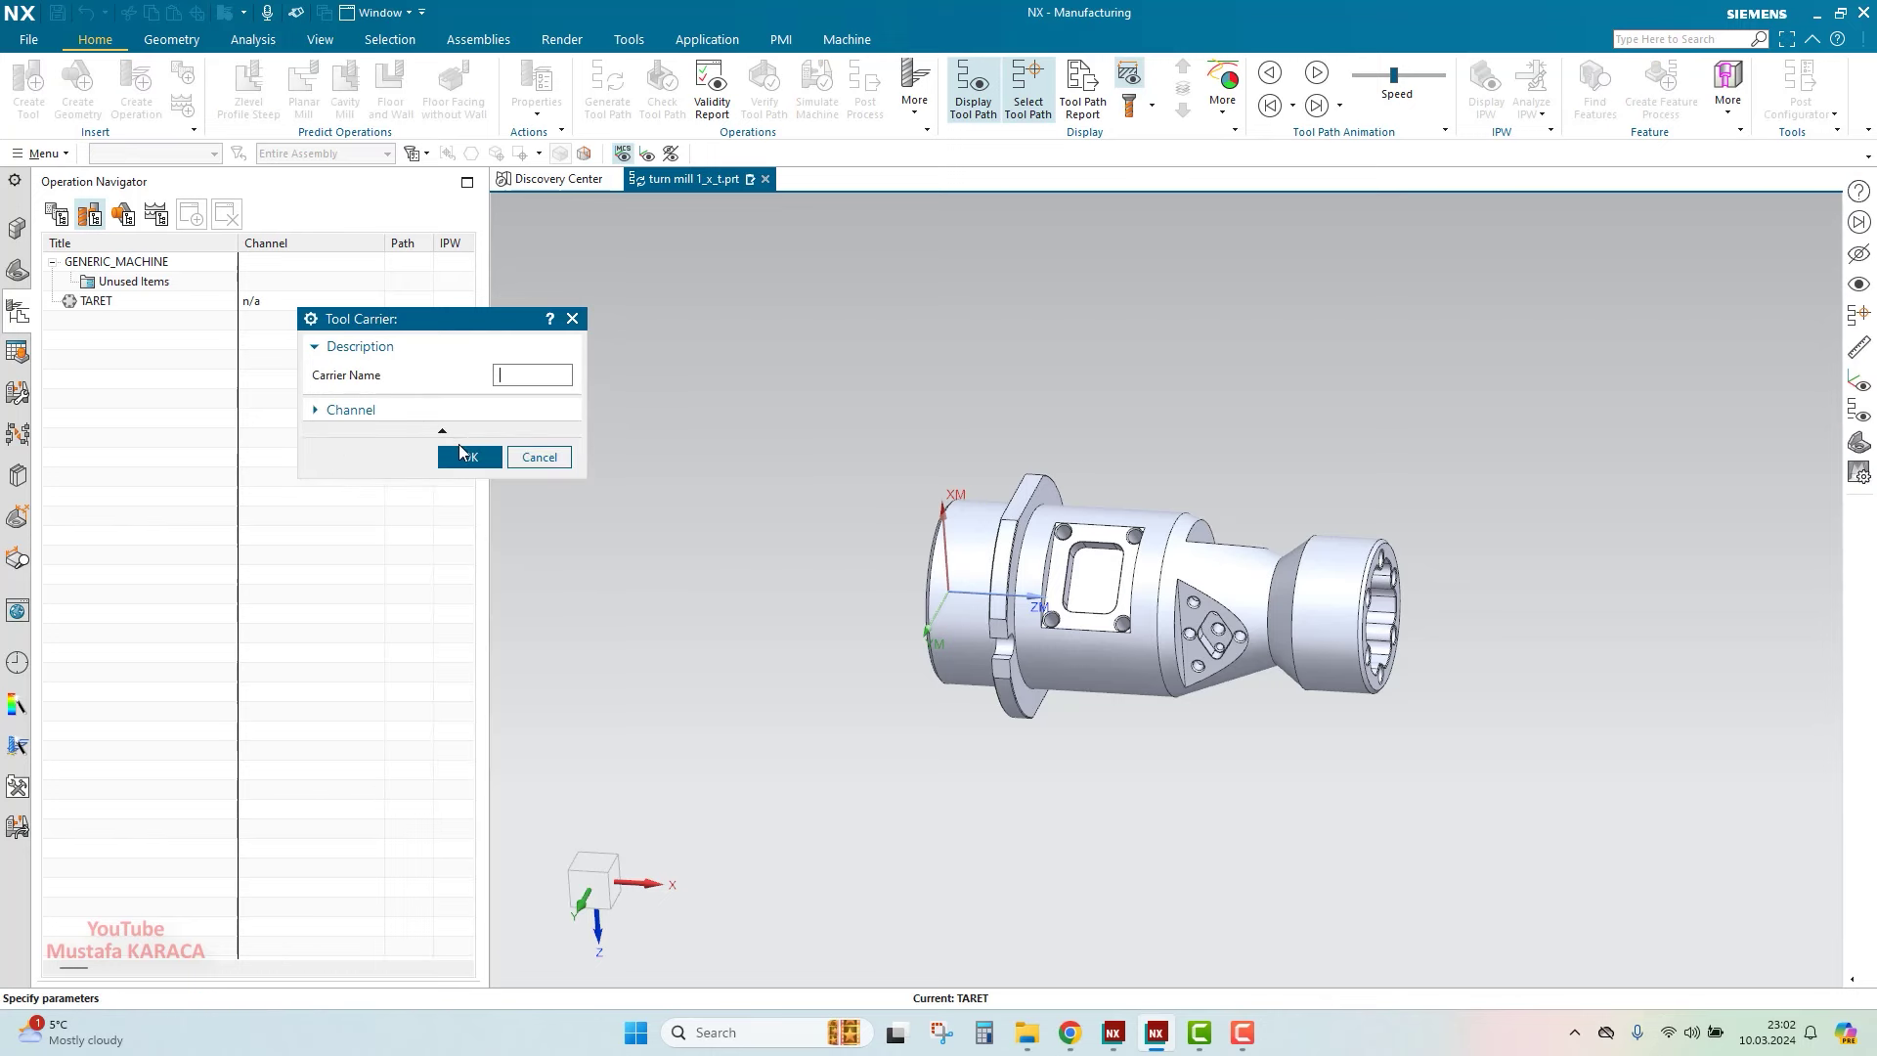
pyautogui.click(462, 457)
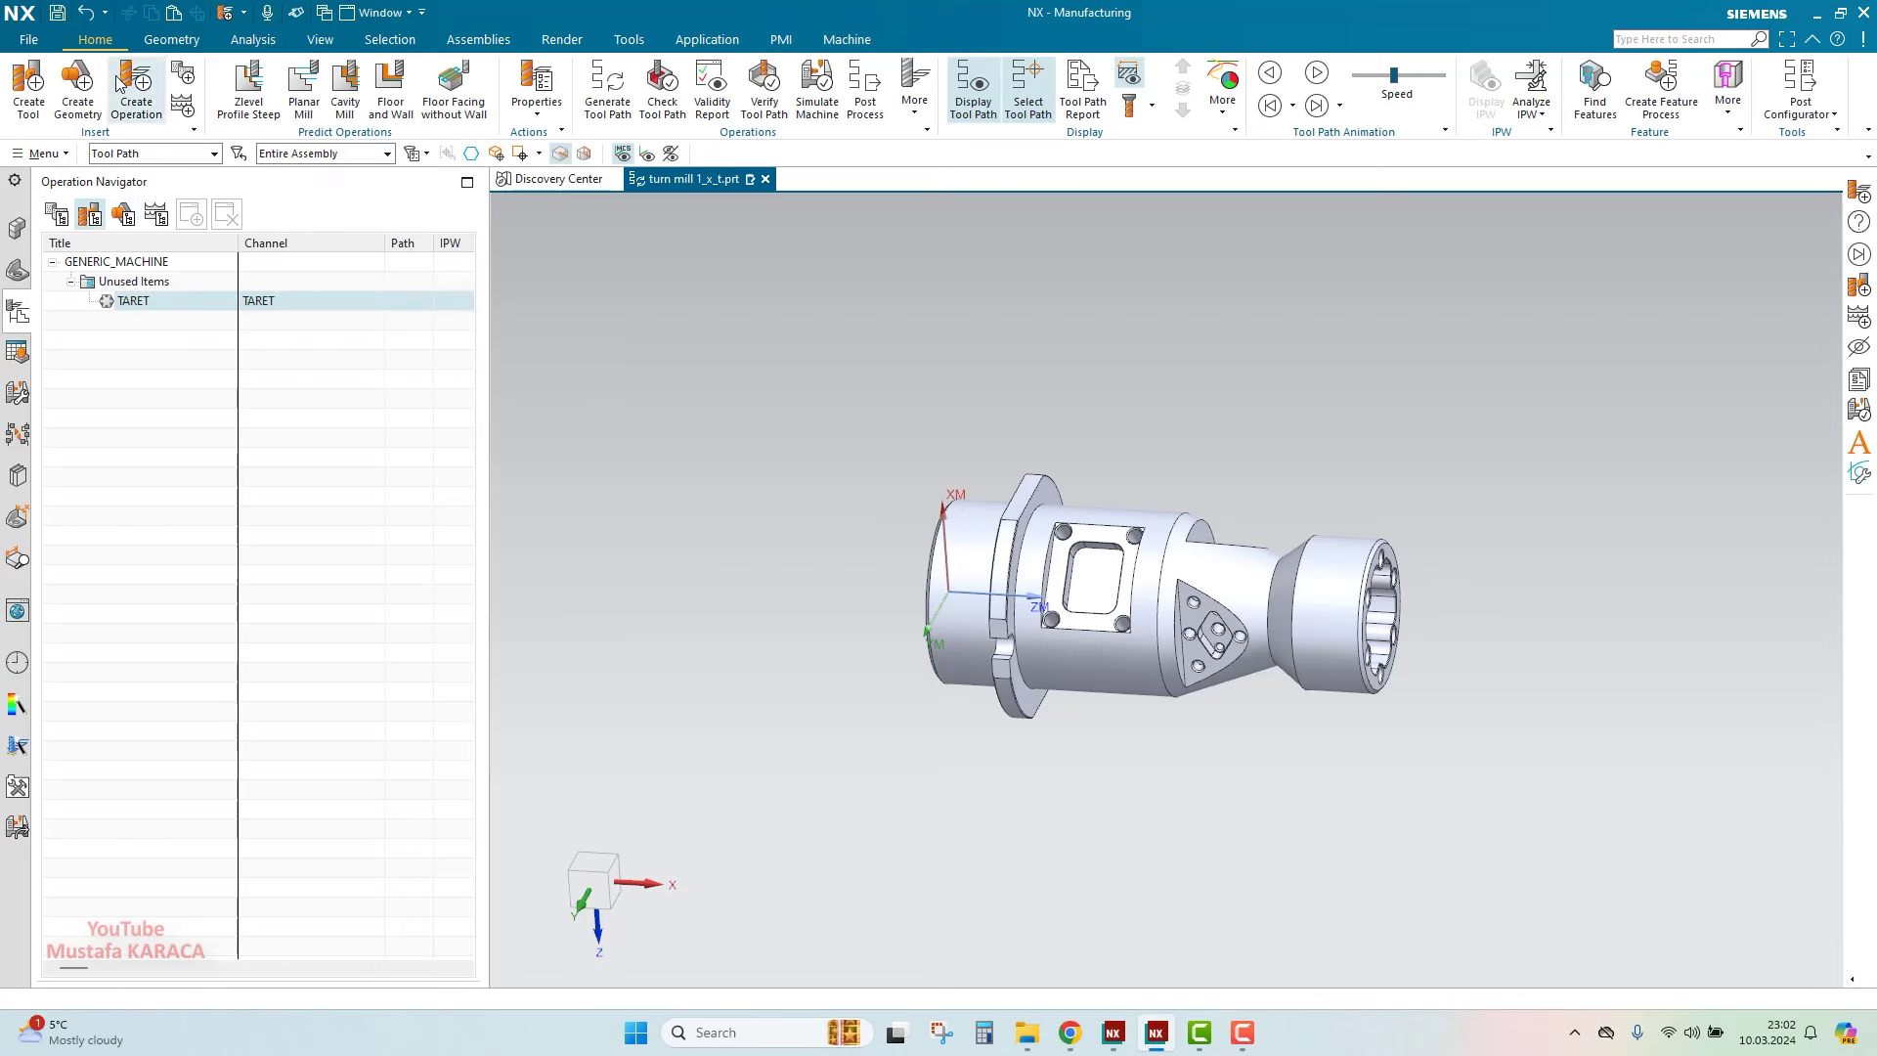
# Create pocket CEP_1 and nest it under the TARET carrier
pyautogui.click(31, 90)
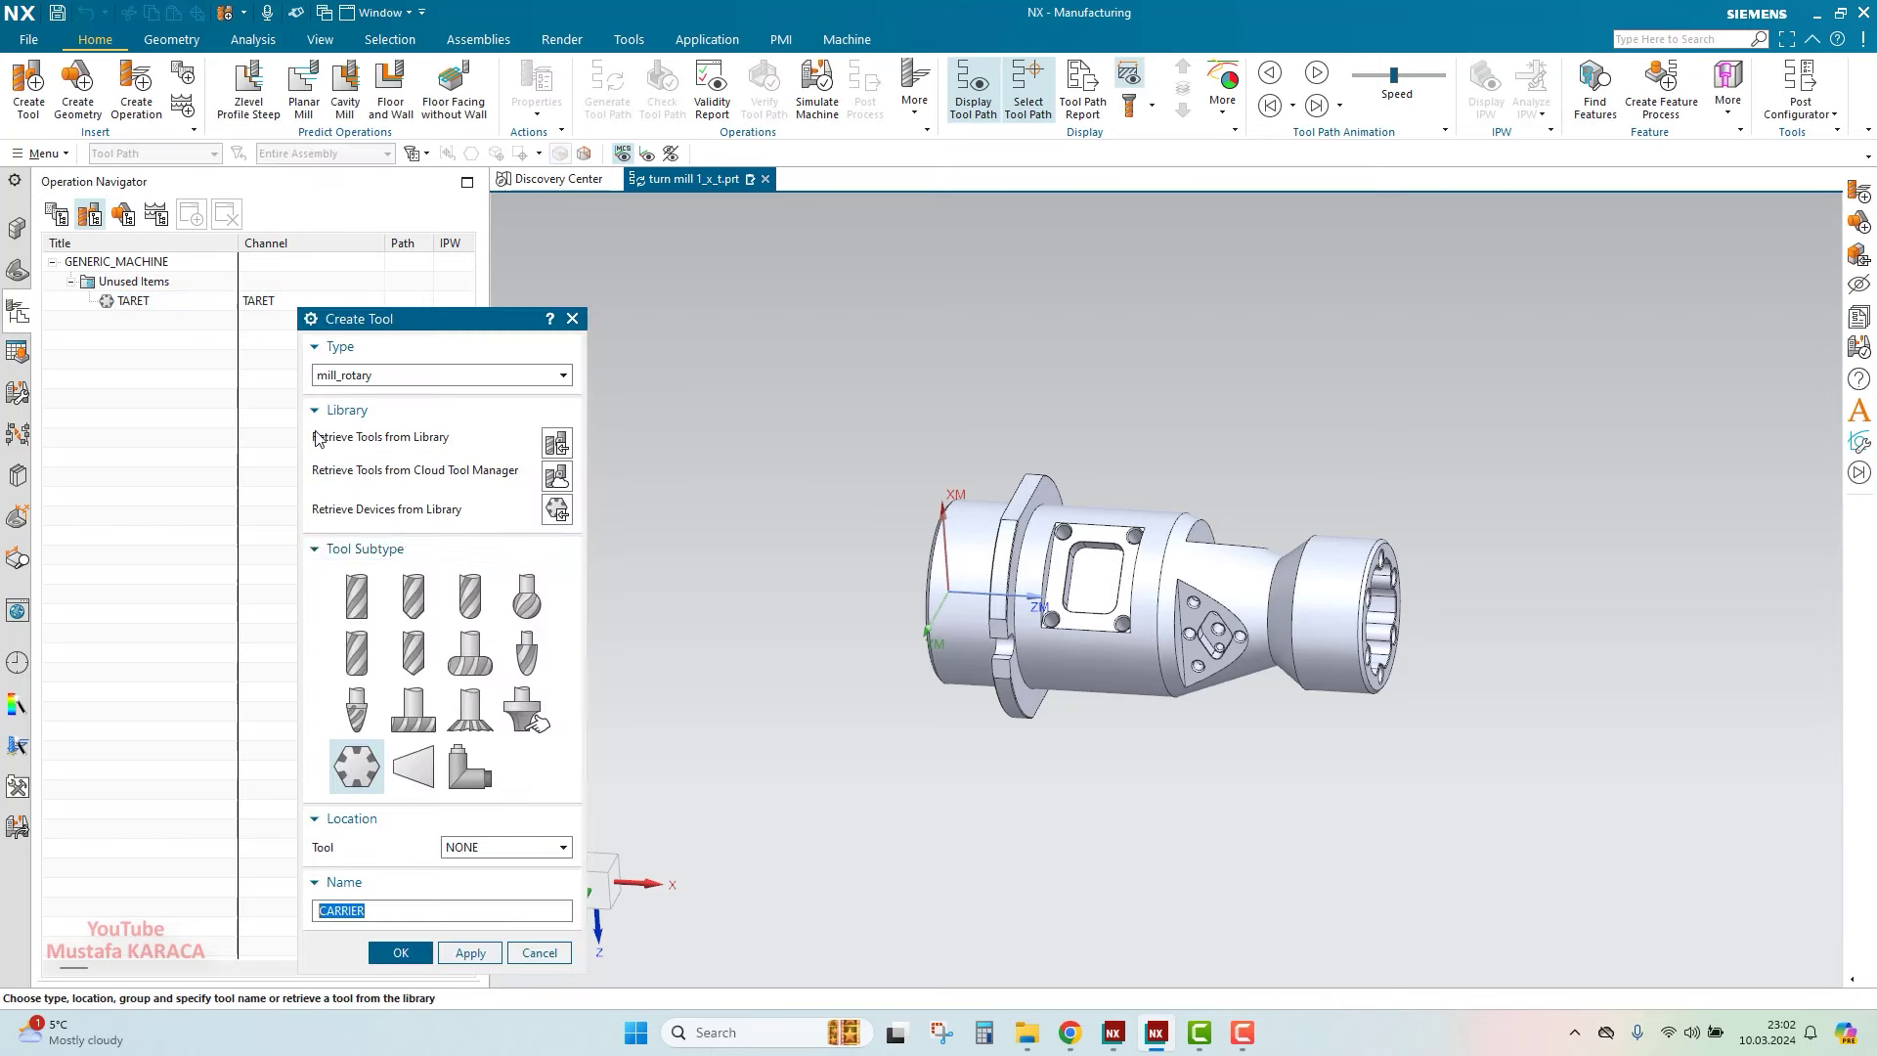
pyautogui.click(412, 765)
pyautogui.write('cep_1')
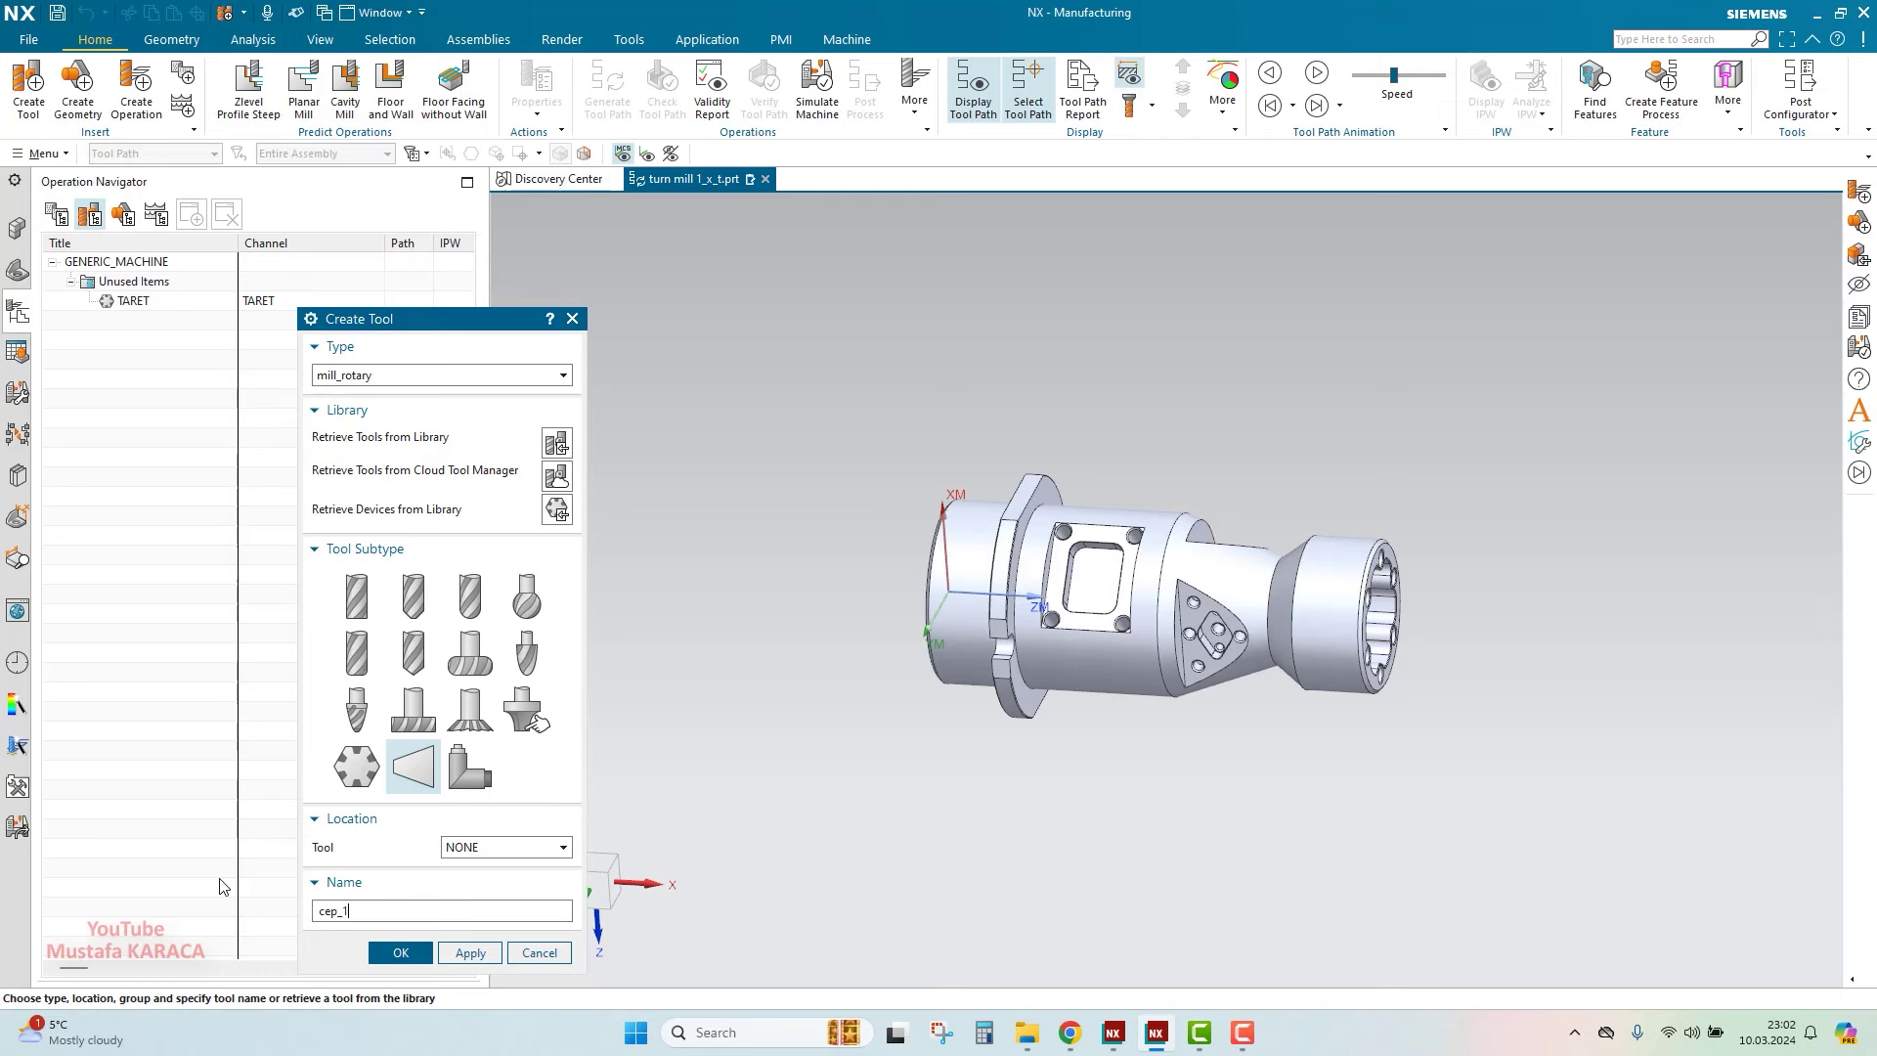
pyautogui.press('Return')
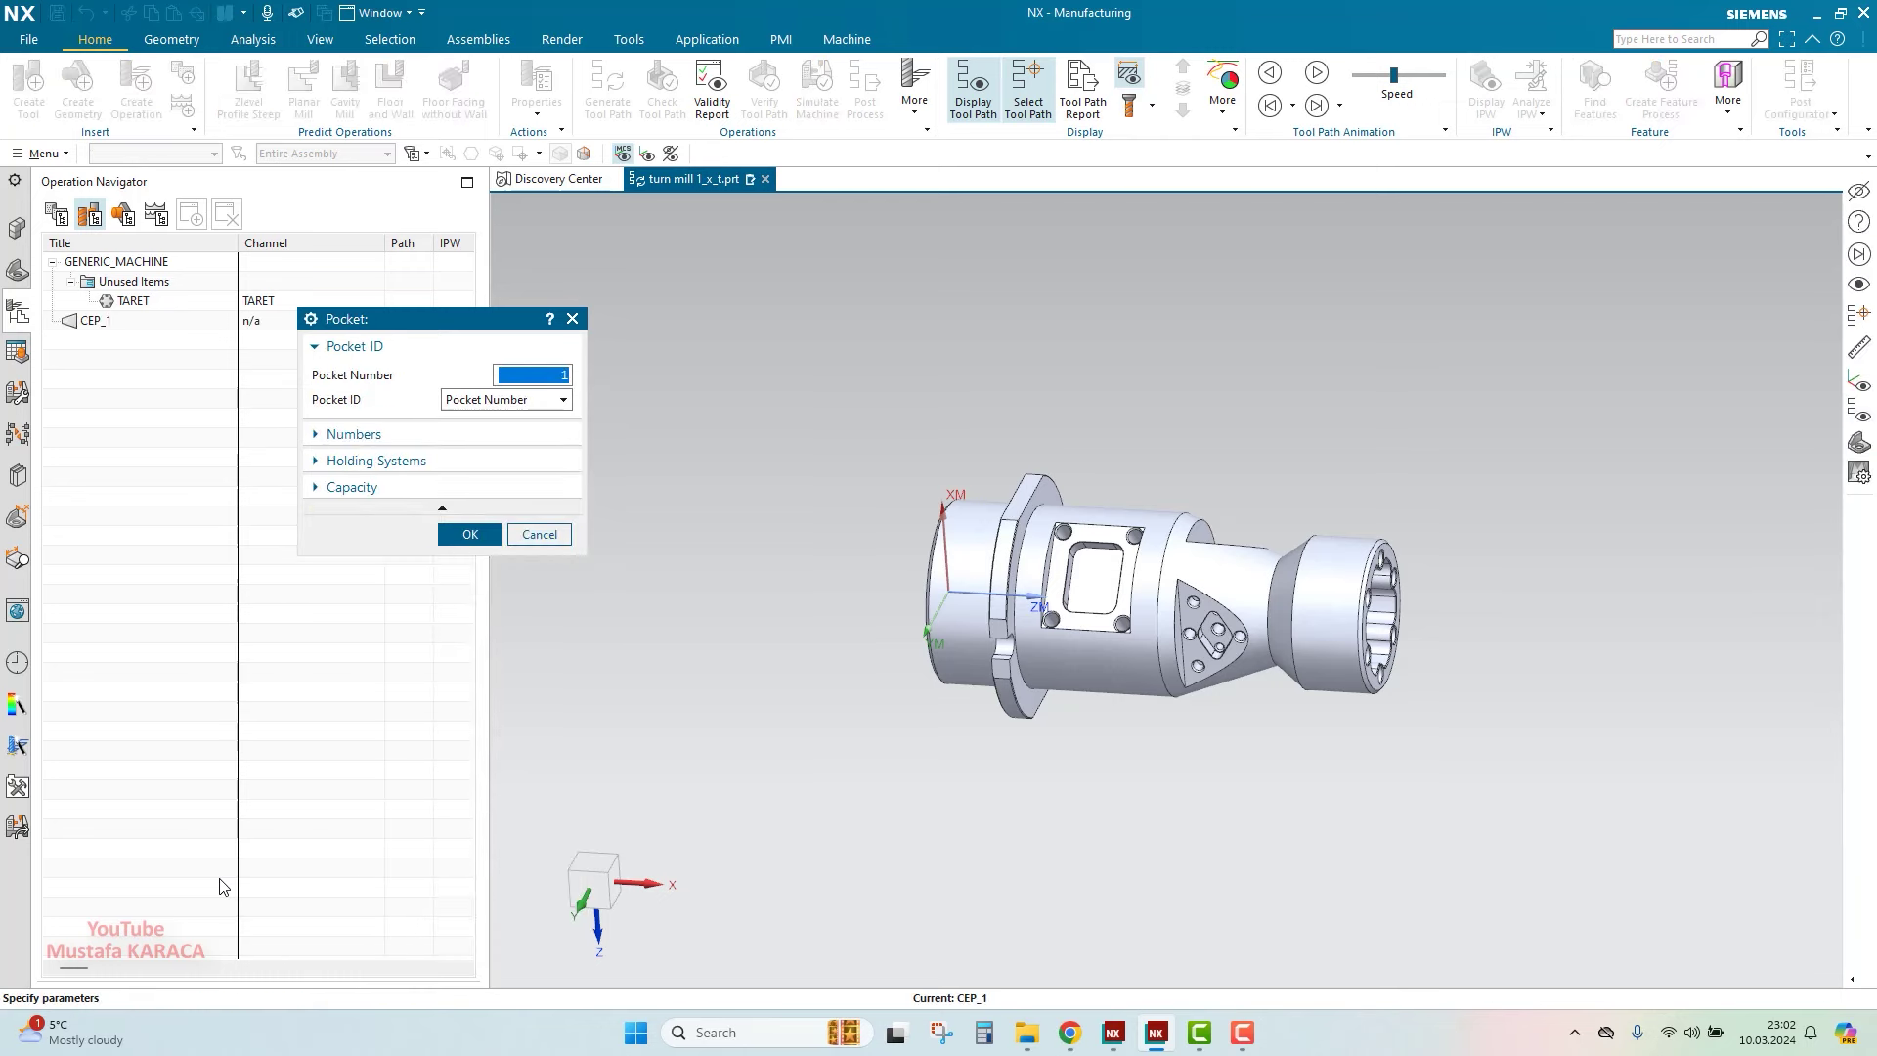
pyautogui.press('Return')
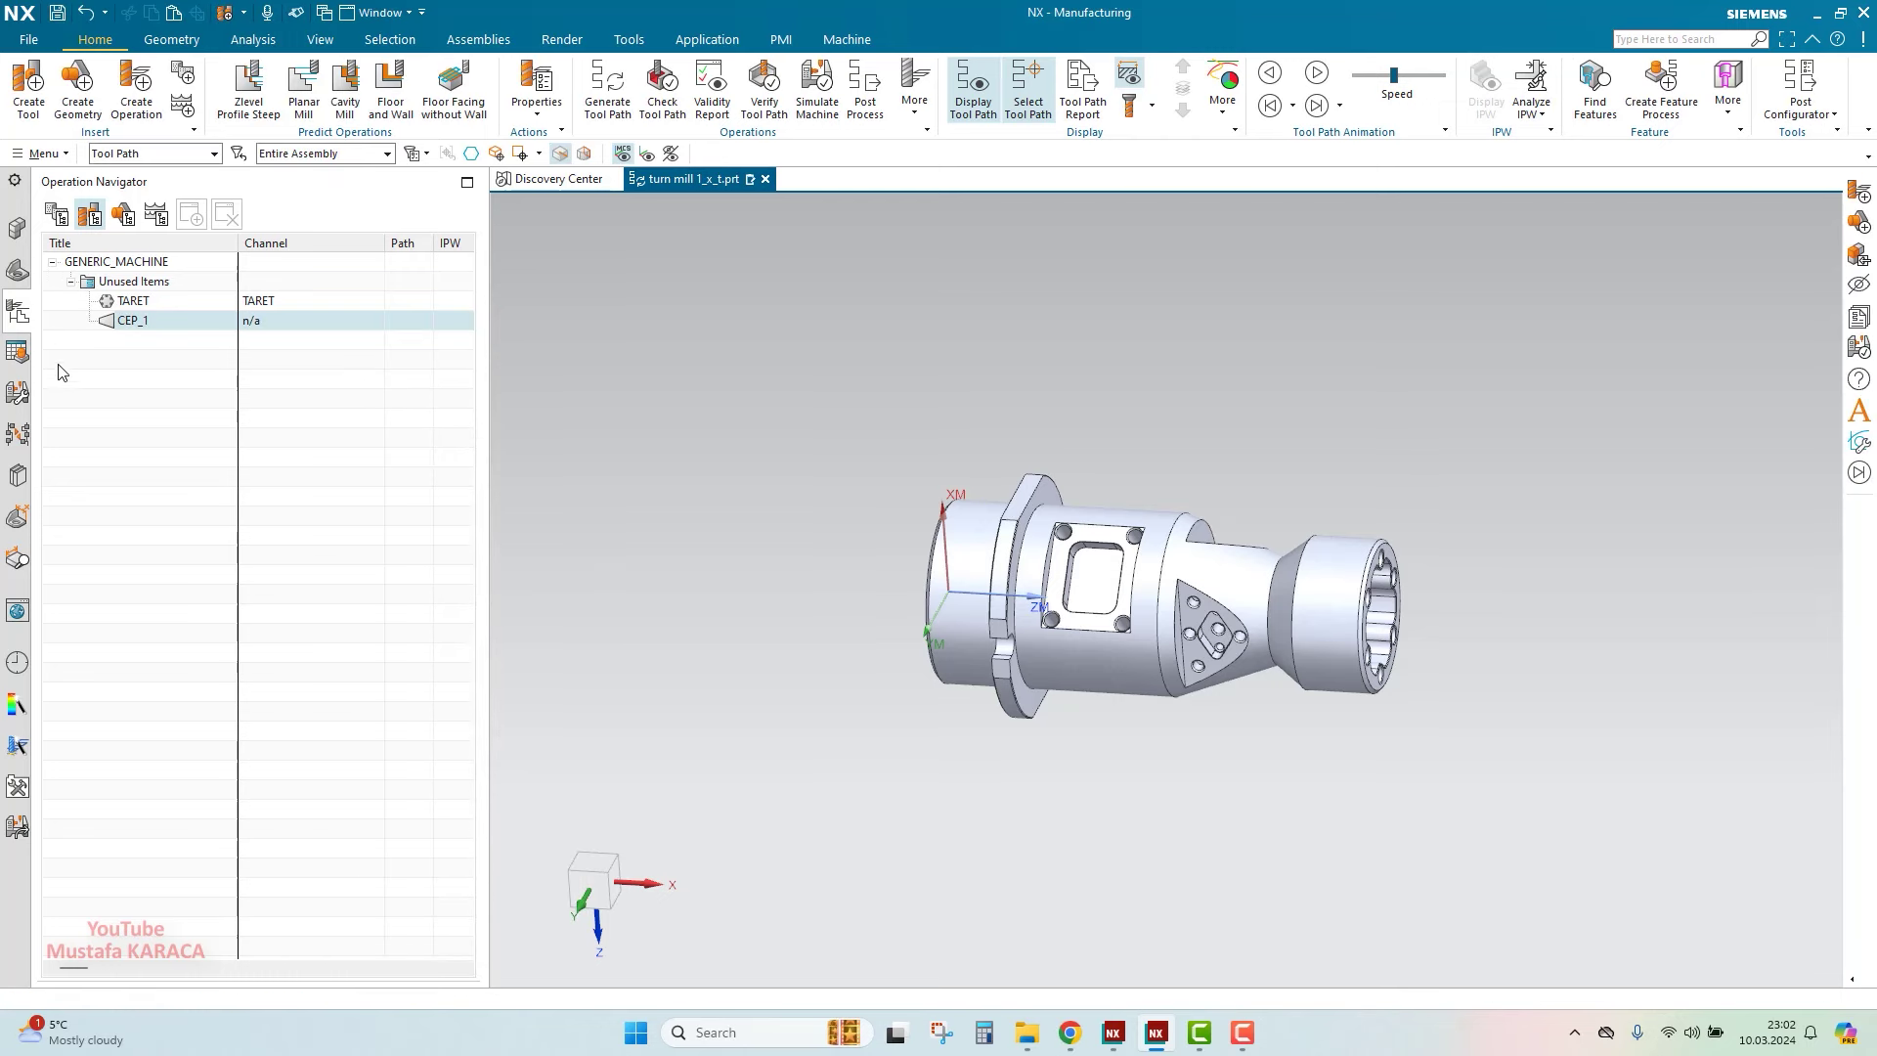
pyautogui.moveTo(129, 321); pyautogui.dragTo(163, 311)
pyautogui.rightClick(161, 328)
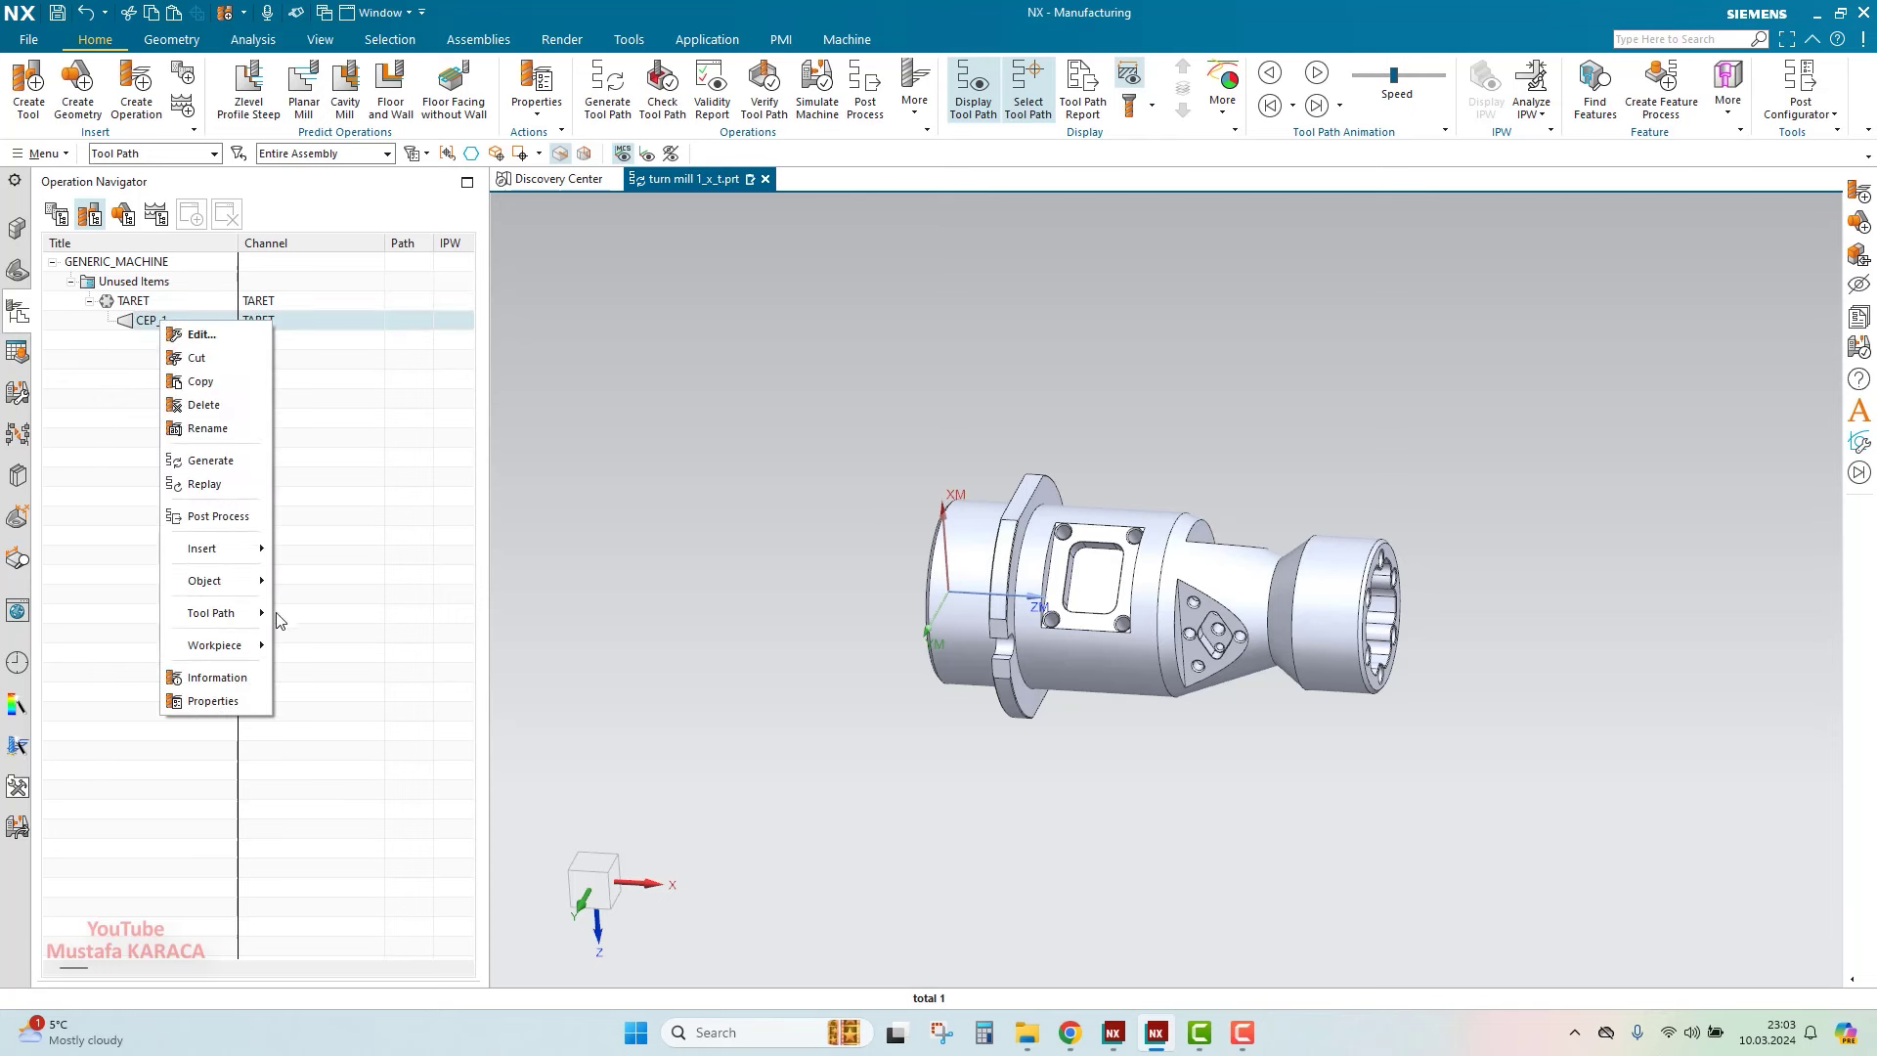
# Insert an end mill named D12_PF into the pocket
pyautogui.moveTo(202, 548)
pyautogui.click(320, 597)
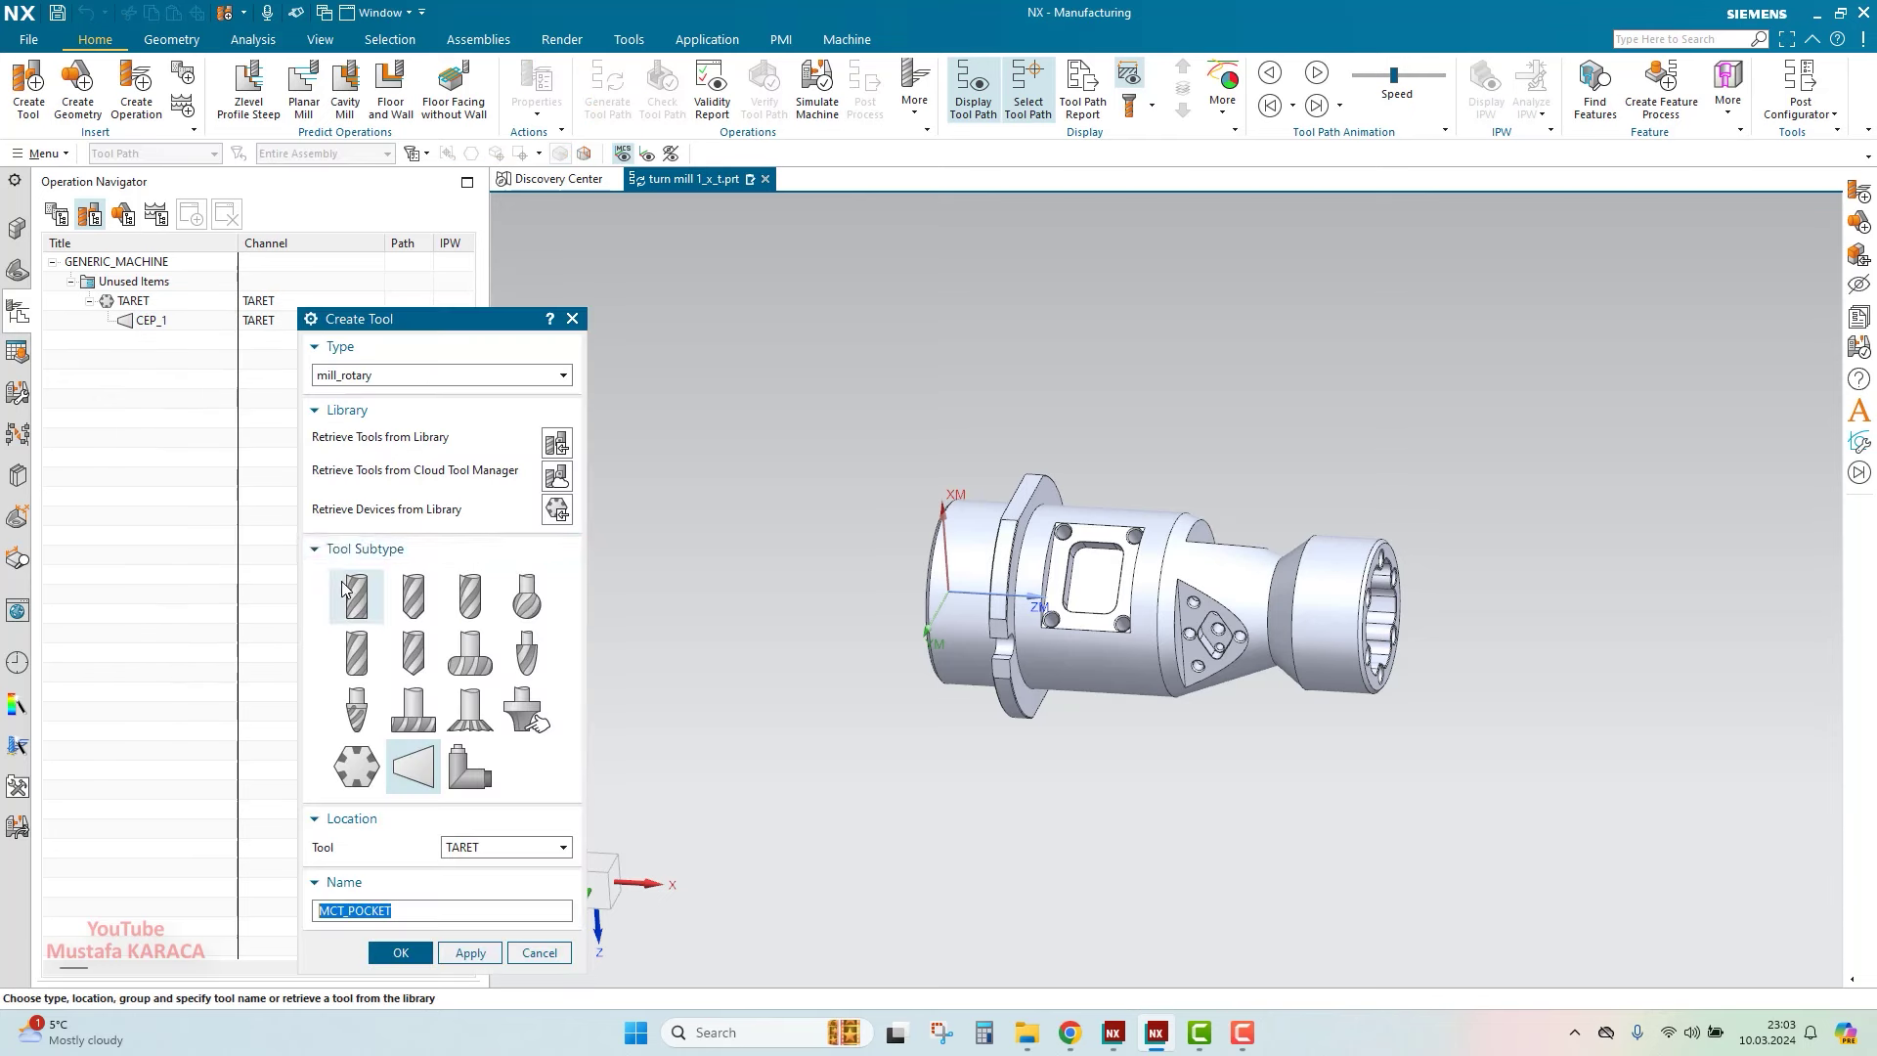
pyautogui.click(357, 596)
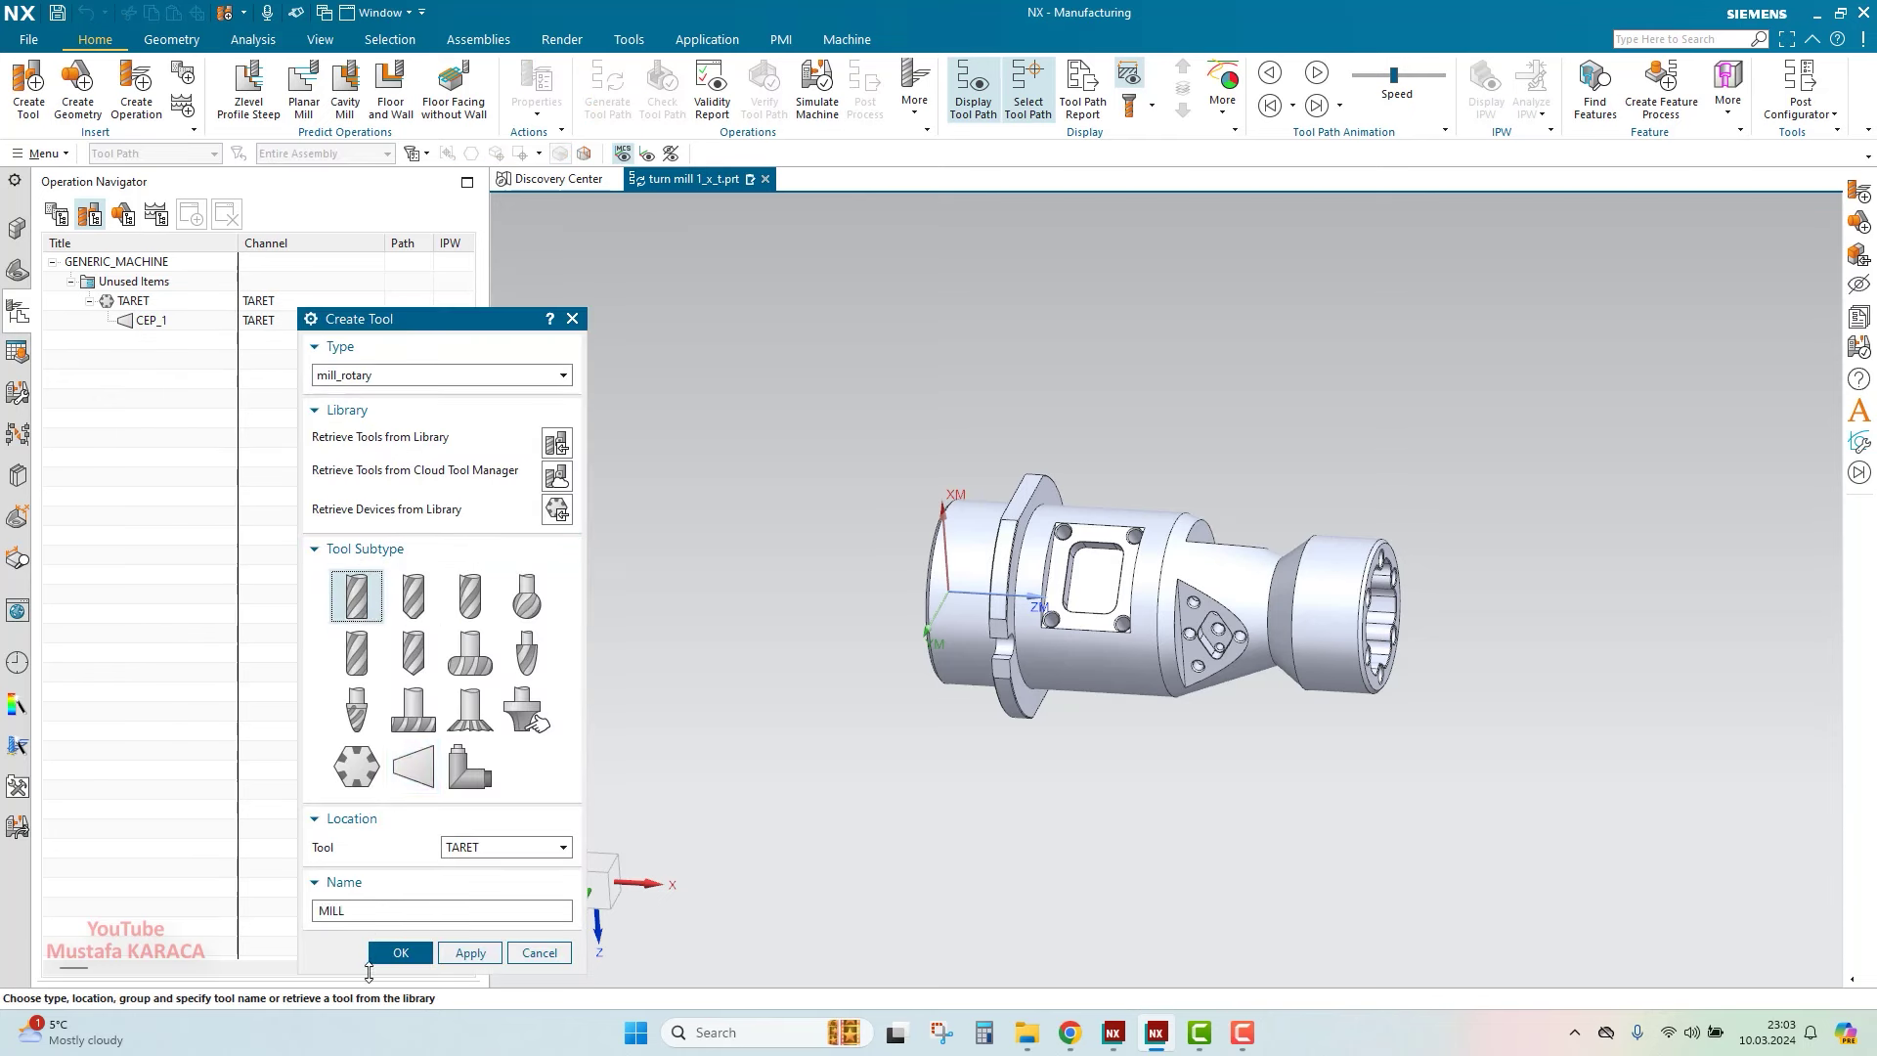
pyautogui.doubleClick(372, 914)
pyautogui.press('Return')
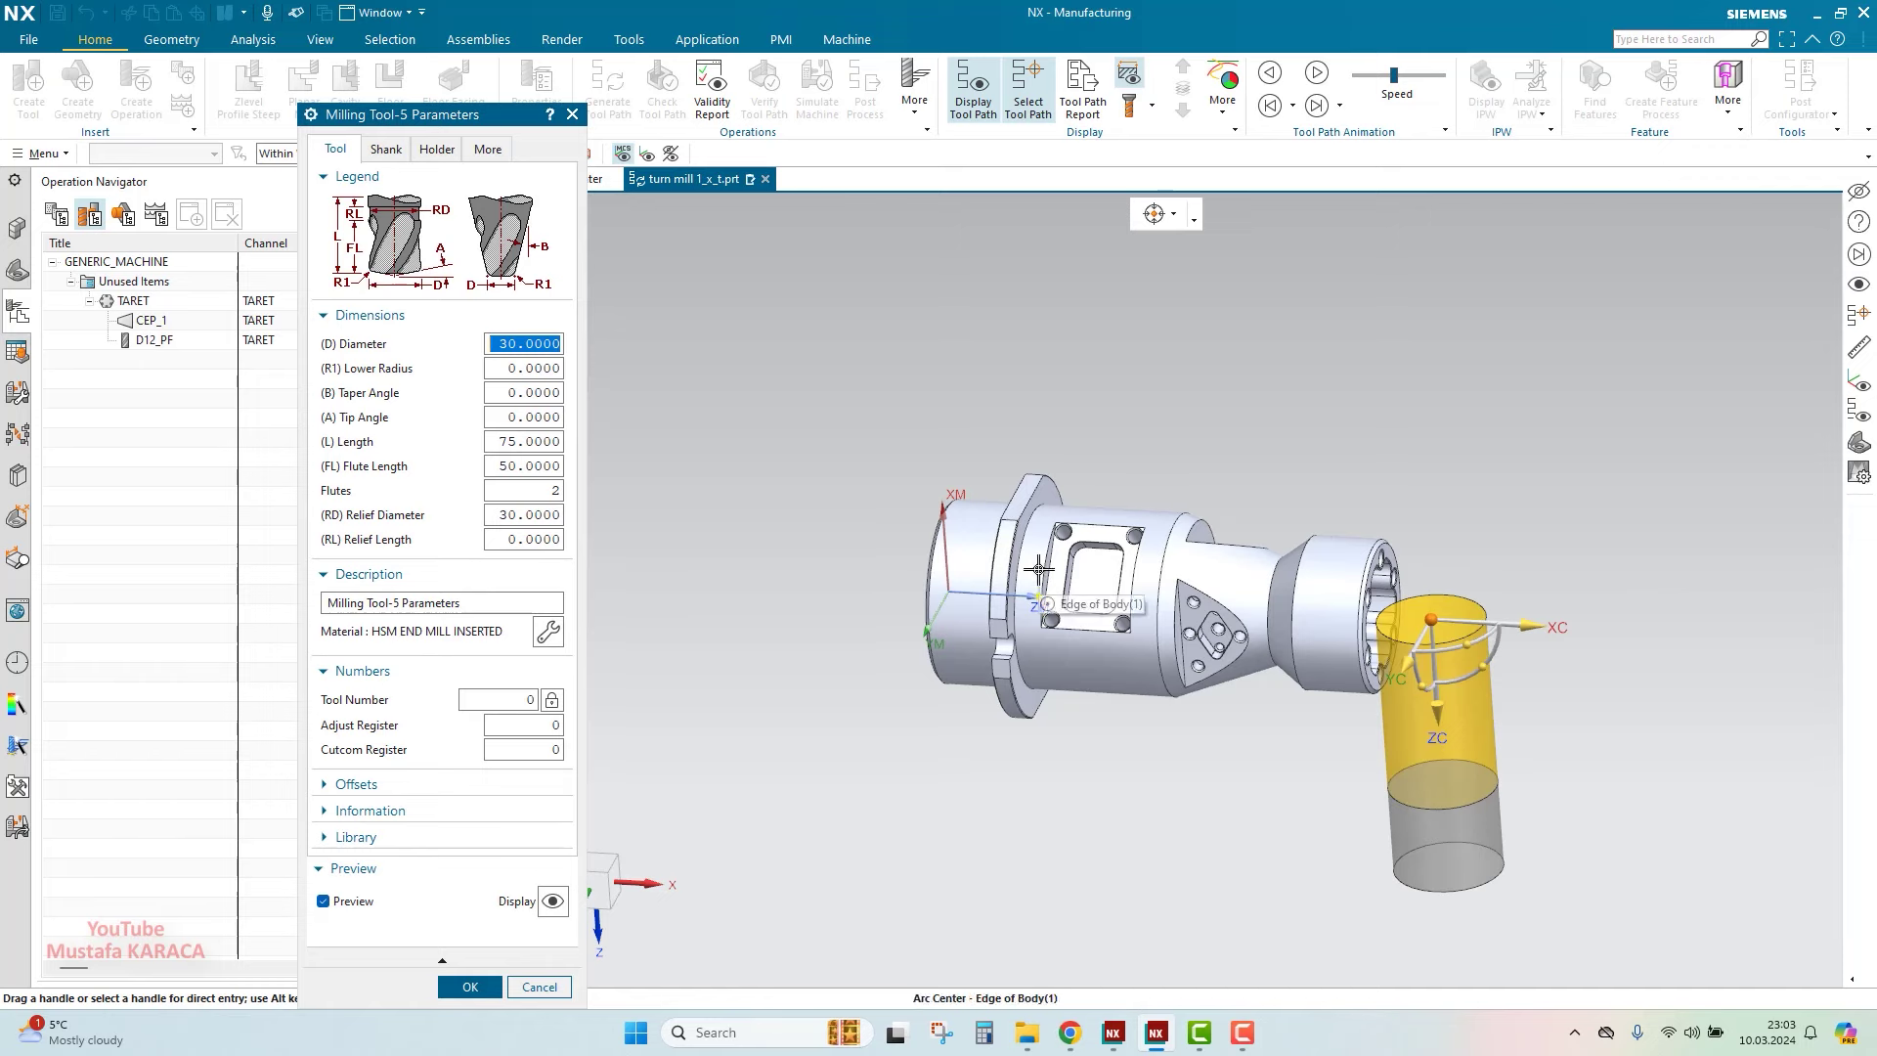
pyautogui.click(1039, 596)
pyautogui.scroll(4, 1017, 526)
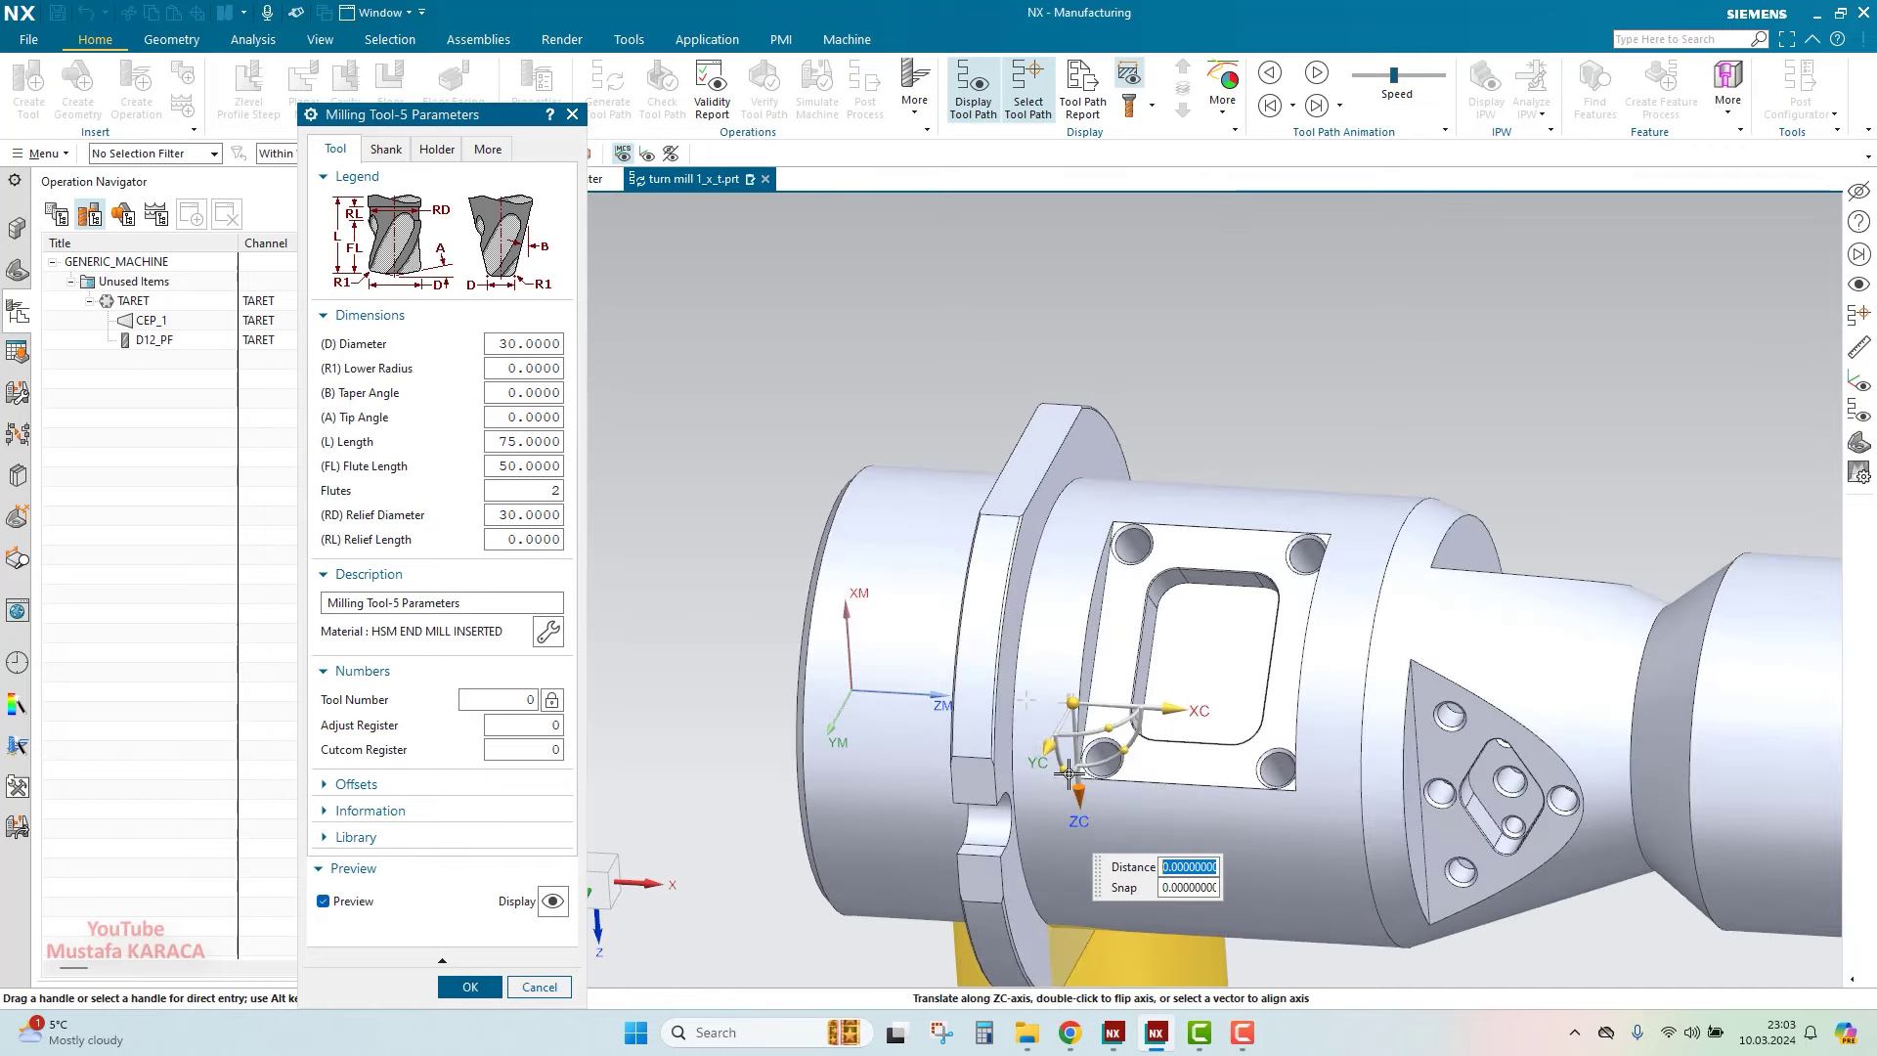
pyautogui.scroll(-3, 1020, 612)
pyautogui.scroll(2, 1020, 612)
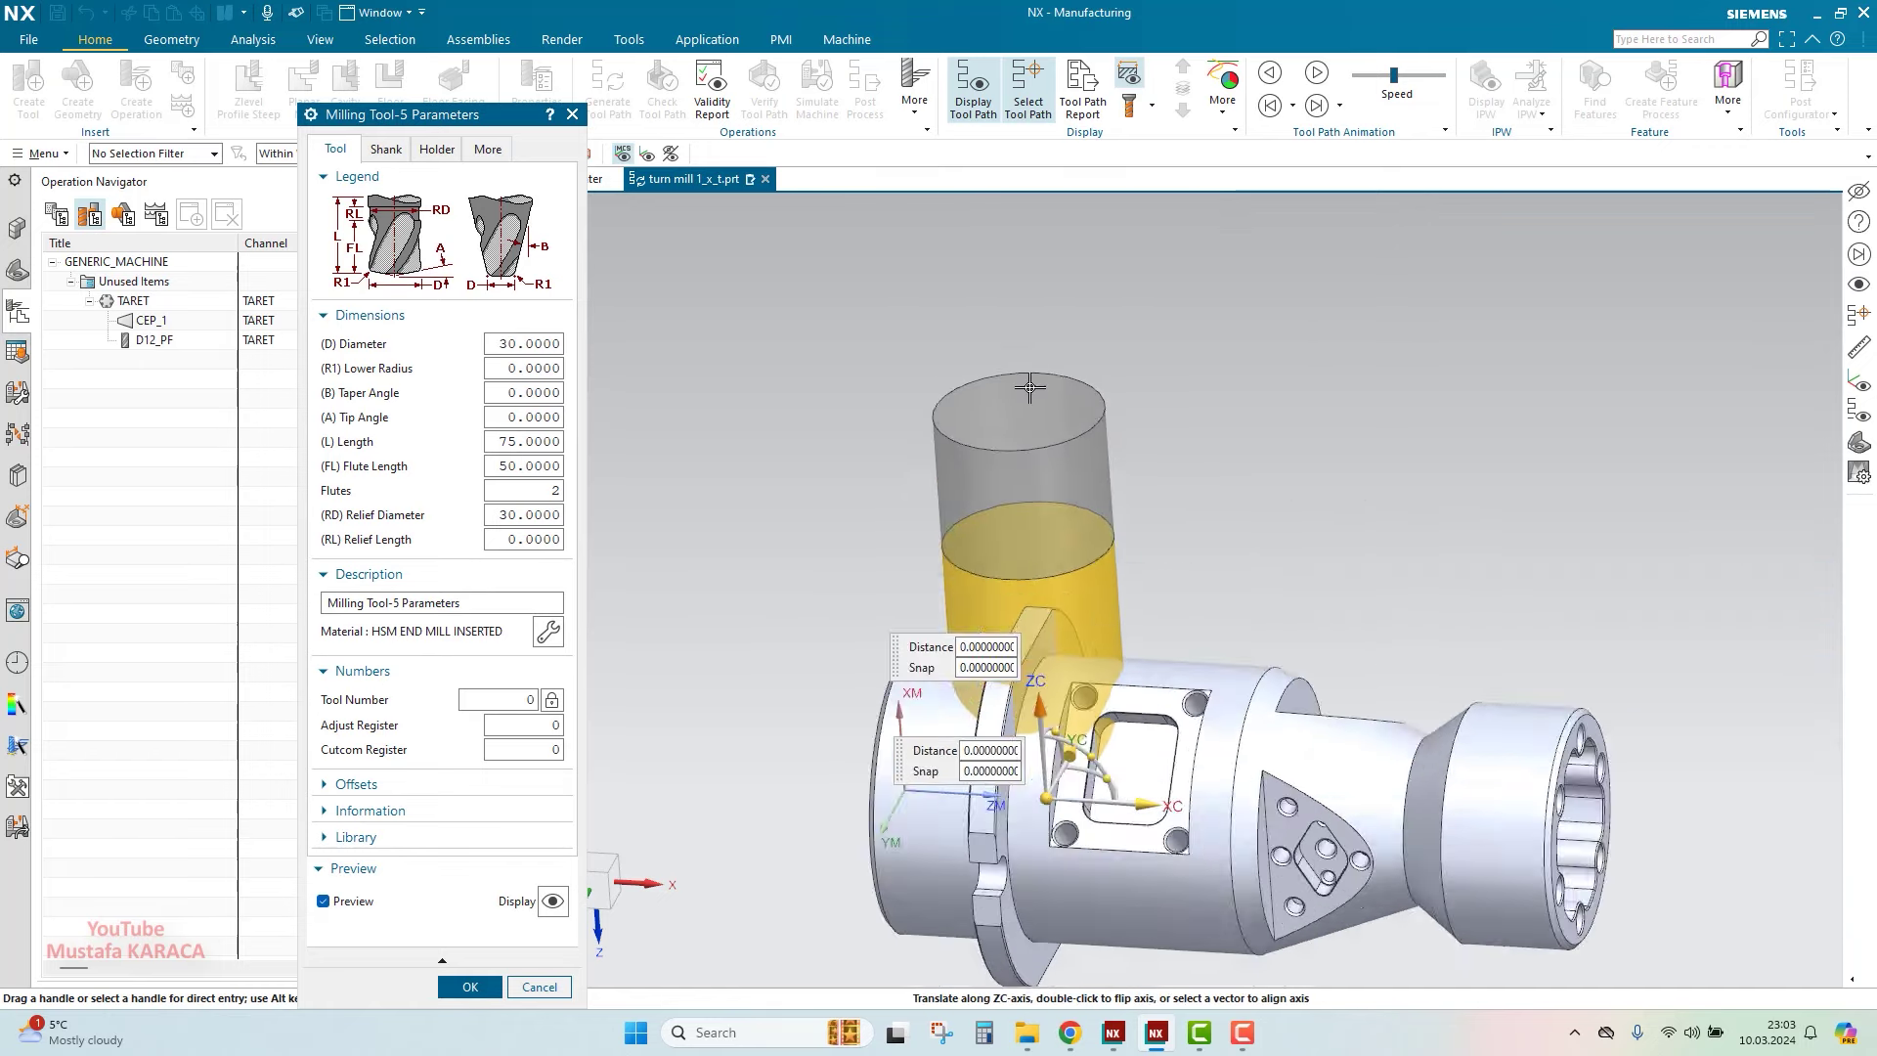
pyautogui.scroll(3, 1022, 489)
pyautogui.scroll(-2, 1017, 504)
# Give D12_PF diameter 12, flute length 20 and overall length 80
pyautogui.doubleClick(537, 350)
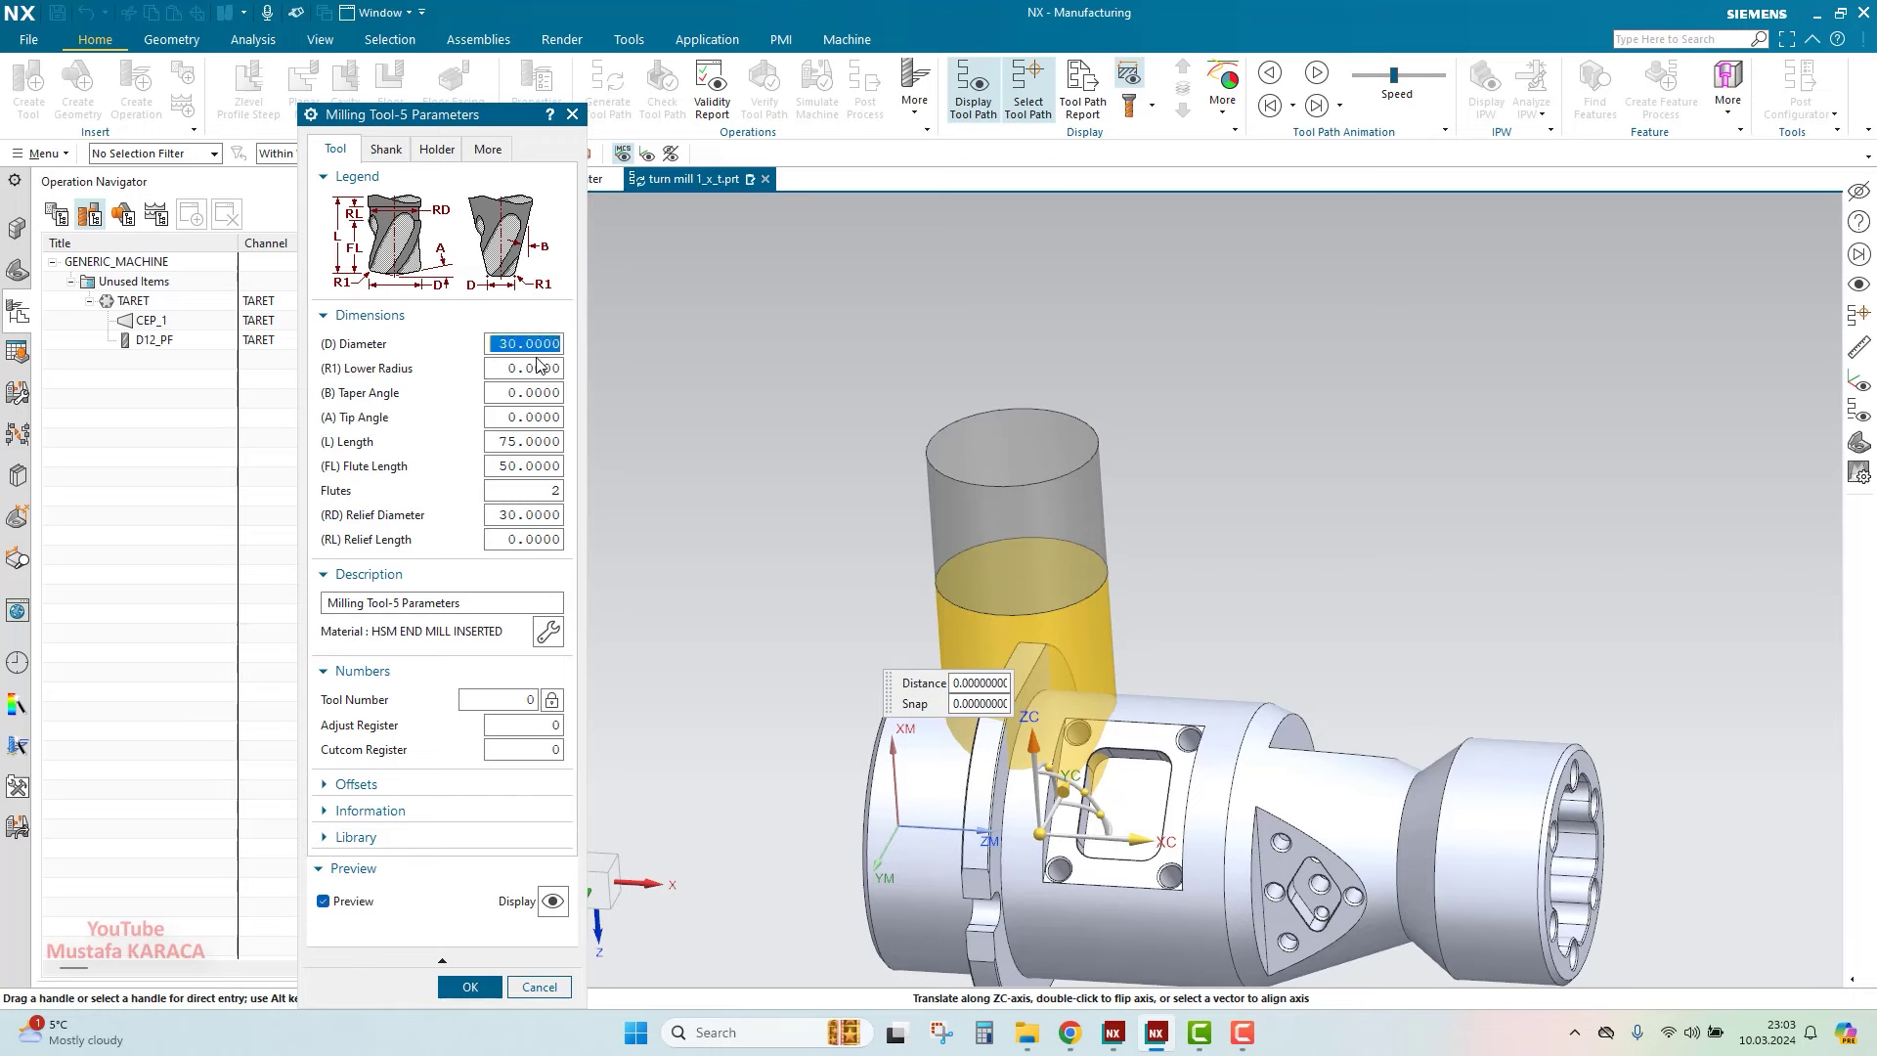
pyautogui.write('12')
pyautogui.press('Return')
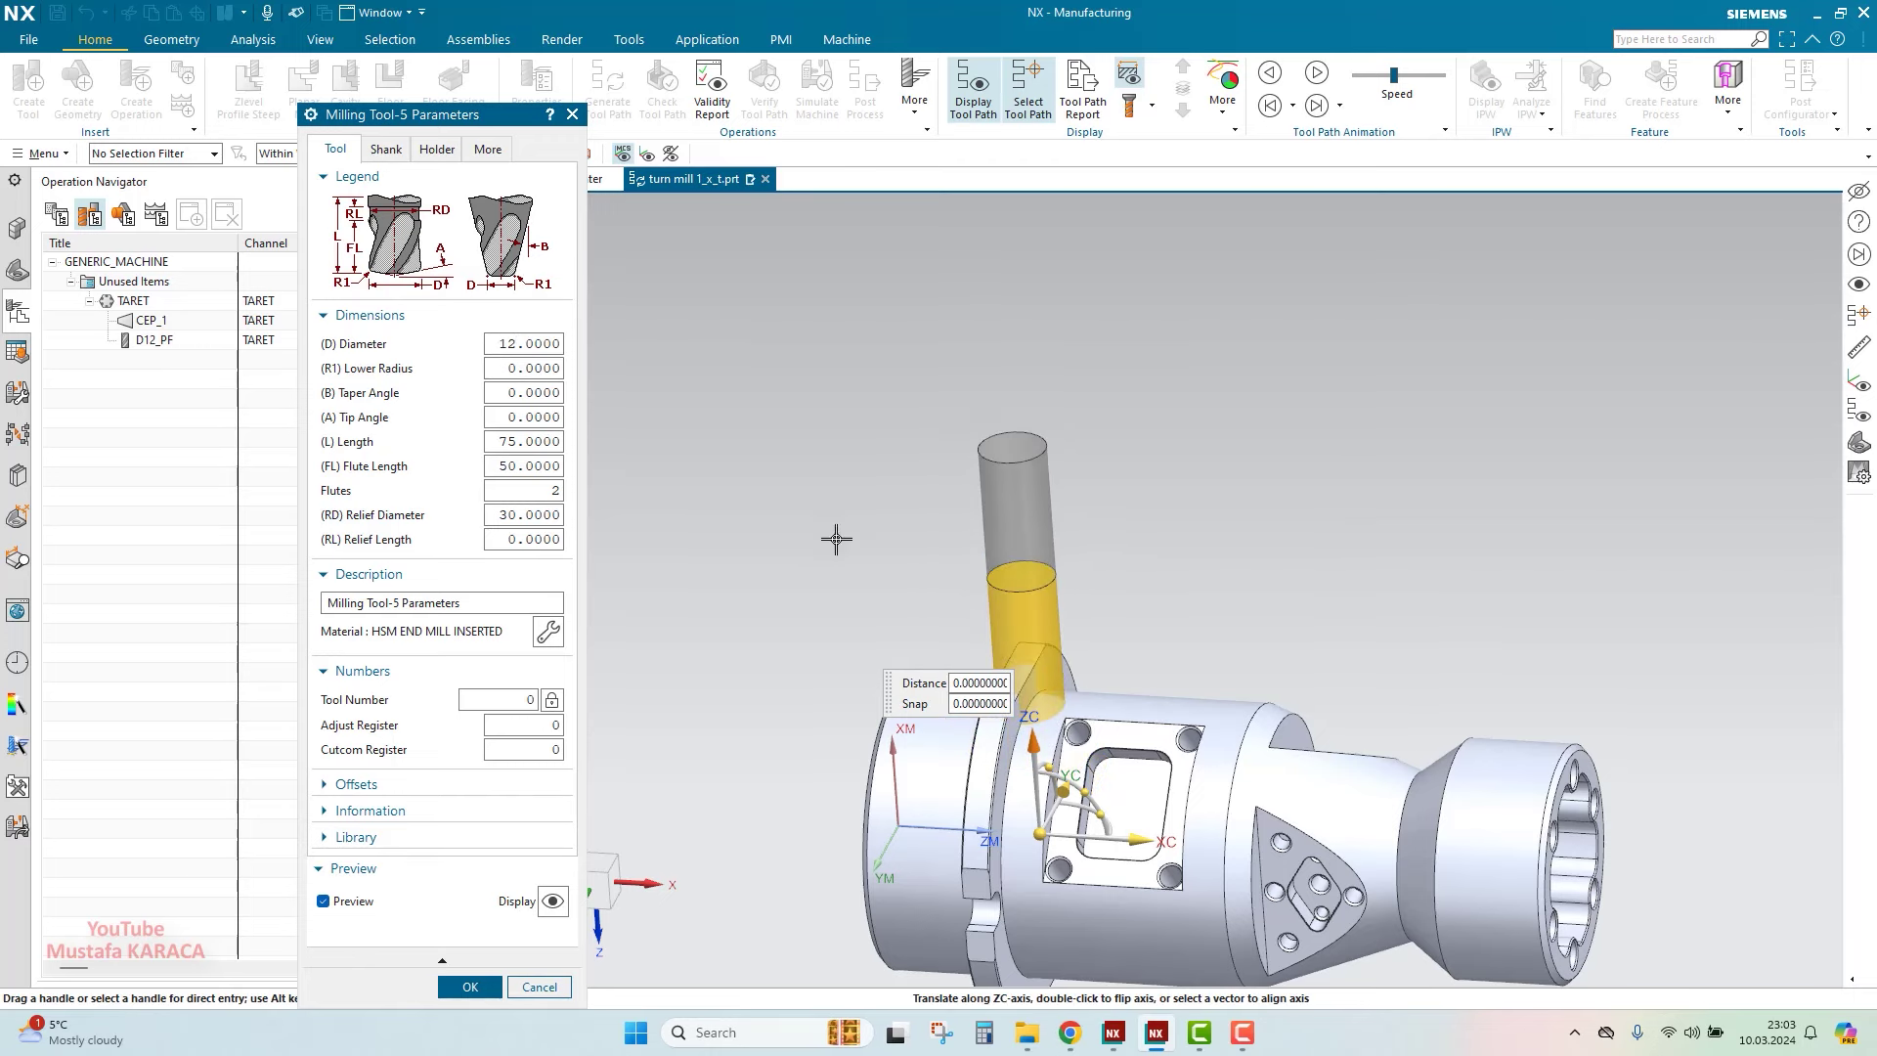
pyautogui.scroll(2, 837, 538)
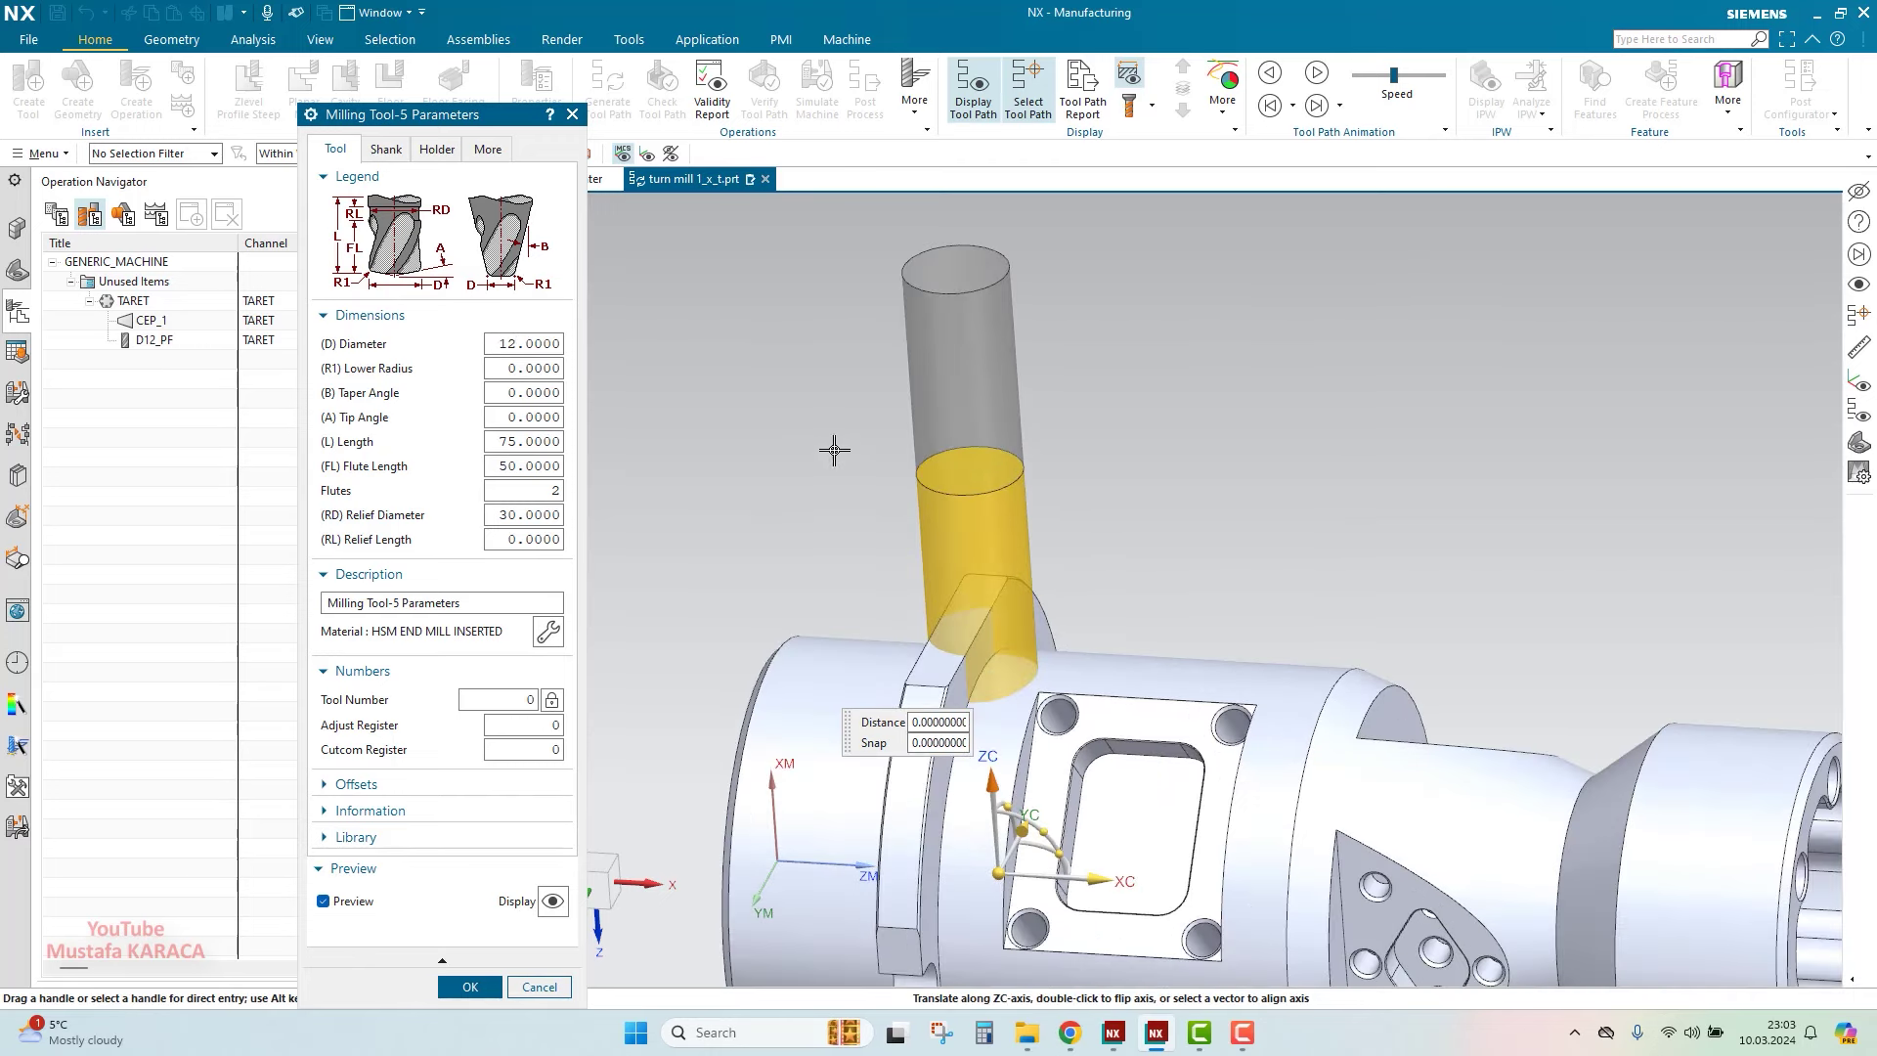
pyautogui.doubleClick(528, 463)
pyautogui.write('20')
pyautogui.doubleClick(519, 442)
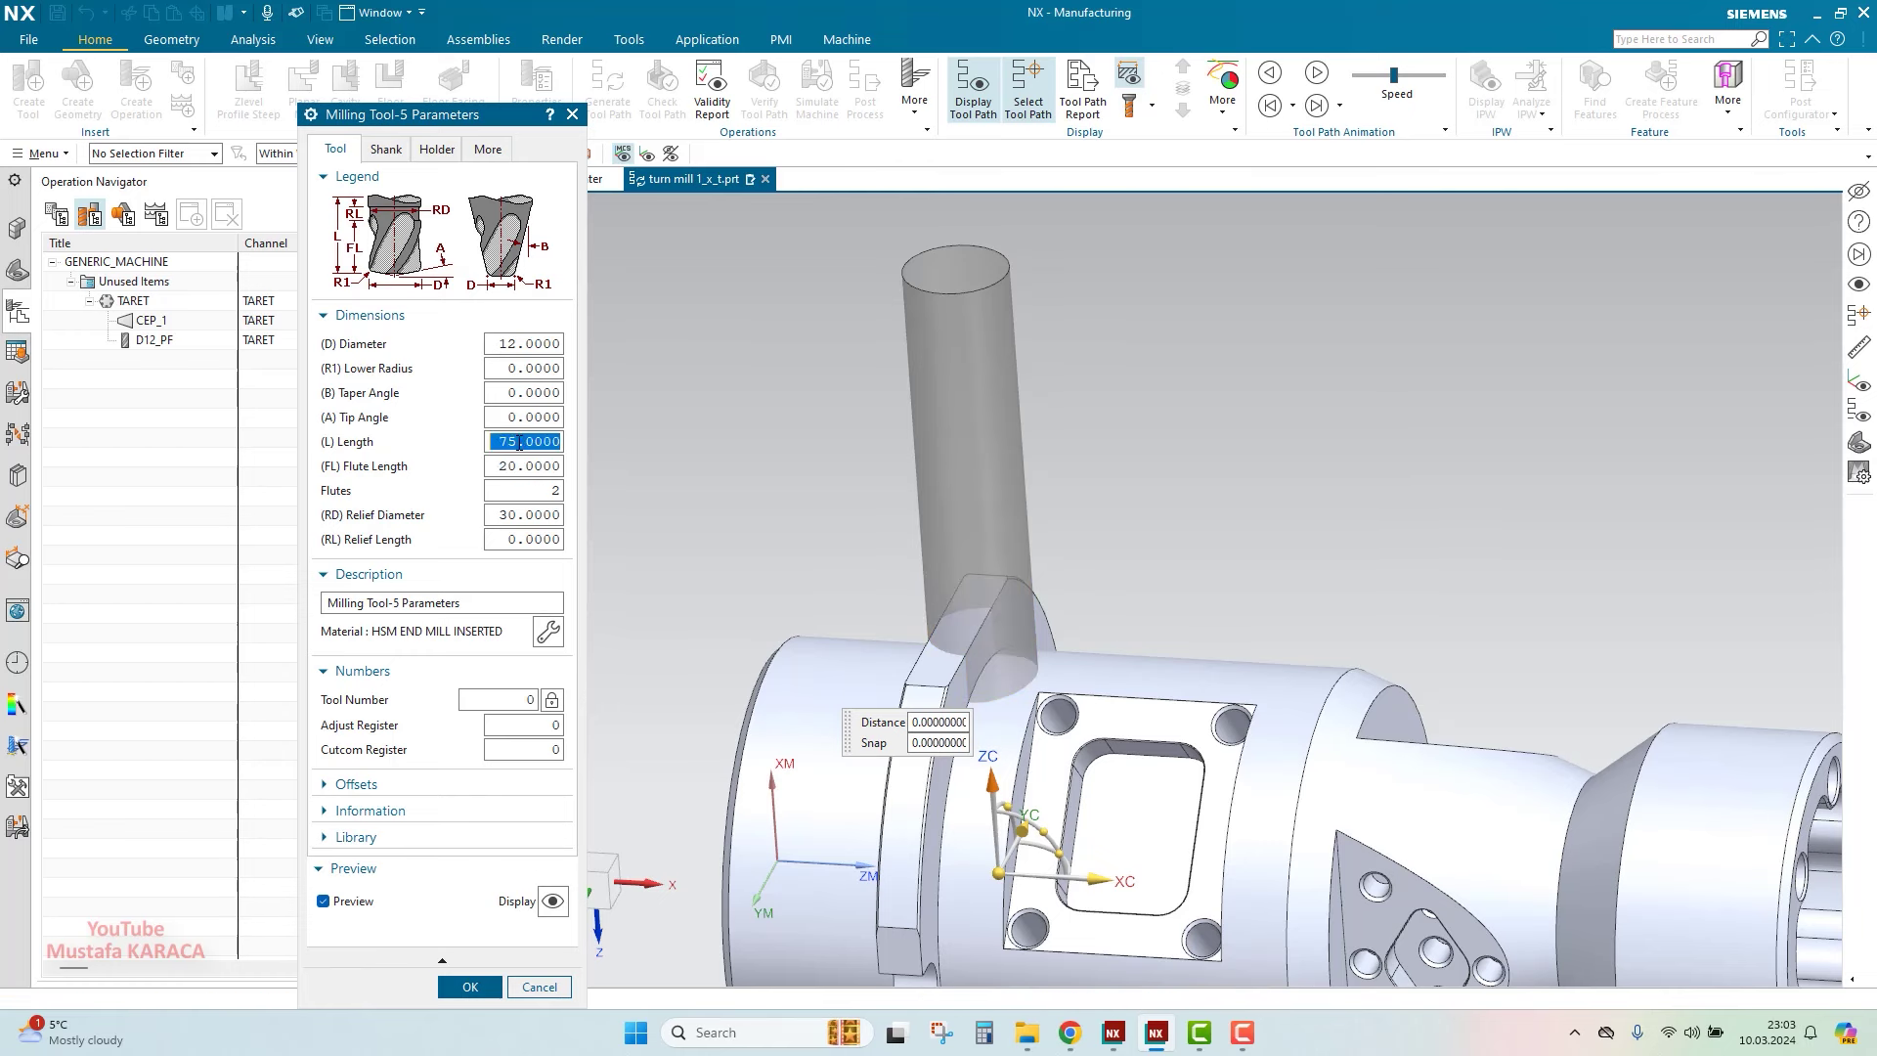
pyautogui.write('100')
pyautogui.press('Return')
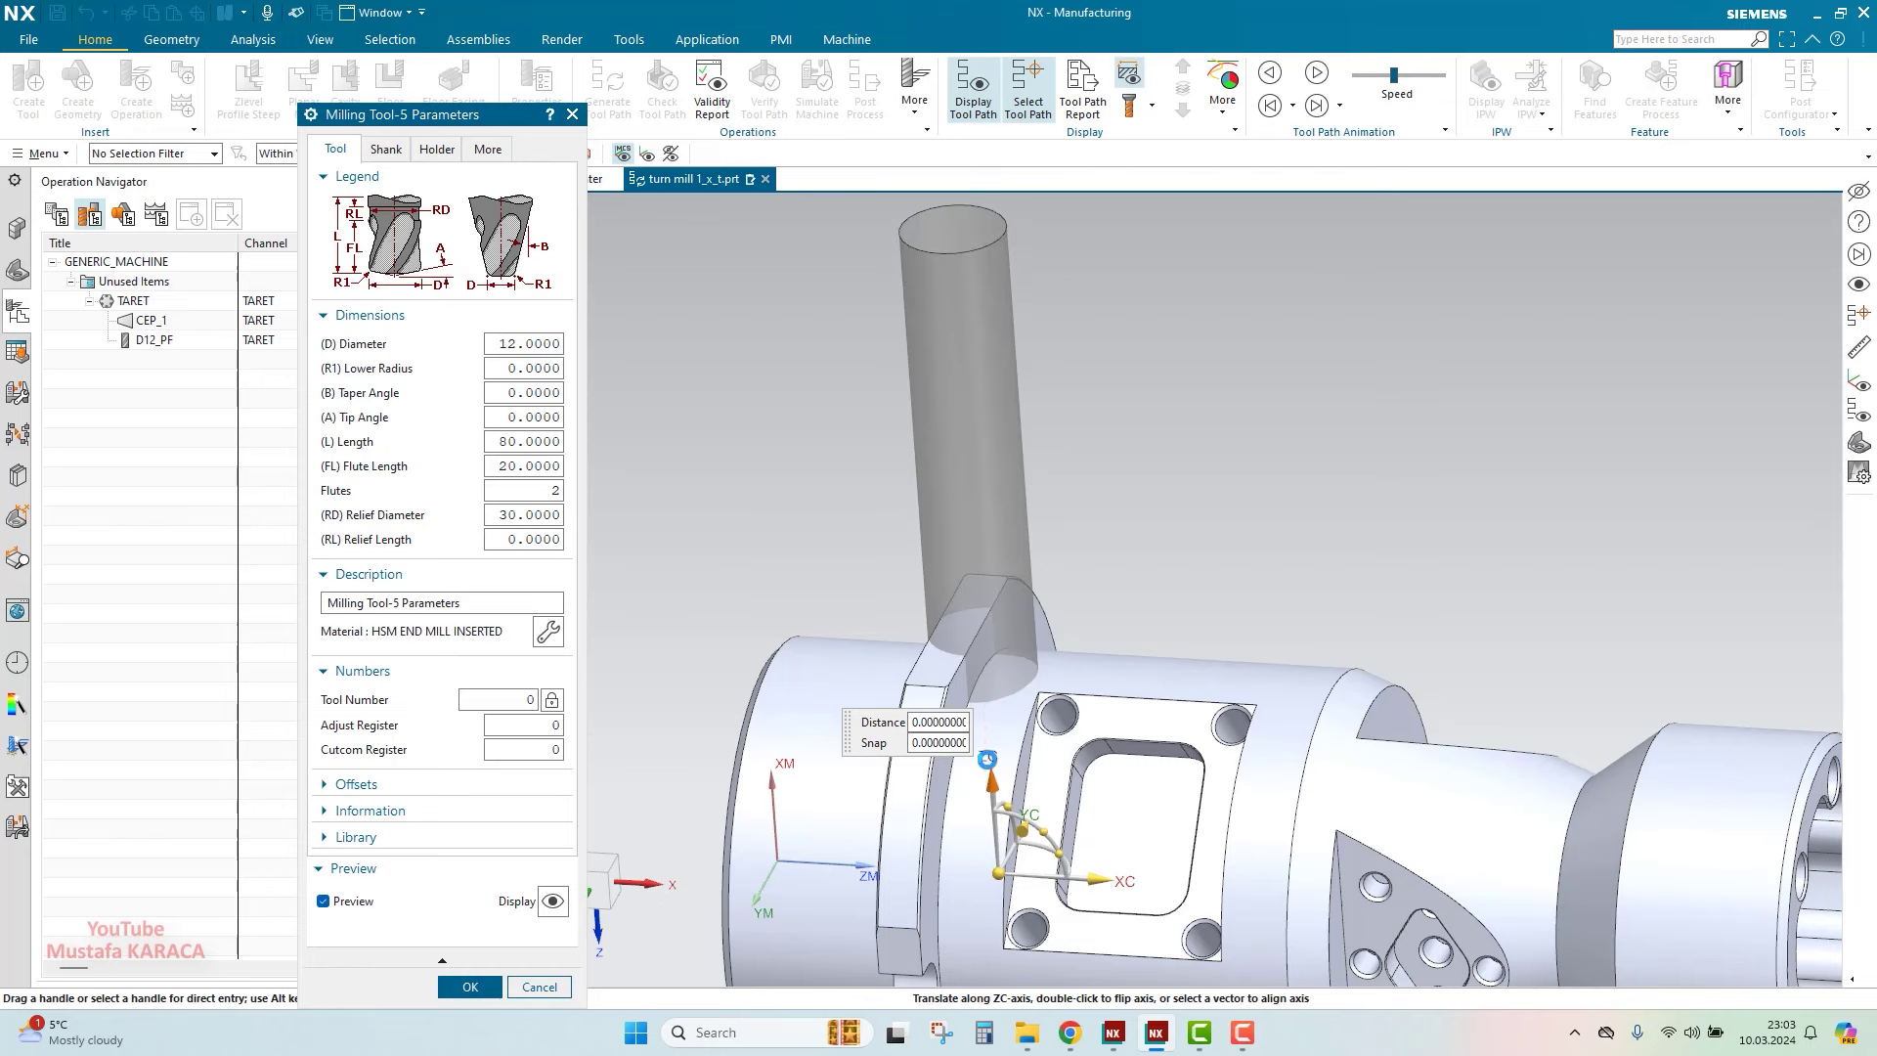
pyautogui.moveTo(991, 782); pyautogui.dragTo(987, 558)
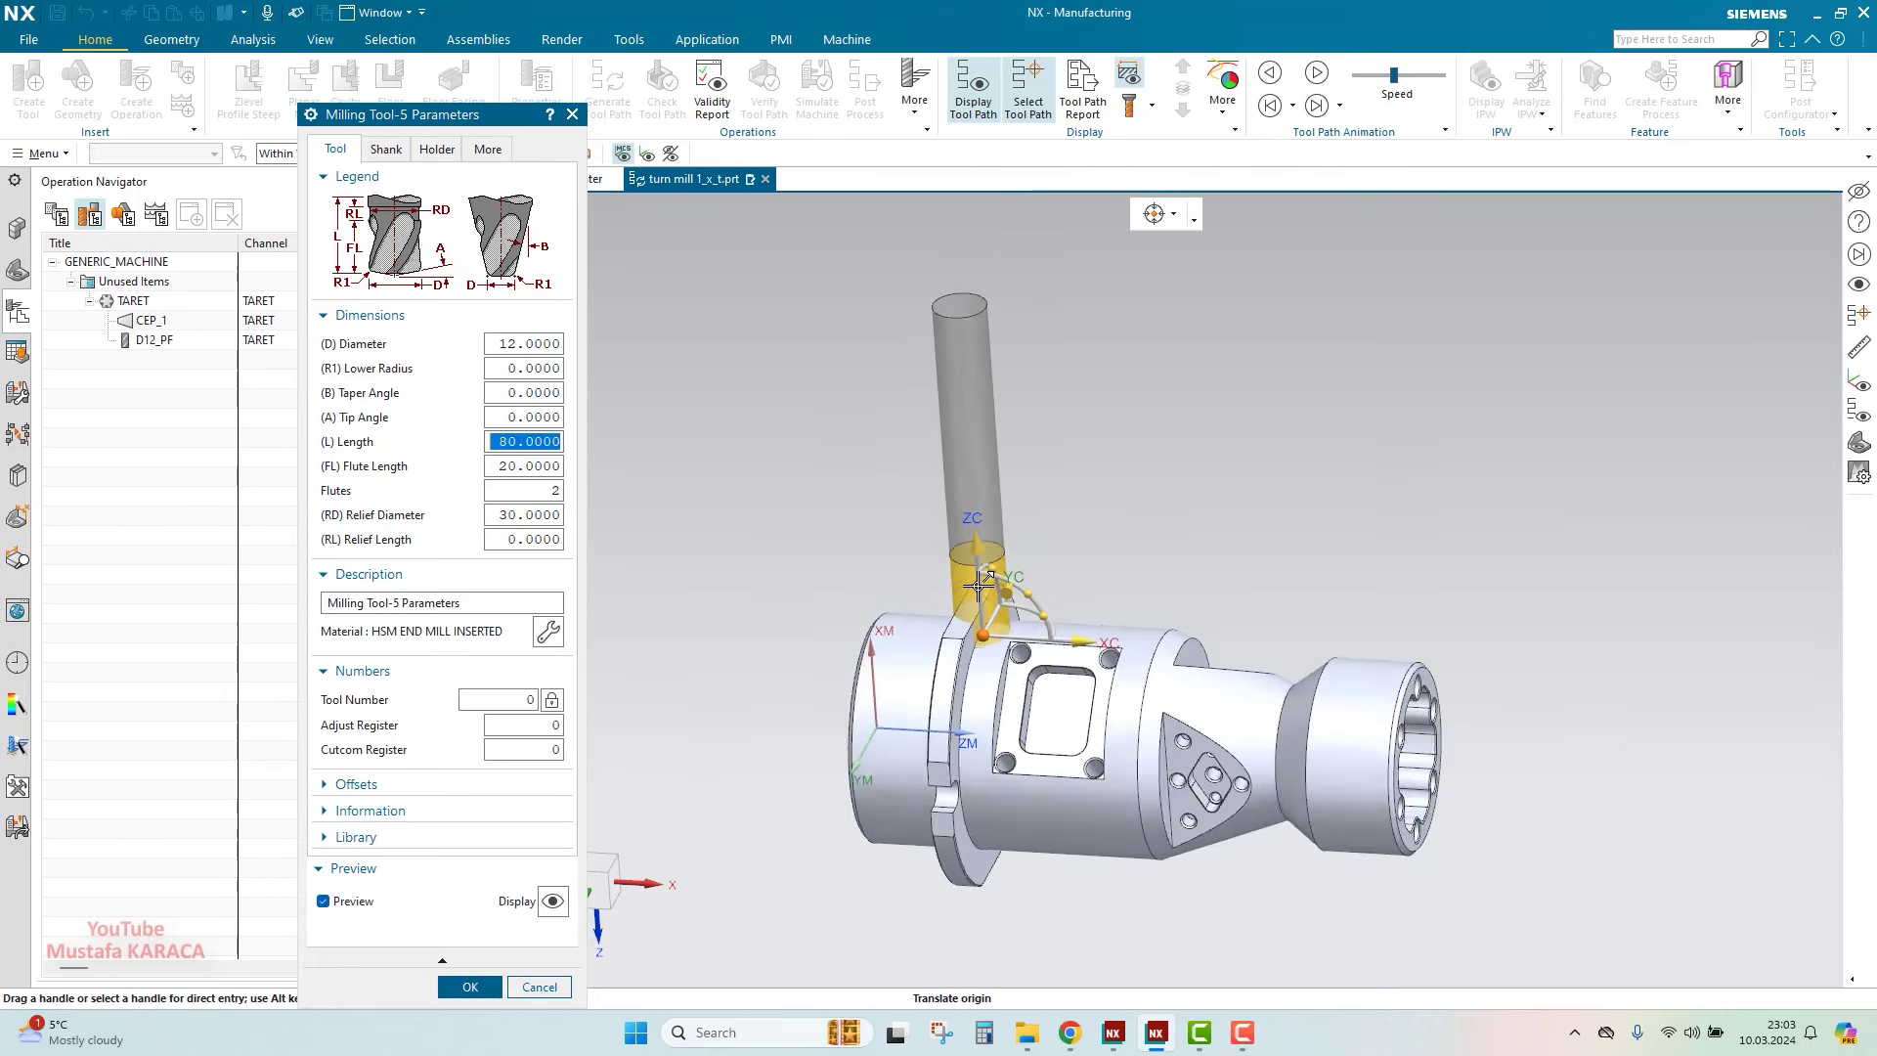
pyautogui.scroll(3, 1056, 641)
pyautogui.moveTo(1055, 641); pyautogui.dragTo(1093, 698)
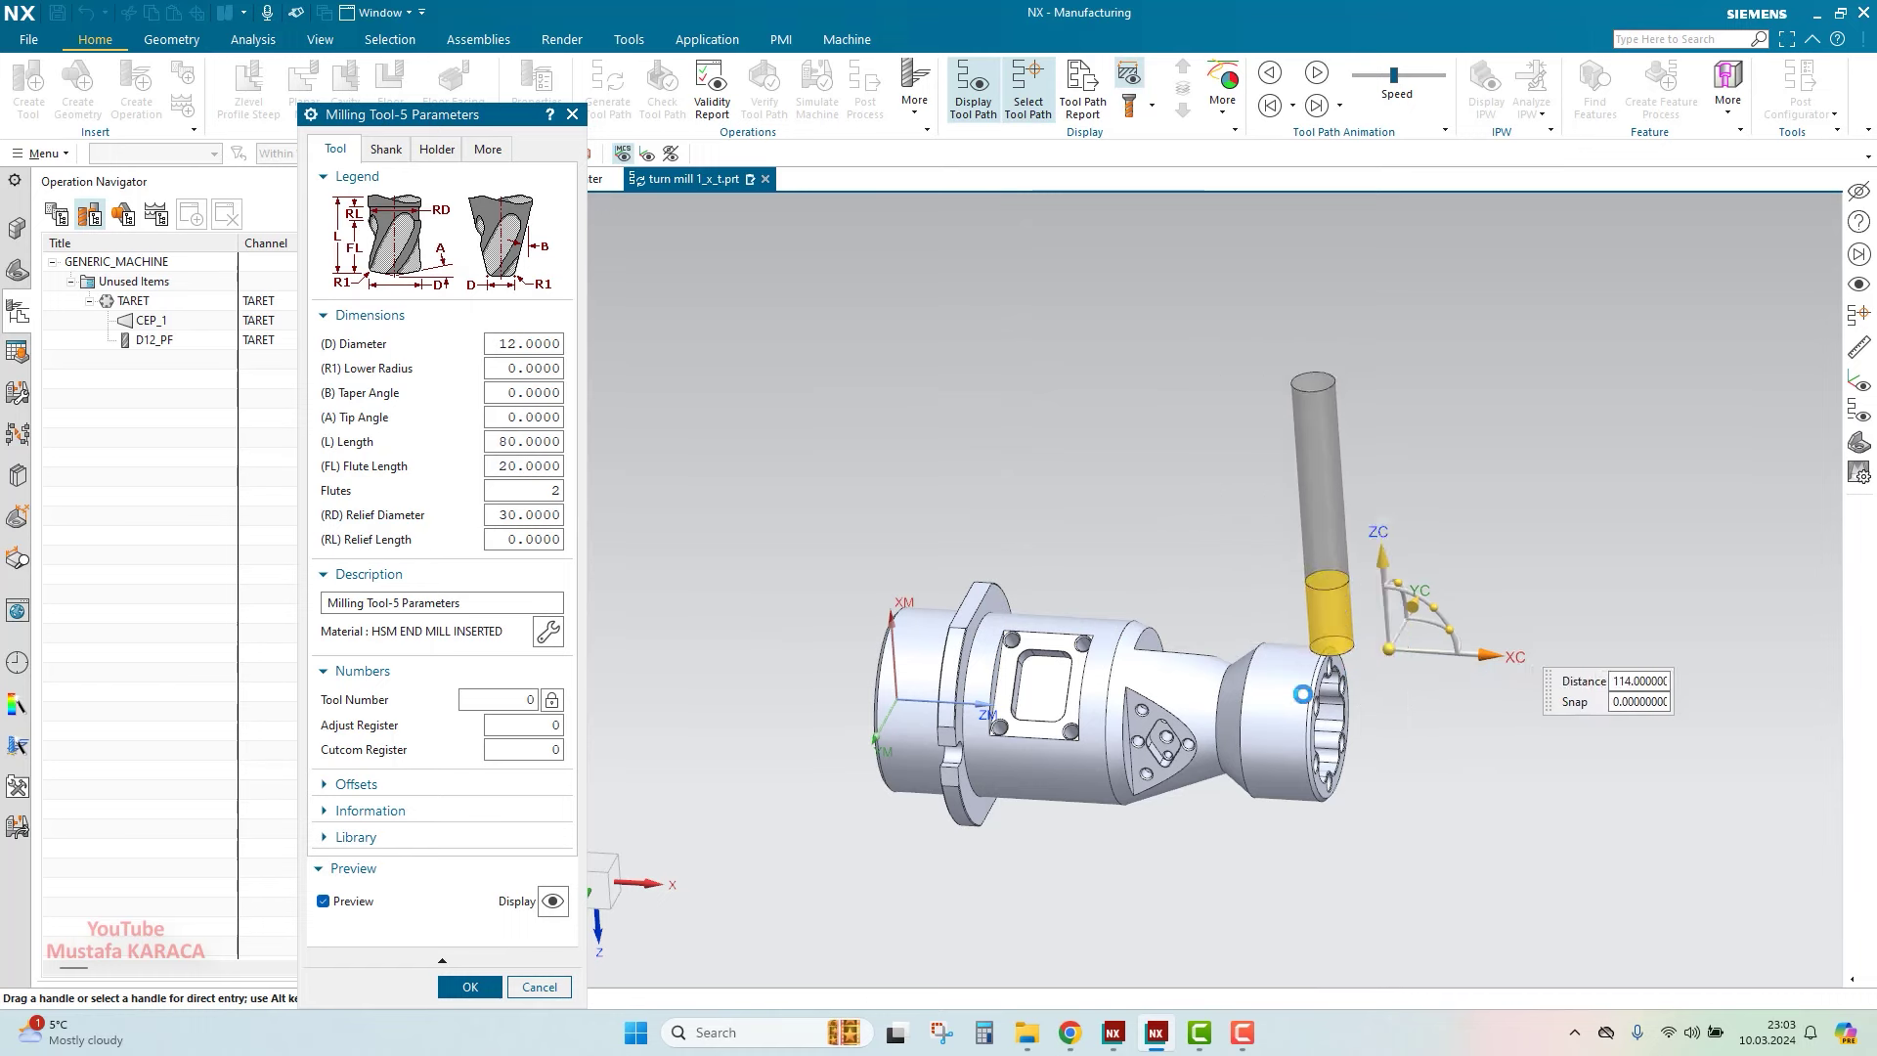
pyautogui.scroll(-1, 906, 532)
pyautogui.scroll(-1, 968, 637)
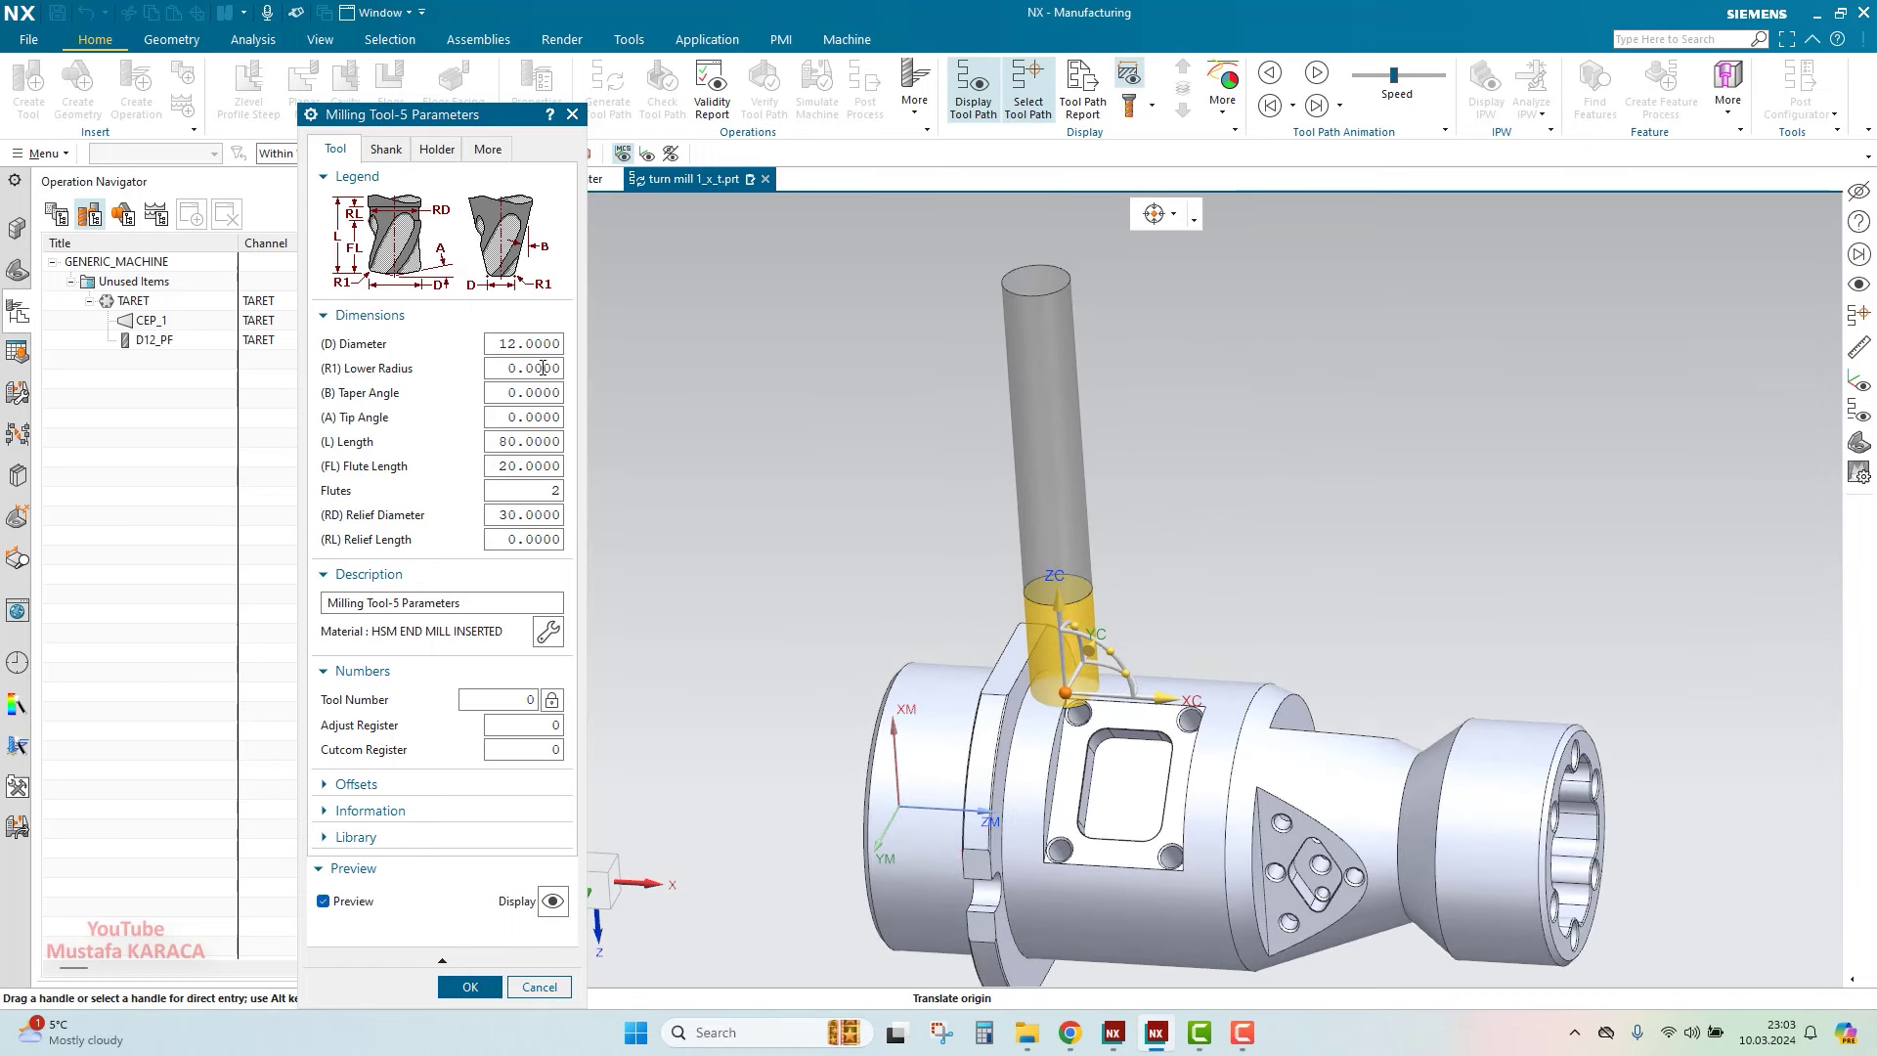
pyautogui.click(387, 149)
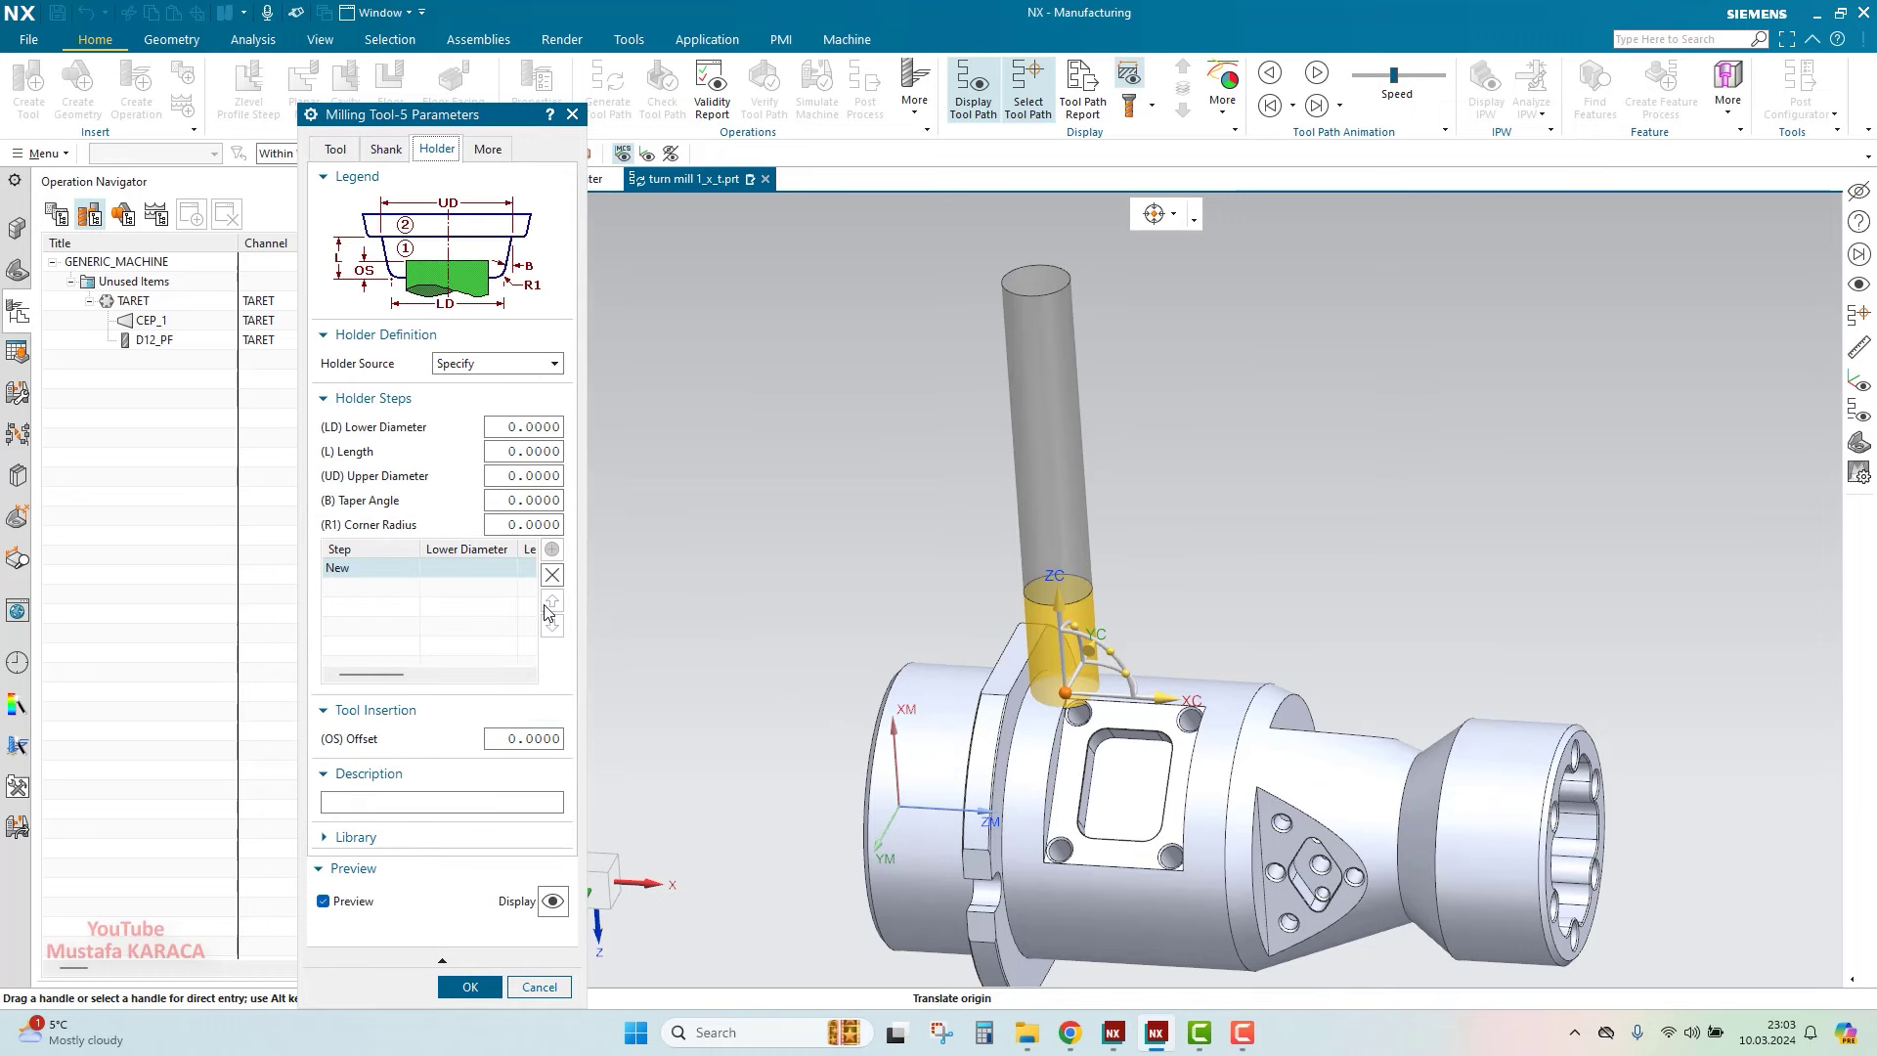
# Find the BT40 shrink holder in the Milling_Drilling library and preview it
pyautogui.click(362, 837)
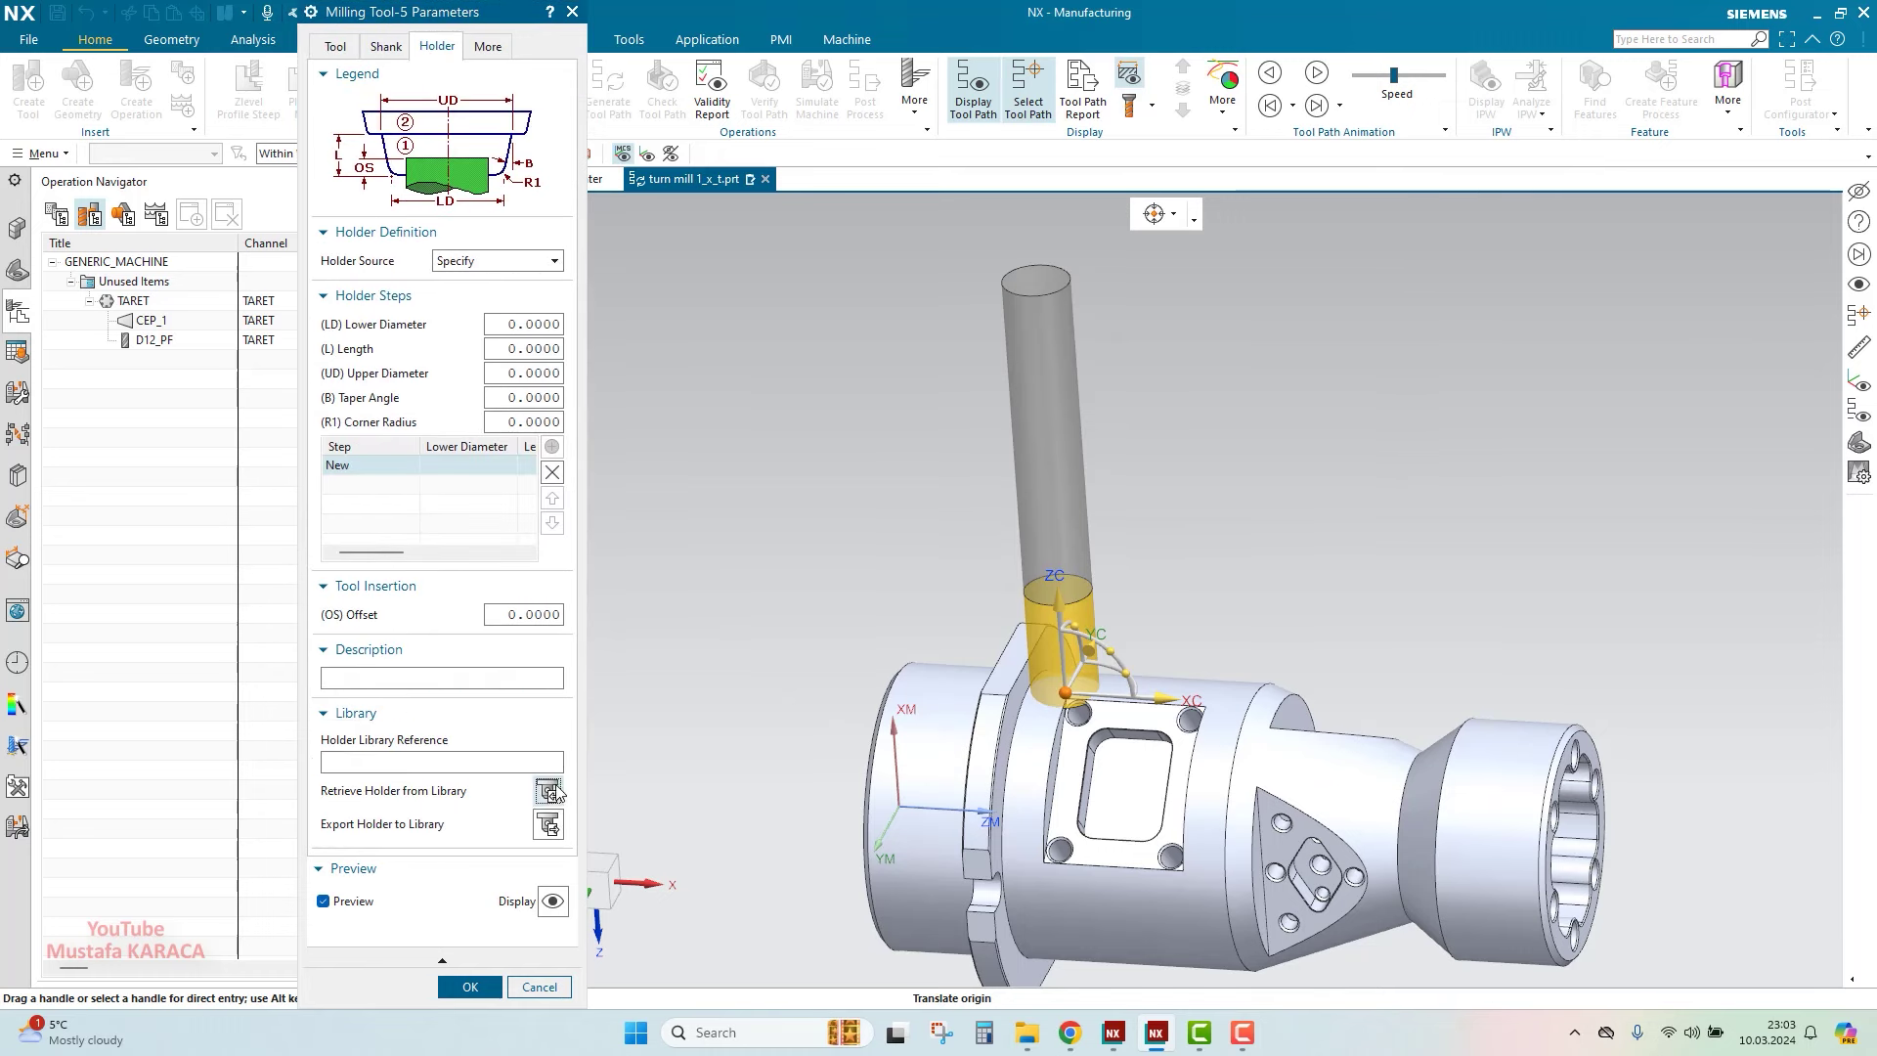
pyautogui.click(548, 791)
pyautogui.doubleClick(390, 87)
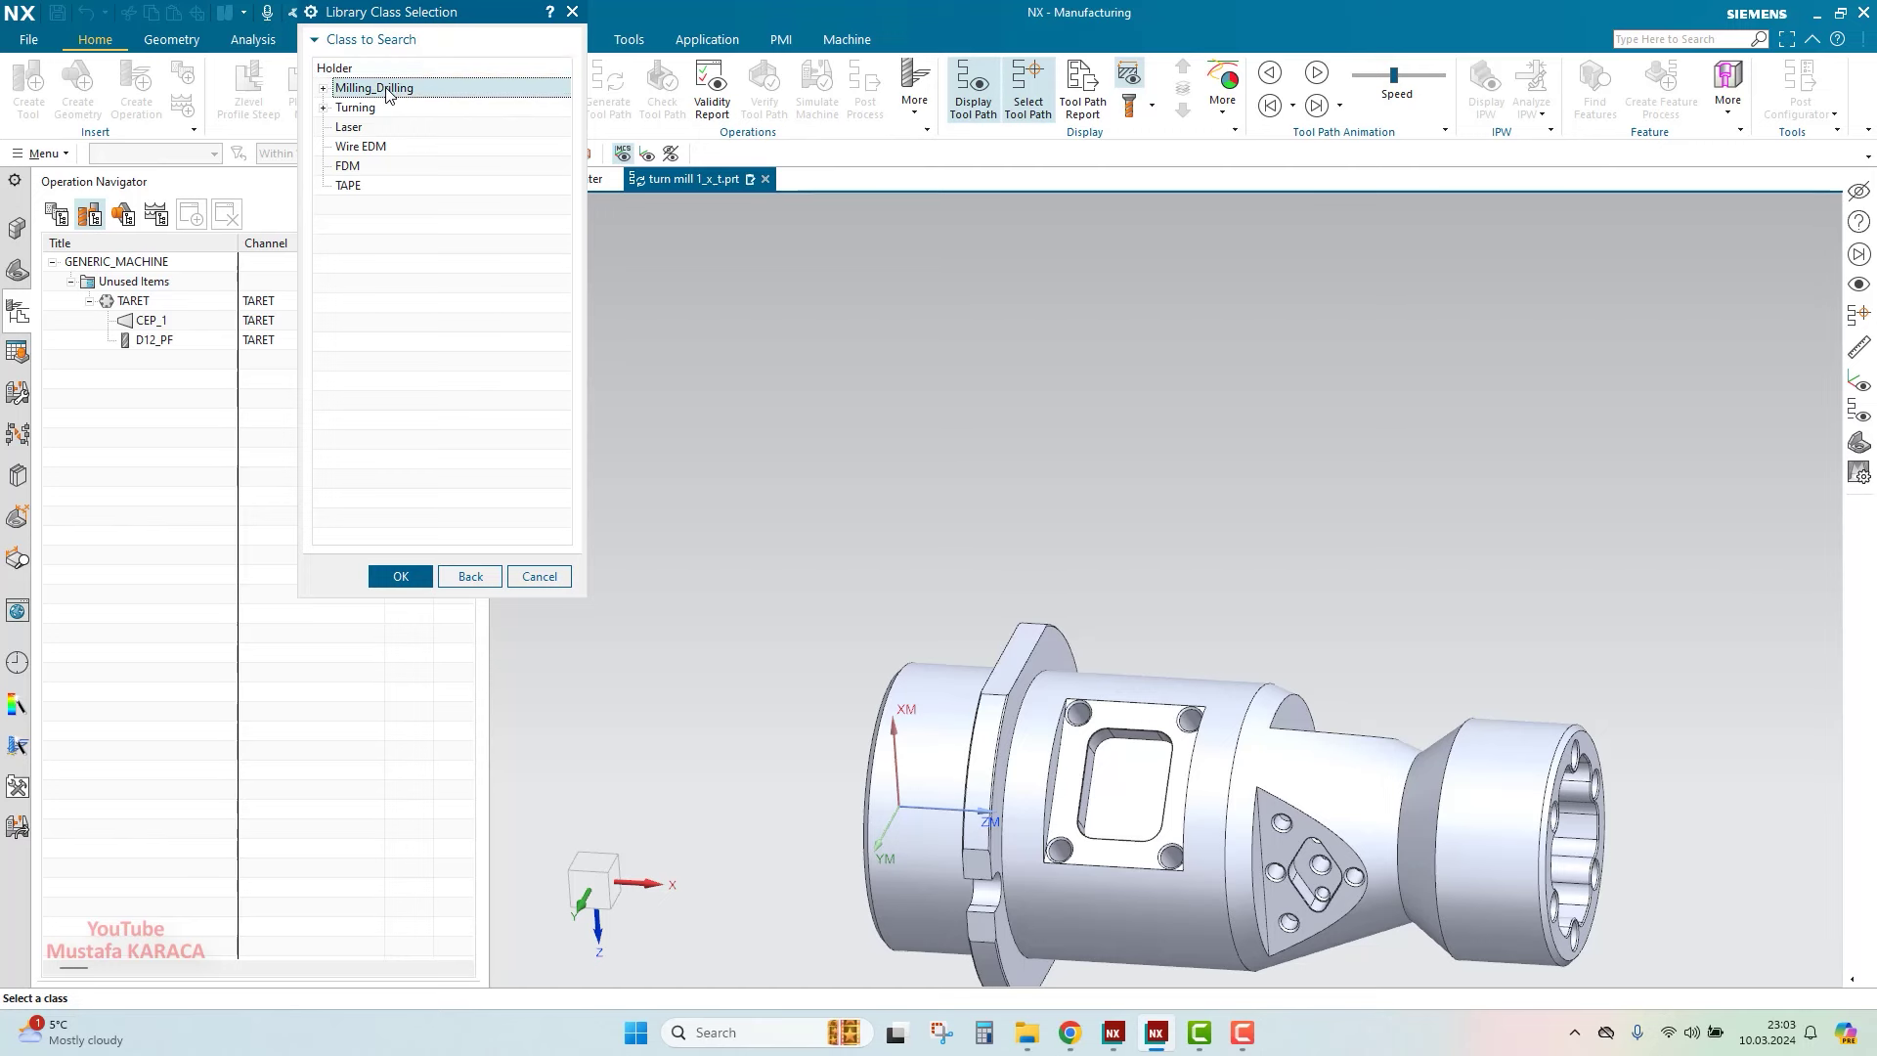
pyautogui.press('Return')
pyautogui.click(394, 149)
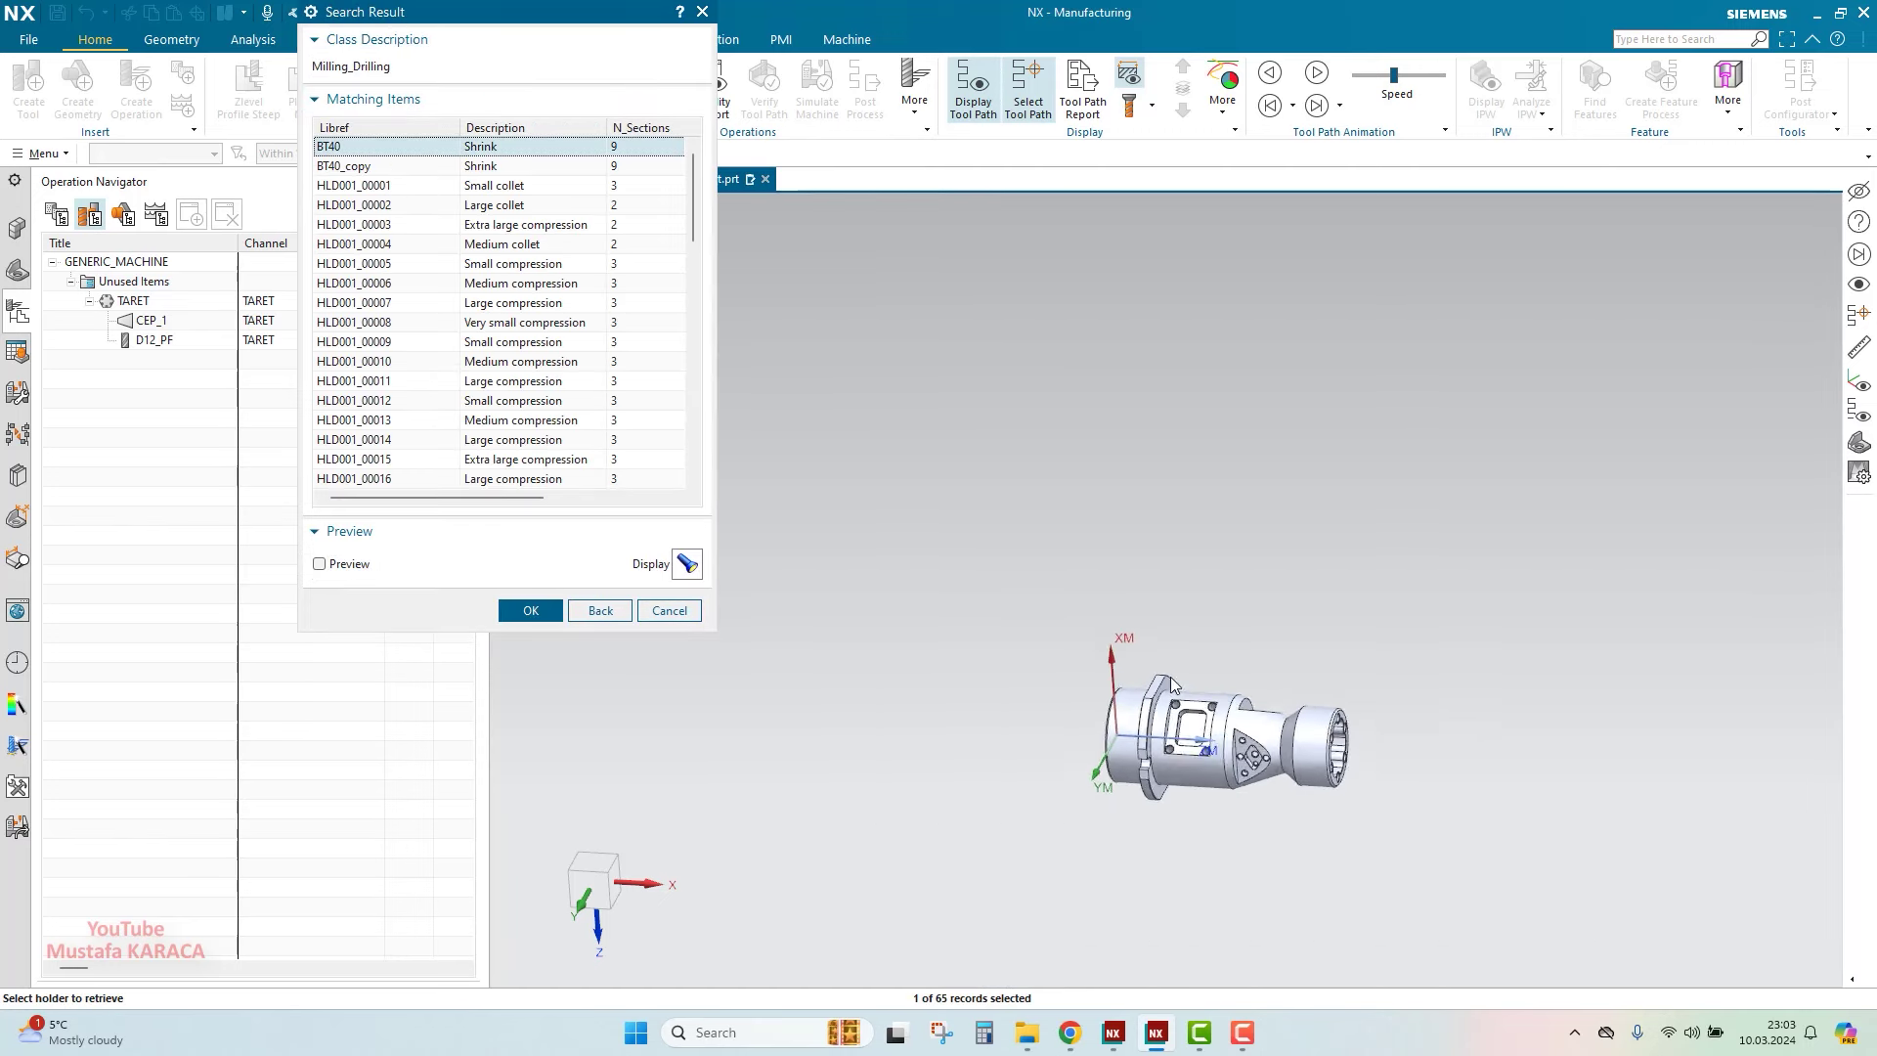
pyautogui.click(337, 567)
pyautogui.click(688, 565)
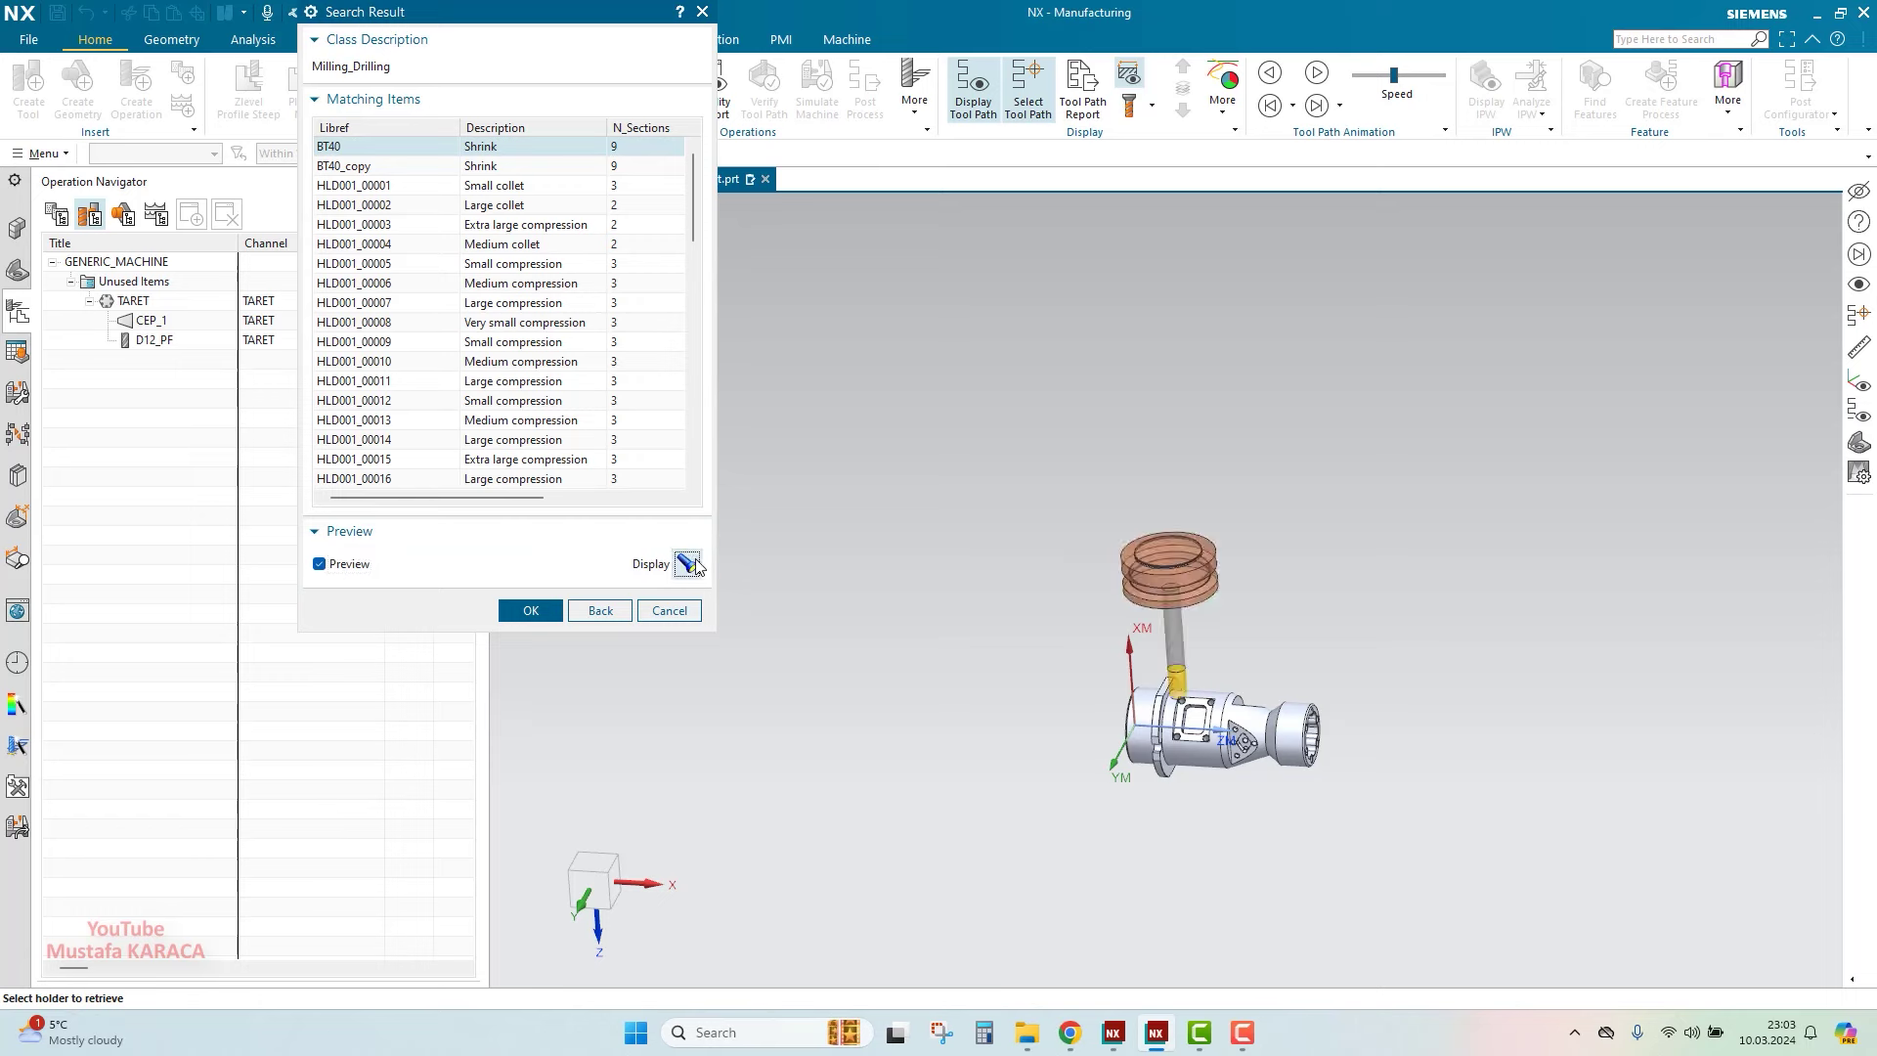
pyautogui.scroll(3, 1301, 690)
pyautogui.moveTo(974, 530)
pyautogui.mouseDown(button='middle')
pyautogui.moveTo(968, 462)
pyautogui.moveTo(953, 487)
pyautogui.moveTo(1017, 635)
pyautogui.mouseUp(button='middle')
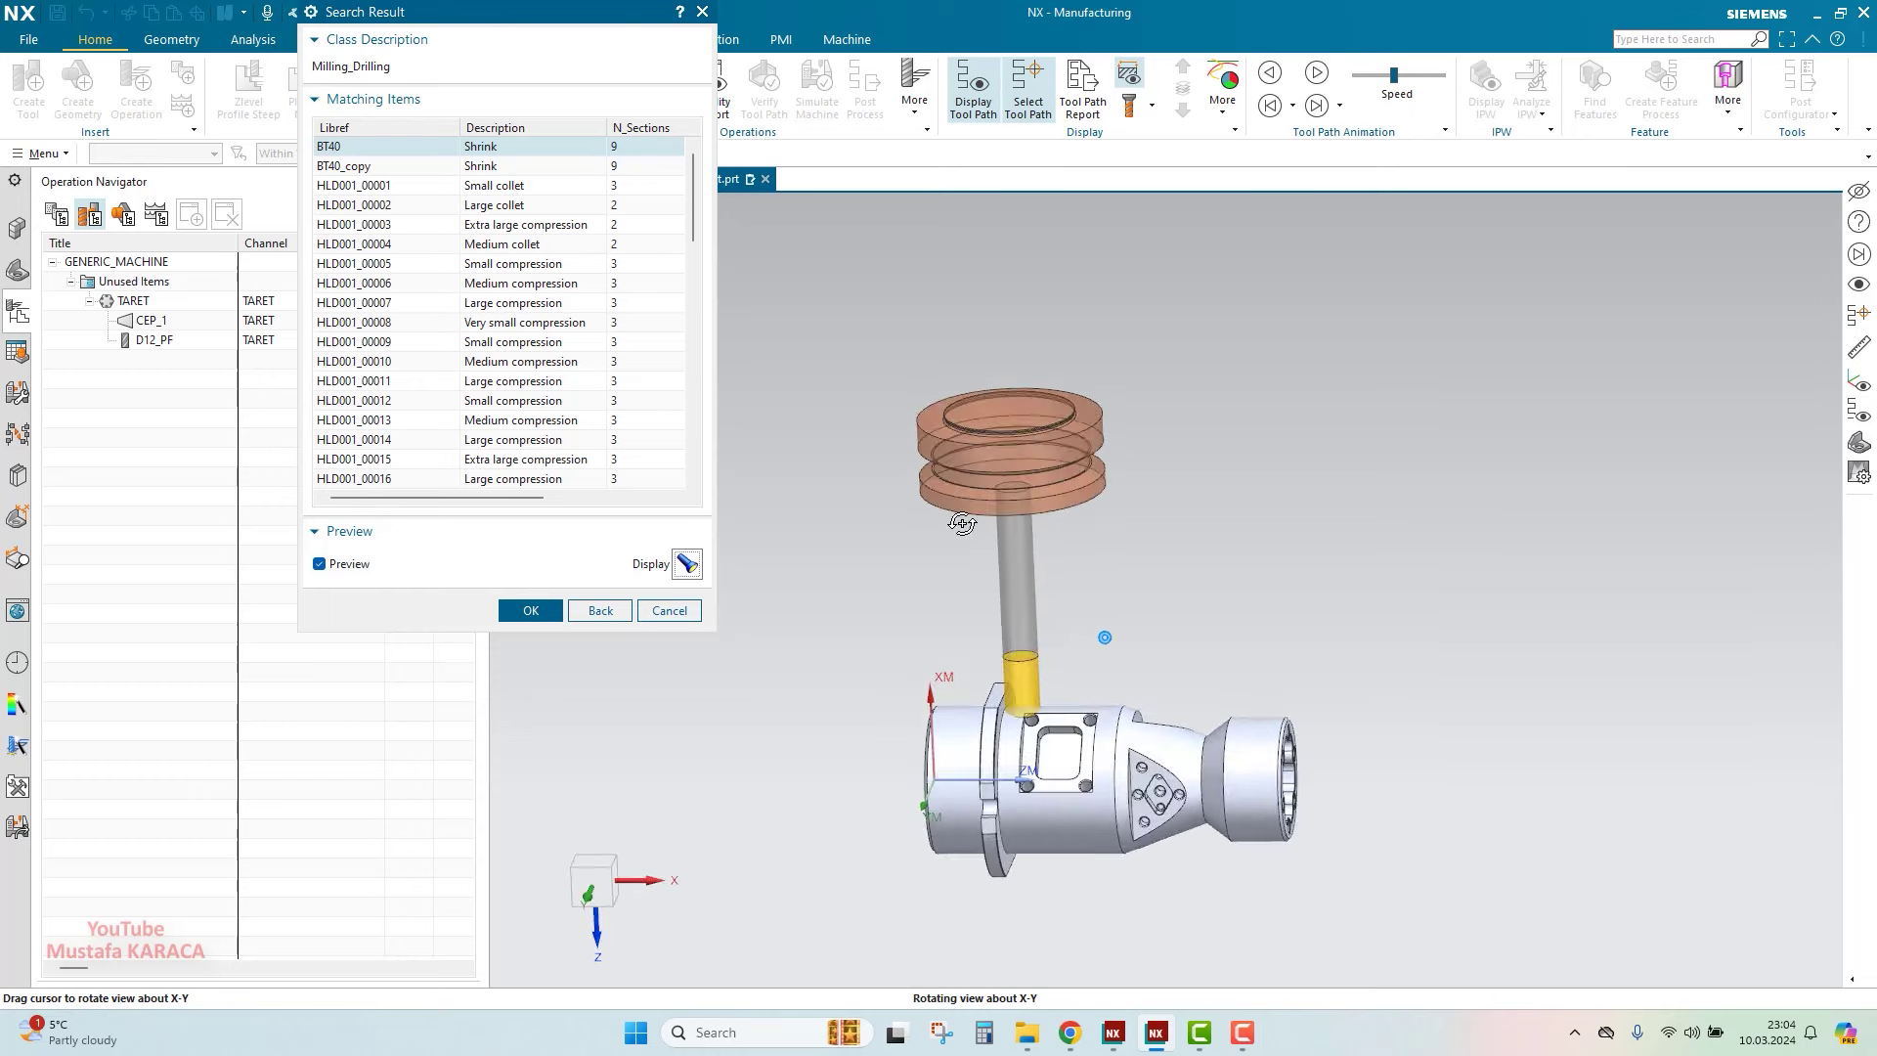
pyautogui.scroll(2, 1017, 635)
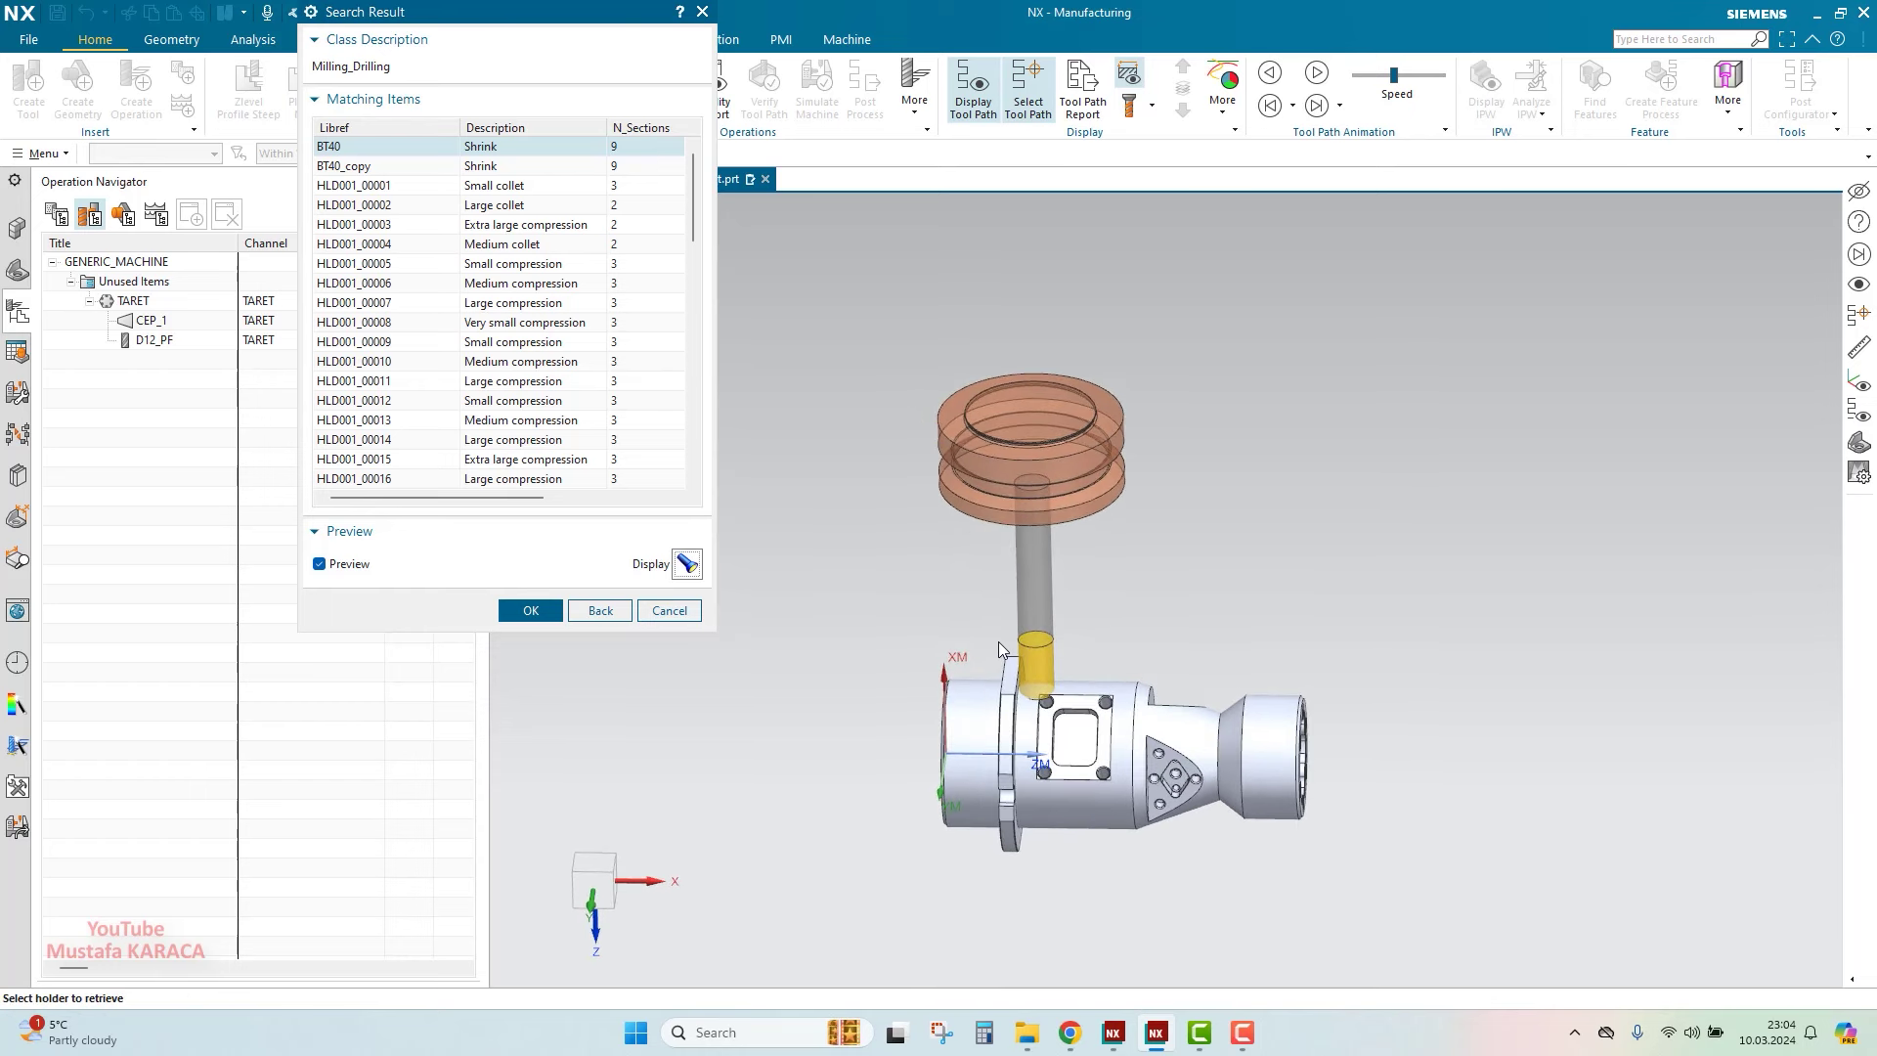
# Retrieve the BT40 holder, set insertion offset 15, and accept the tool
pyautogui.click(519, 613)
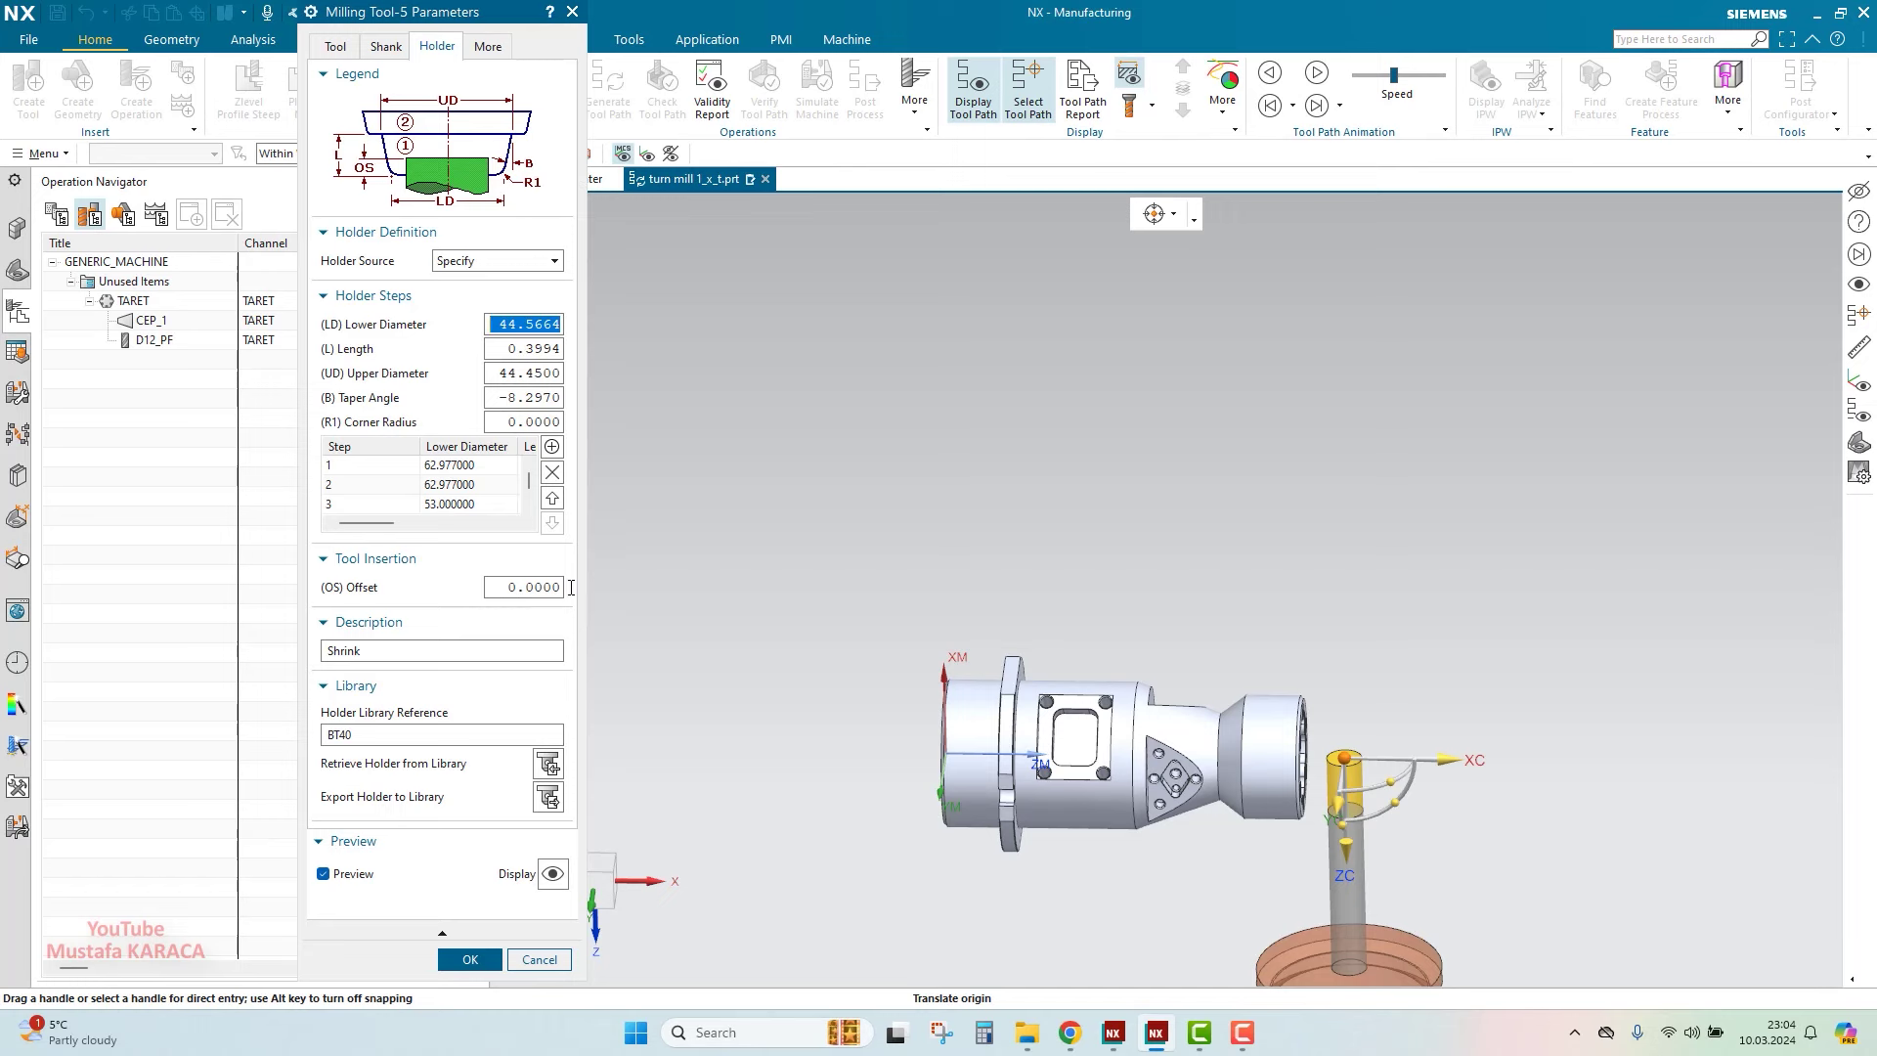
pyautogui.click(1019, 684)
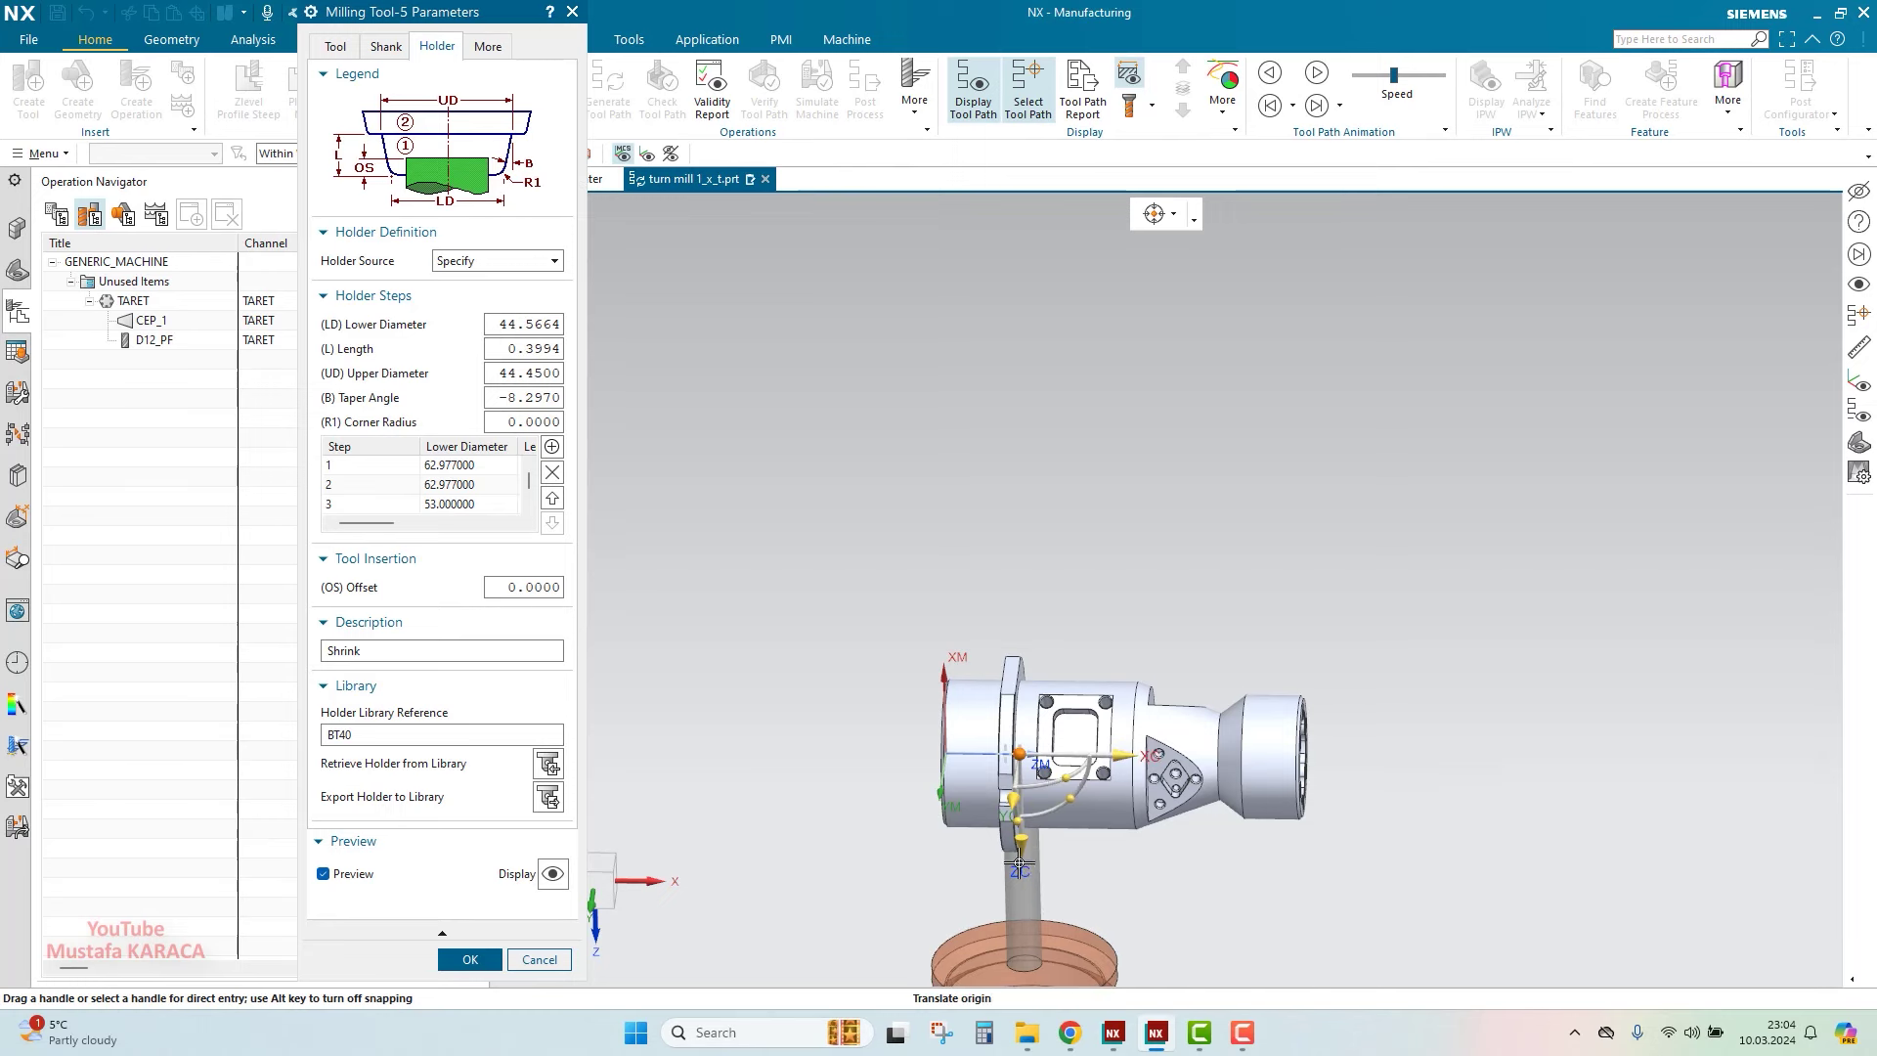
pyautogui.click(1019, 866)
pyautogui.click(1013, 680)
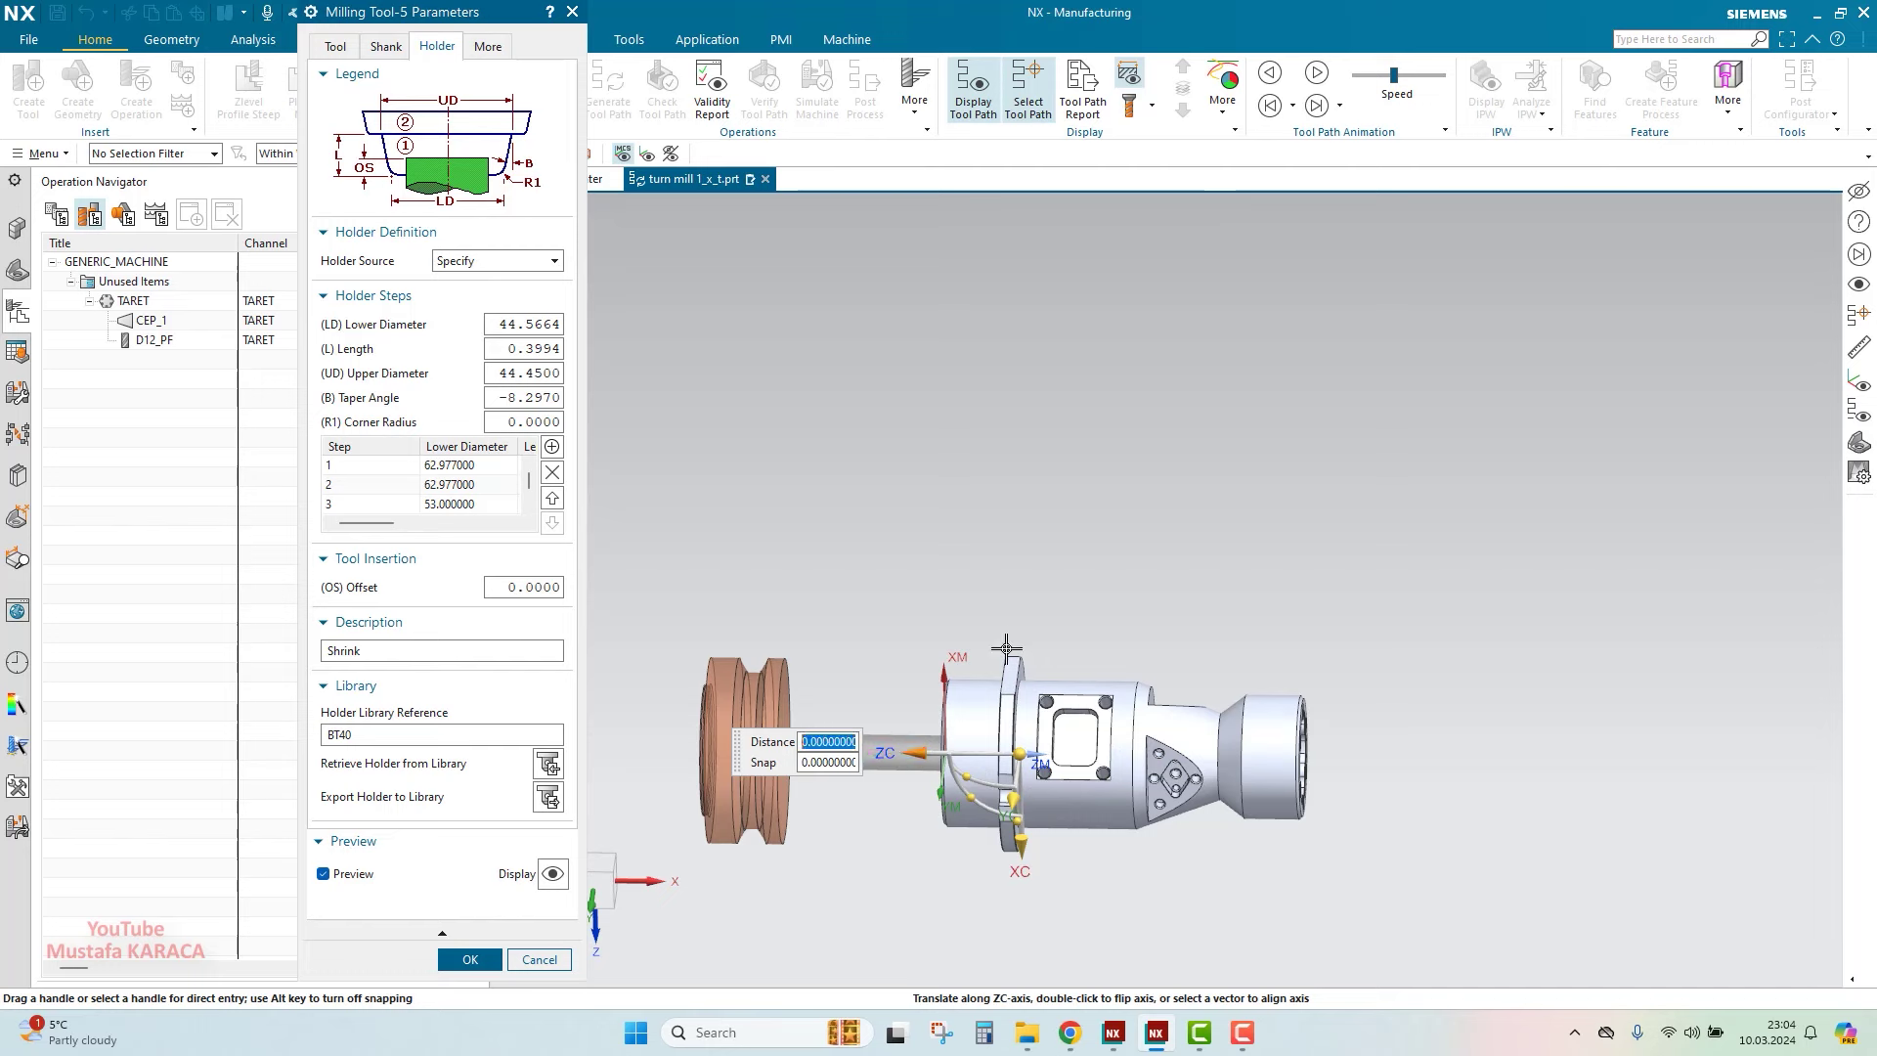
pyautogui.moveTo(1007, 648); pyautogui.dragTo(1017, 598, button='middle')
pyautogui.click(499, 589)
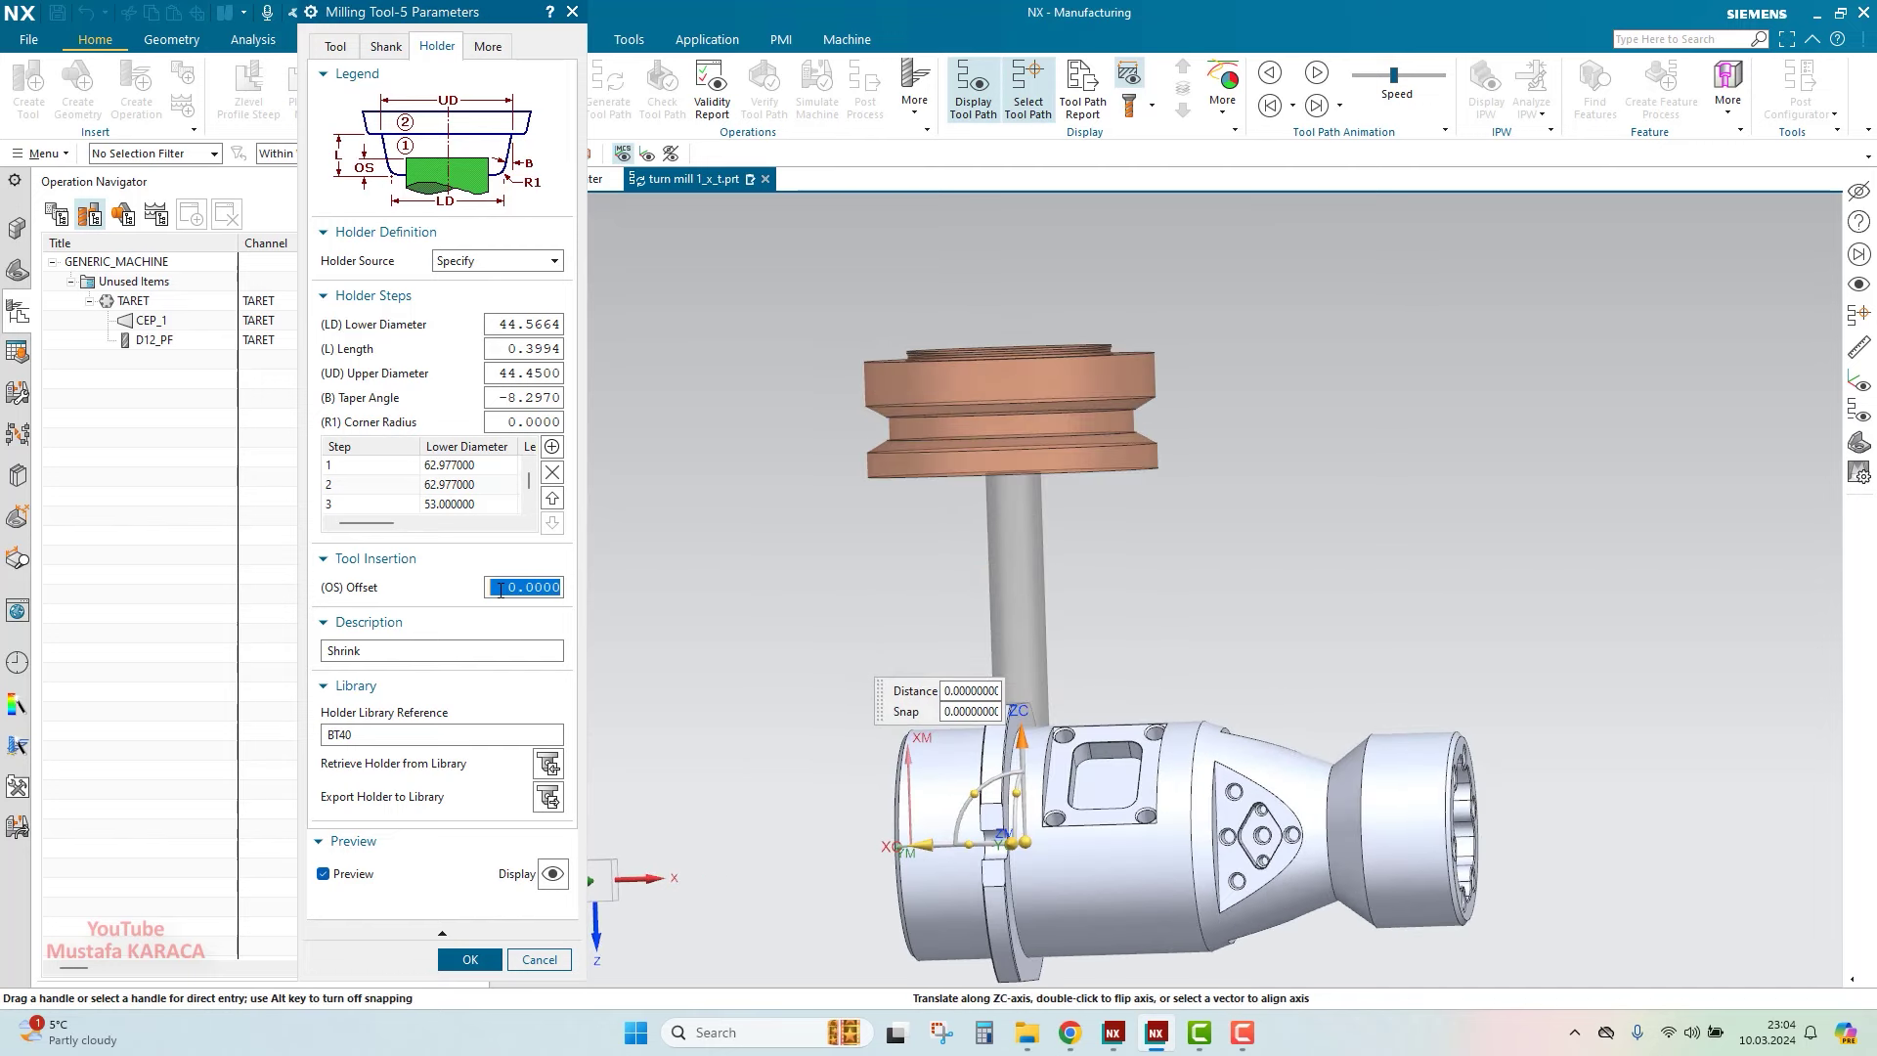
pyautogui.write('15')
pyautogui.press('Return')
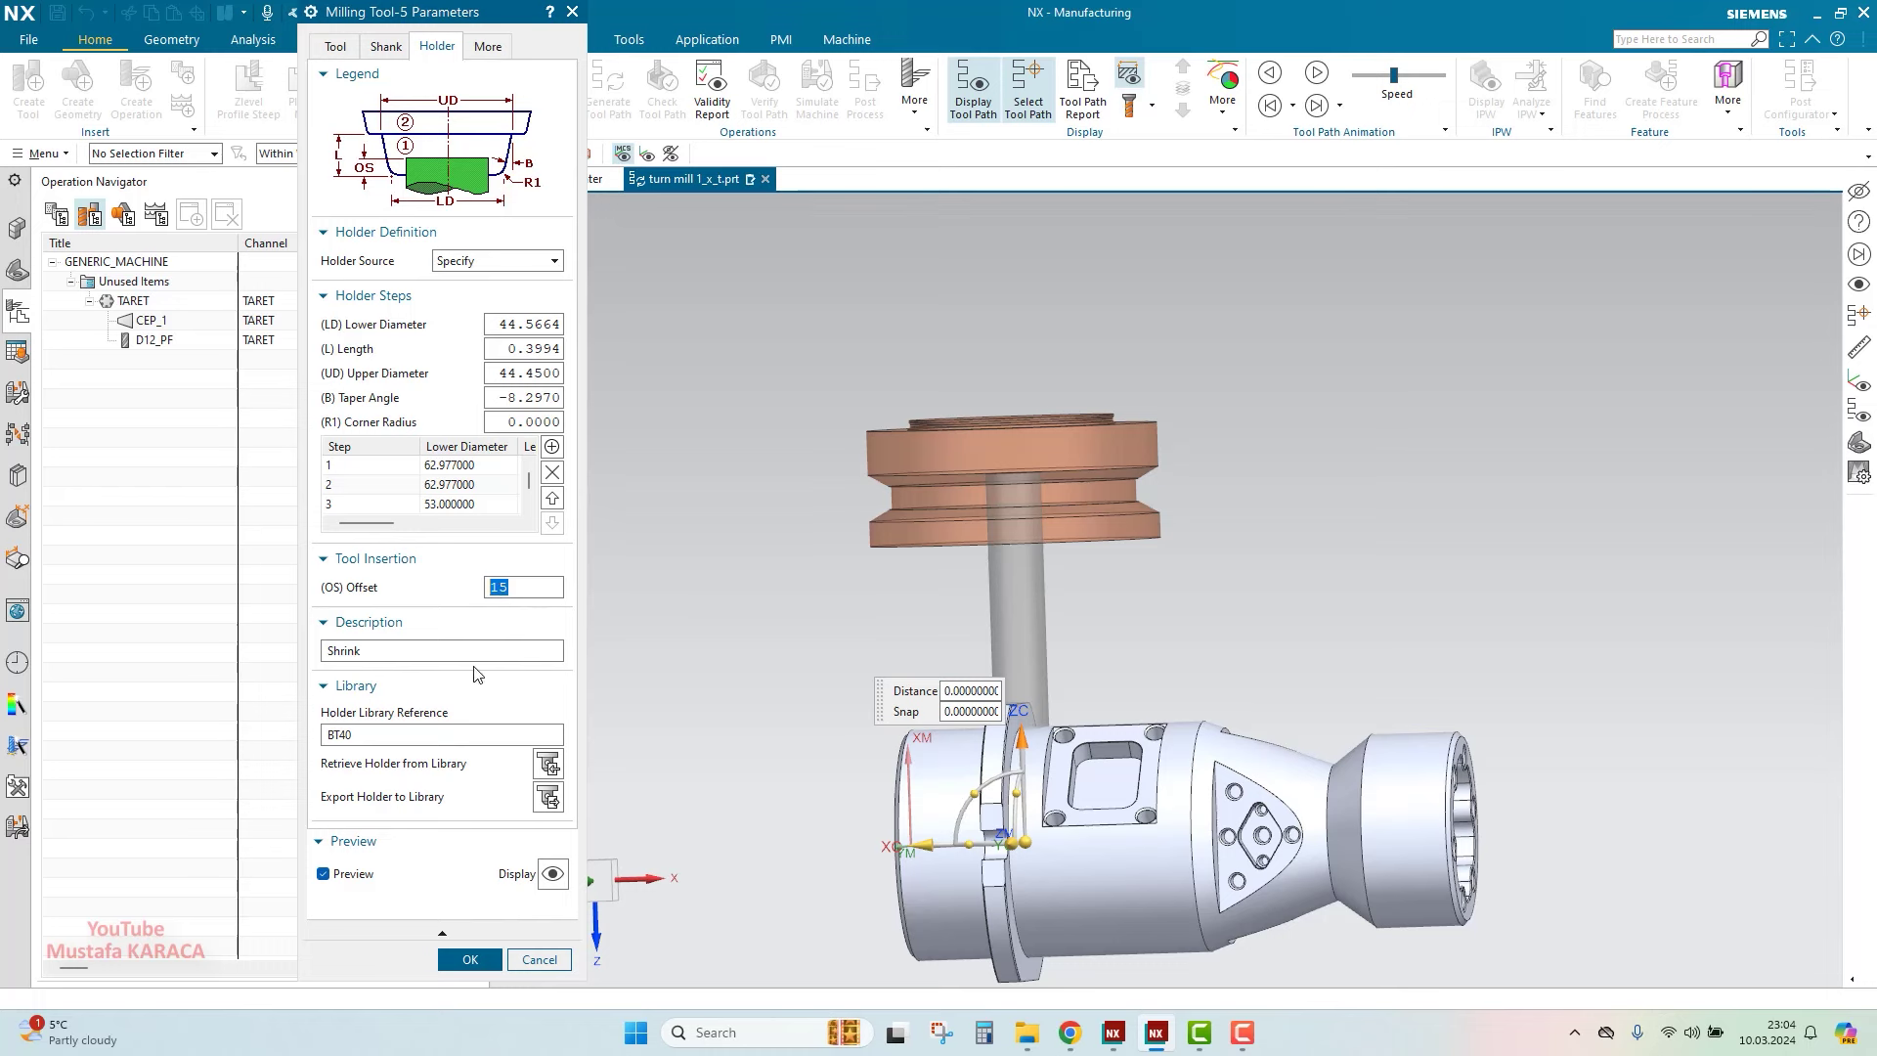
pyautogui.click(491, 49)
pyautogui.click(347, 48)
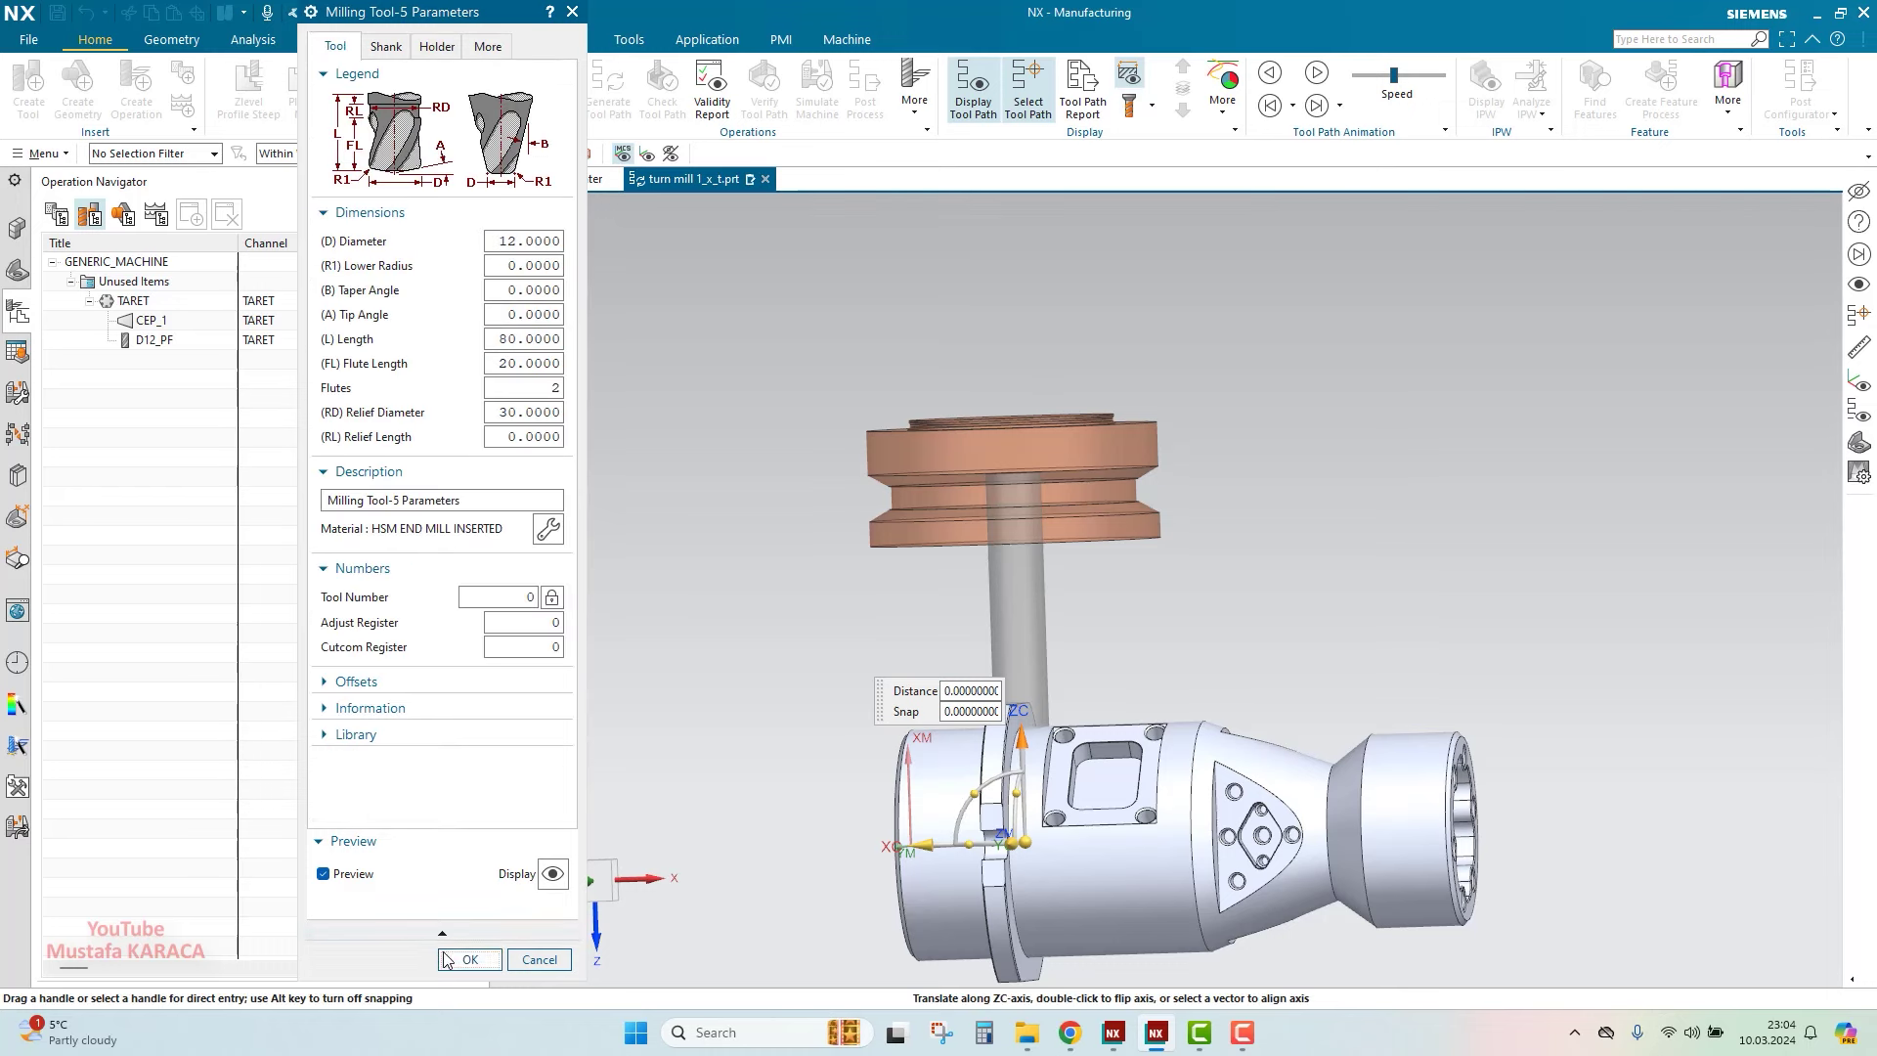
pyautogui.click(469, 959)
# Mount D12_PF in pocket CEP_1 as tool number 1, then return to Geometry View
pyautogui.moveTo(147, 345); pyautogui.dragTo(168, 333)
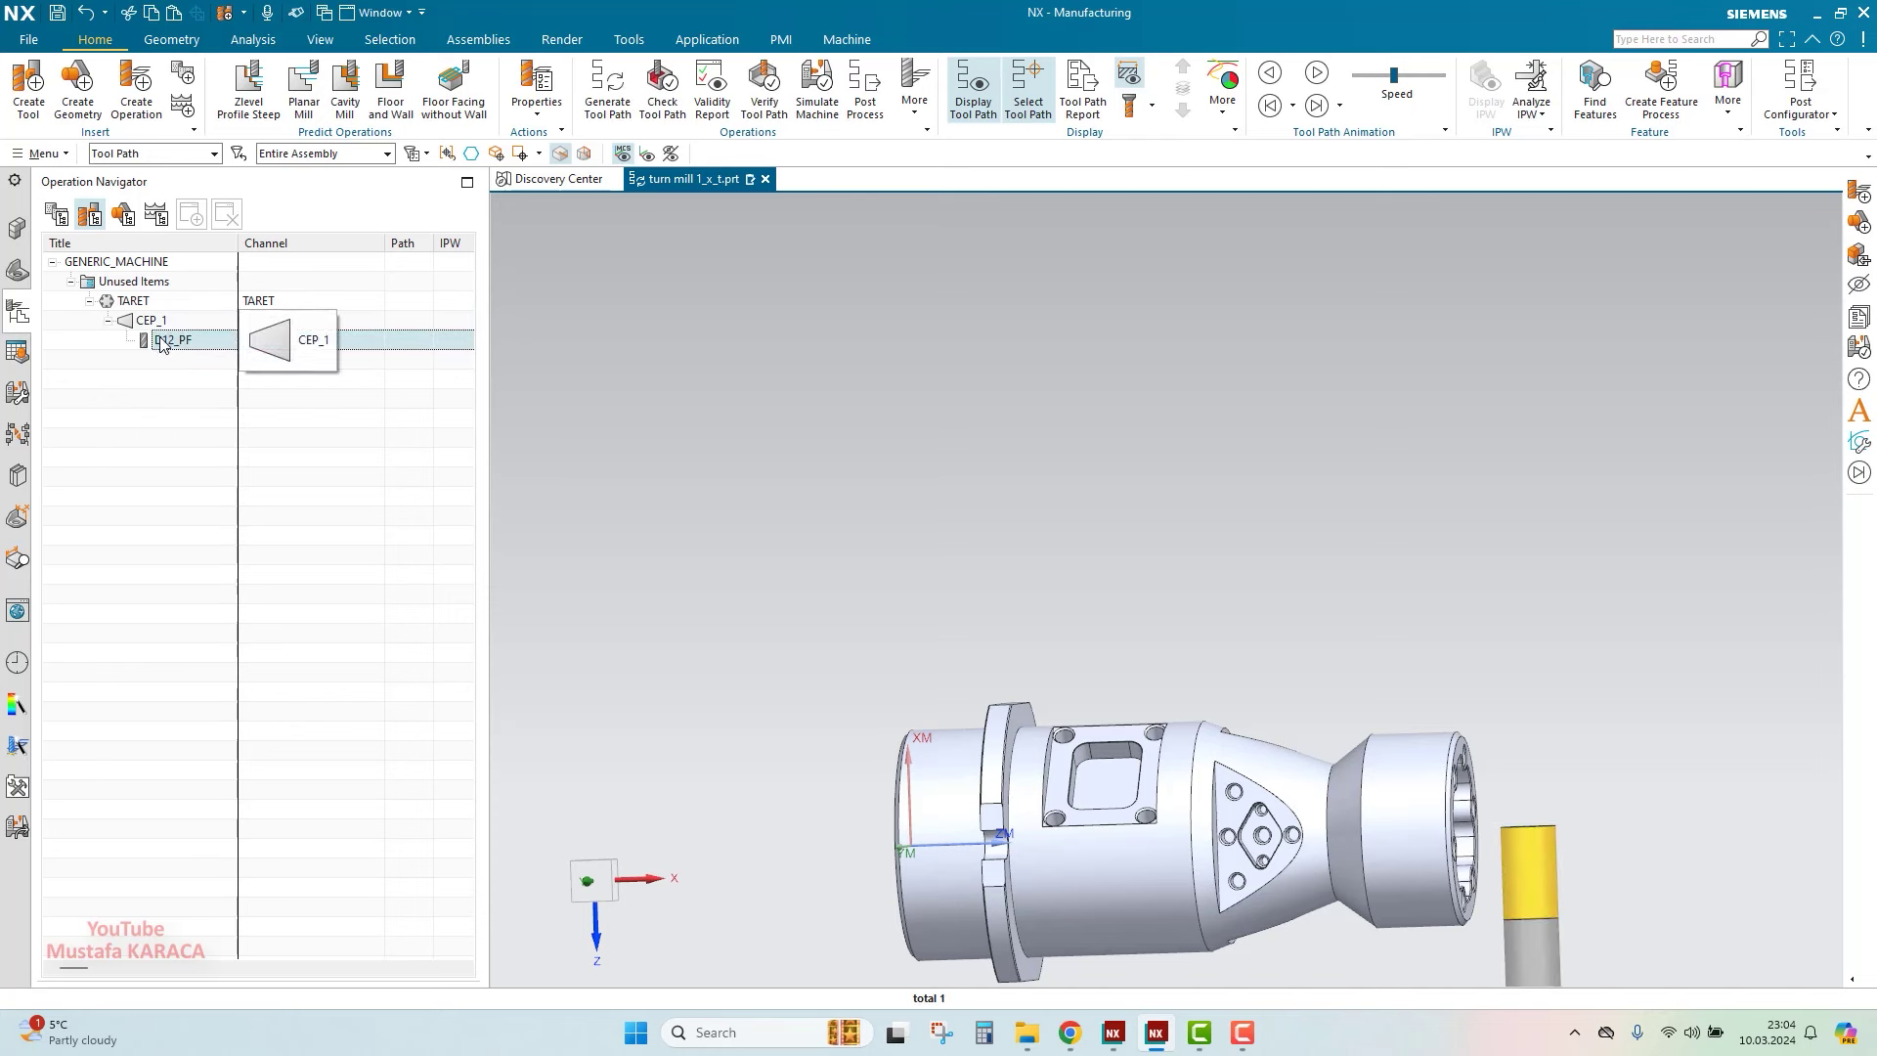
pyautogui.doubleClick(162, 341)
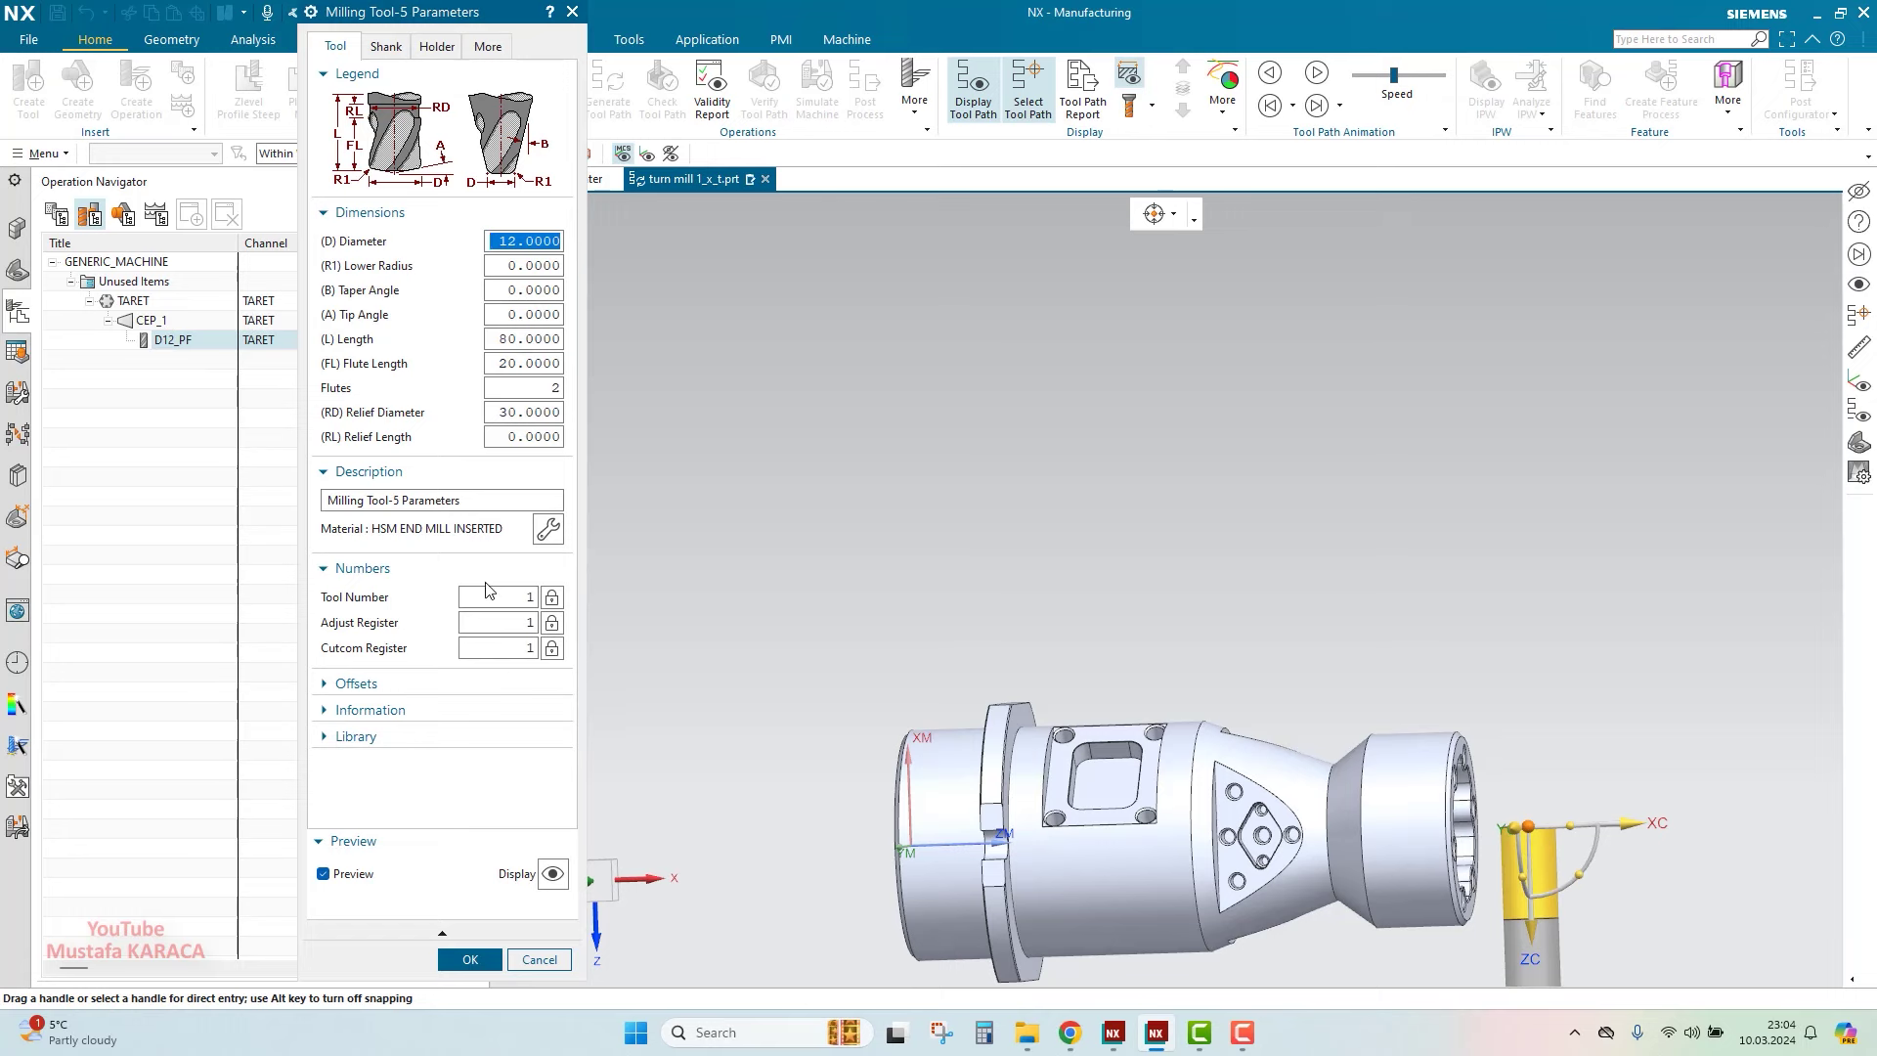
pyautogui.click(531, 595)
pyautogui.click(470, 959)
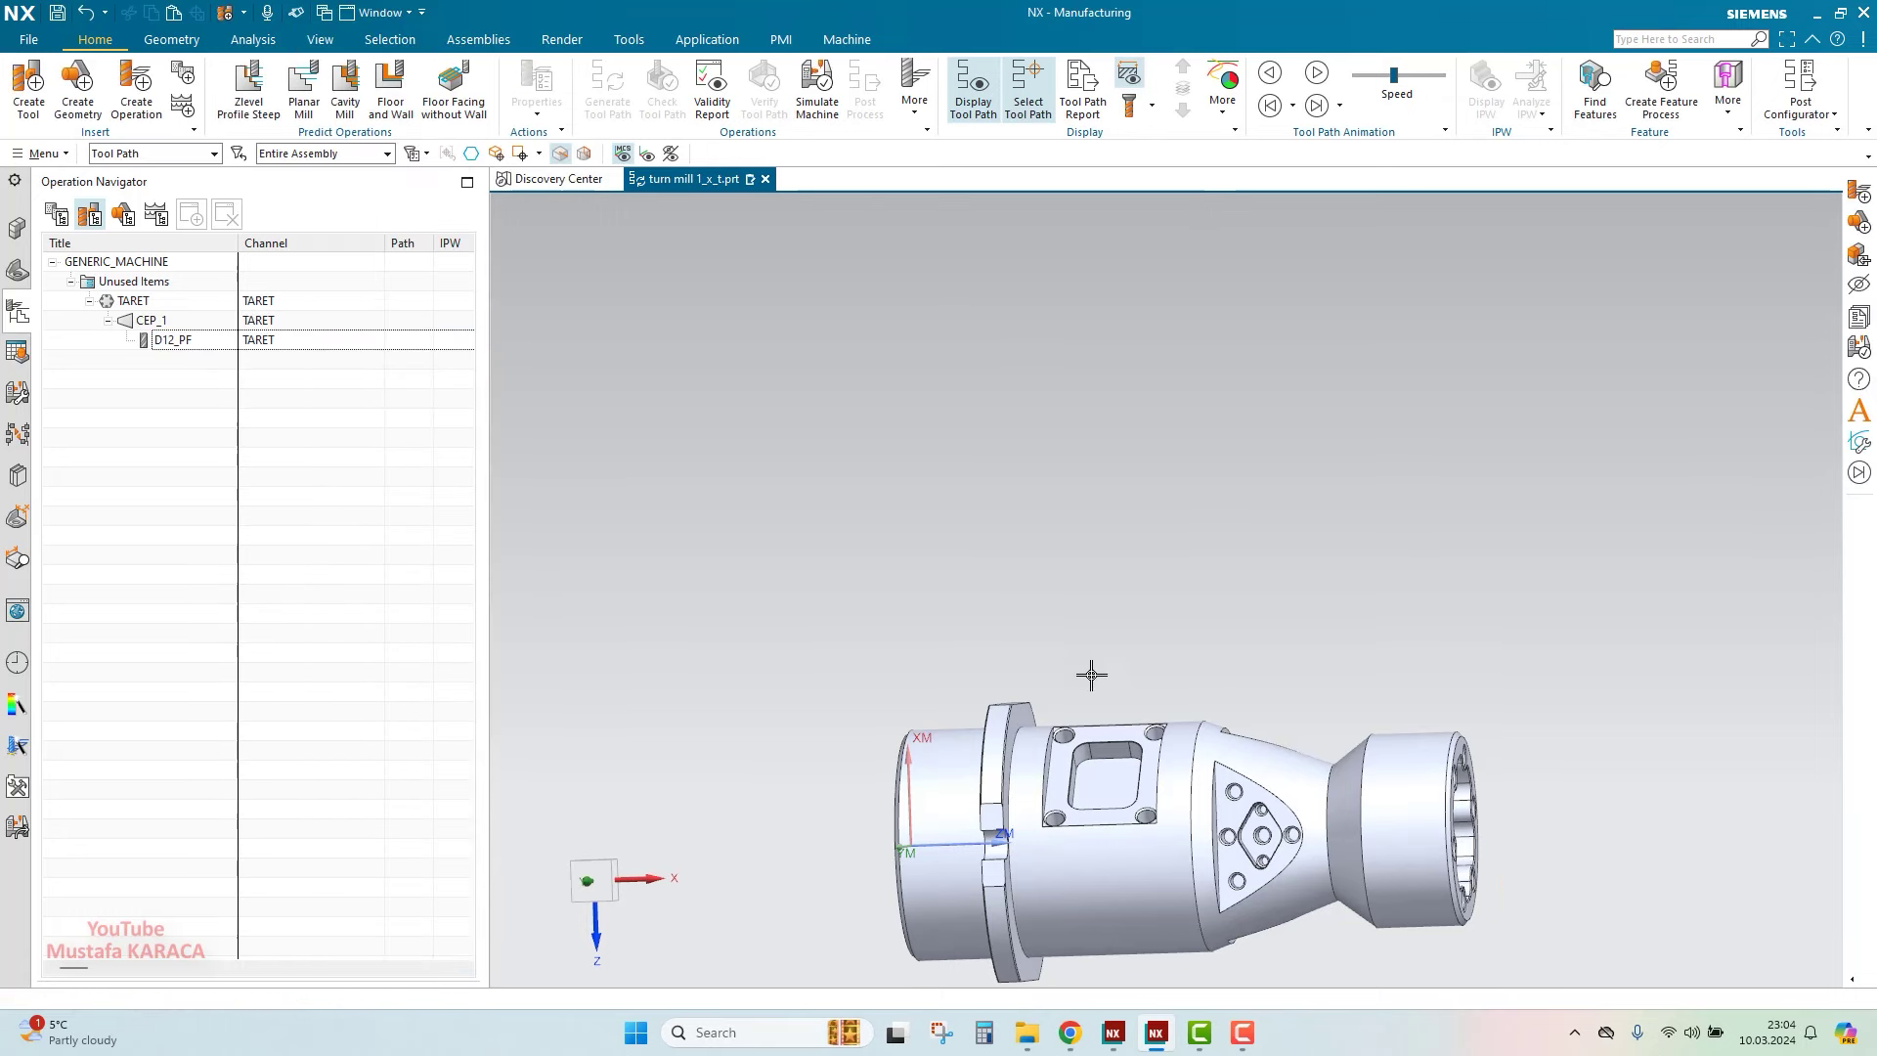
pyautogui.moveTo(1091, 675); pyautogui.dragTo(1125, 748, button='middle')
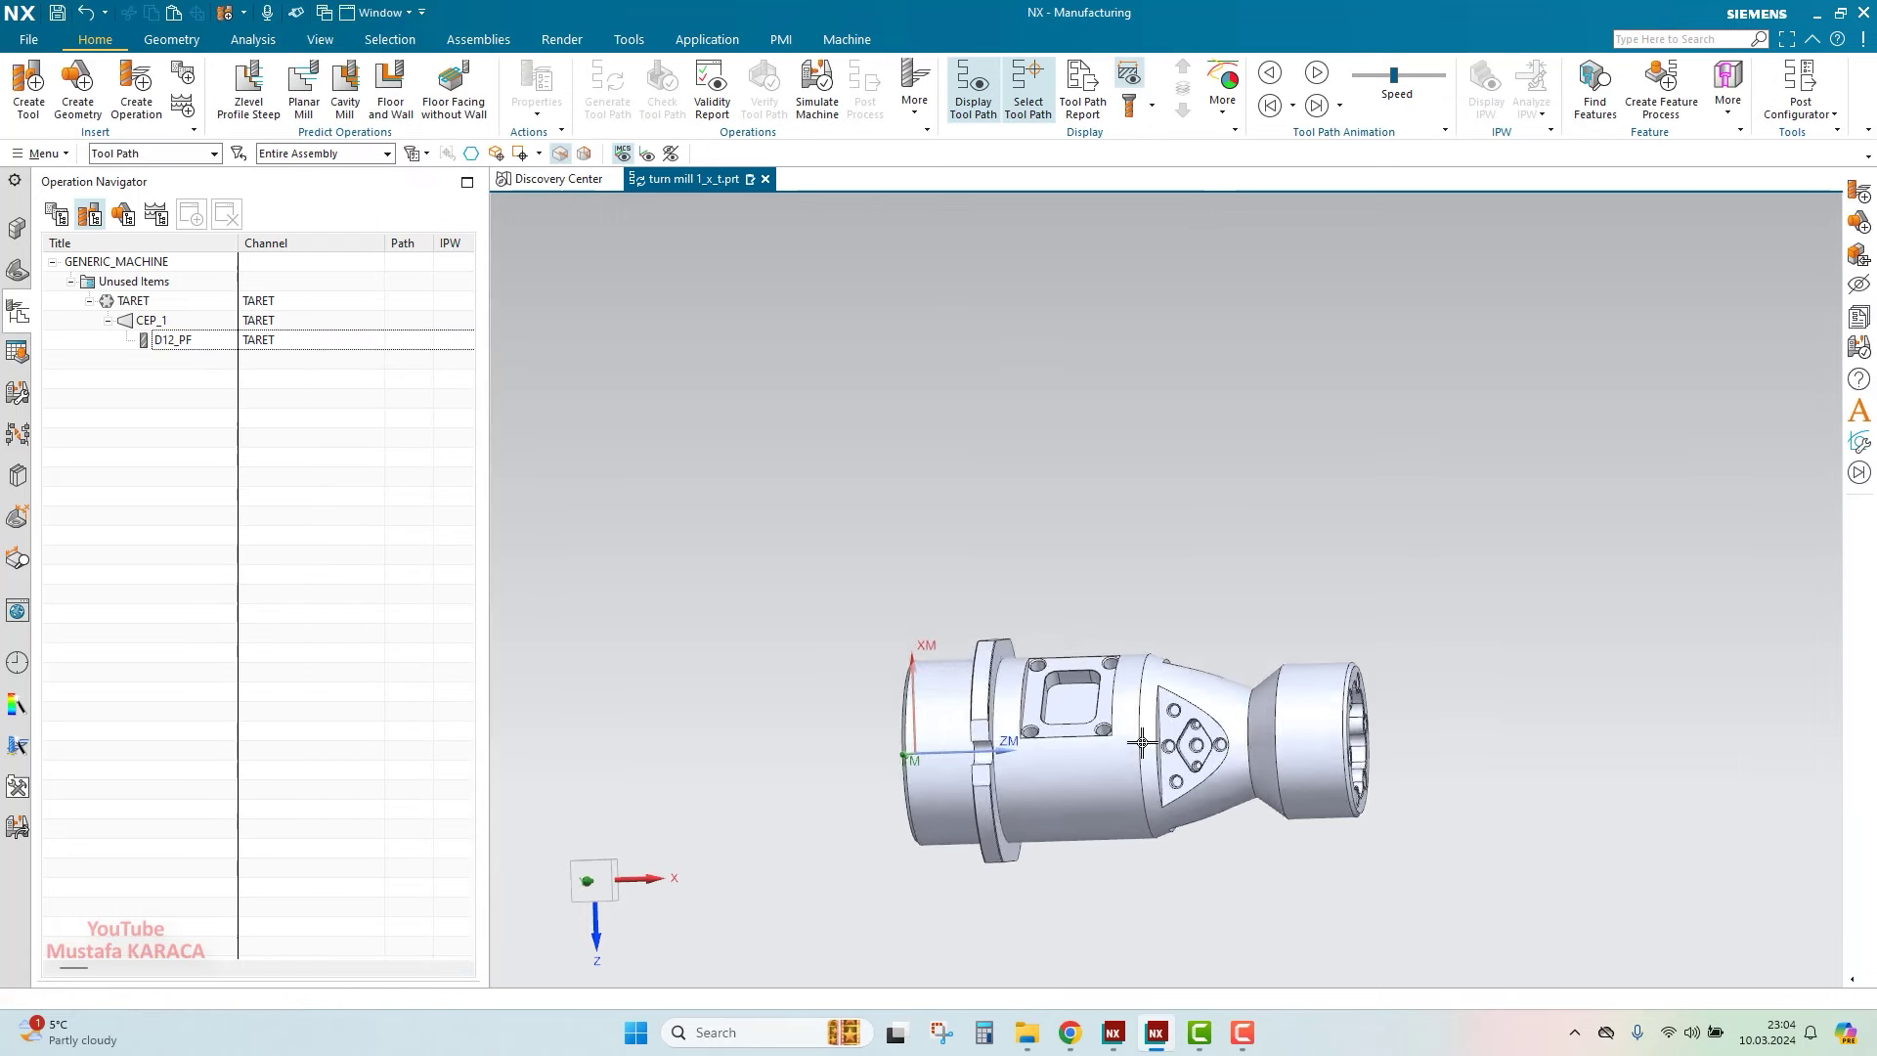
pyautogui.click(123, 216)
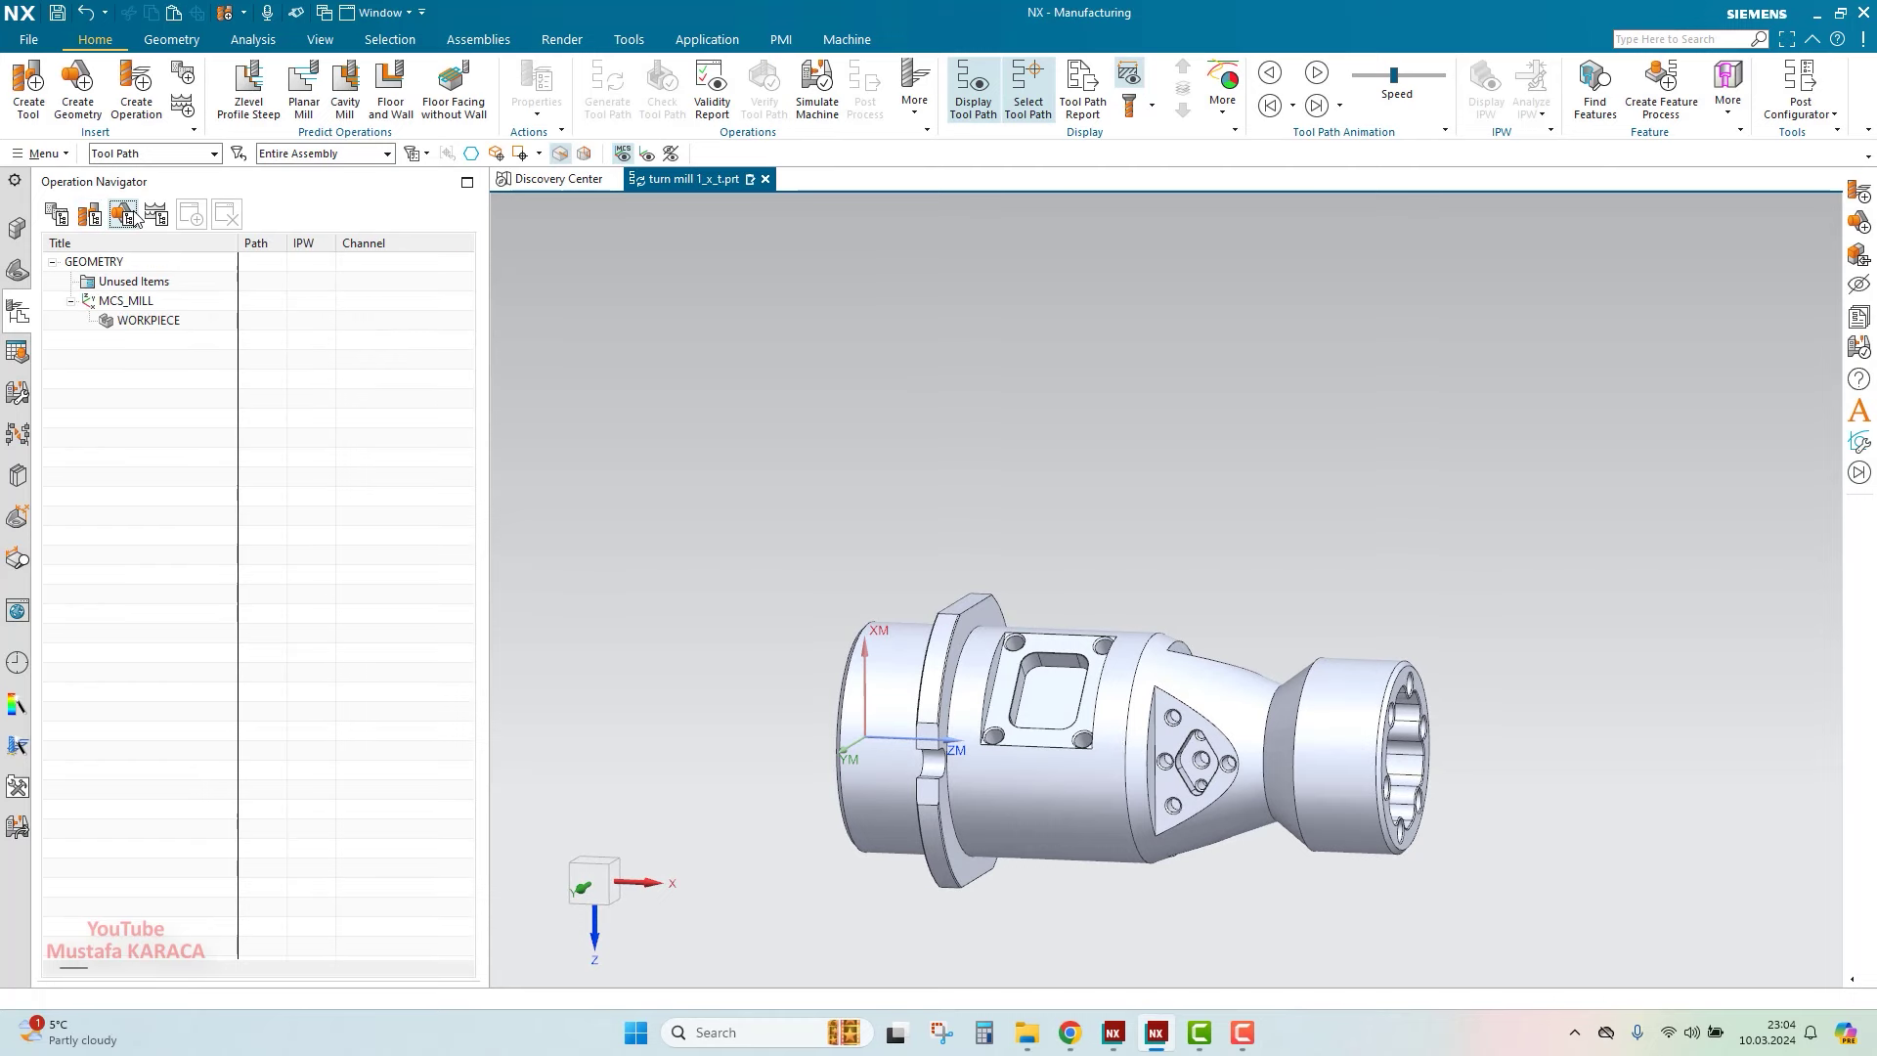
# Create a mill_rotary Turn Milling operation using D12_PF, WORKPIECE and METHOD
pyautogui.click(144, 105)
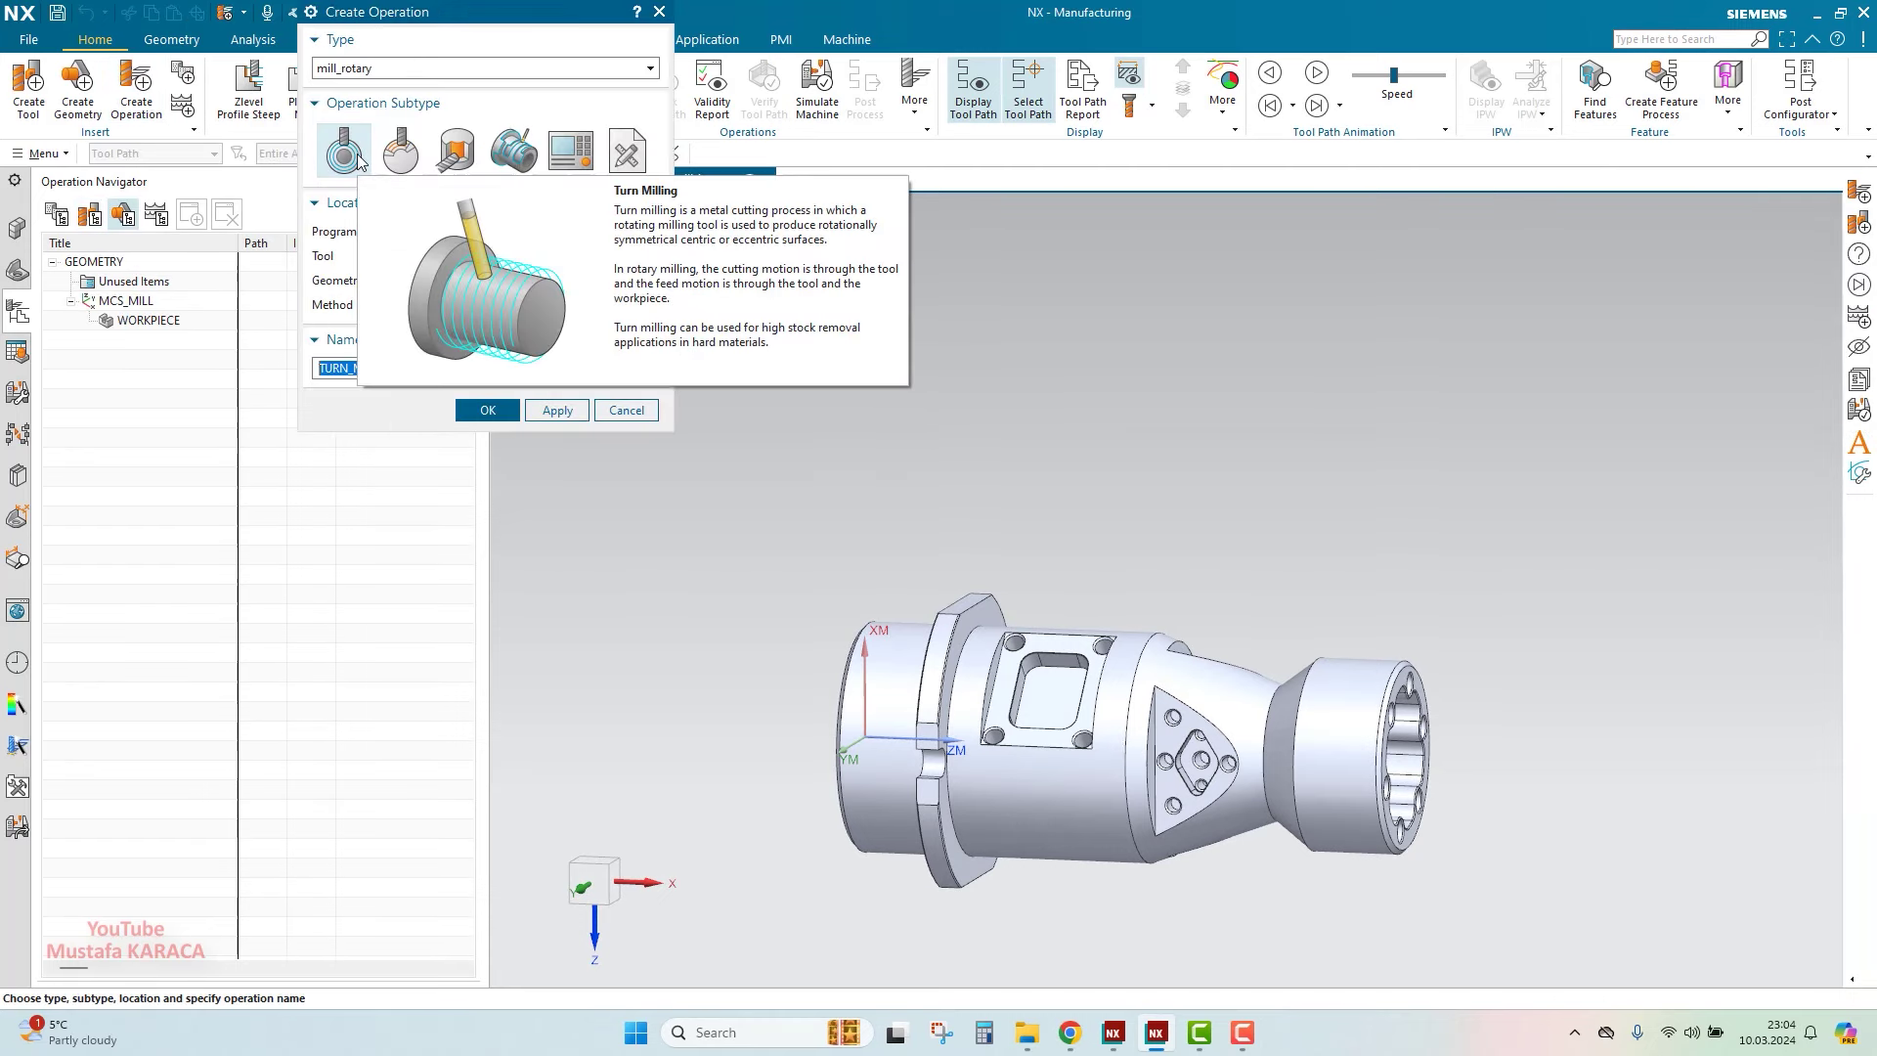
pyautogui.click(598, 257)
pyautogui.click(592, 294)
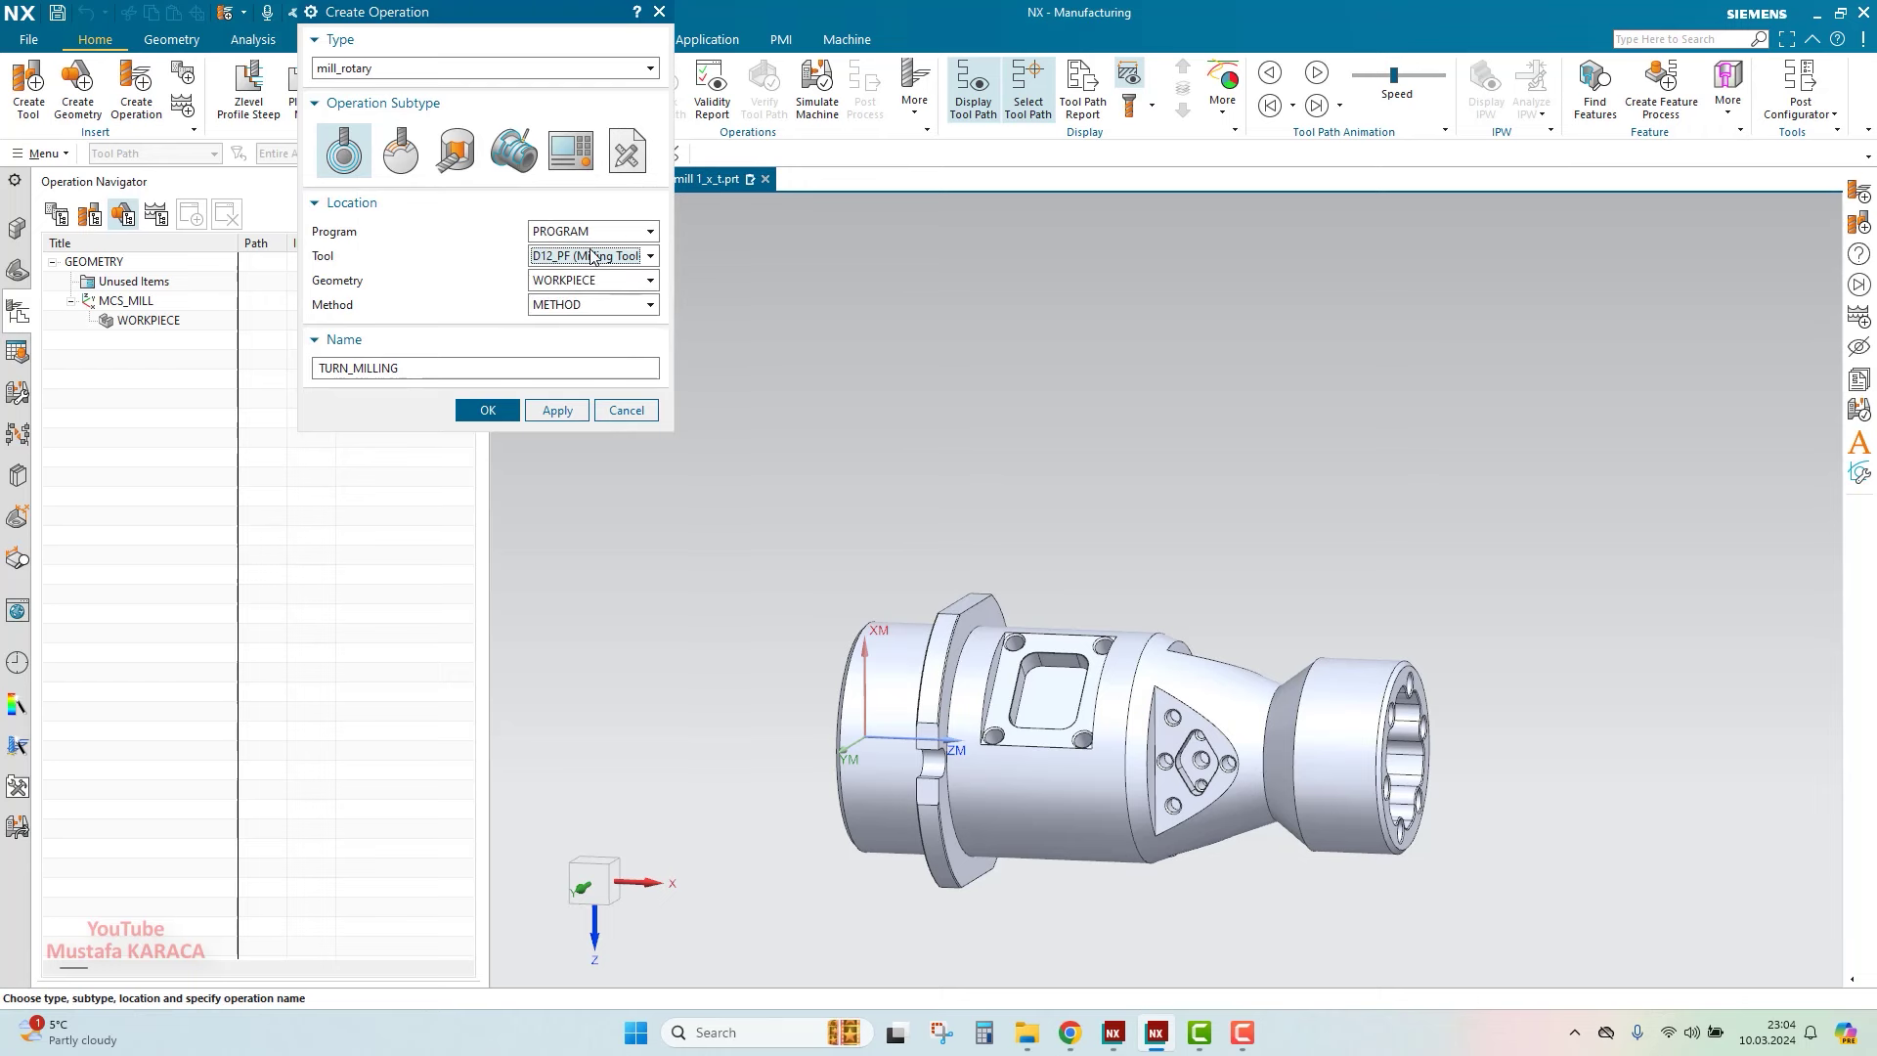
pyautogui.click(581, 283)
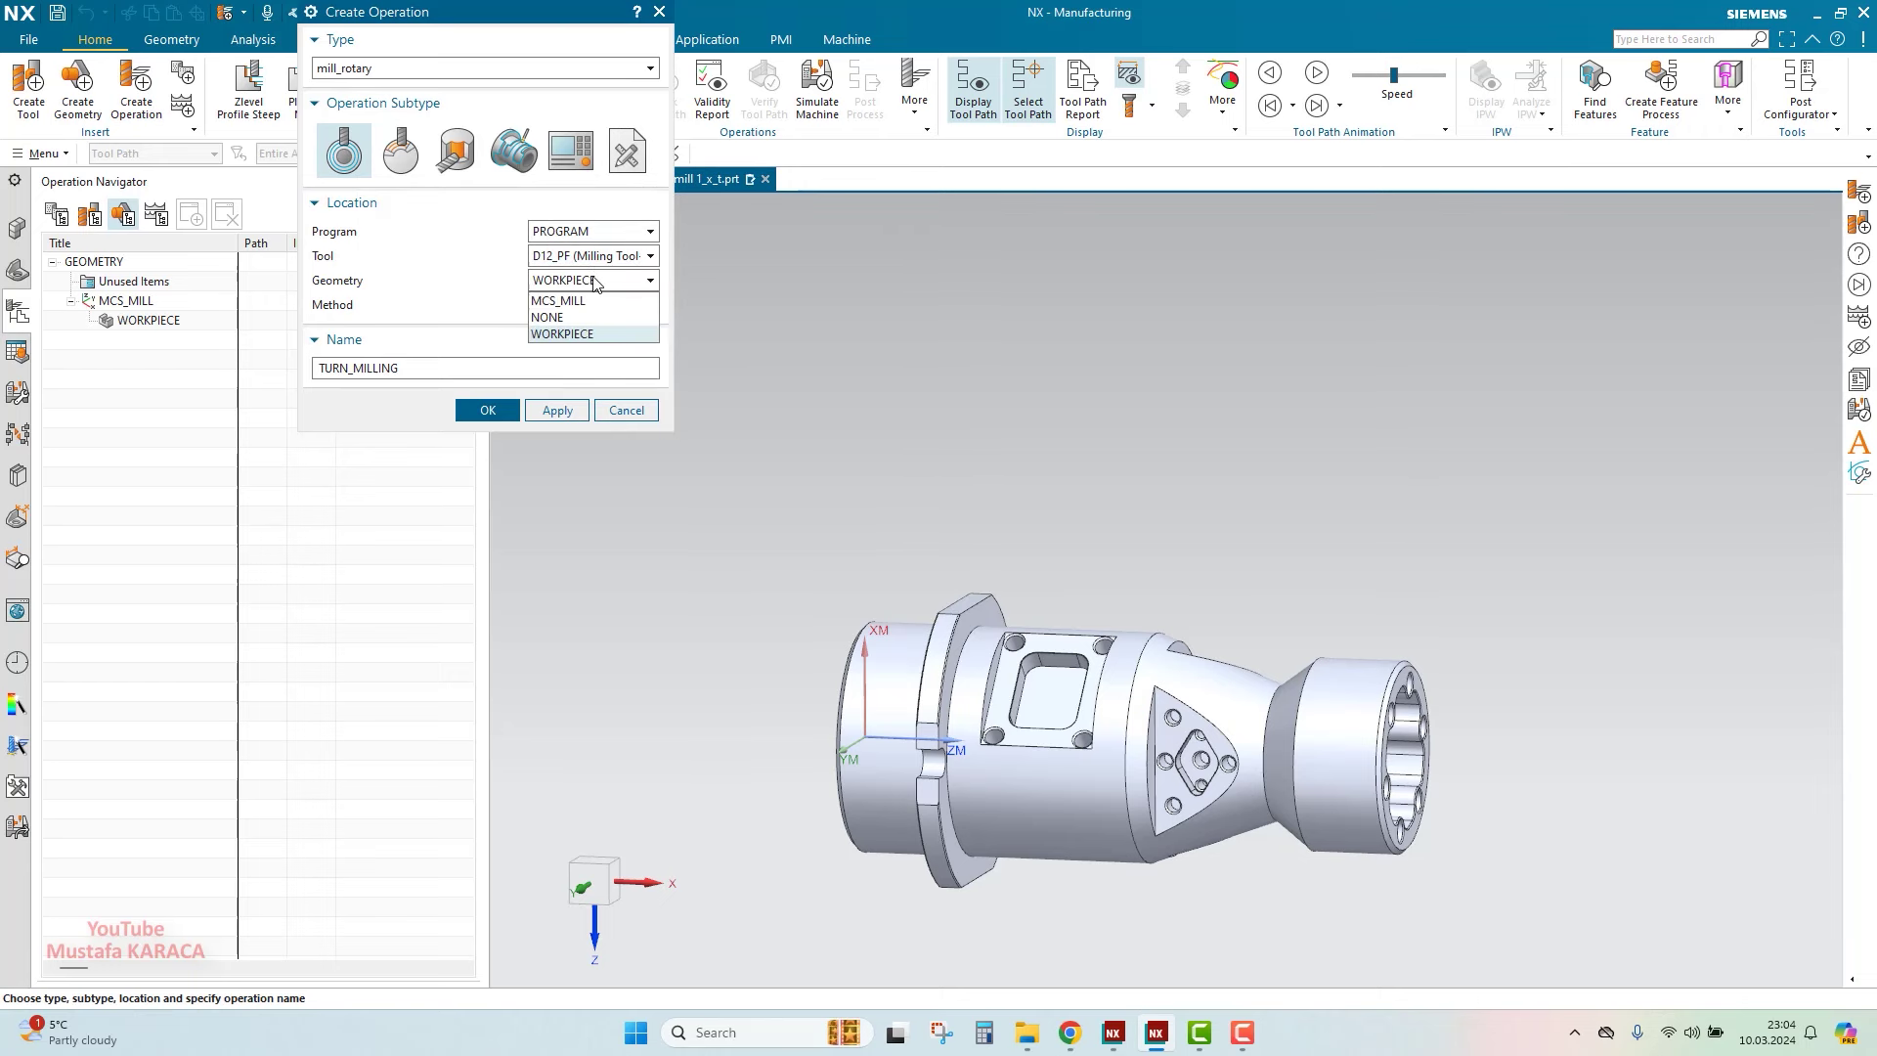
pyautogui.click(574, 306)
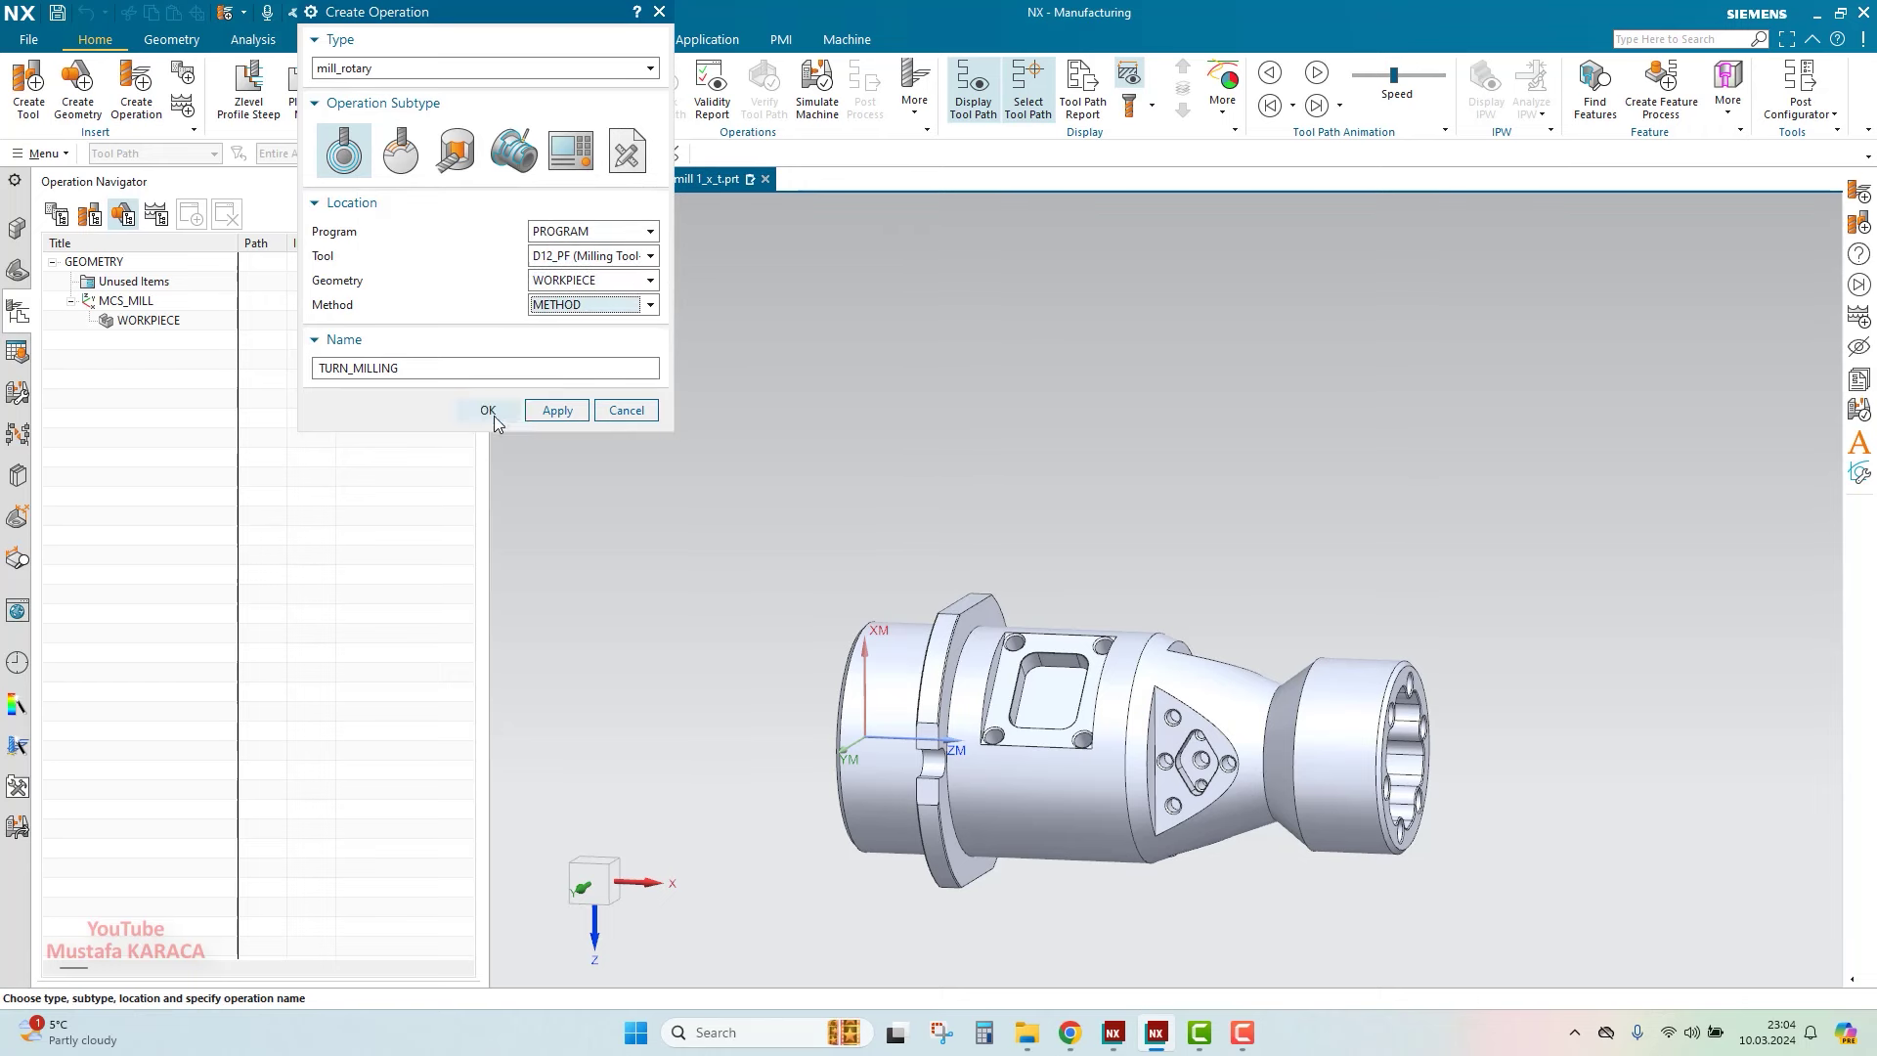
pyautogui.click(486, 413)
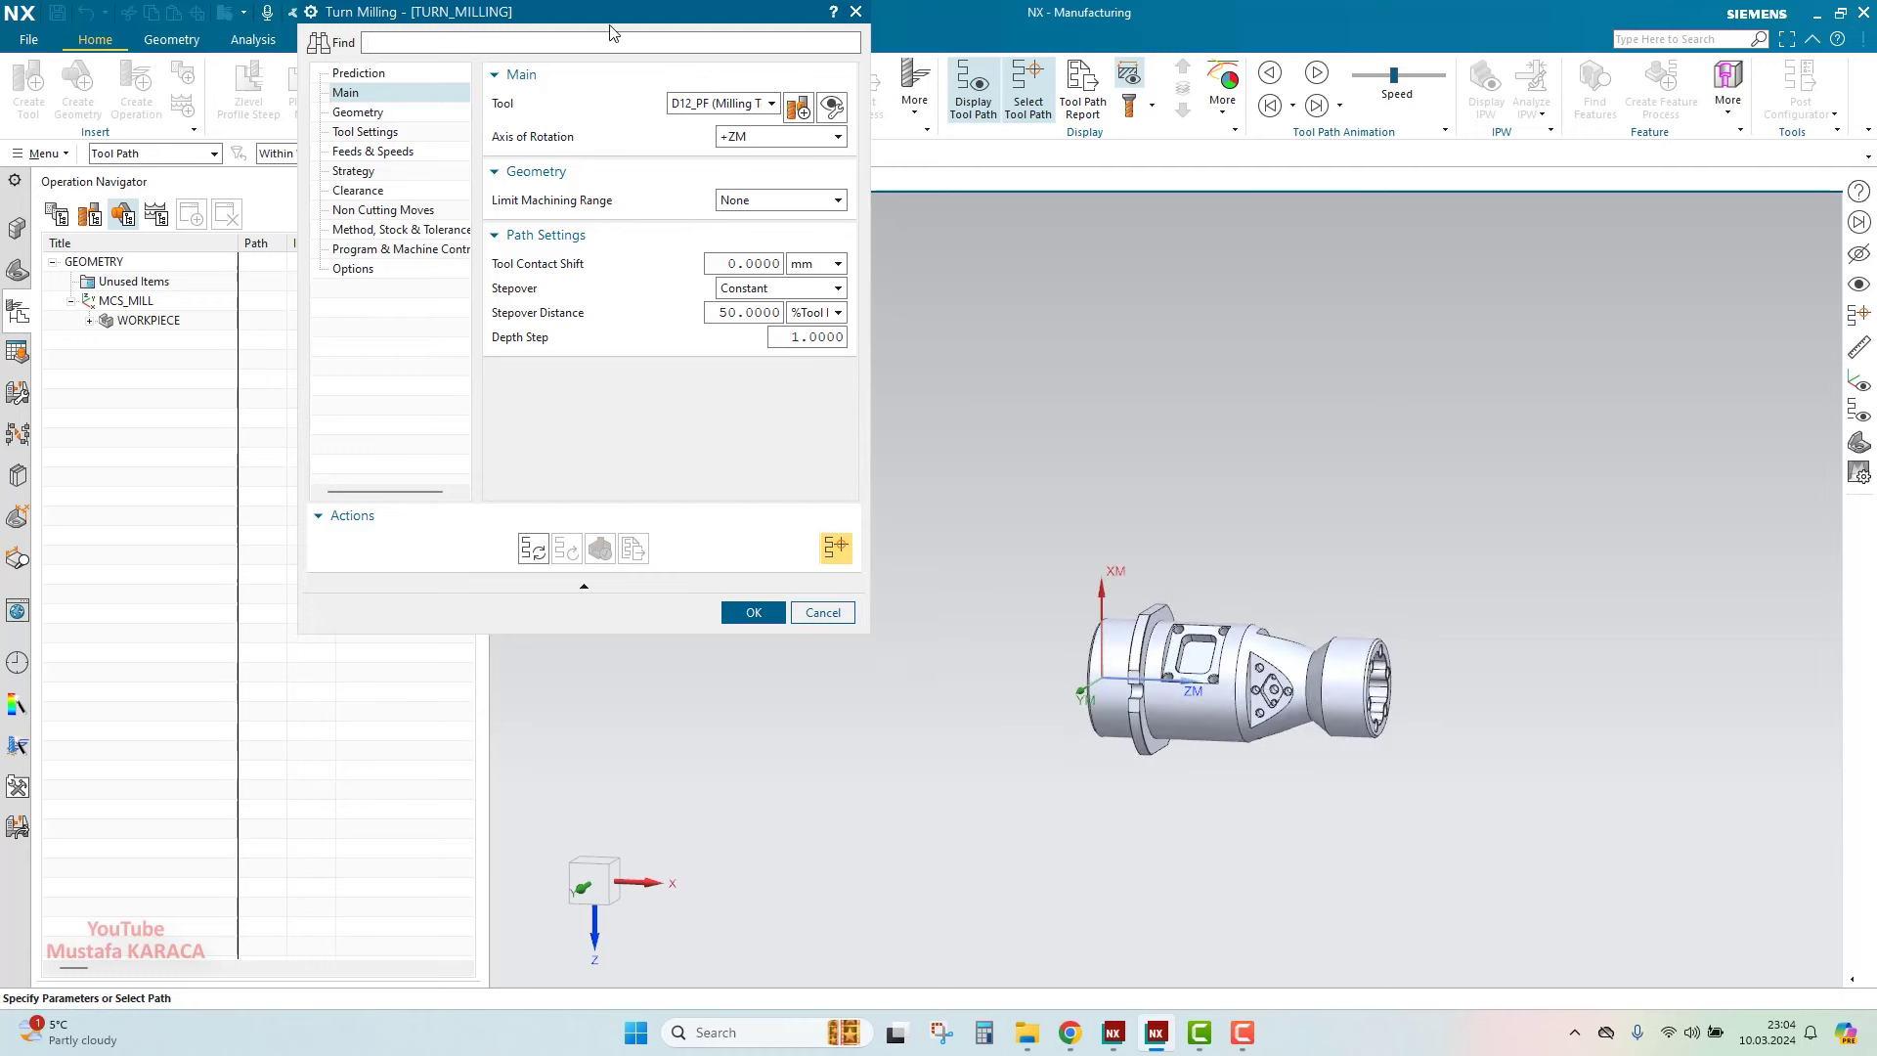
# Keep rotation about +ZM and enter a 4 mm Tool Contact Shift
pyautogui.moveTo(606, 14); pyautogui.dragTo(583, 206)
pyautogui.scroll(-3, 1098, 548)
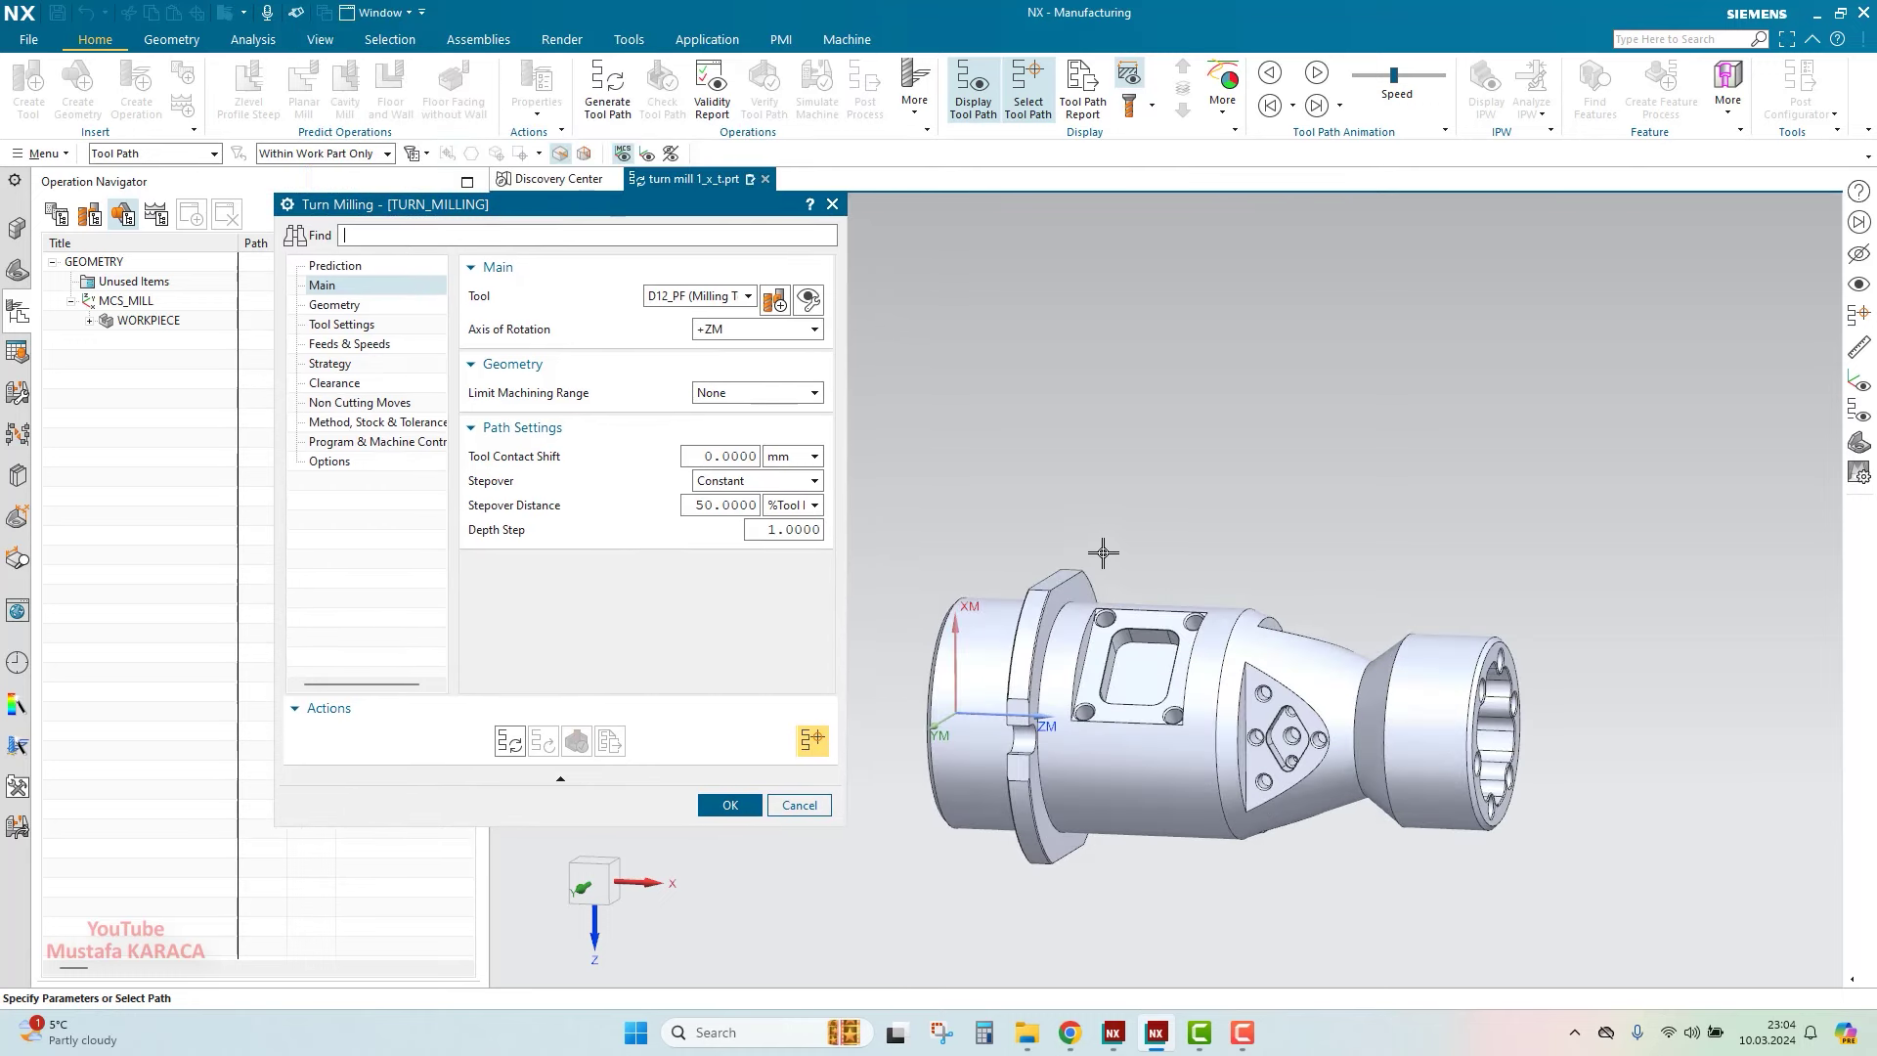
pyautogui.moveTo(1098, 548)
pyautogui.mouseDown(button='middle')
pyautogui.moveTo(1090, 577)
pyautogui.moveTo(1097, 484)
pyautogui.mouseUp(button='middle')
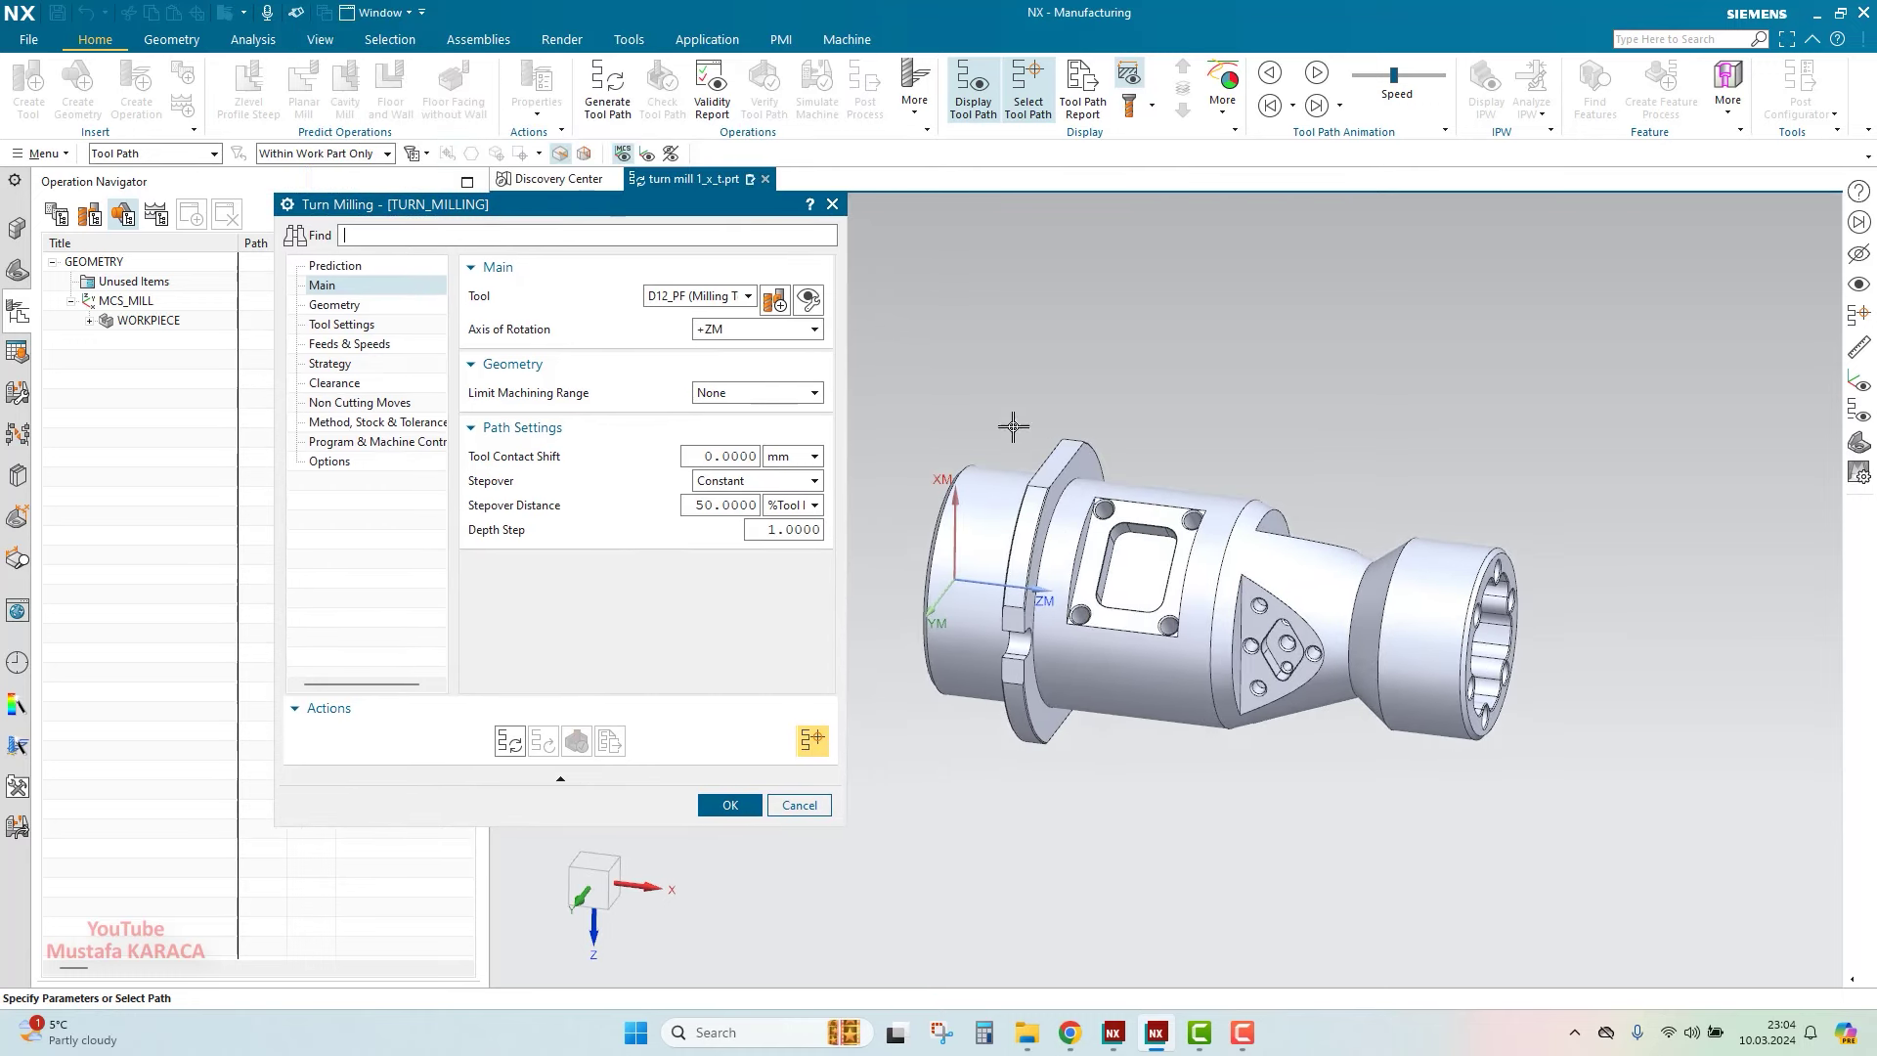
pyautogui.click(790, 340)
pyautogui.click(790, 340)
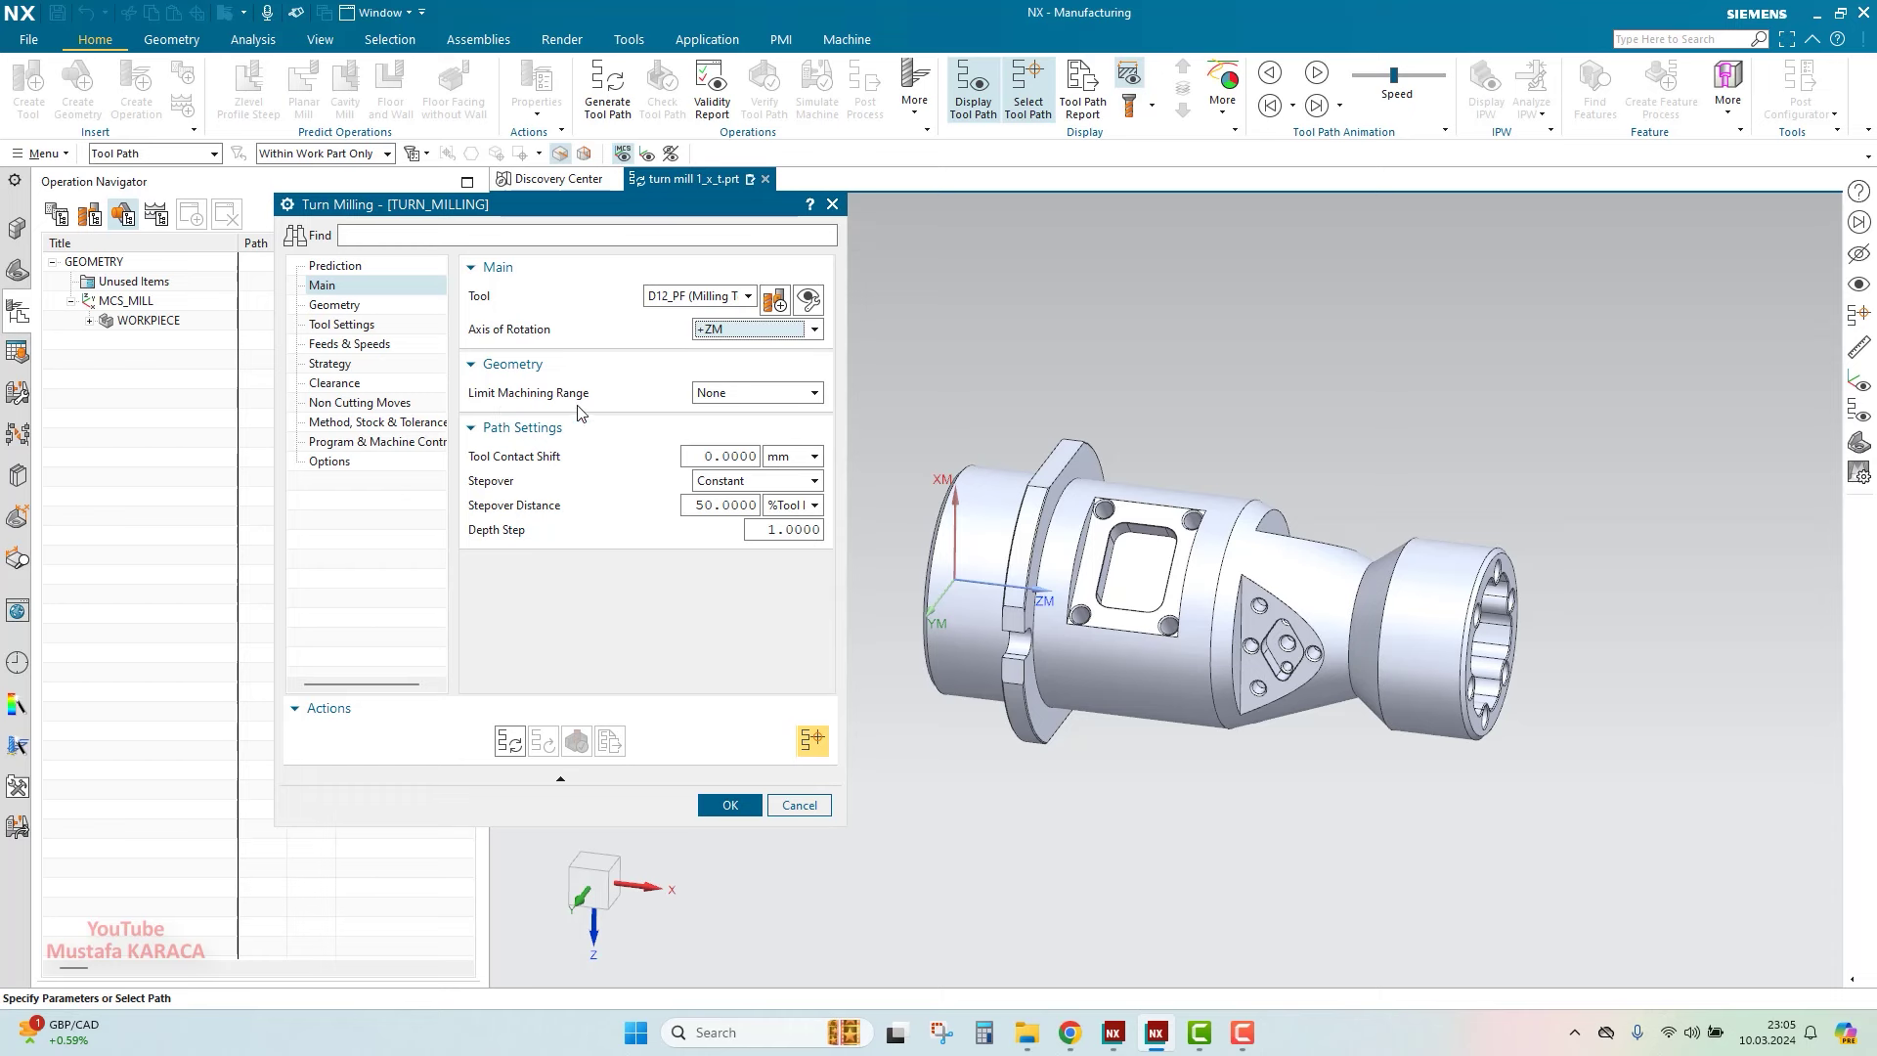
pyautogui.click(722, 396)
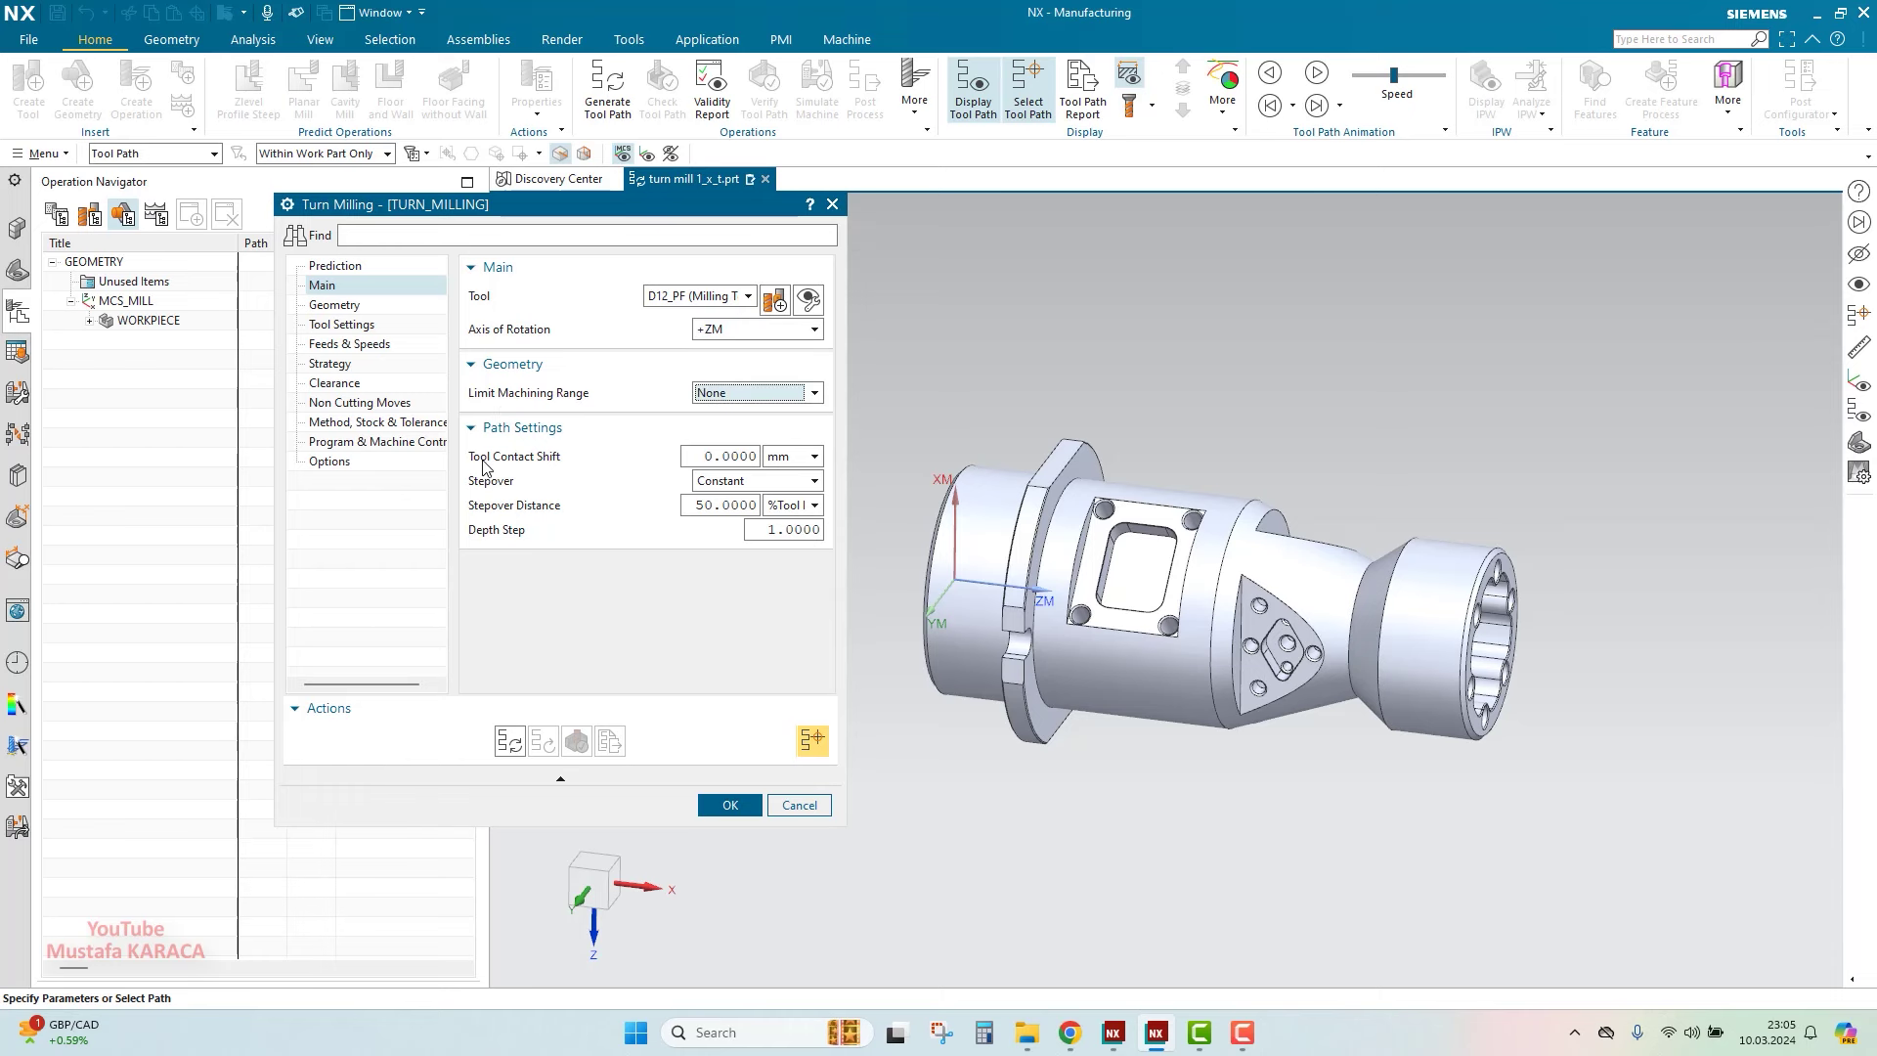
pyautogui.moveTo(514, 456)
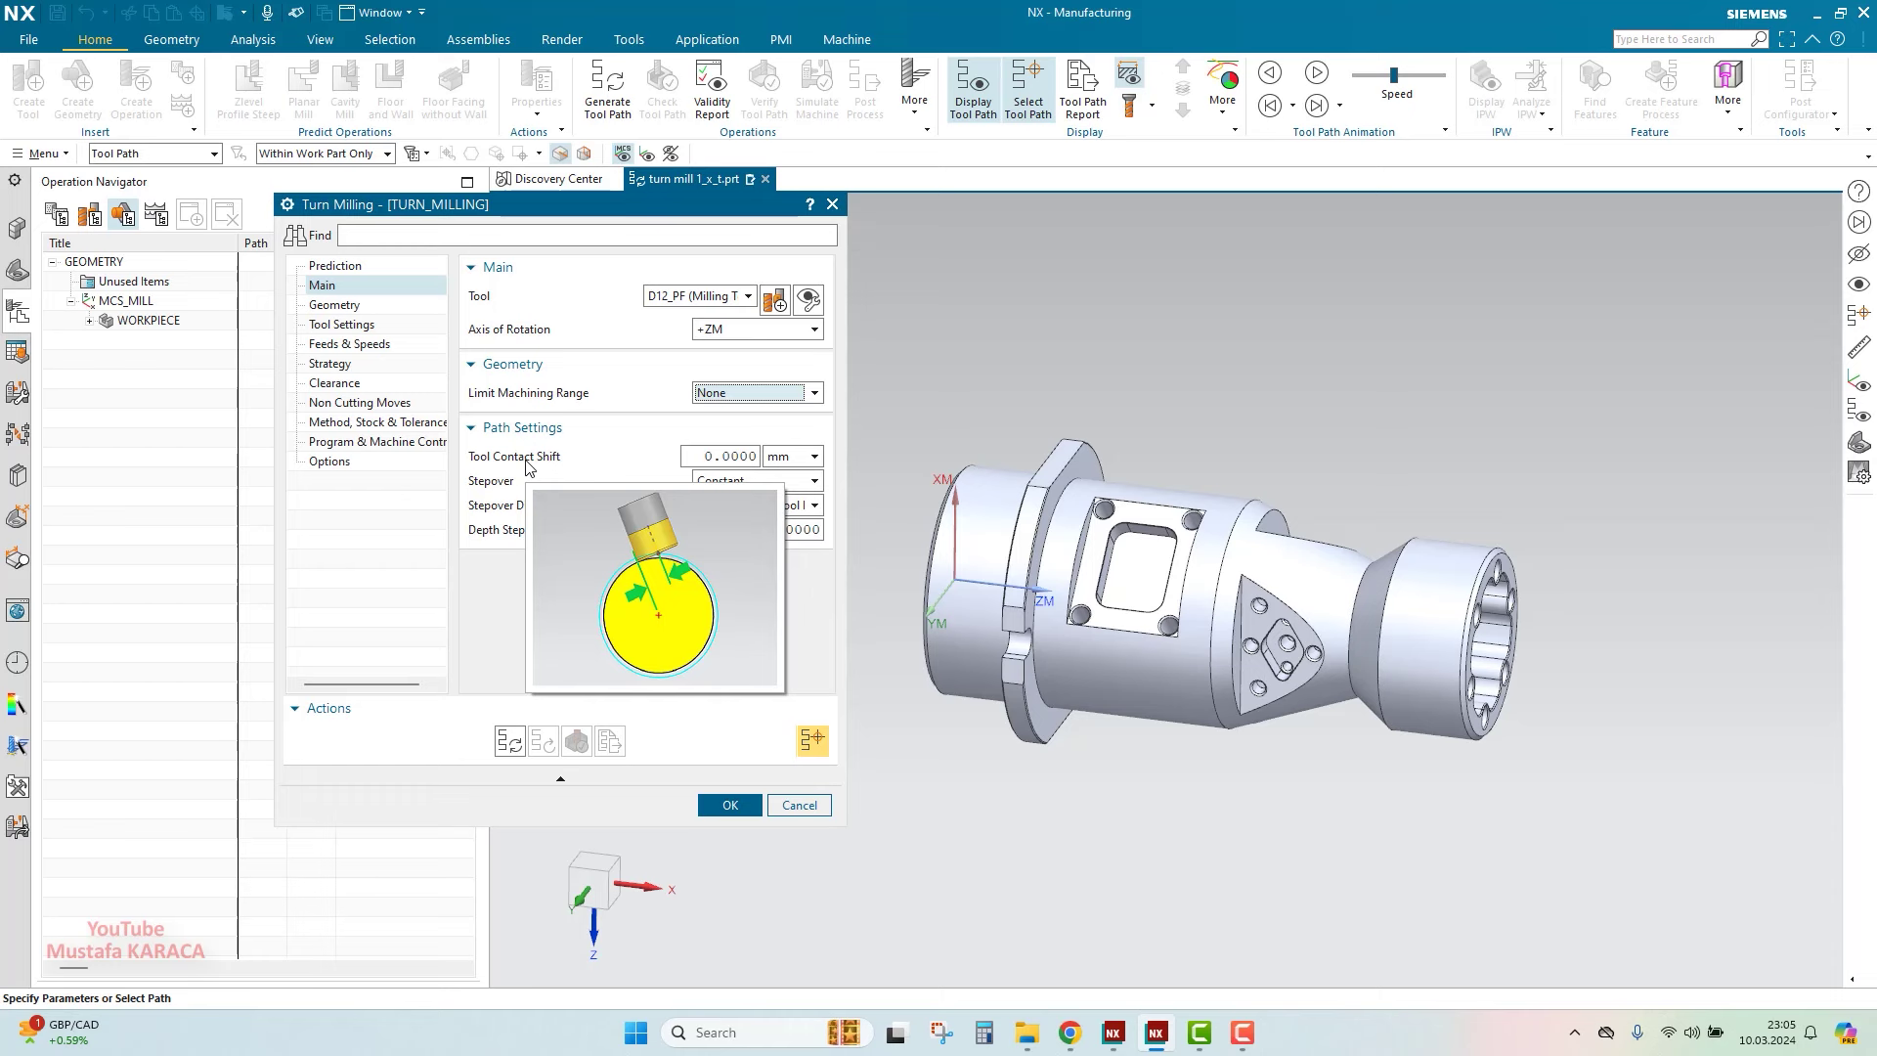
pyautogui.click(713, 457)
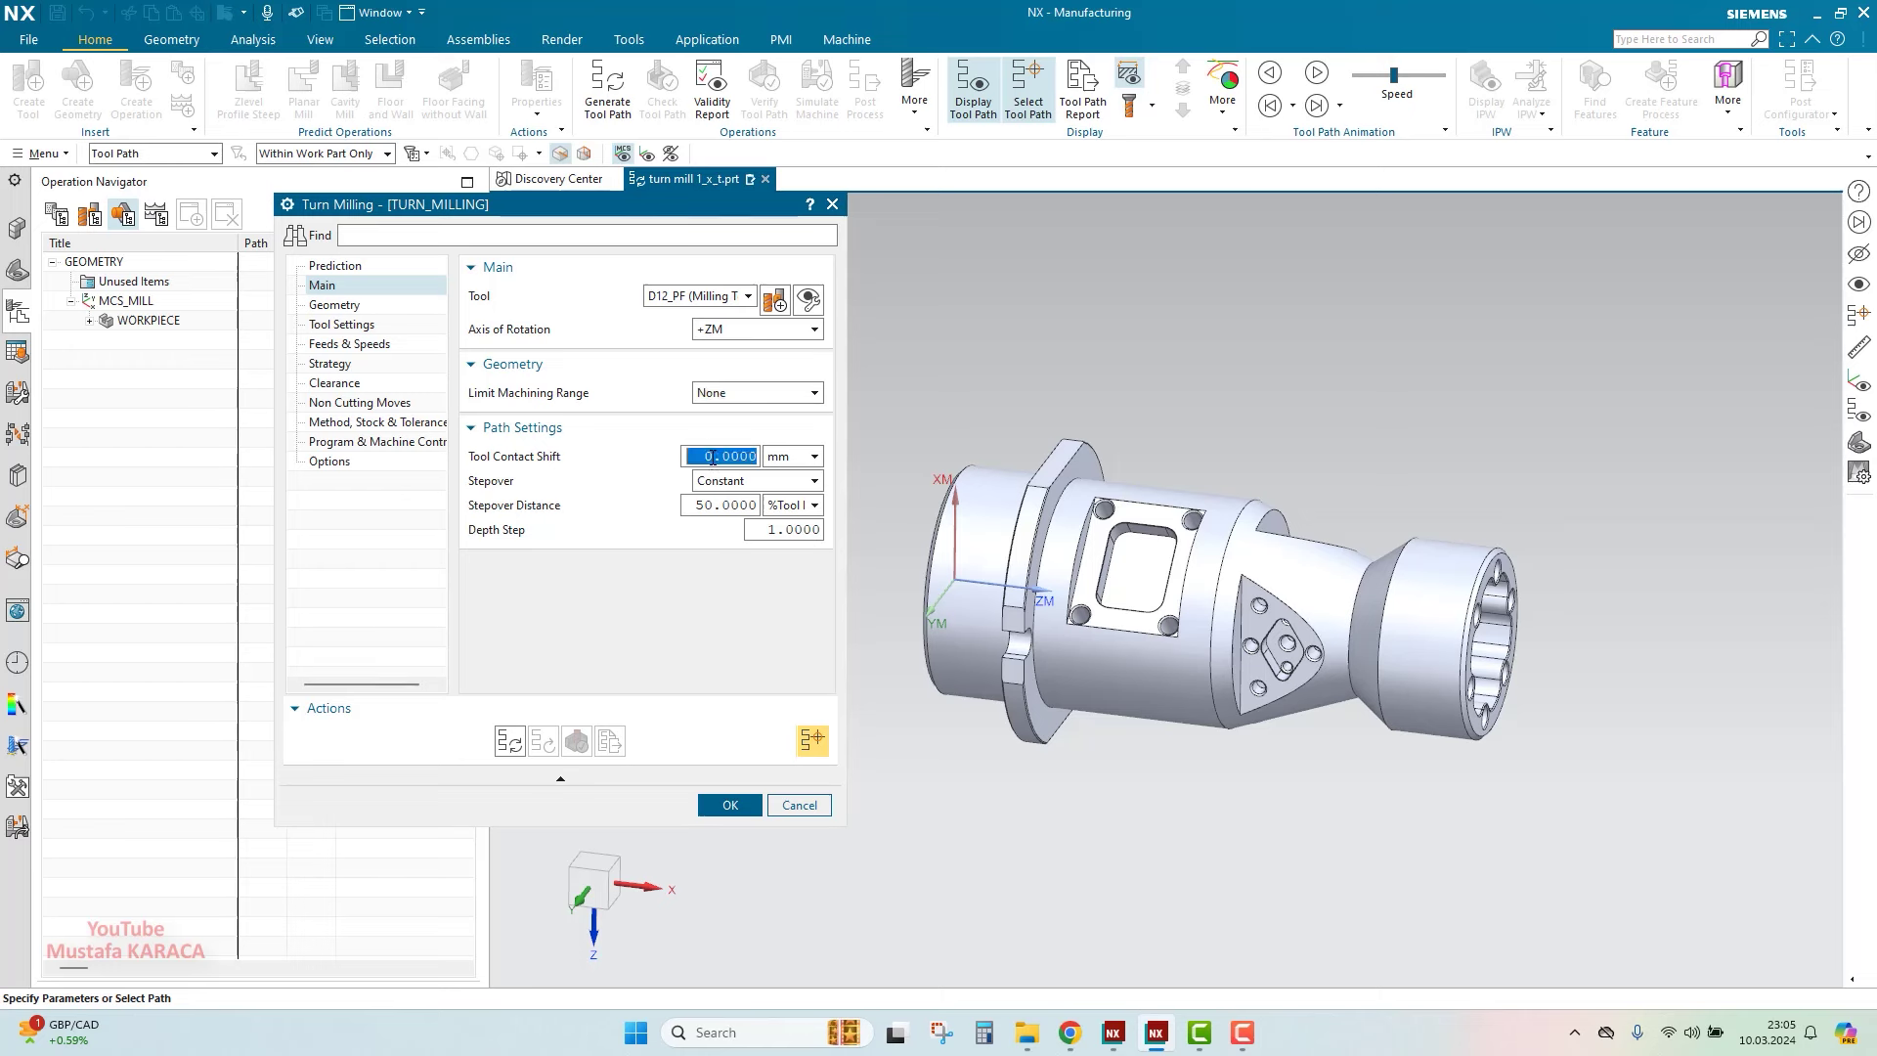
pyautogui.write('4')
pyautogui.click(715, 506)
# Review the operation's geometry and tool pages, briefly expanding the tool output registers
pyautogui.click(350, 306)
pyautogui.click(362, 324)
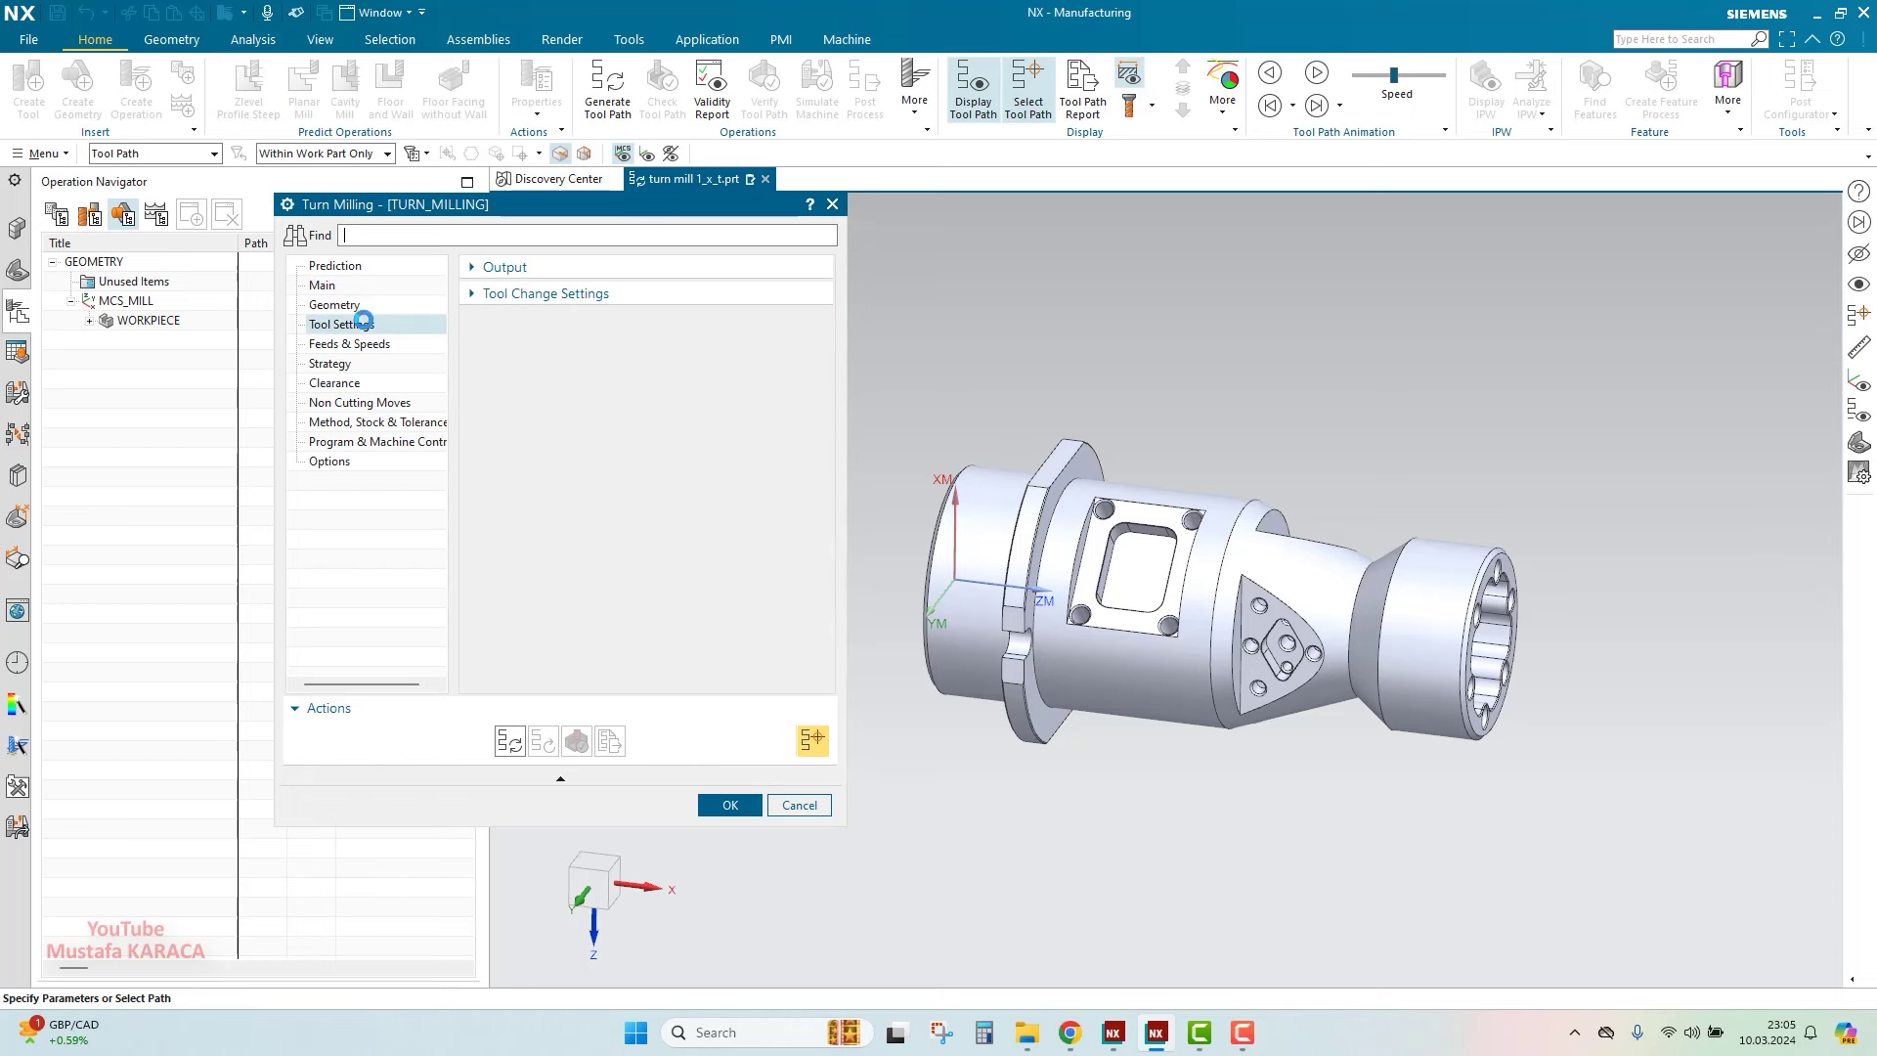
pyautogui.click(532, 266)
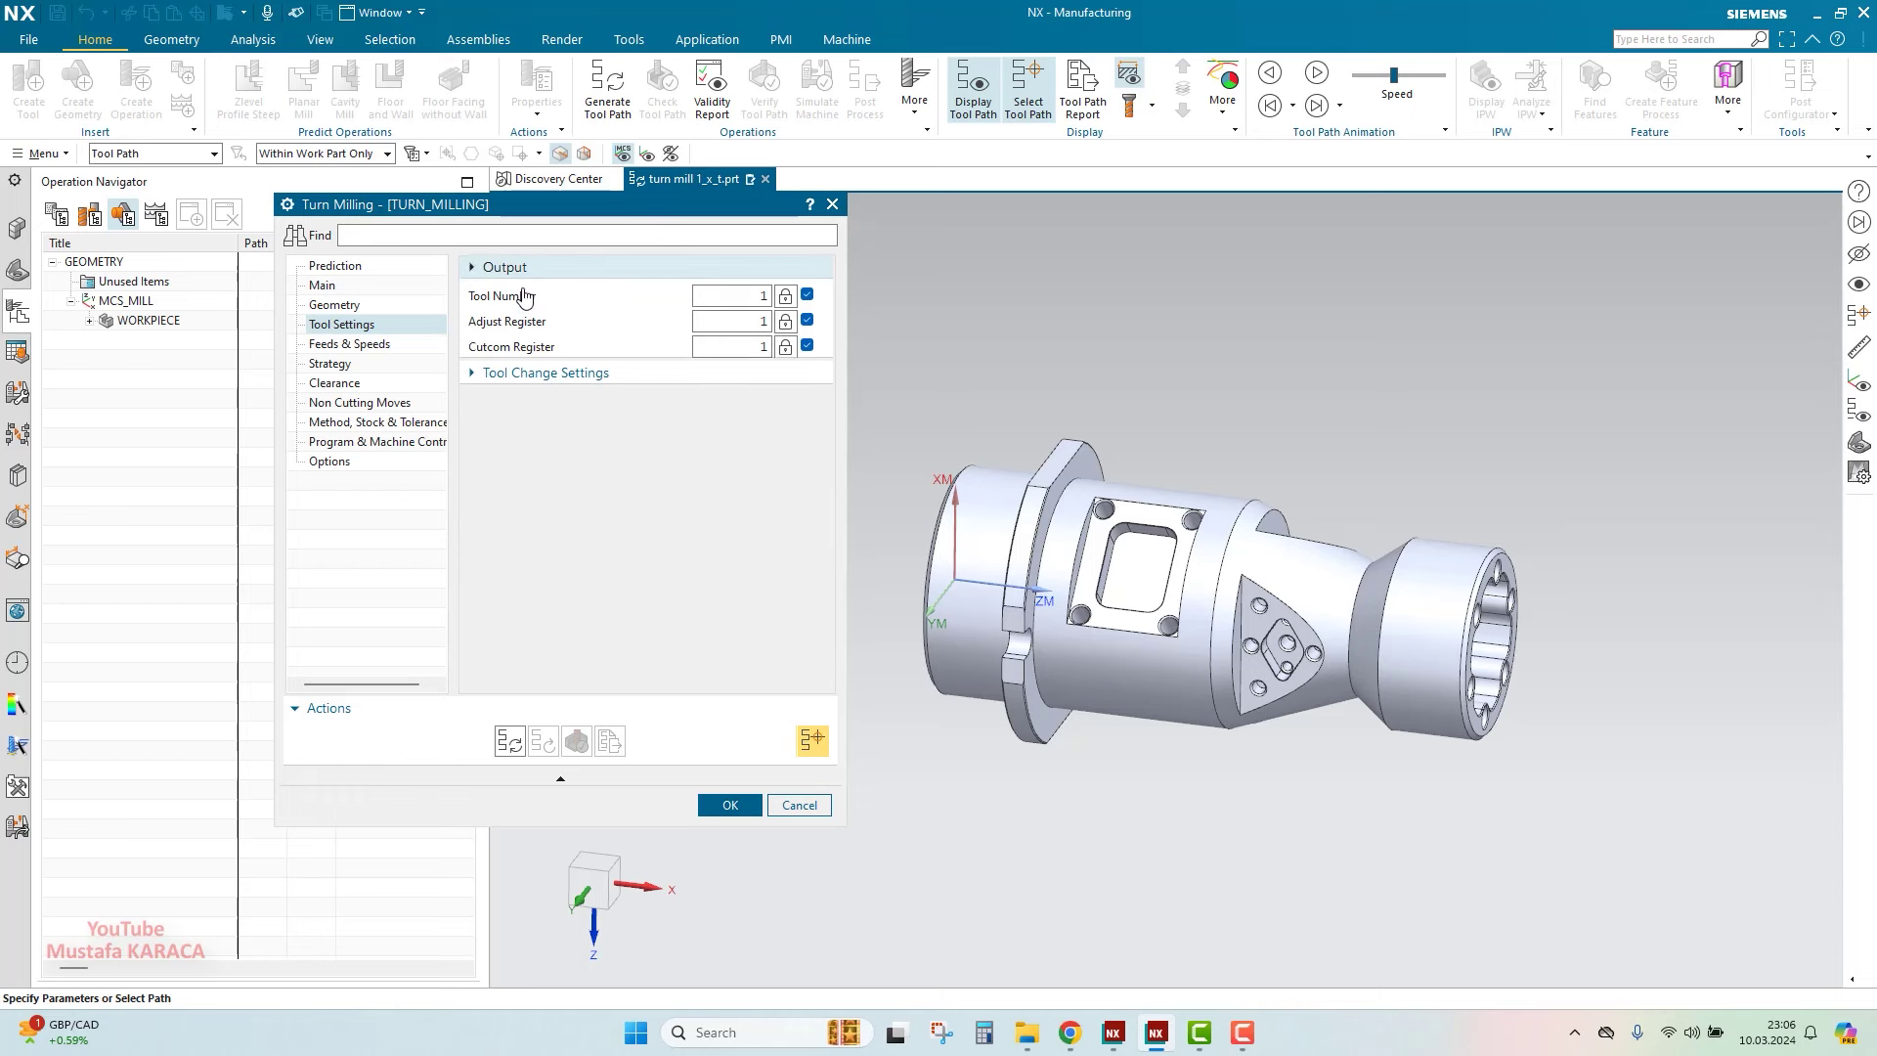
pyautogui.click(514, 267)
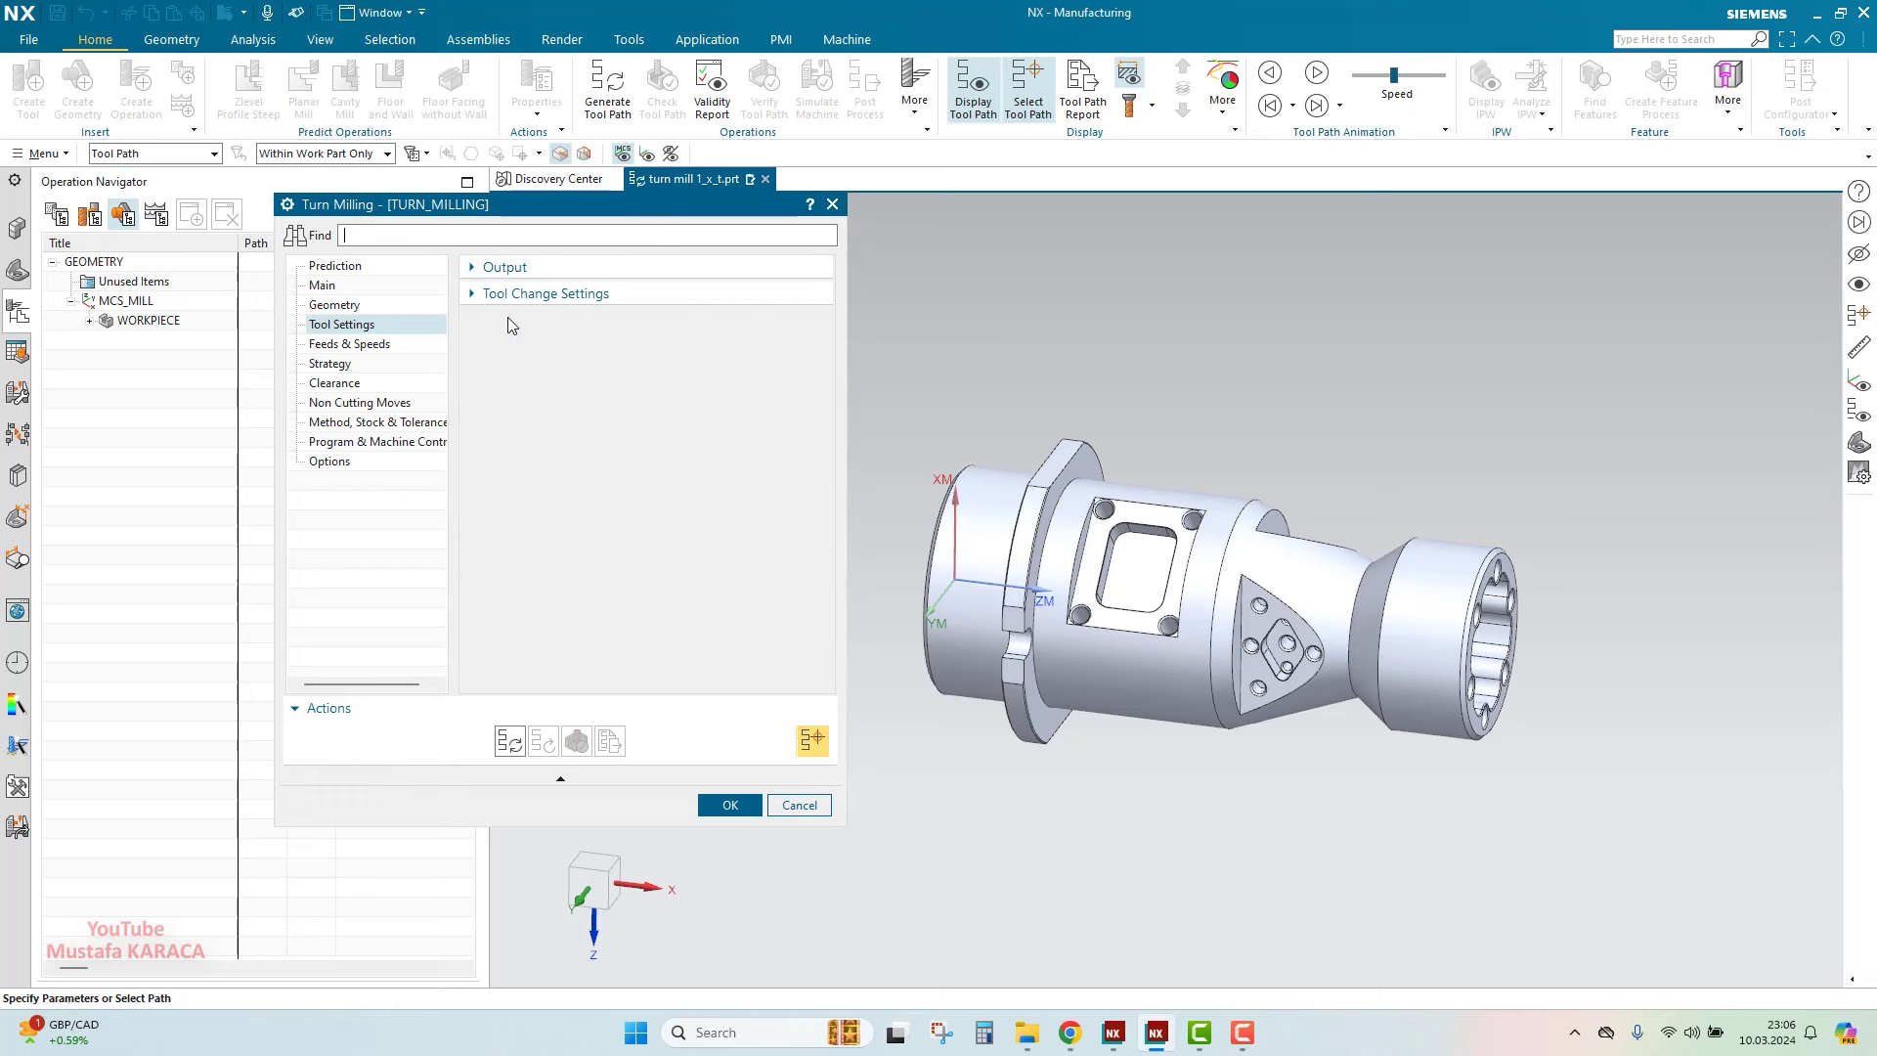
# Set the cut feed to 2500 mmpm and spindle speed to 7500 rpm, recalculating the feeds
pyautogui.click(363, 346)
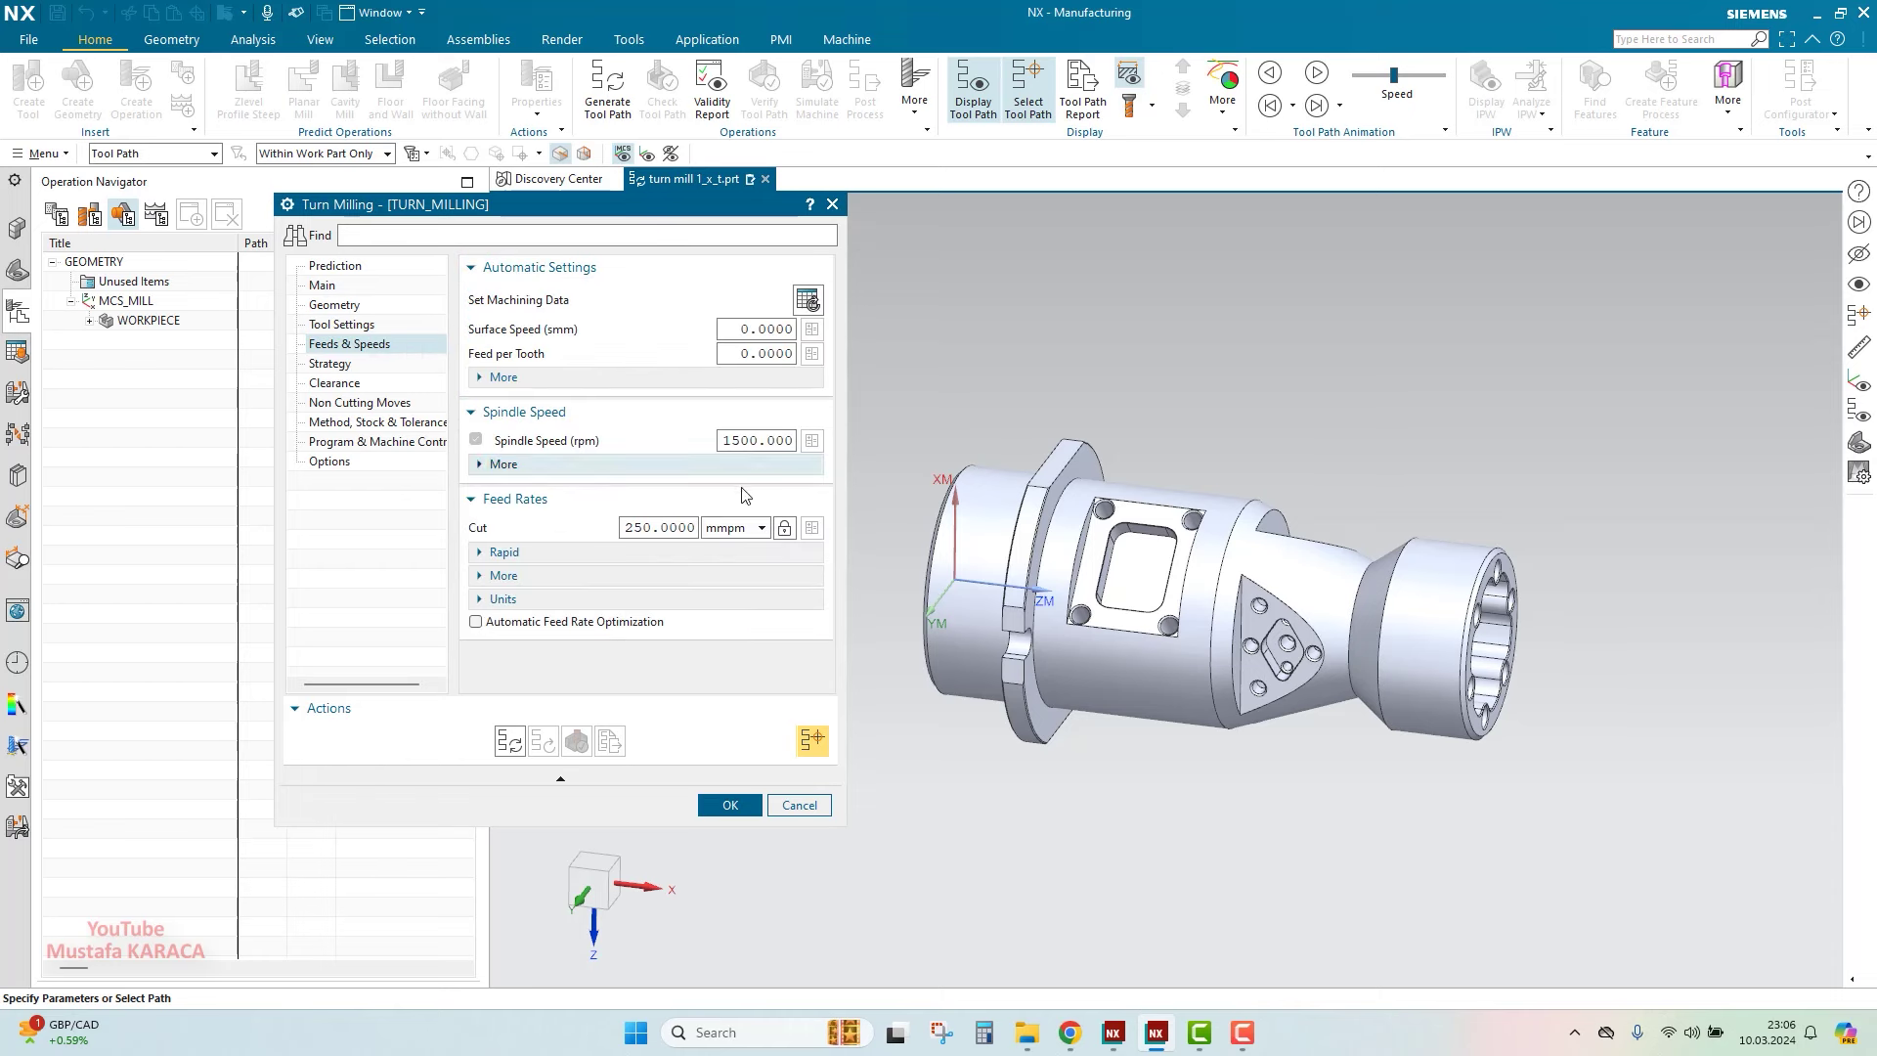
pyautogui.doubleClick(664, 527)
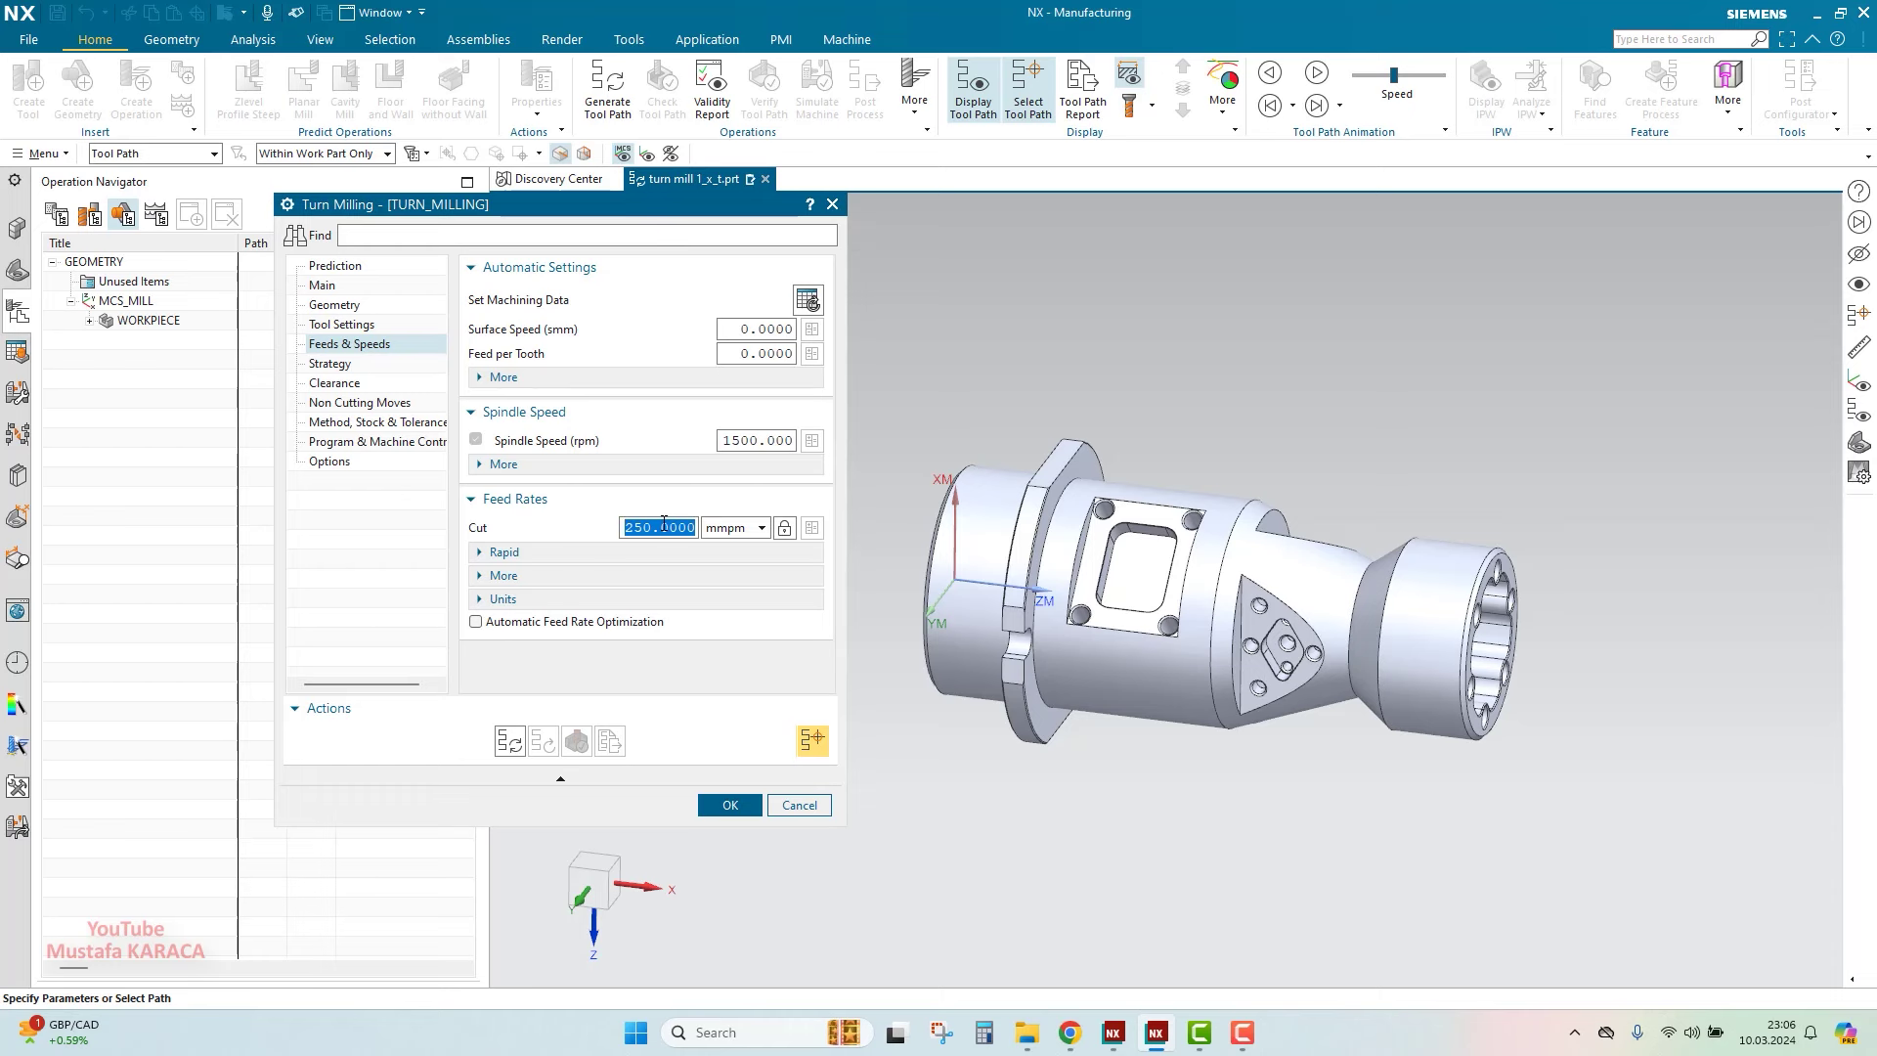
pyautogui.write('2500')
pyautogui.press('Return')
pyautogui.doubleClick(738, 441)
pyautogui.write('7500')
pyautogui.press('Return')
pyautogui.click(811, 441)
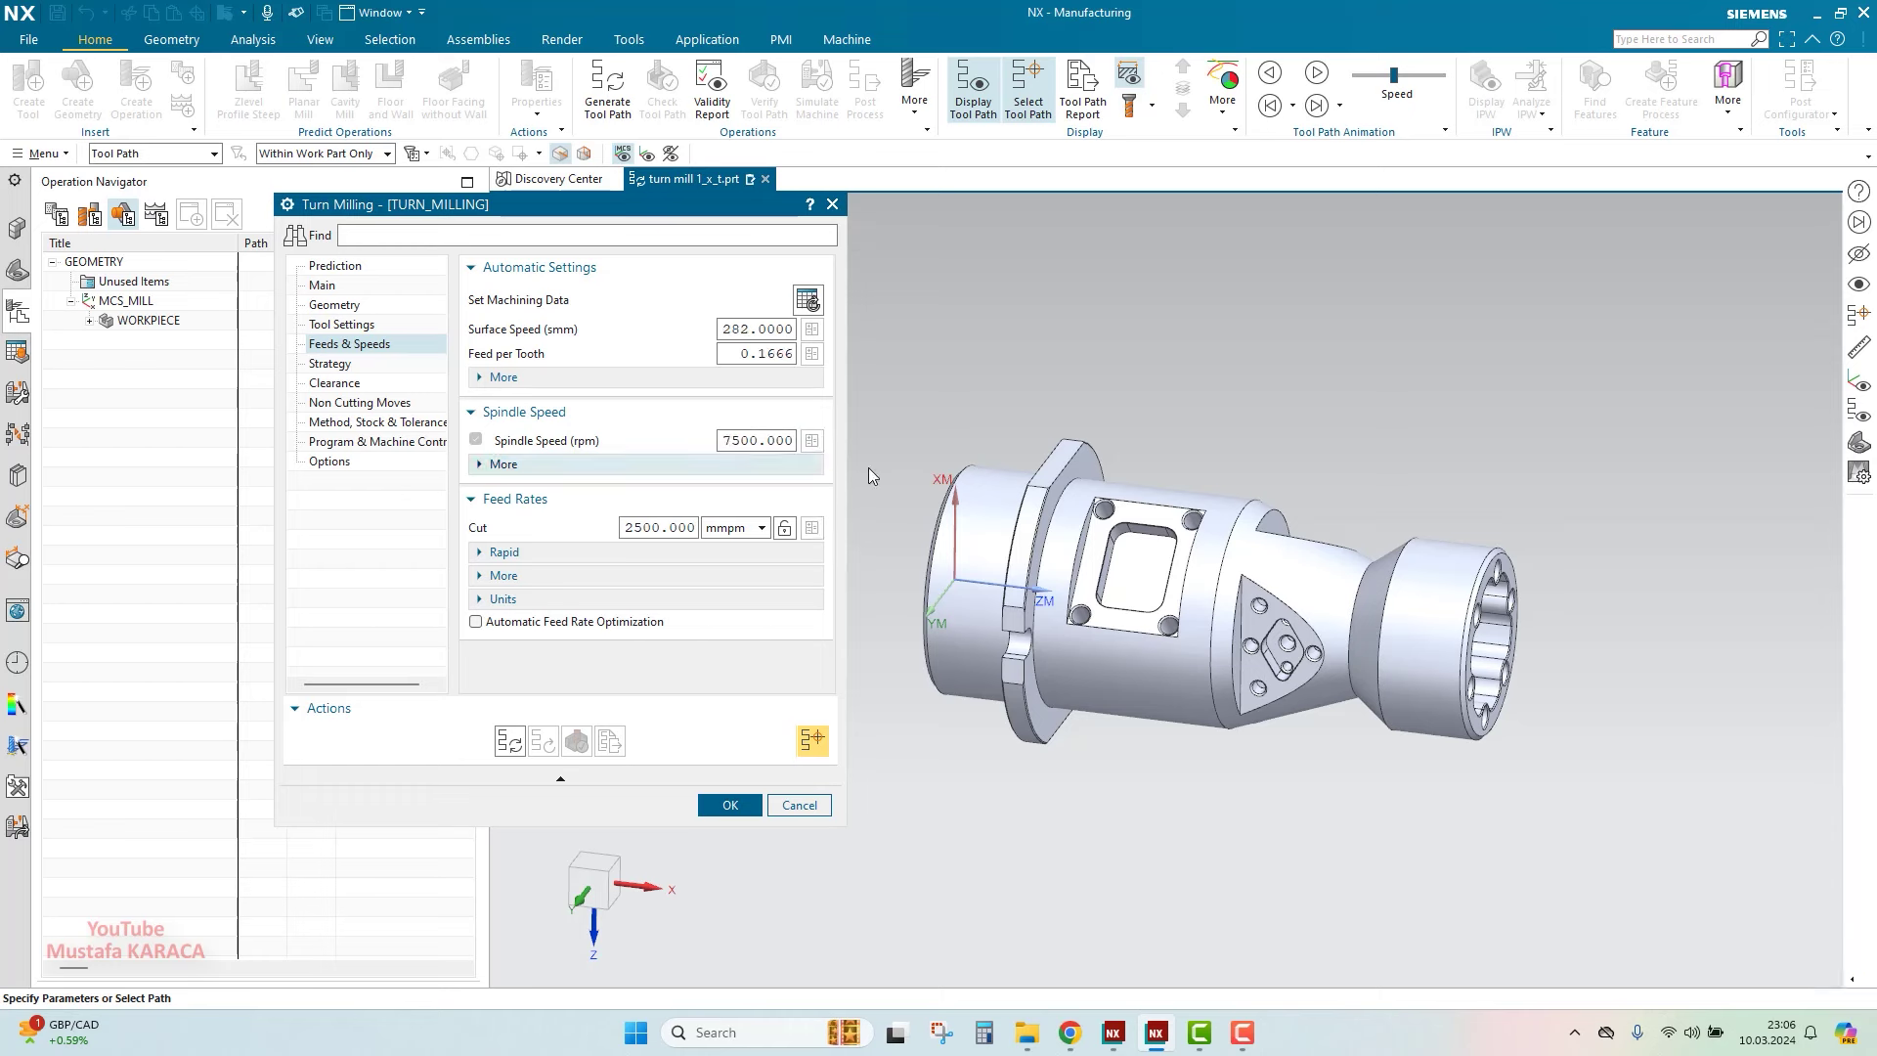
pyautogui.click(332, 364)
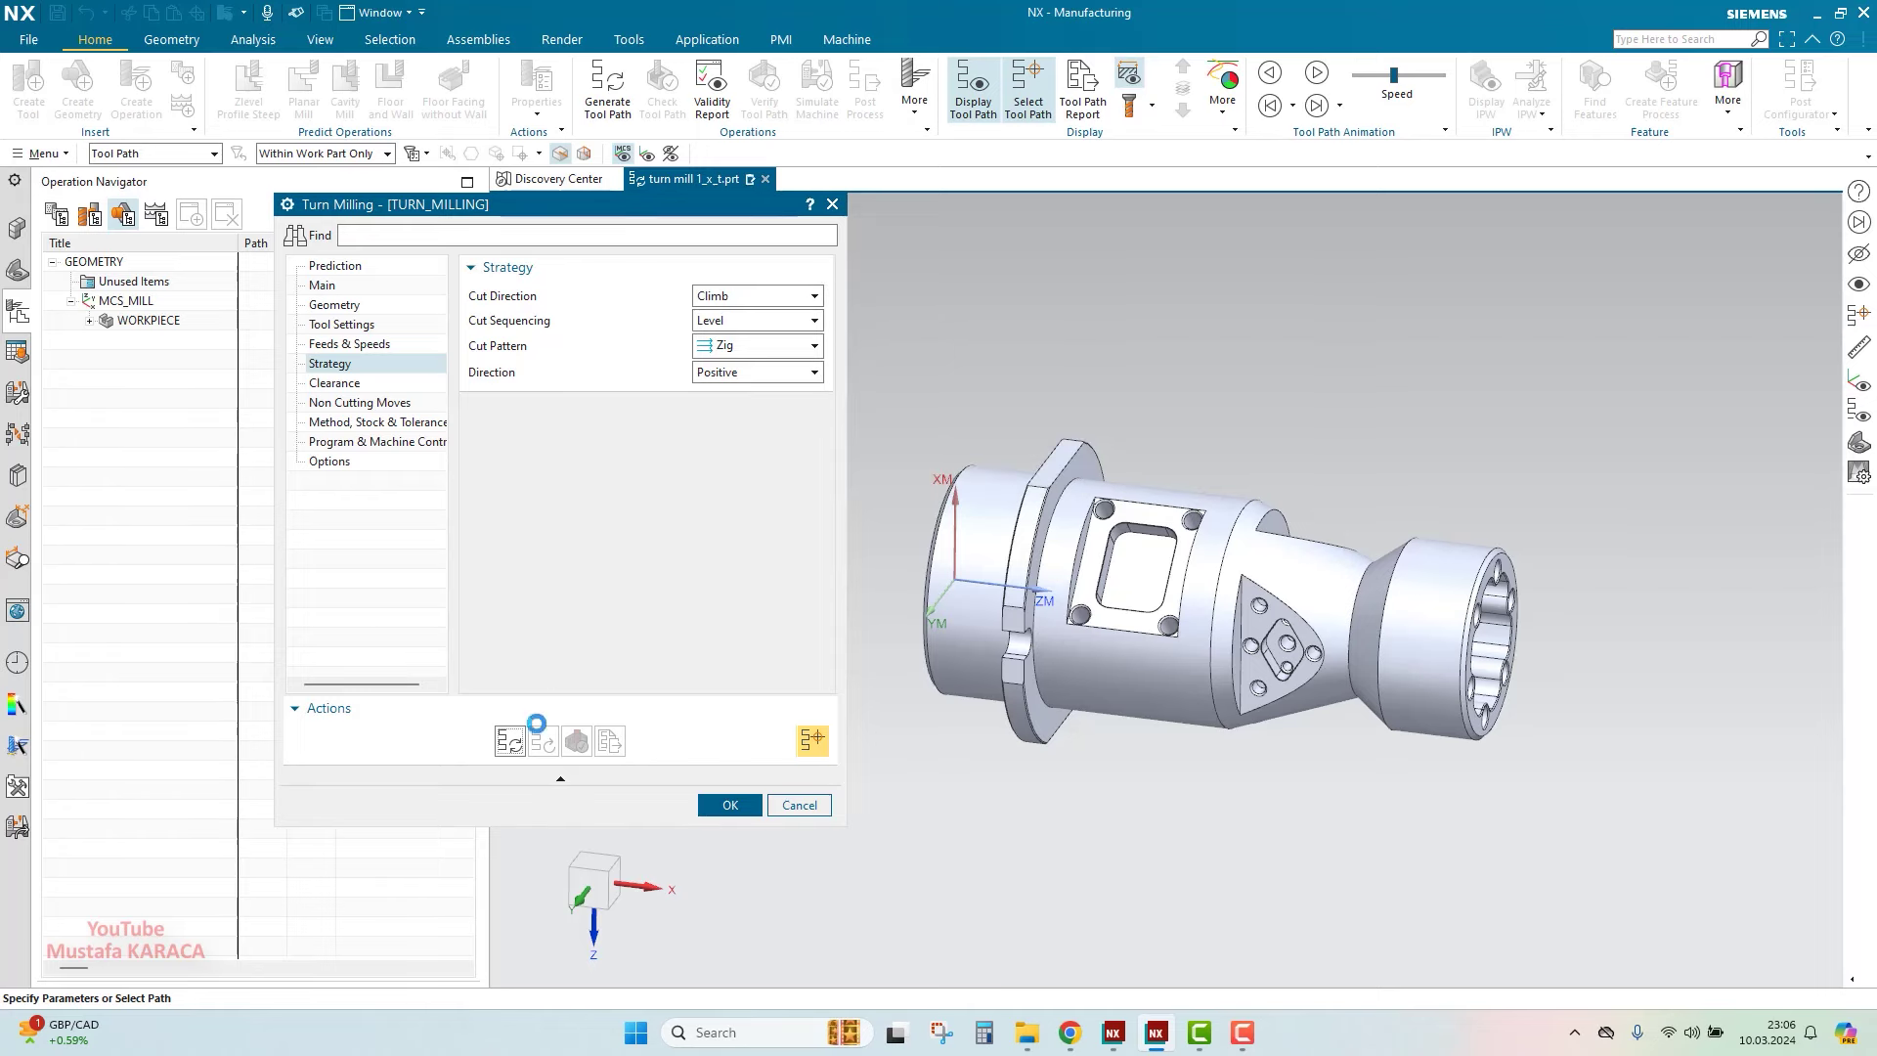
# Generate the 3344-motion toolpath and play its 3D Dynamic simulation at animation speed 5
pyautogui.click(510, 741)
pyautogui.moveTo(1230, 562)
pyautogui.mouseDown(button='middle')
pyautogui.moveTo(1137, 565)
pyautogui.moveTo(1210, 574)
pyautogui.moveTo(1223, 601)
pyautogui.mouseUp(button='middle')
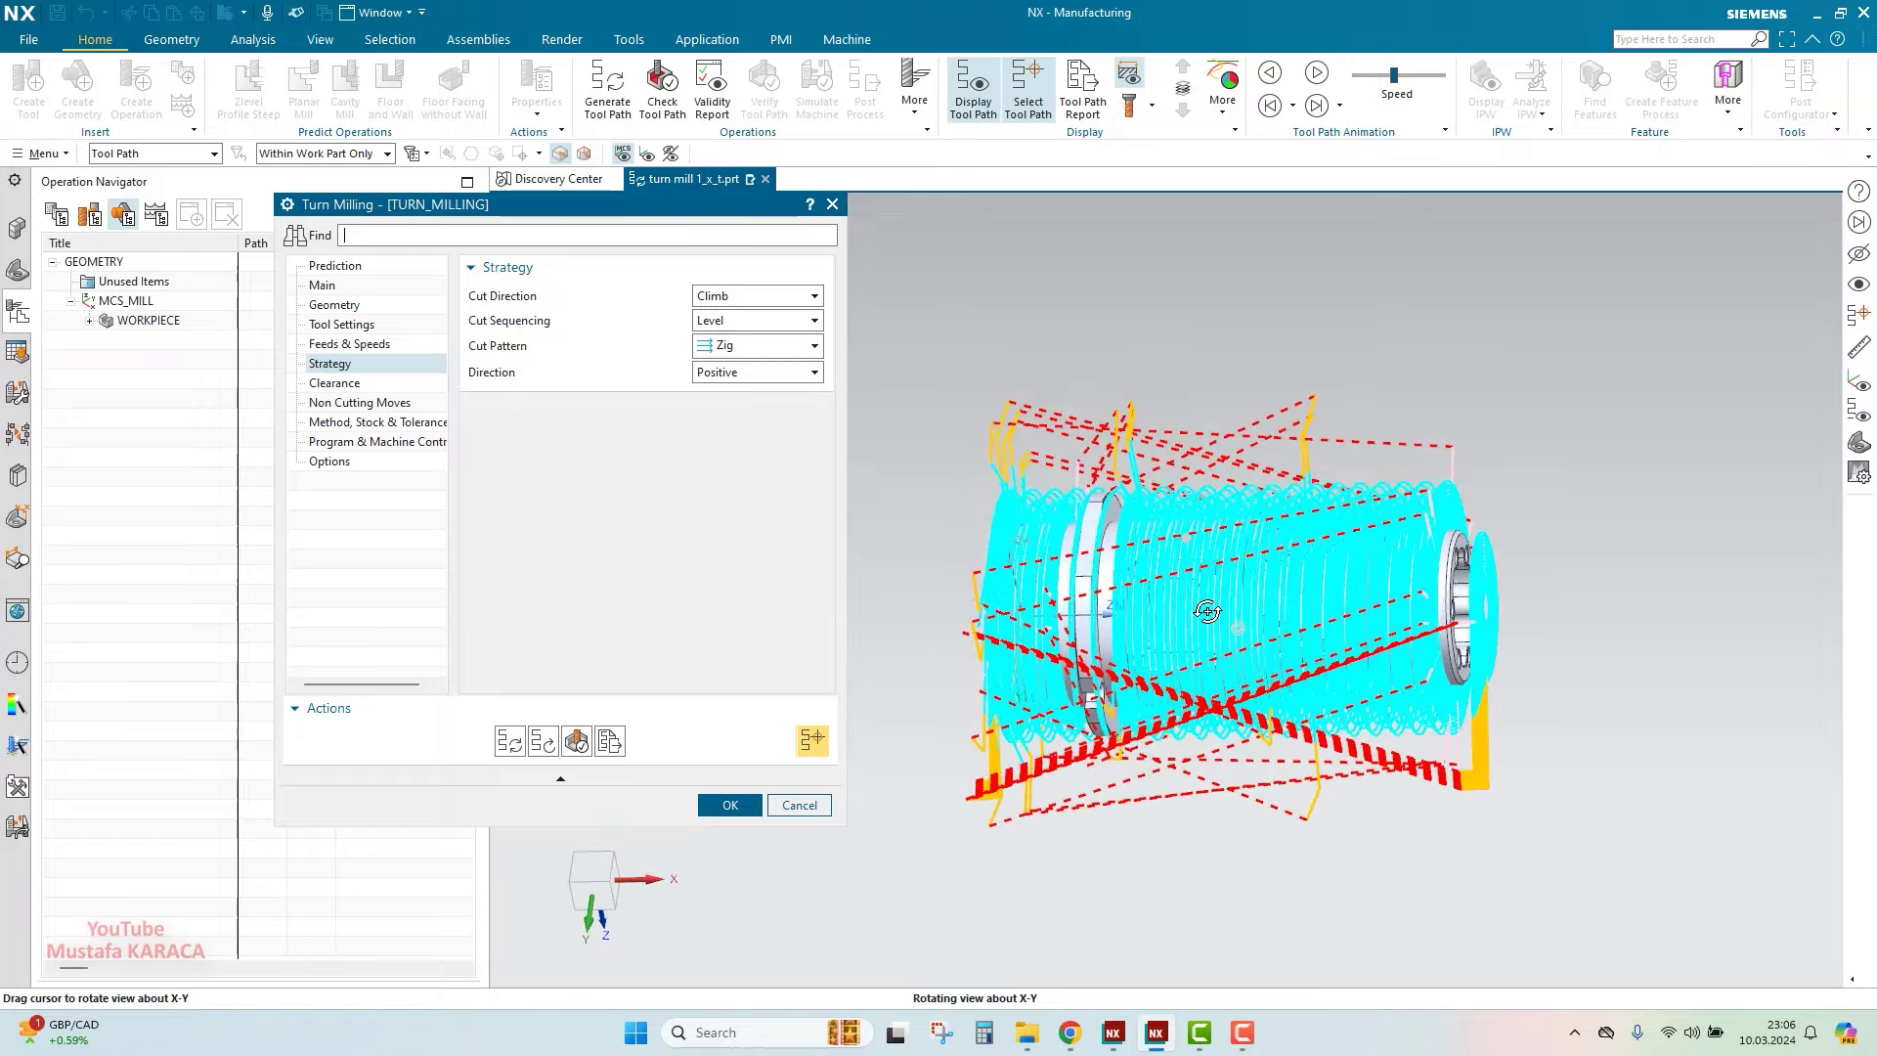
pyautogui.click(582, 741)
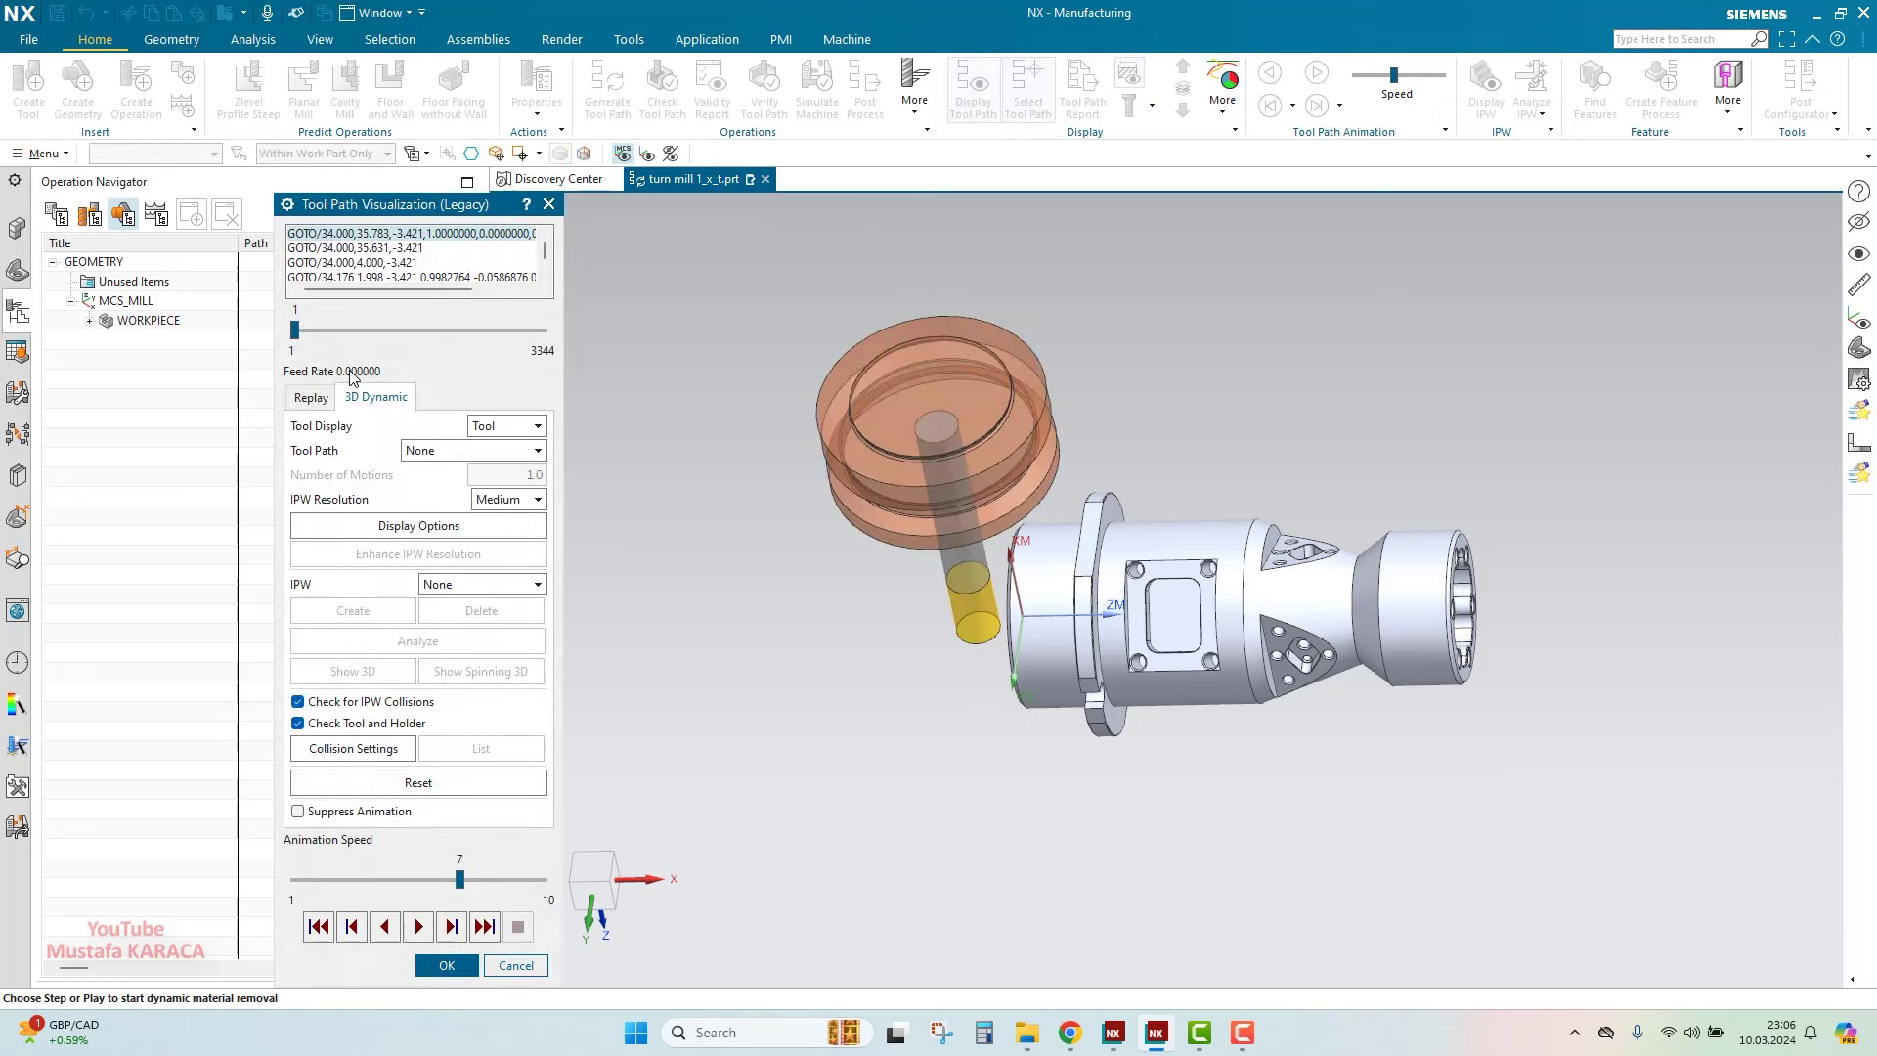
pyautogui.click(419, 926)
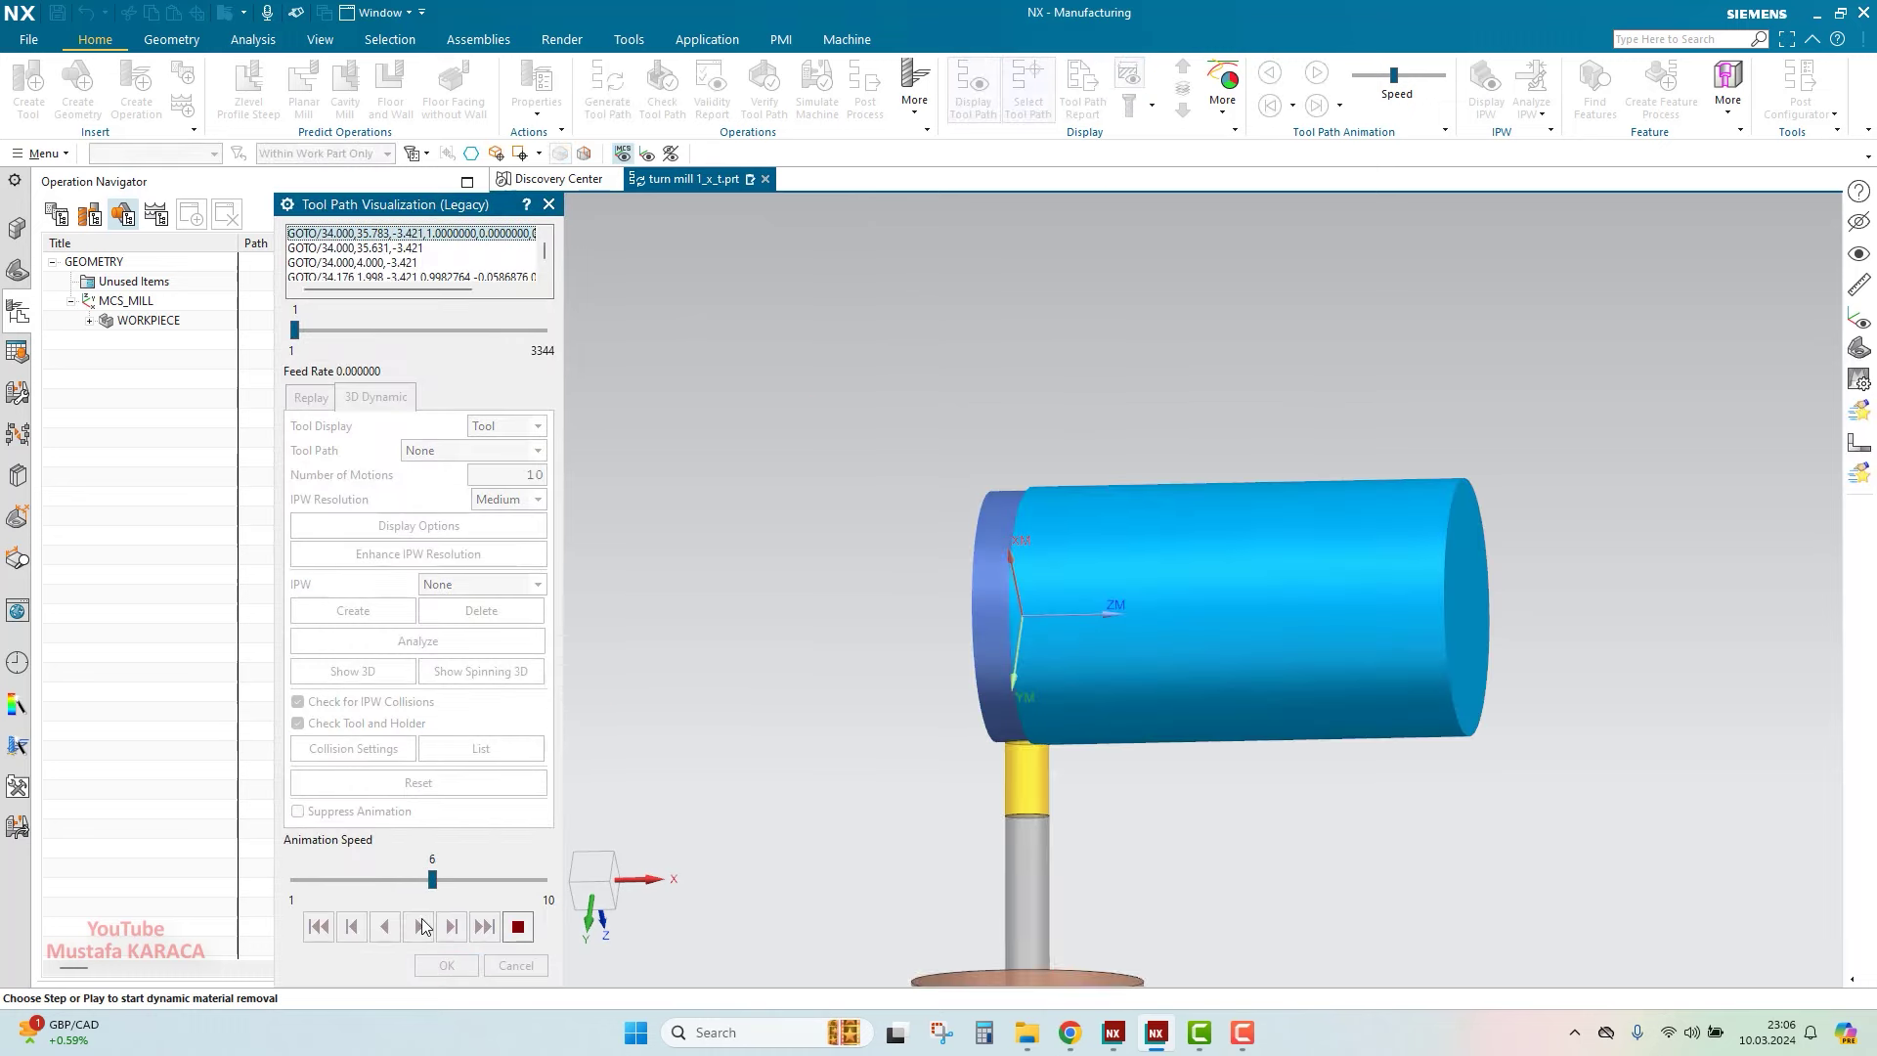
pyautogui.moveTo(433, 879)
pyautogui.mouseDown()
pyautogui.moveTo(377, 881)
pyautogui.moveTo(448, 880)
pyautogui.mouseUp()
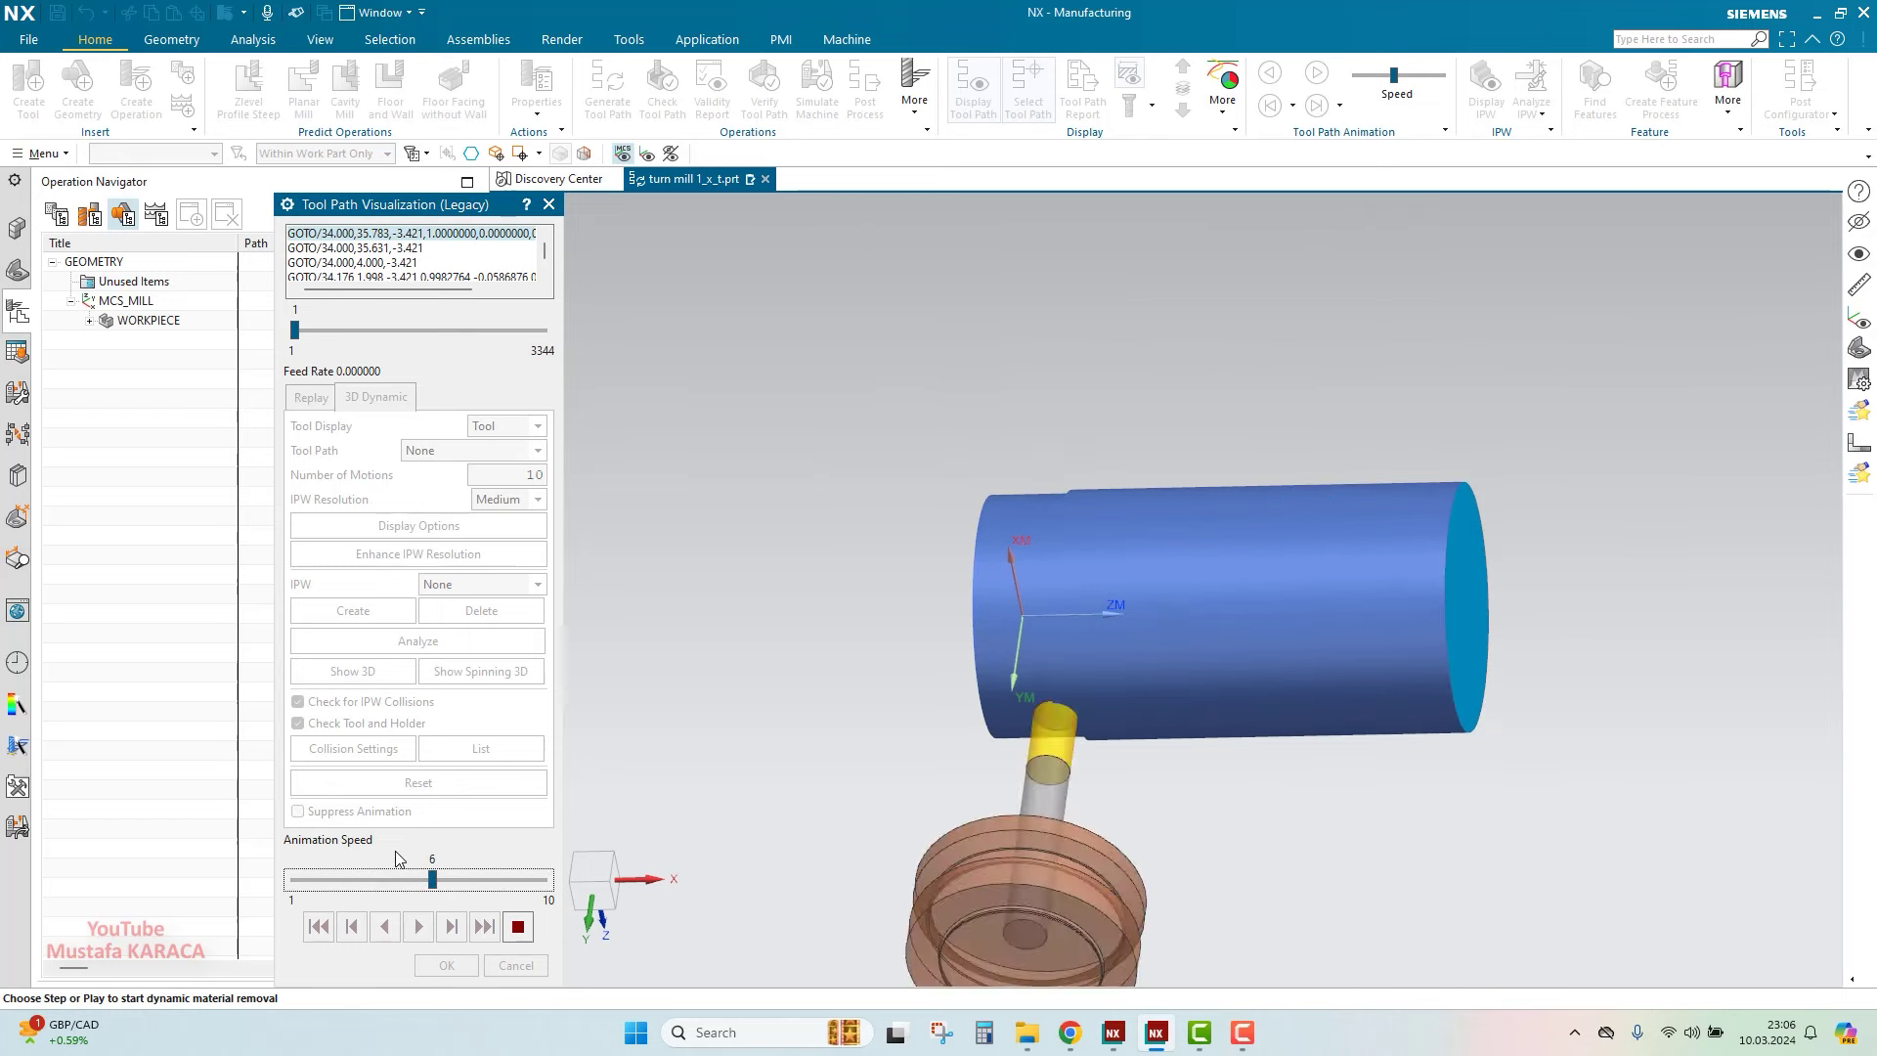
pyautogui.click(379, 876)
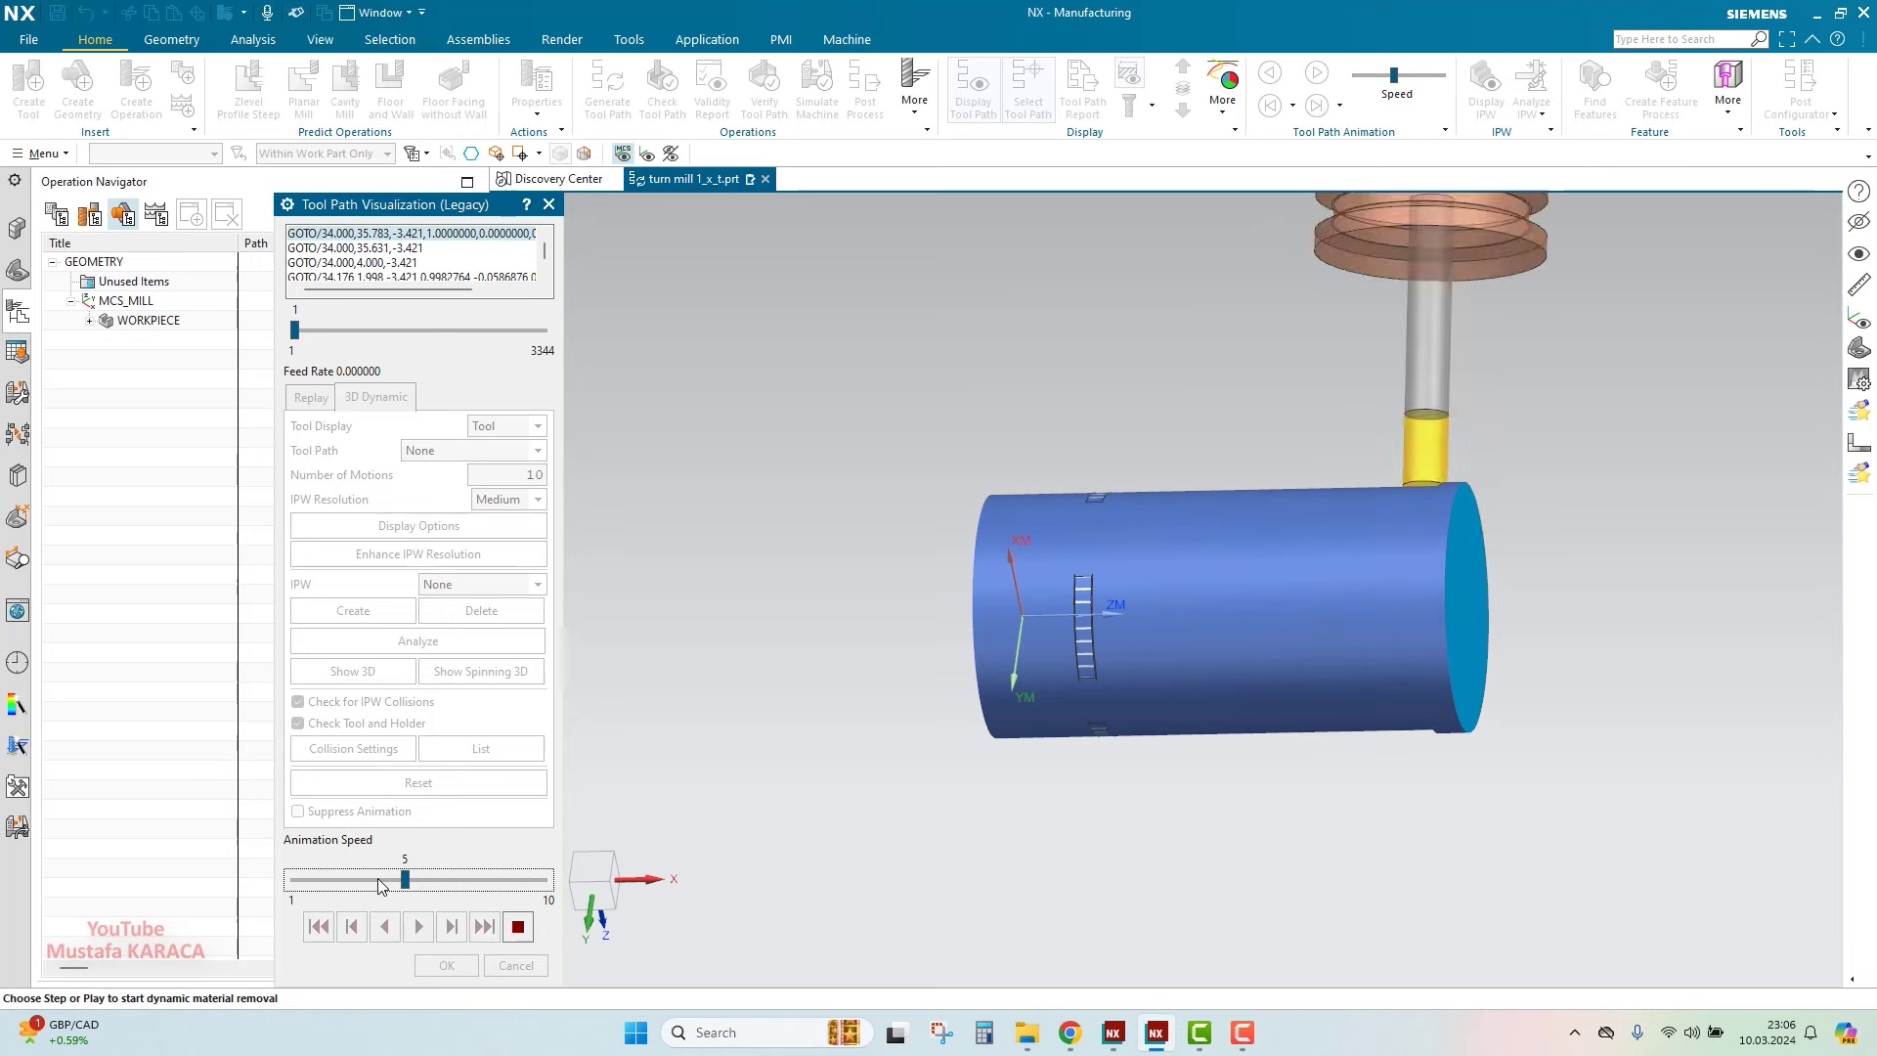
pyautogui.click(518, 927)
pyautogui.click(460, 965)
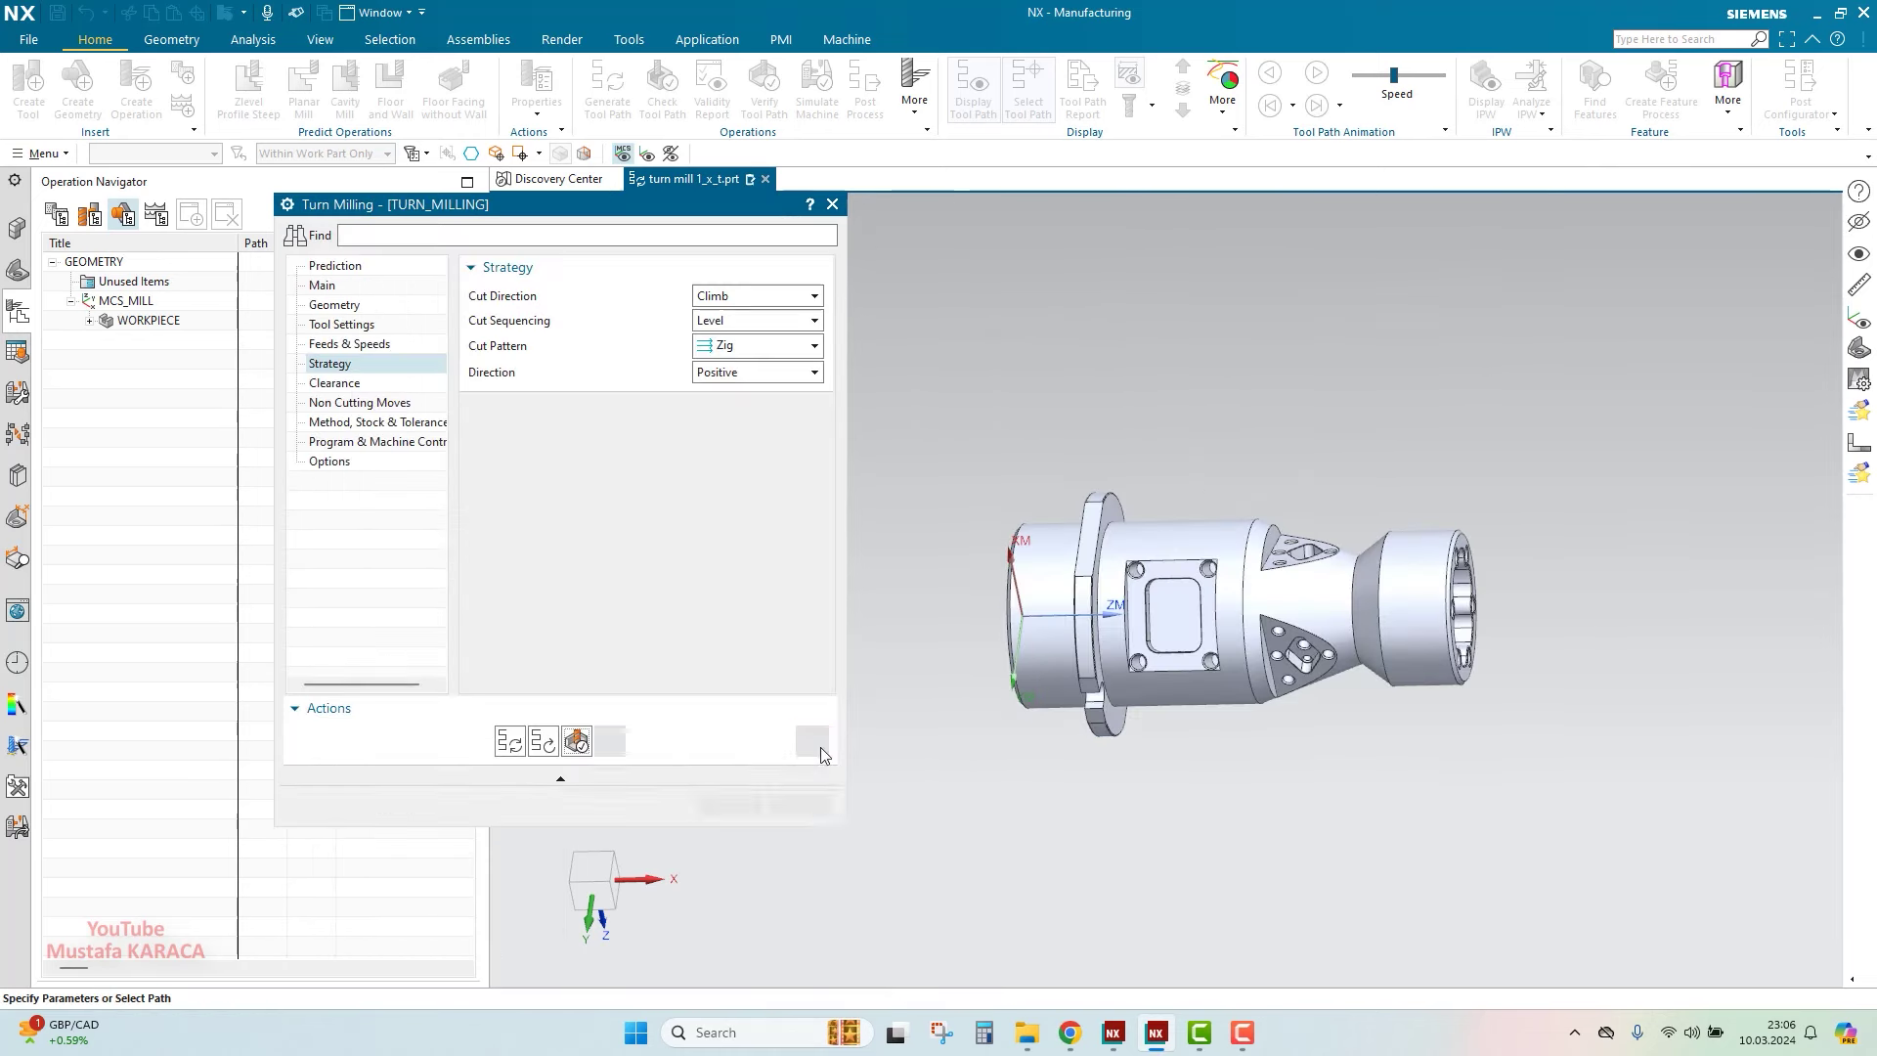
# Switch cut direction to Conventional and sequencing to Region, then regenerate the toolpath
pyautogui.click(717, 295)
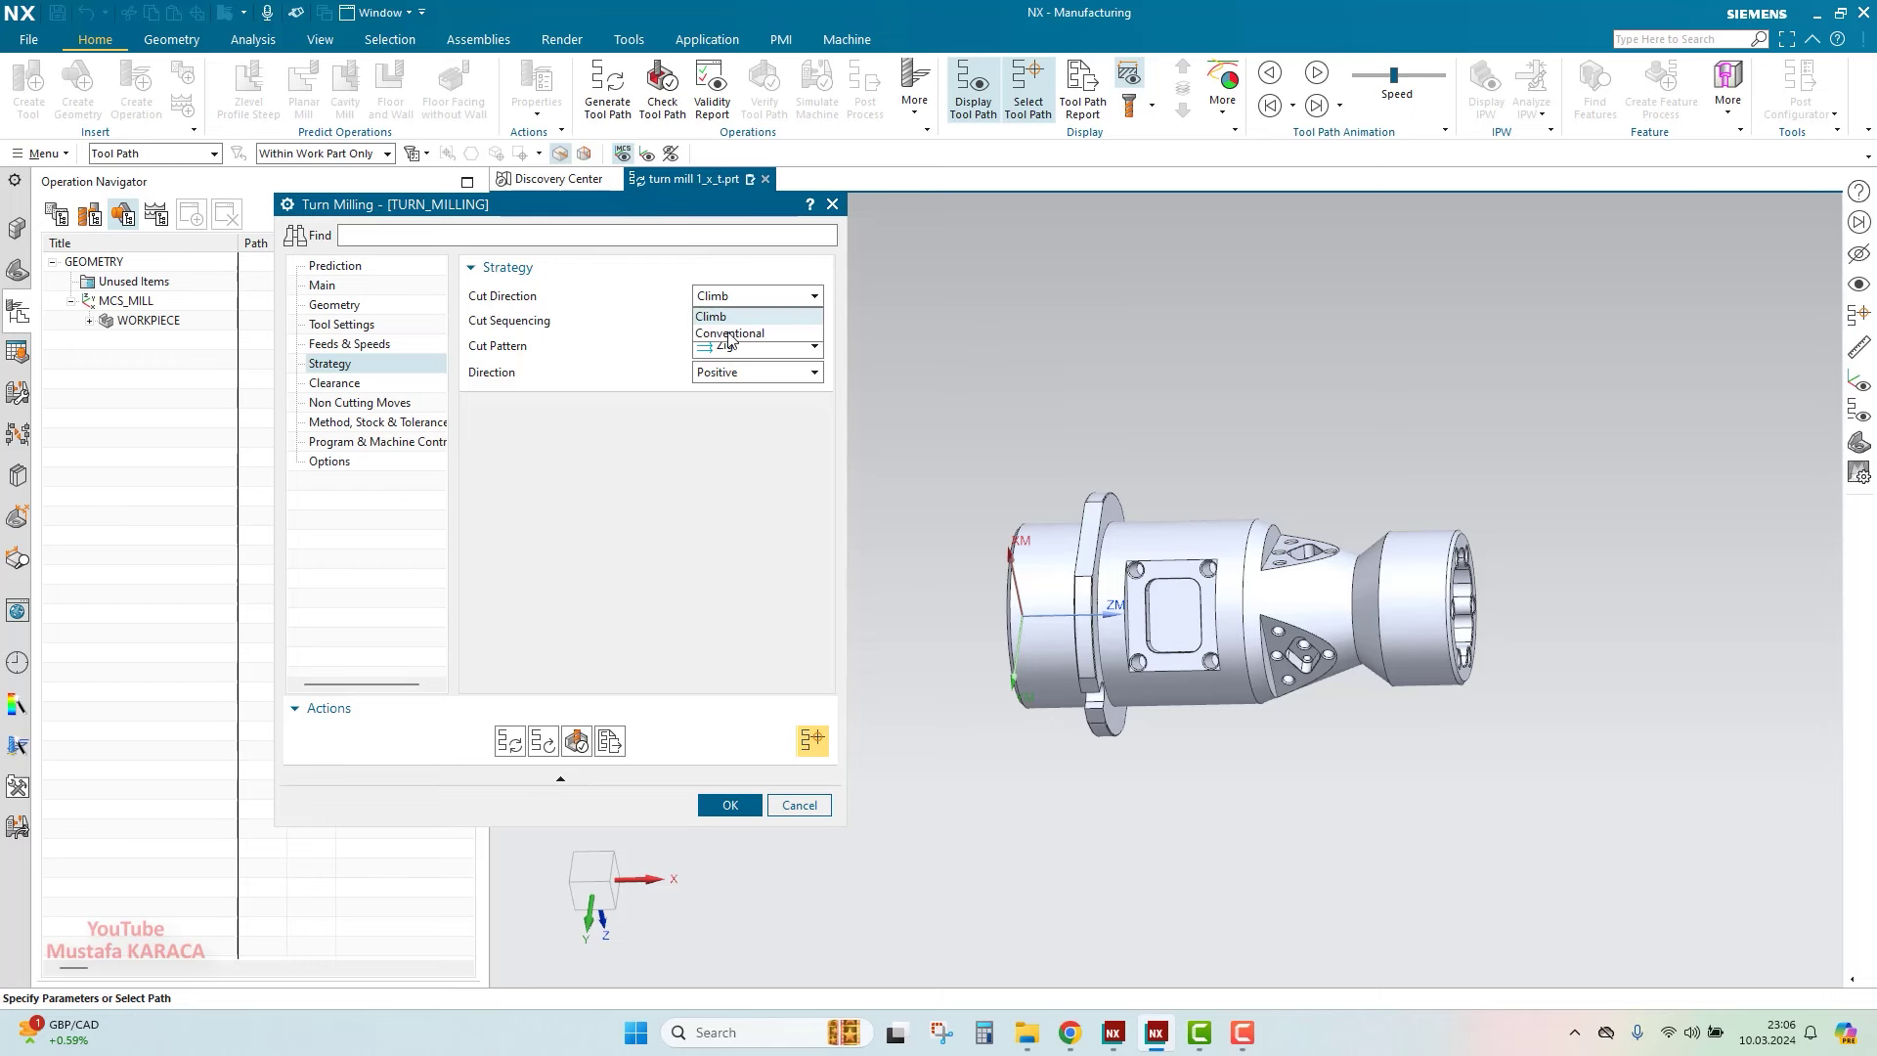
pyautogui.click(729, 333)
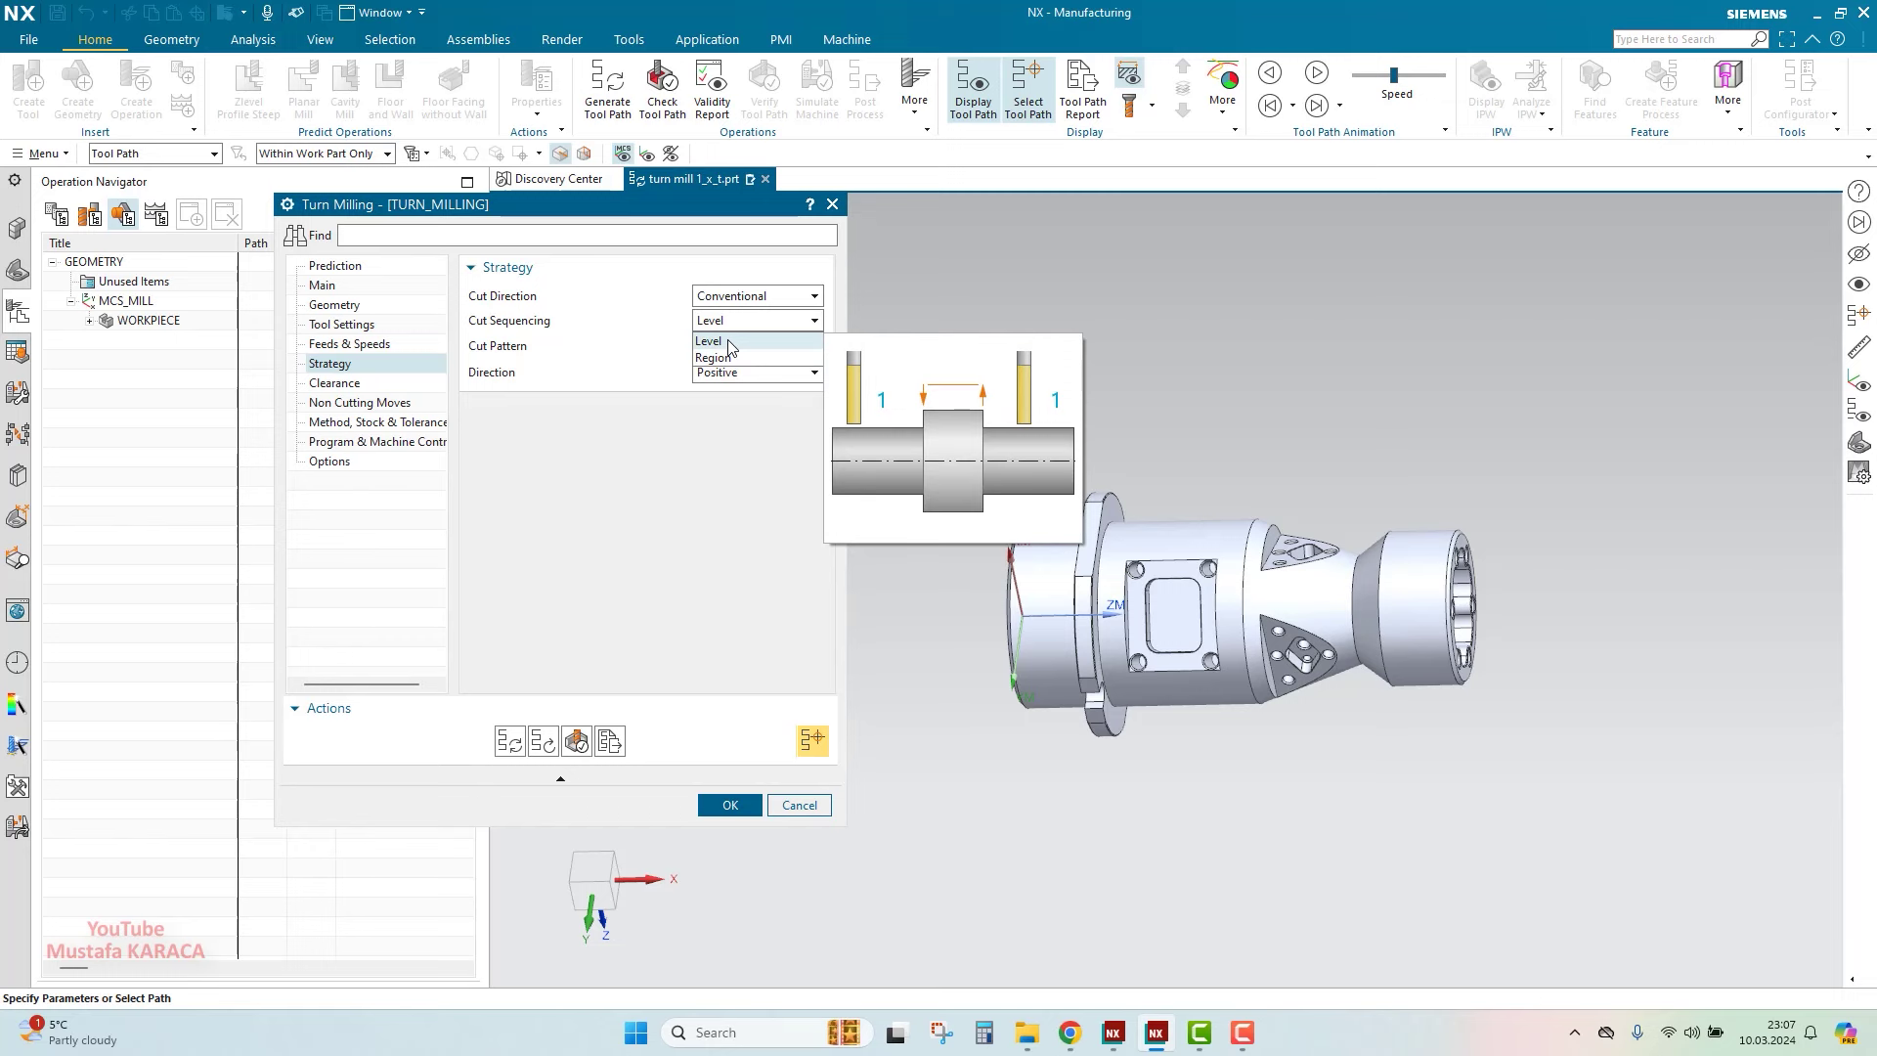
pyautogui.click(728, 358)
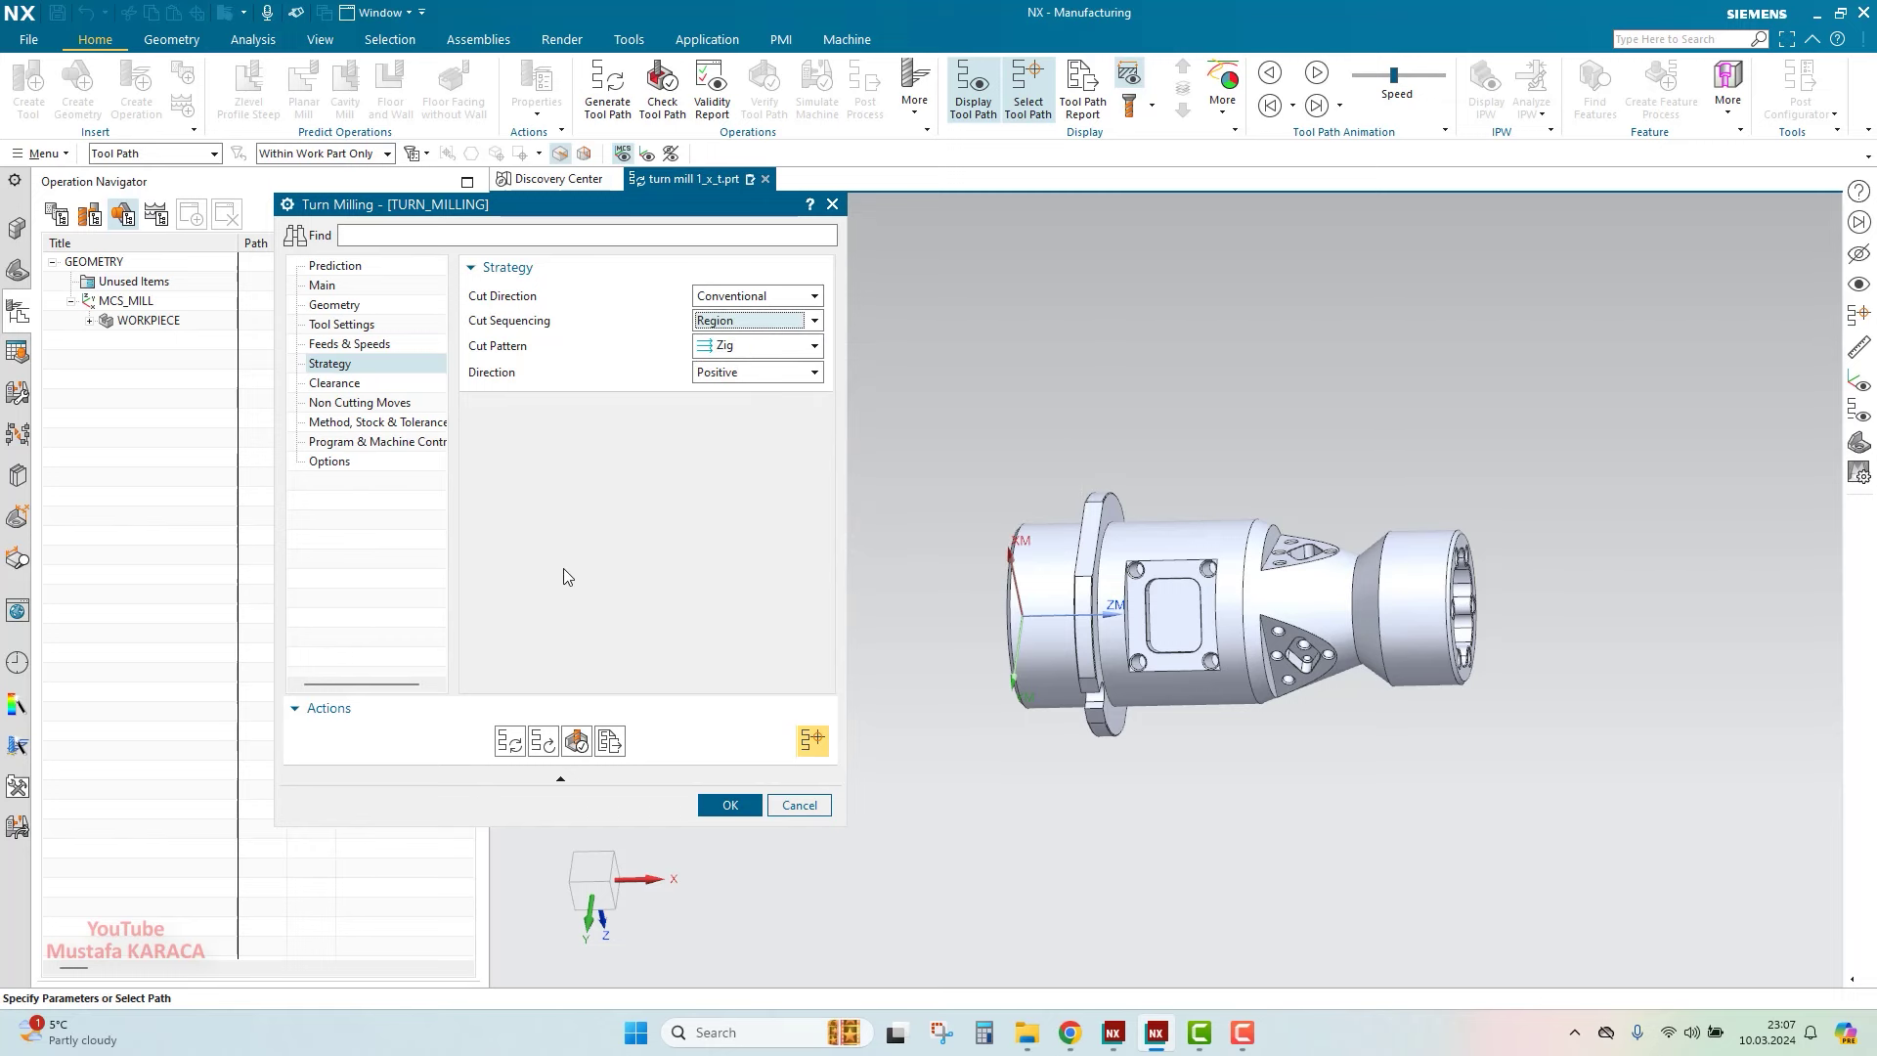
pyautogui.click(516, 744)
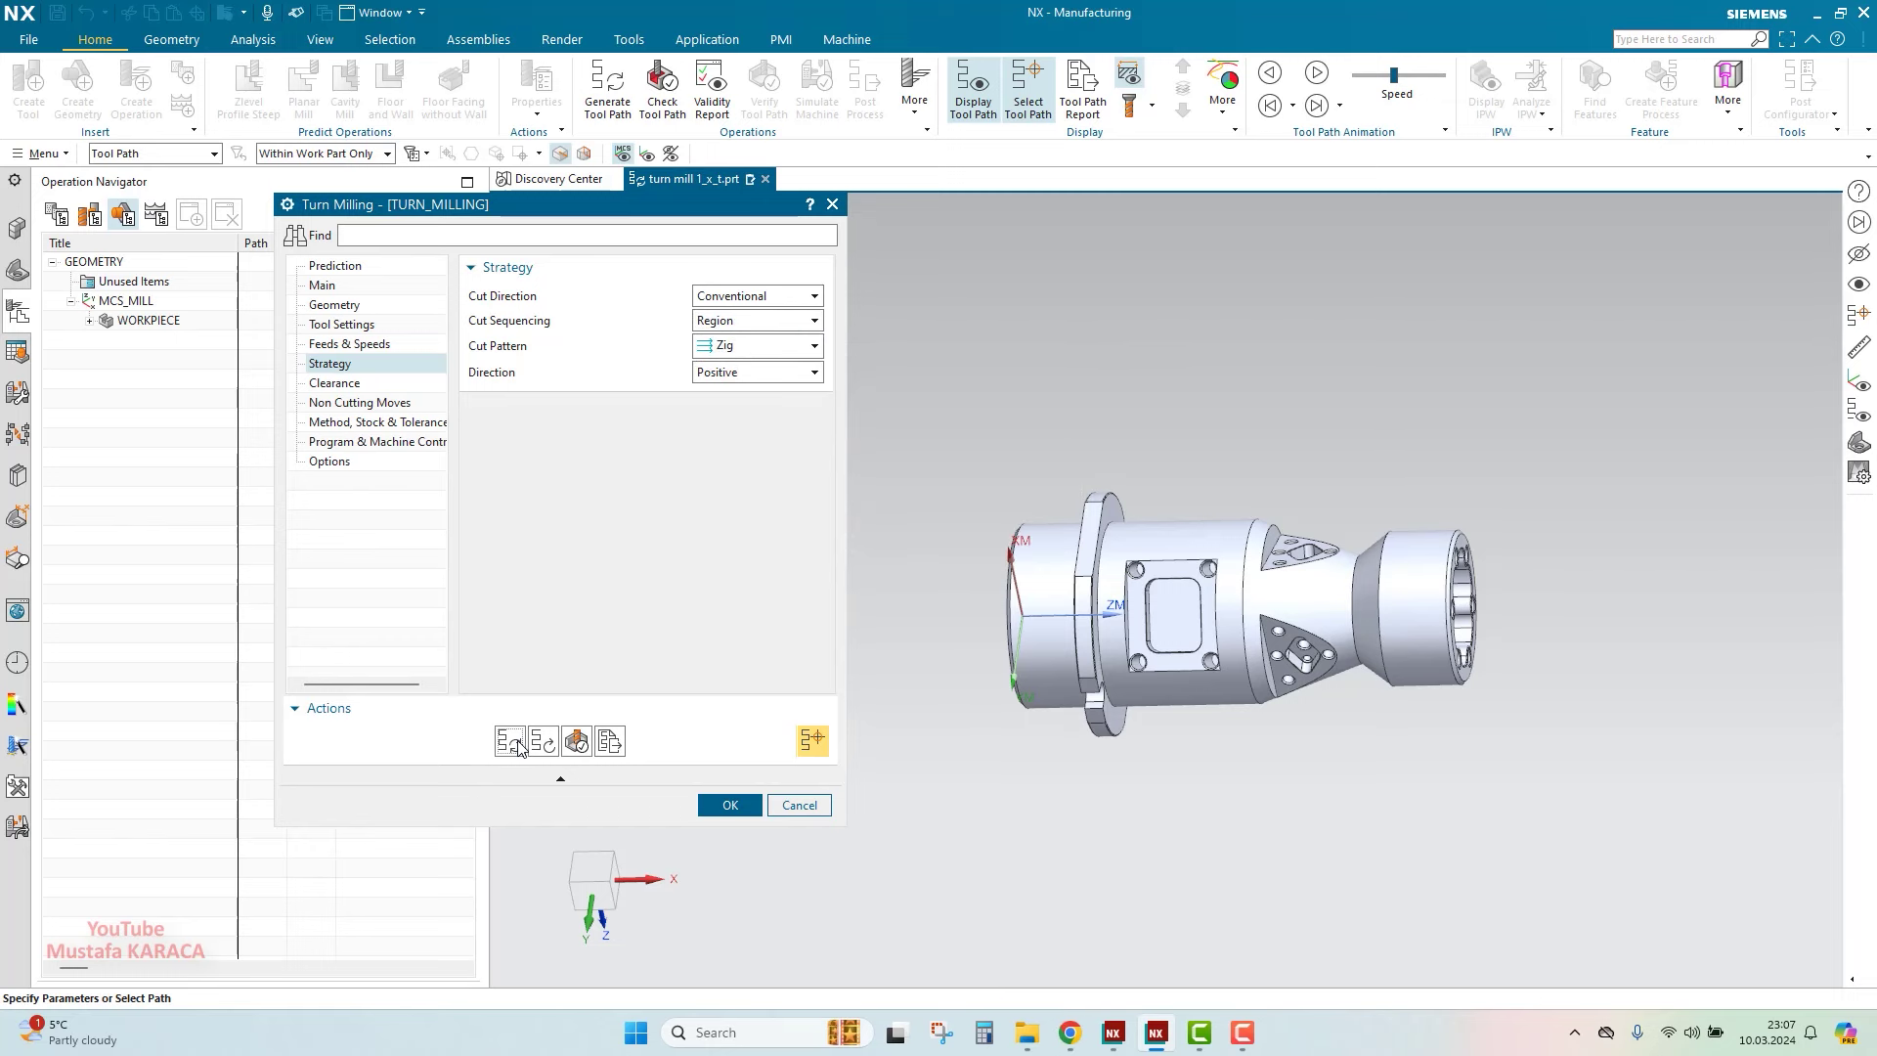
pyautogui.moveTo(1271, 529)
pyautogui.mouseDown(button='middle')
pyautogui.moveTo(1297, 518)
pyautogui.moveTo(1032, 609)
pyautogui.mouseUp(button='middle')
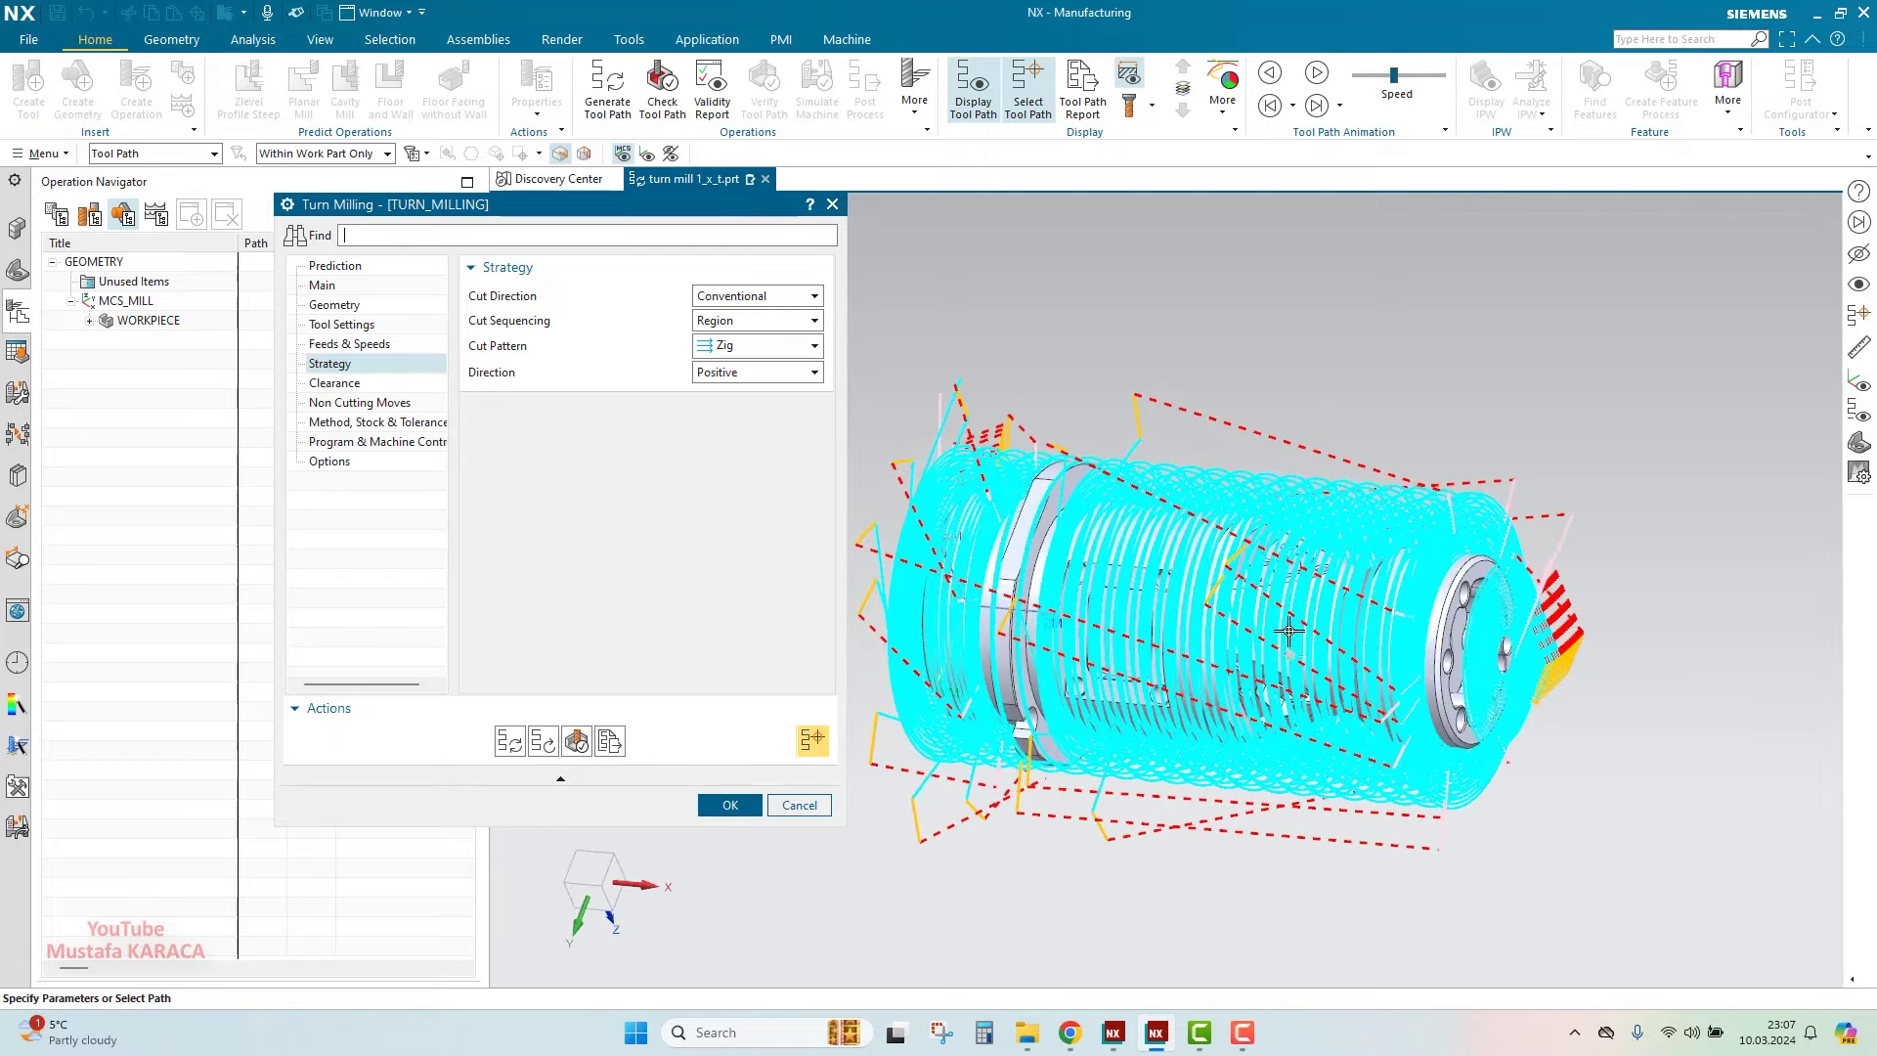
pyautogui.moveTo(1291, 645)
pyautogui.mouseDown(button='middle')
pyautogui.moveTo(1339, 581)
pyautogui.moveTo(1059, 474)
pyautogui.mouseUp(button='middle')
# Change the cut pattern to Zig Zag and regenerate the toolpath
pyautogui.click(716, 348)
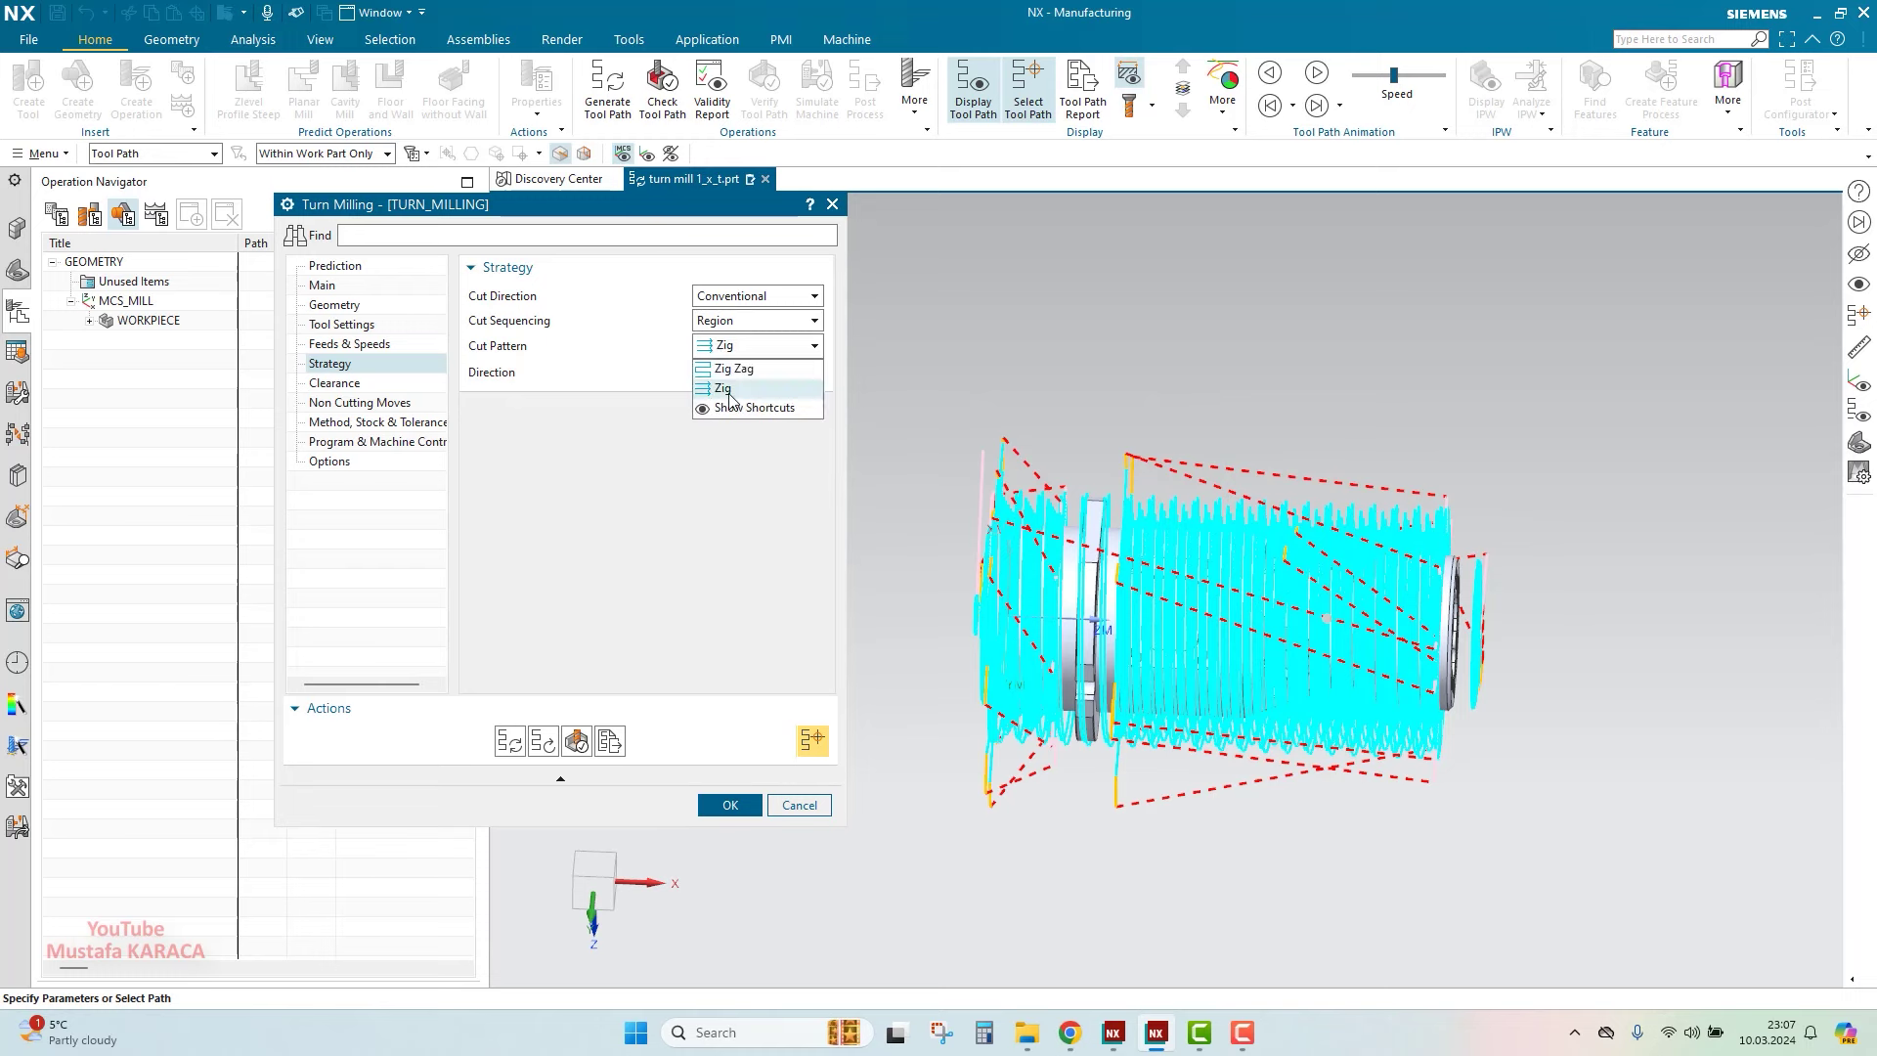
pyautogui.click(735, 376)
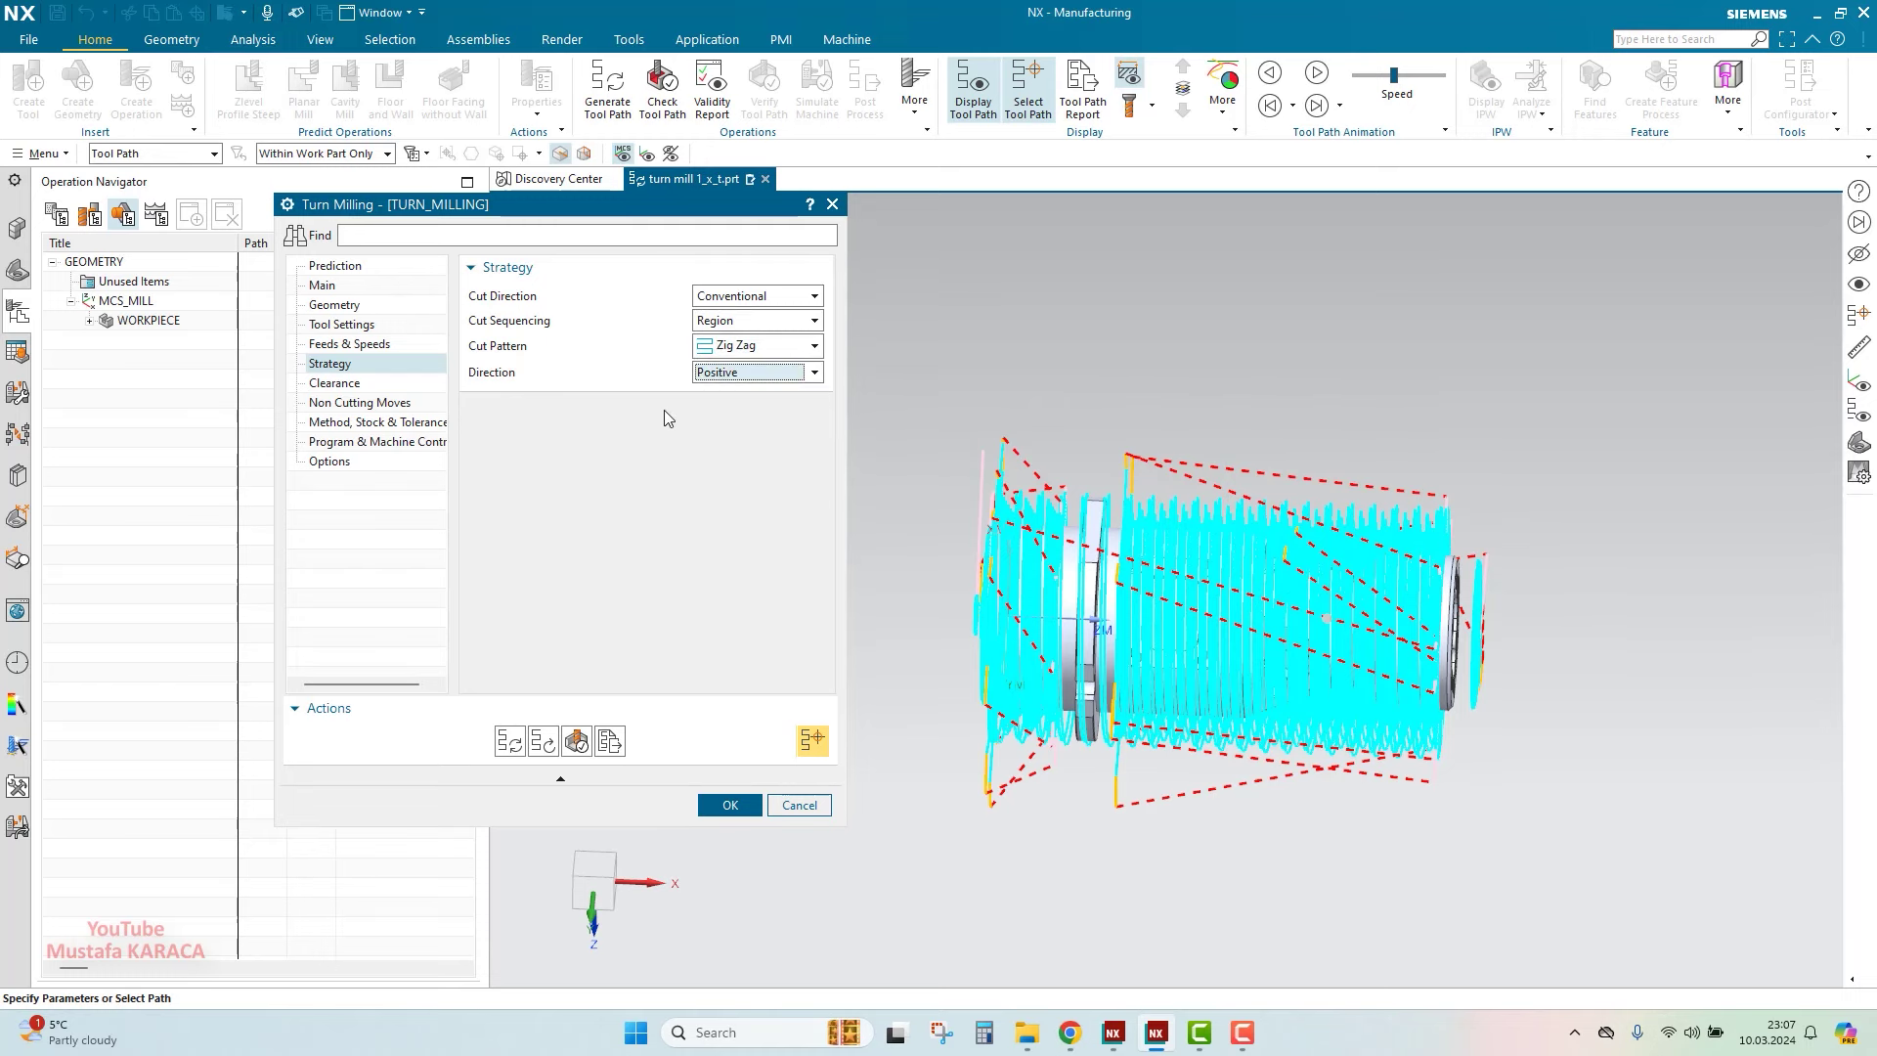
pyautogui.click(511, 741)
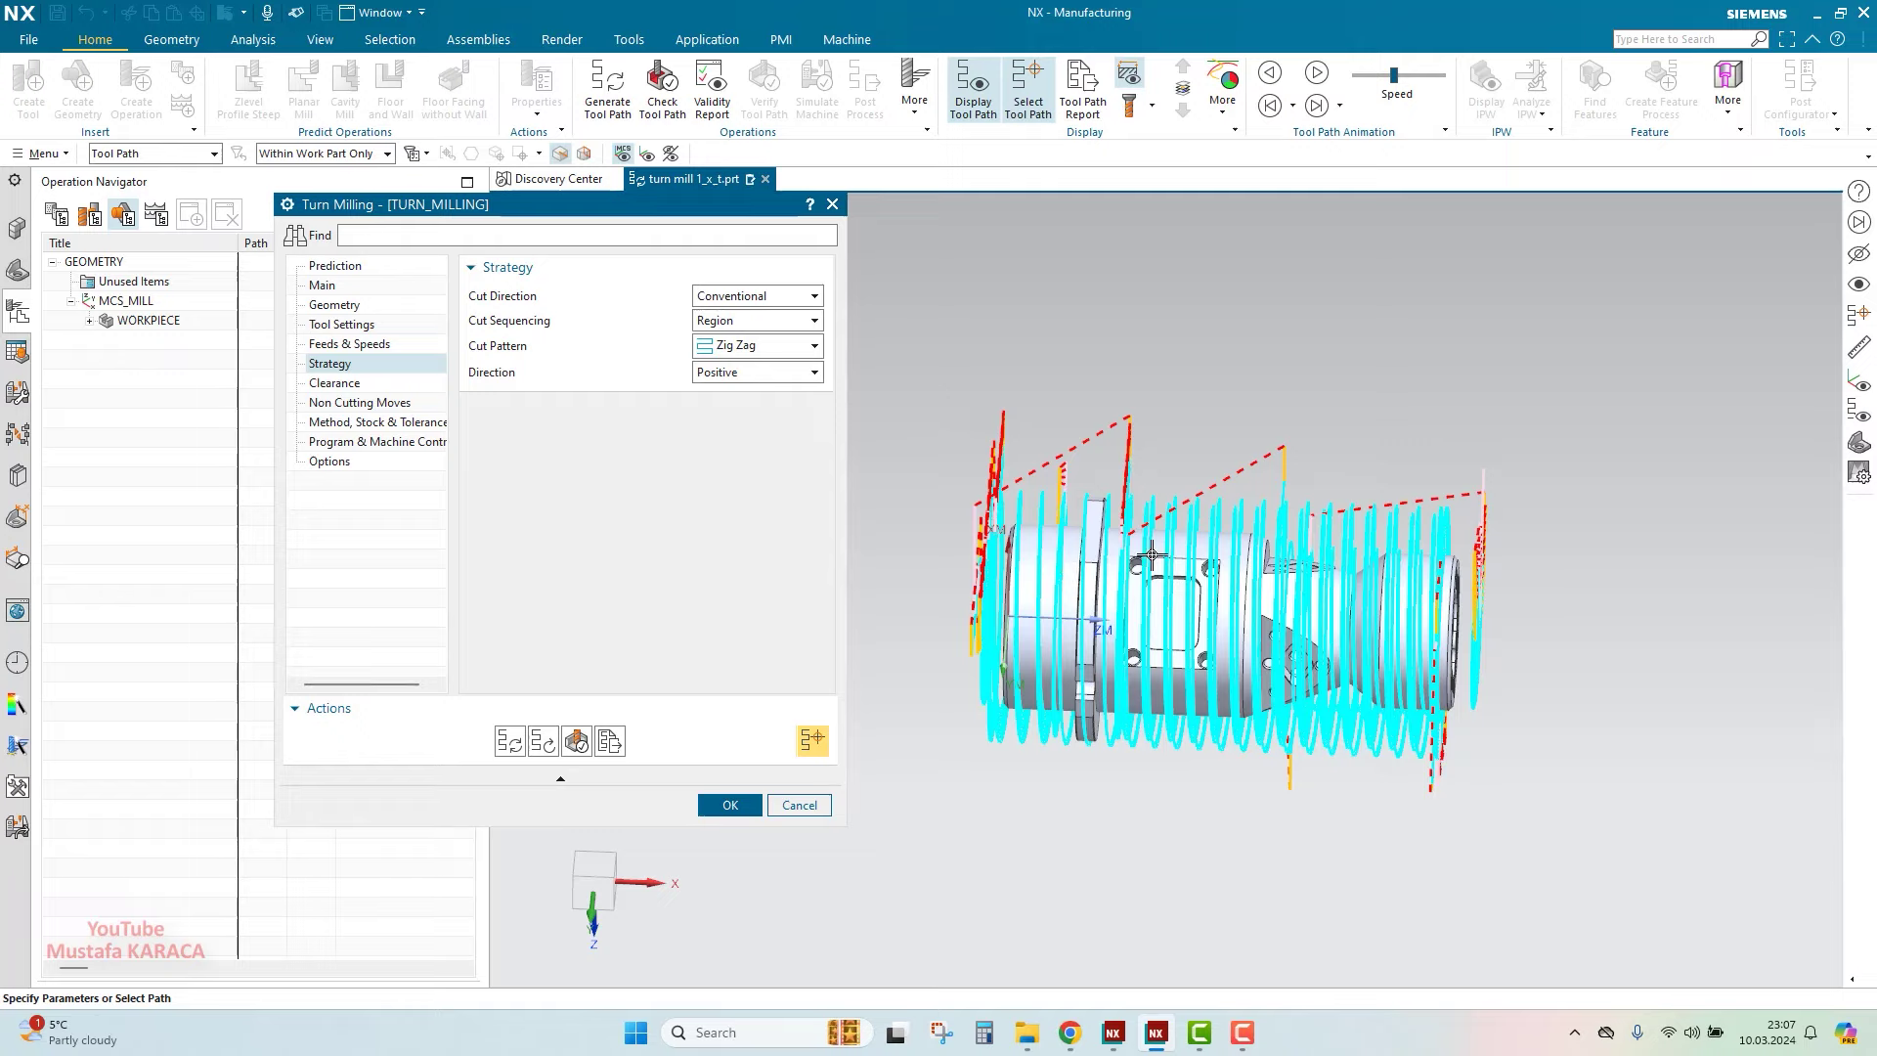
pyautogui.moveTo(1219, 525); pyautogui.dragTo(1257, 557, button='middle')
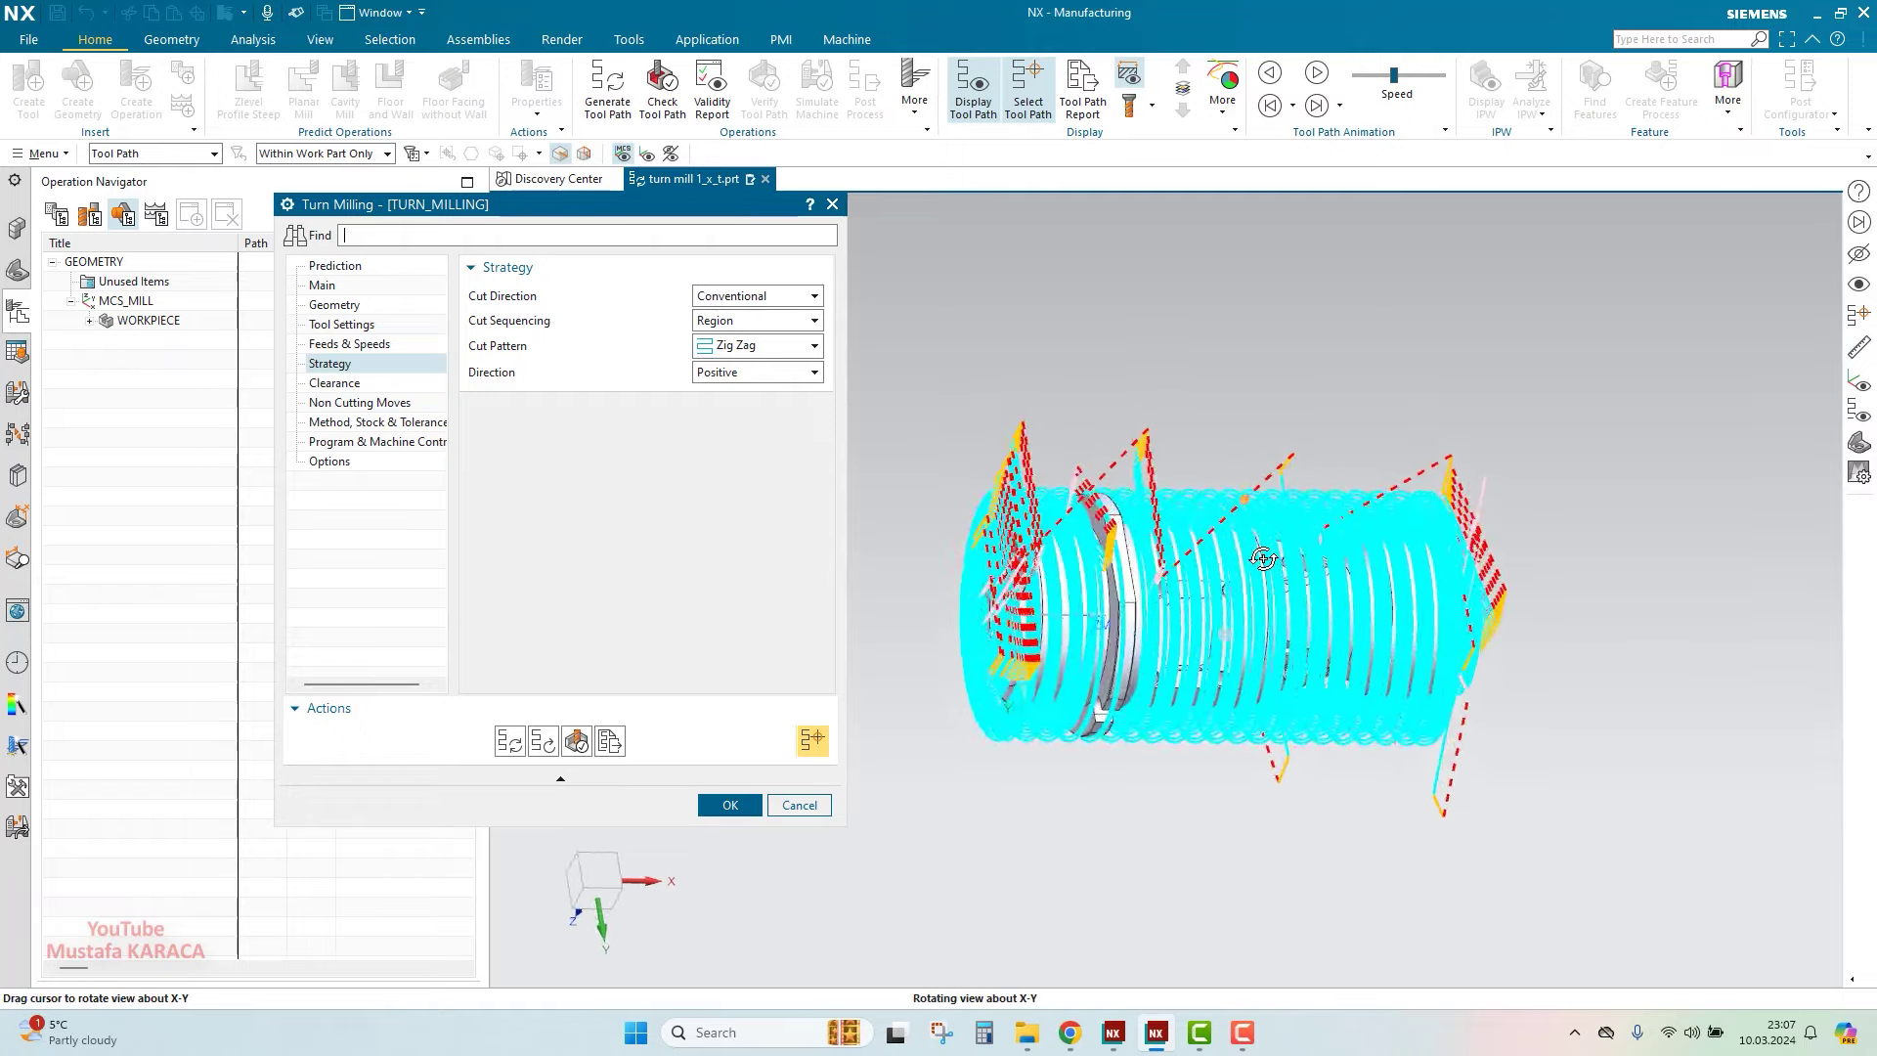
pyautogui.click(337, 304)
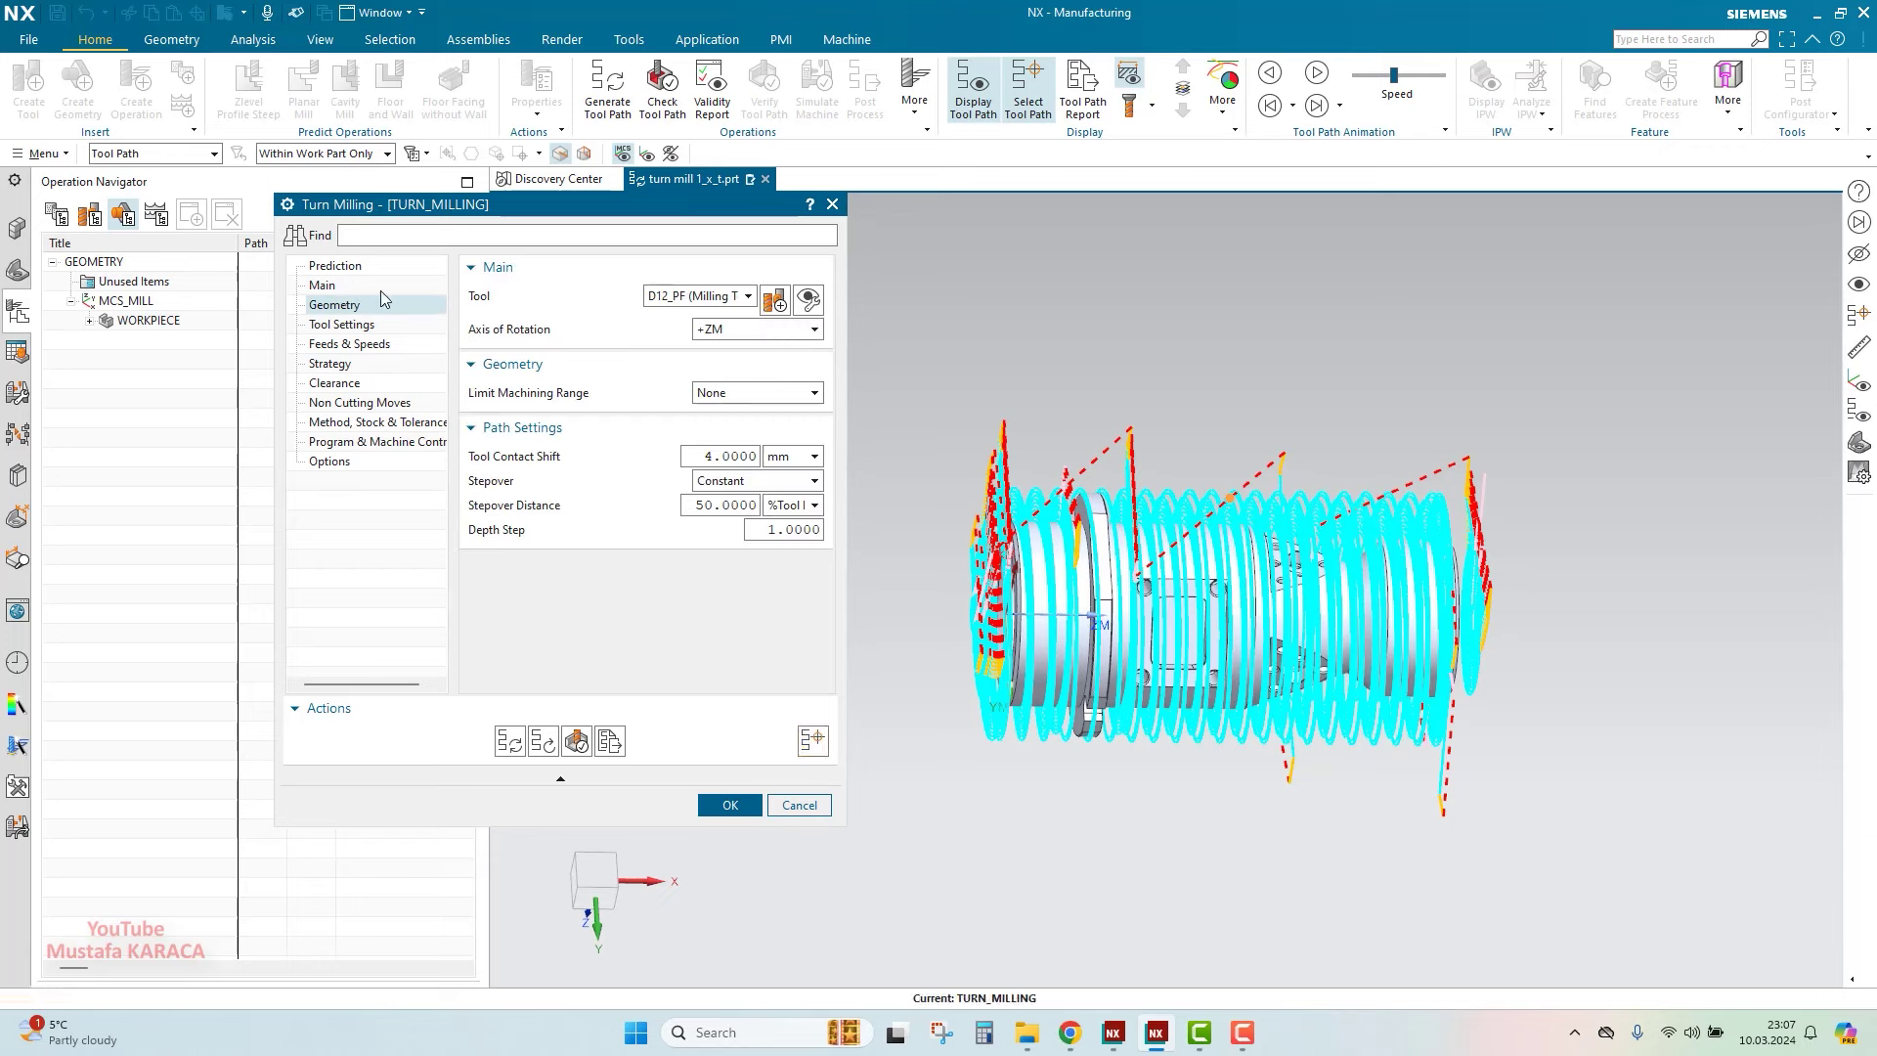
# Orbit around the toolpath and list the Limit Machining Range choices, currently None
pyautogui.scroll(-2, 1289, 593)
pyautogui.scroll(2, 1290, 593)
pyautogui.moveTo(1290, 593); pyautogui.dragTo(1208, 559, button='middle')
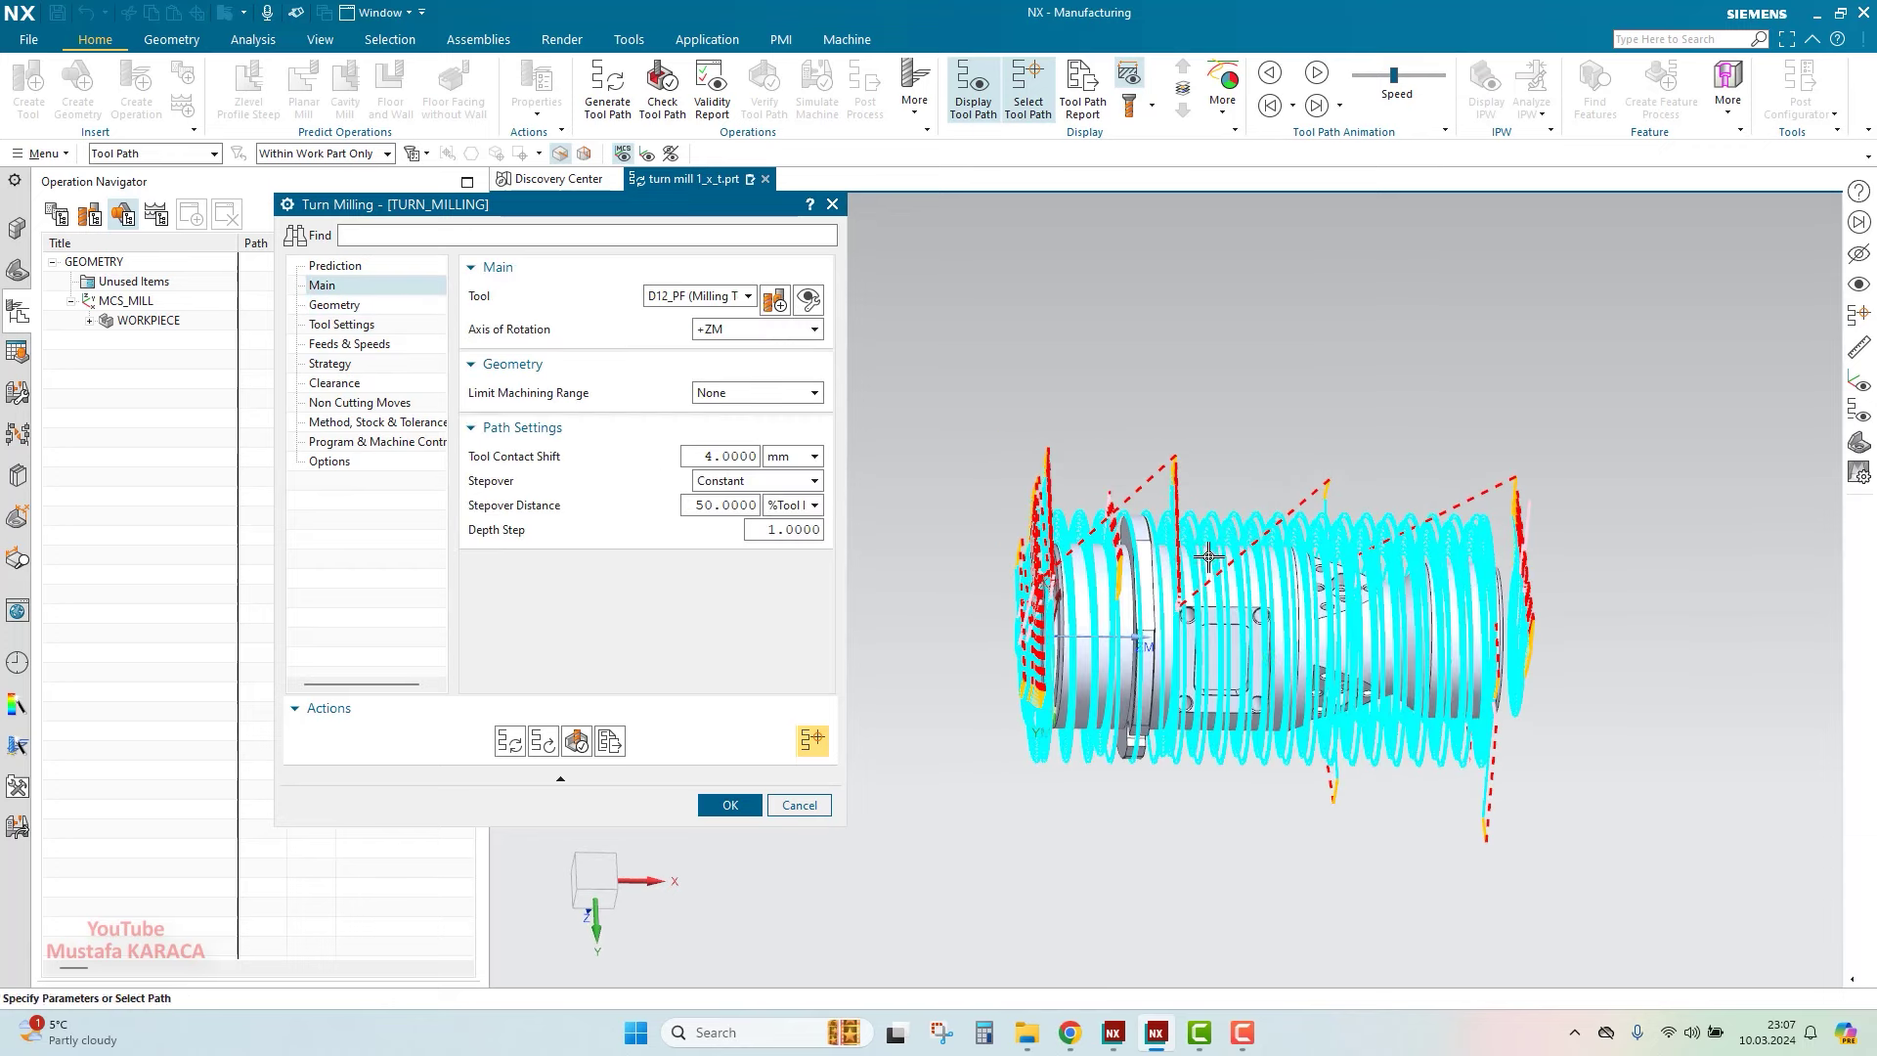
pyautogui.moveTo(1209, 560); pyautogui.dragTo(1047, 572, button='middle')
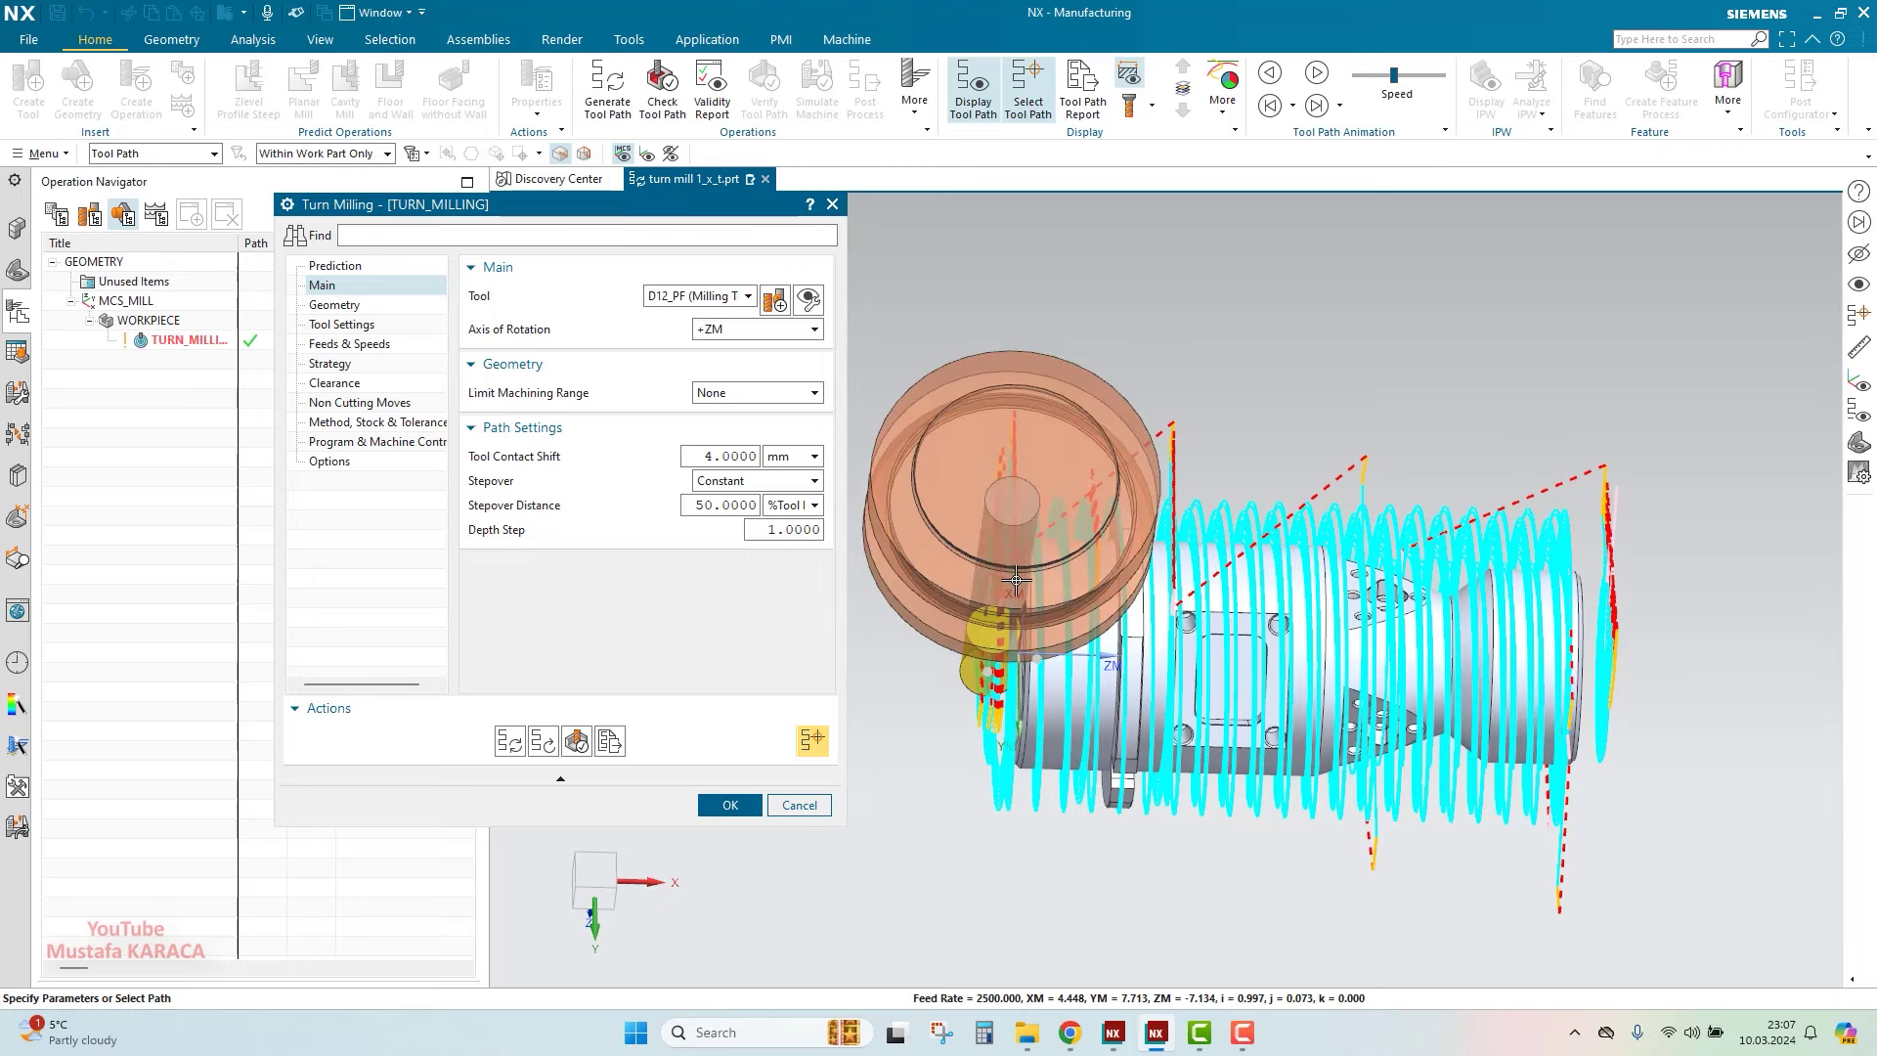
pyautogui.moveTo(1236, 563)
pyautogui.mouseDown(button='middle')
pyautogui.moveTo(1147, 596)
pyautogui.moveTo(1234, 475)
pyautogui.moveTo(1173, 509)
pyautogui.mouseUp(button='middle')
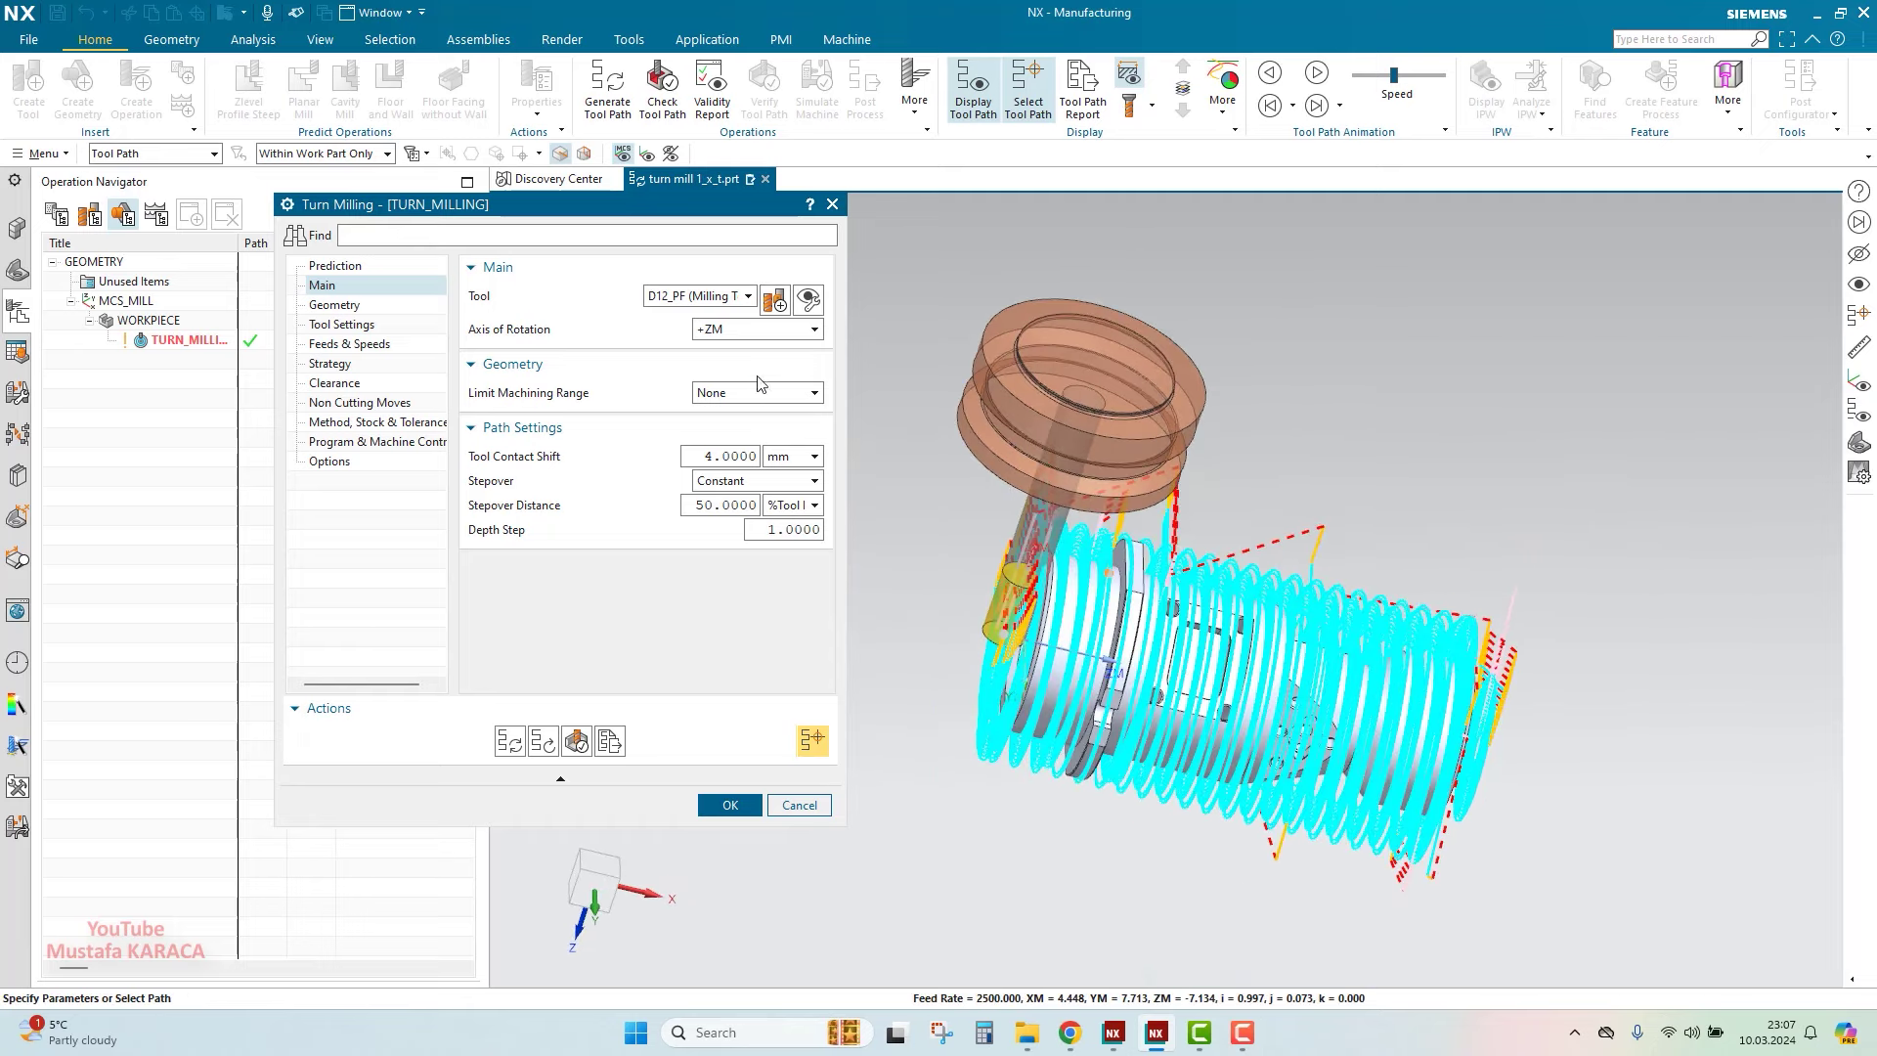
pyautogui.click(720, 394)
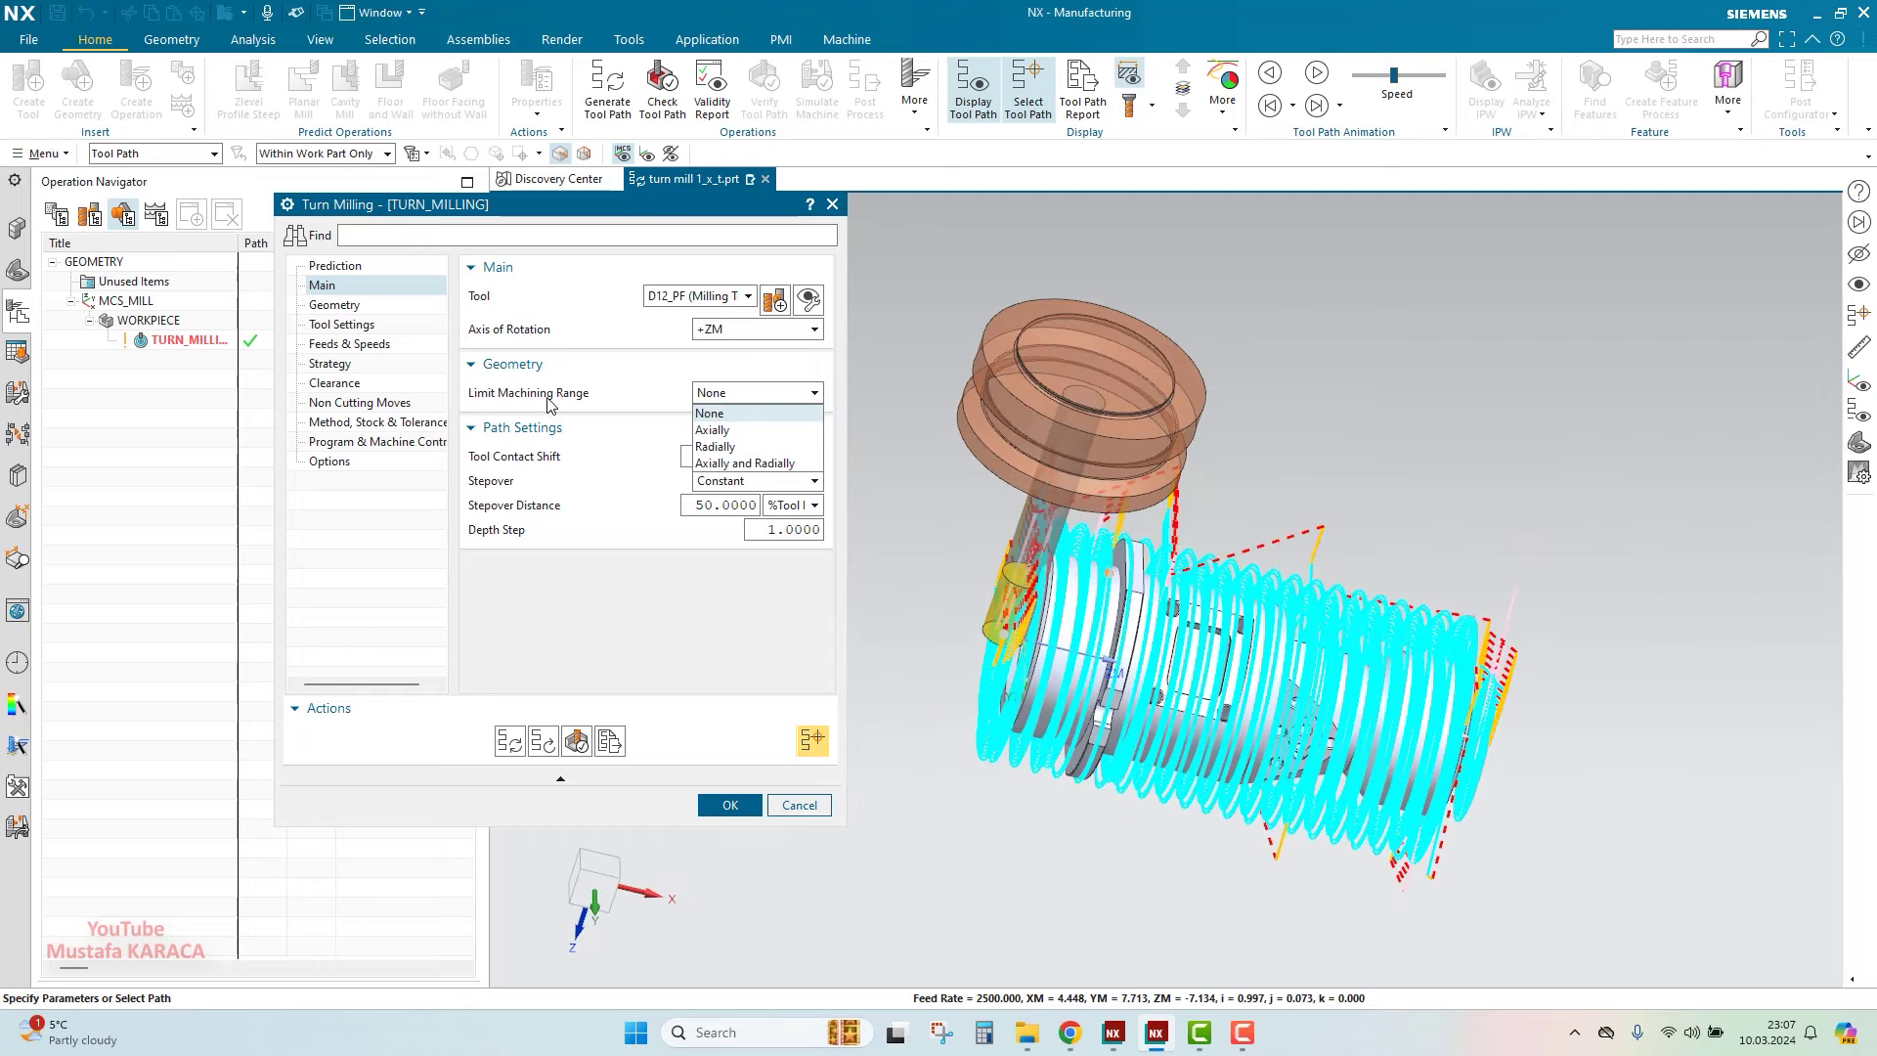
# Limit machining axially and radially, picking a face for the 19.9999 axial start distance
pyautogui.click(752, 466)
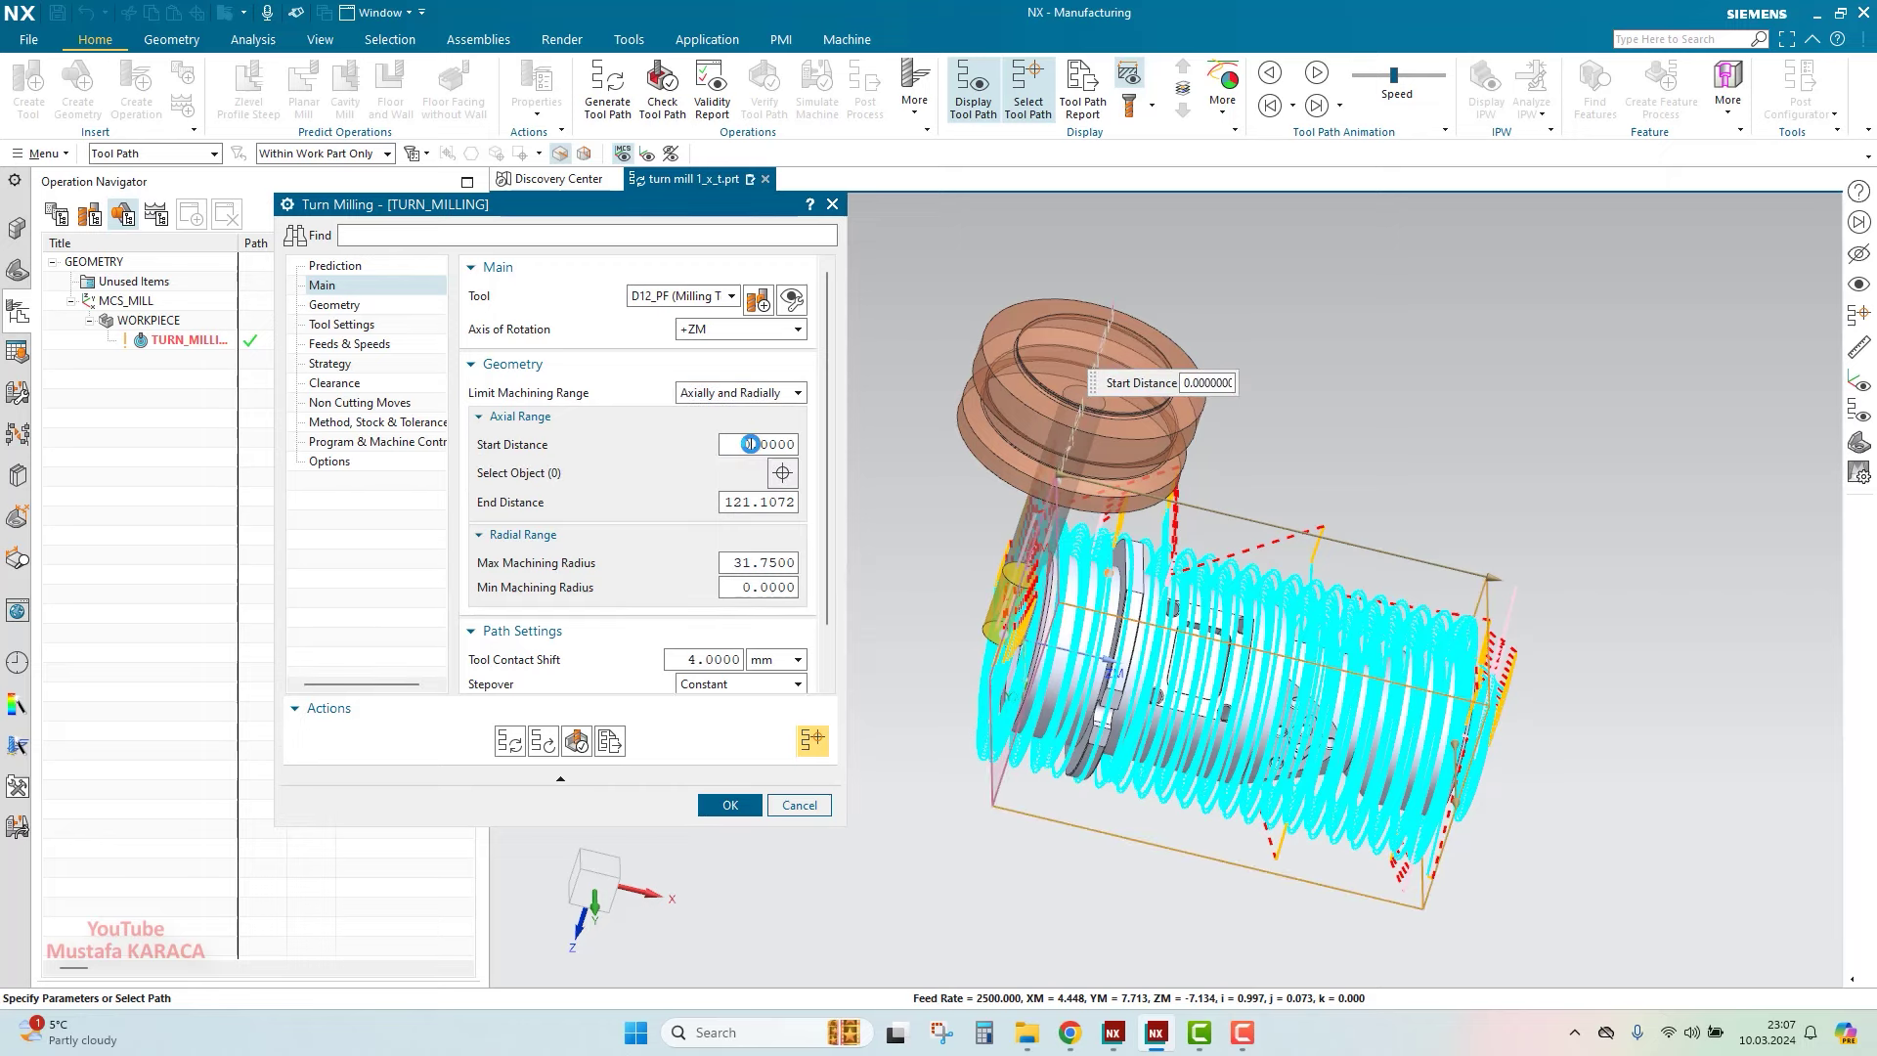
pyautogui.moveTo(1190, 506); pyautogui.dragTo(697, 481, button='middle')
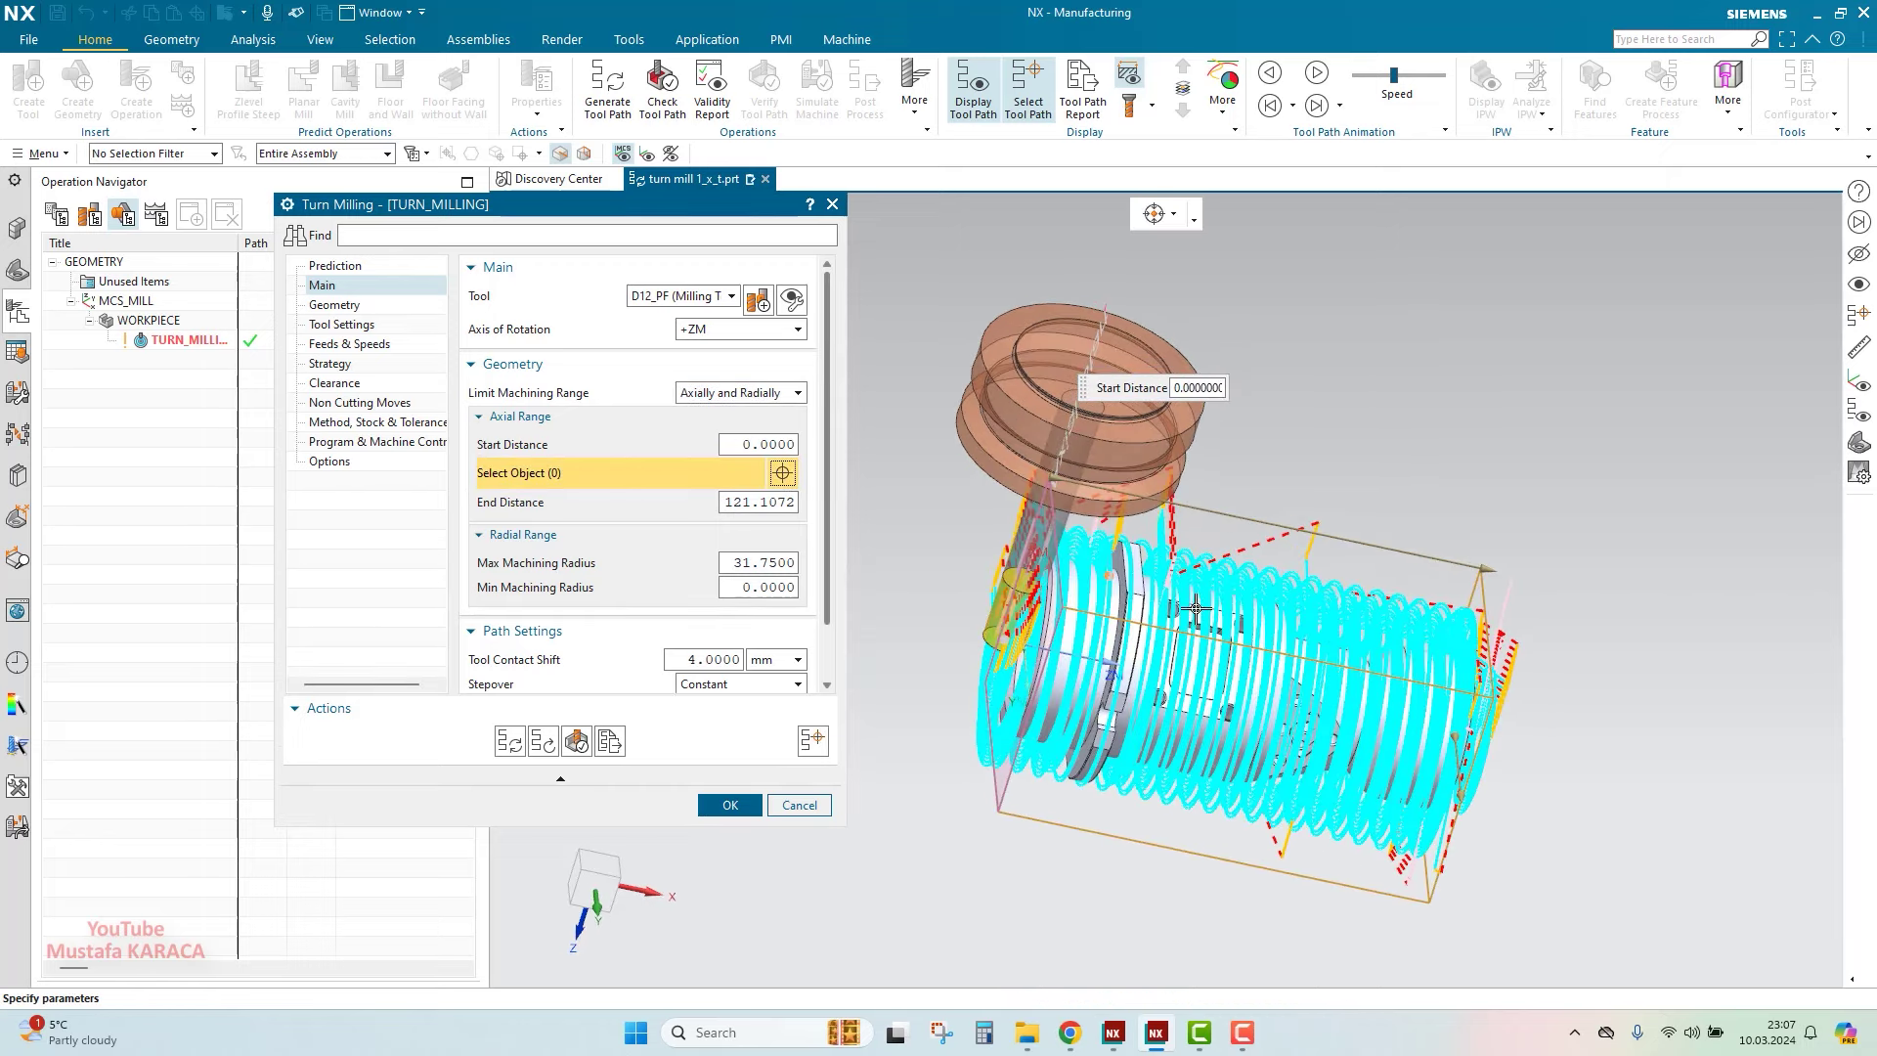
pyautogui.scroll(5, 1194, 610)
pyautogui.scroll(3, 1104, 487)
pyautogui.click(1078, 473)
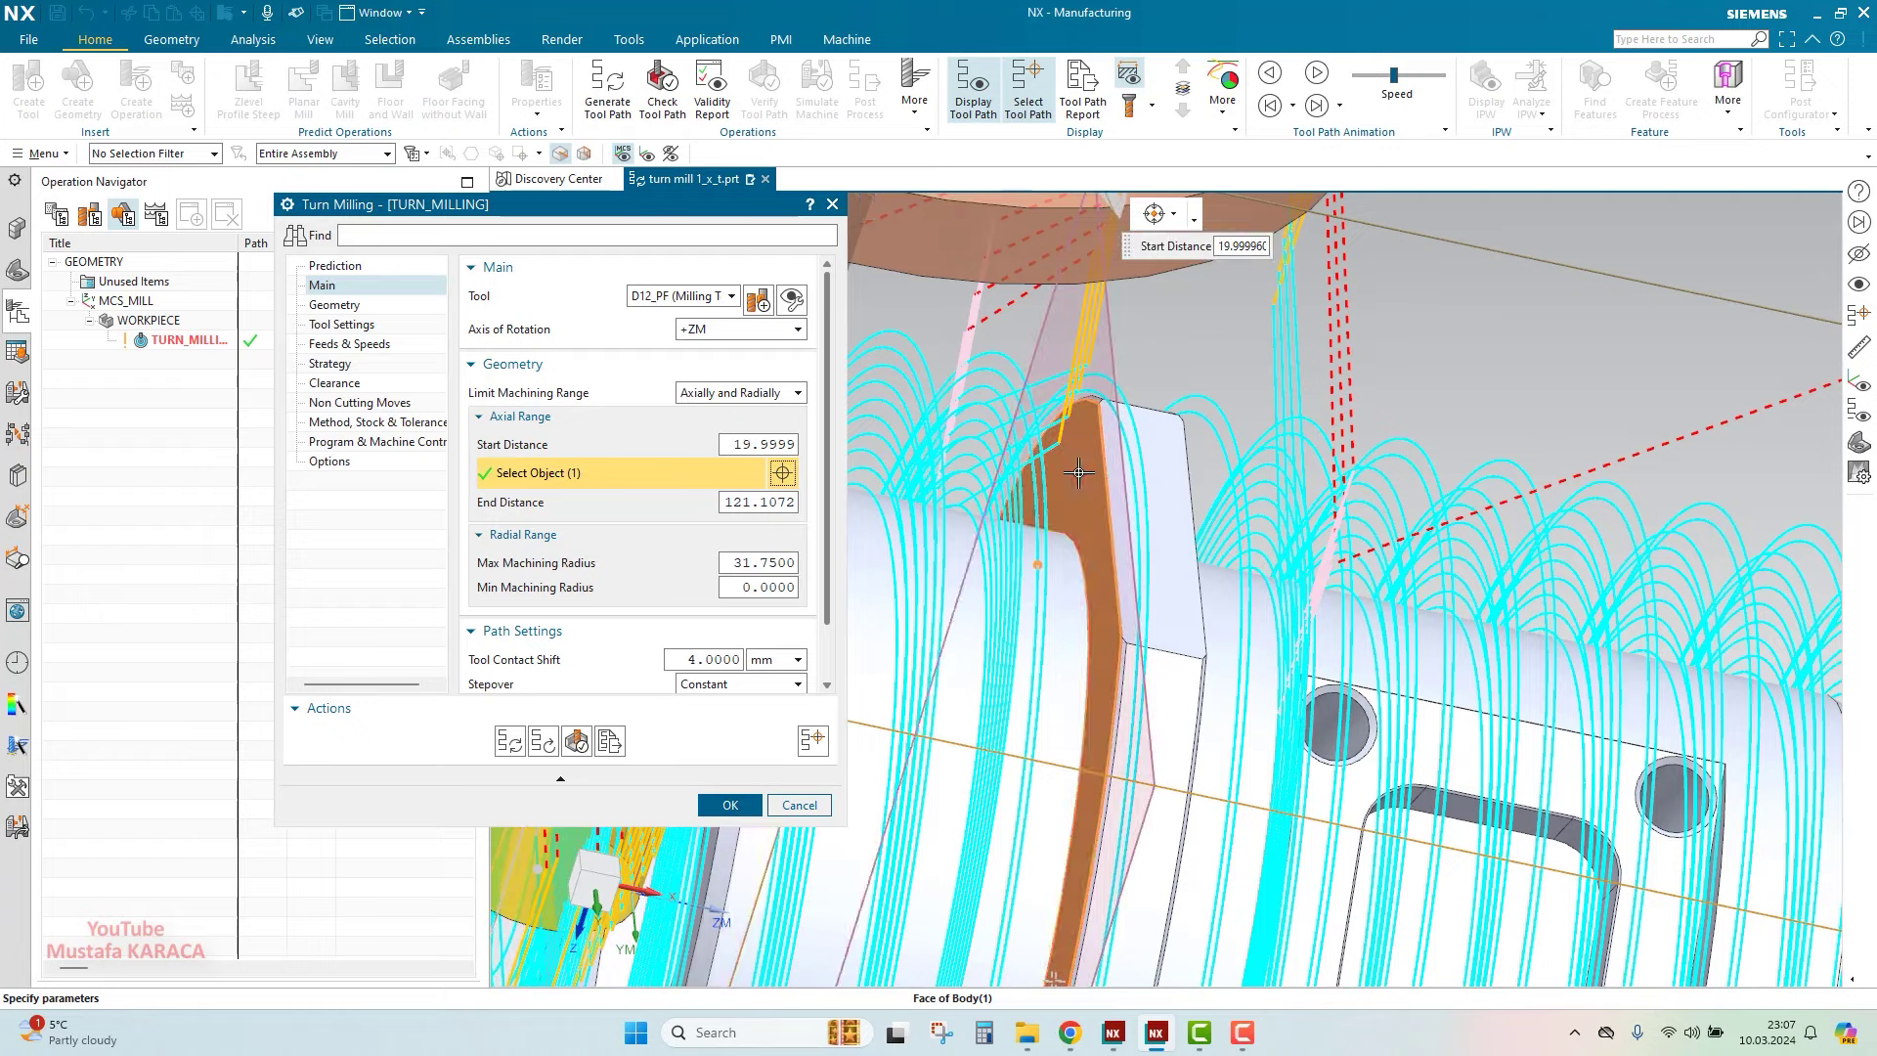
pyautogui.scroll(-3, 1037, 503)
pyautogui.scroll(-3, 963, 545)
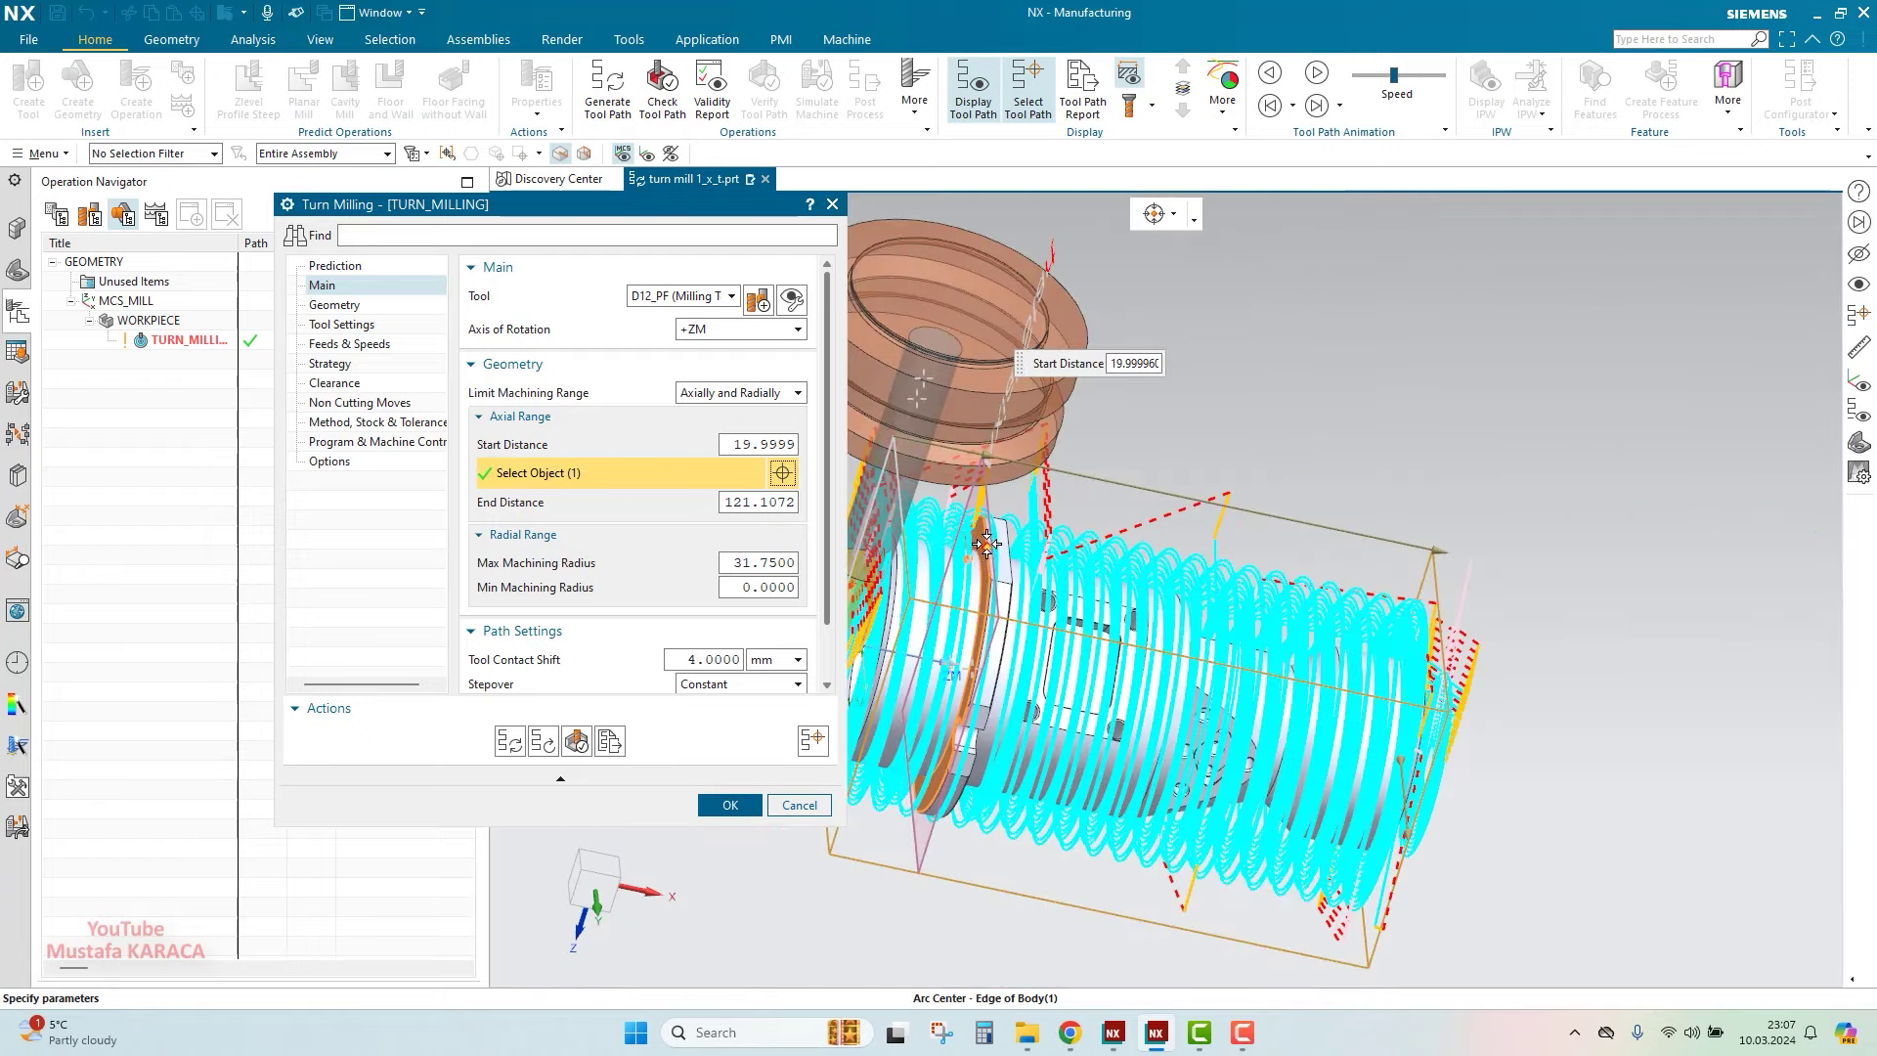
pyautogui.scroll(-2, 970, 572)
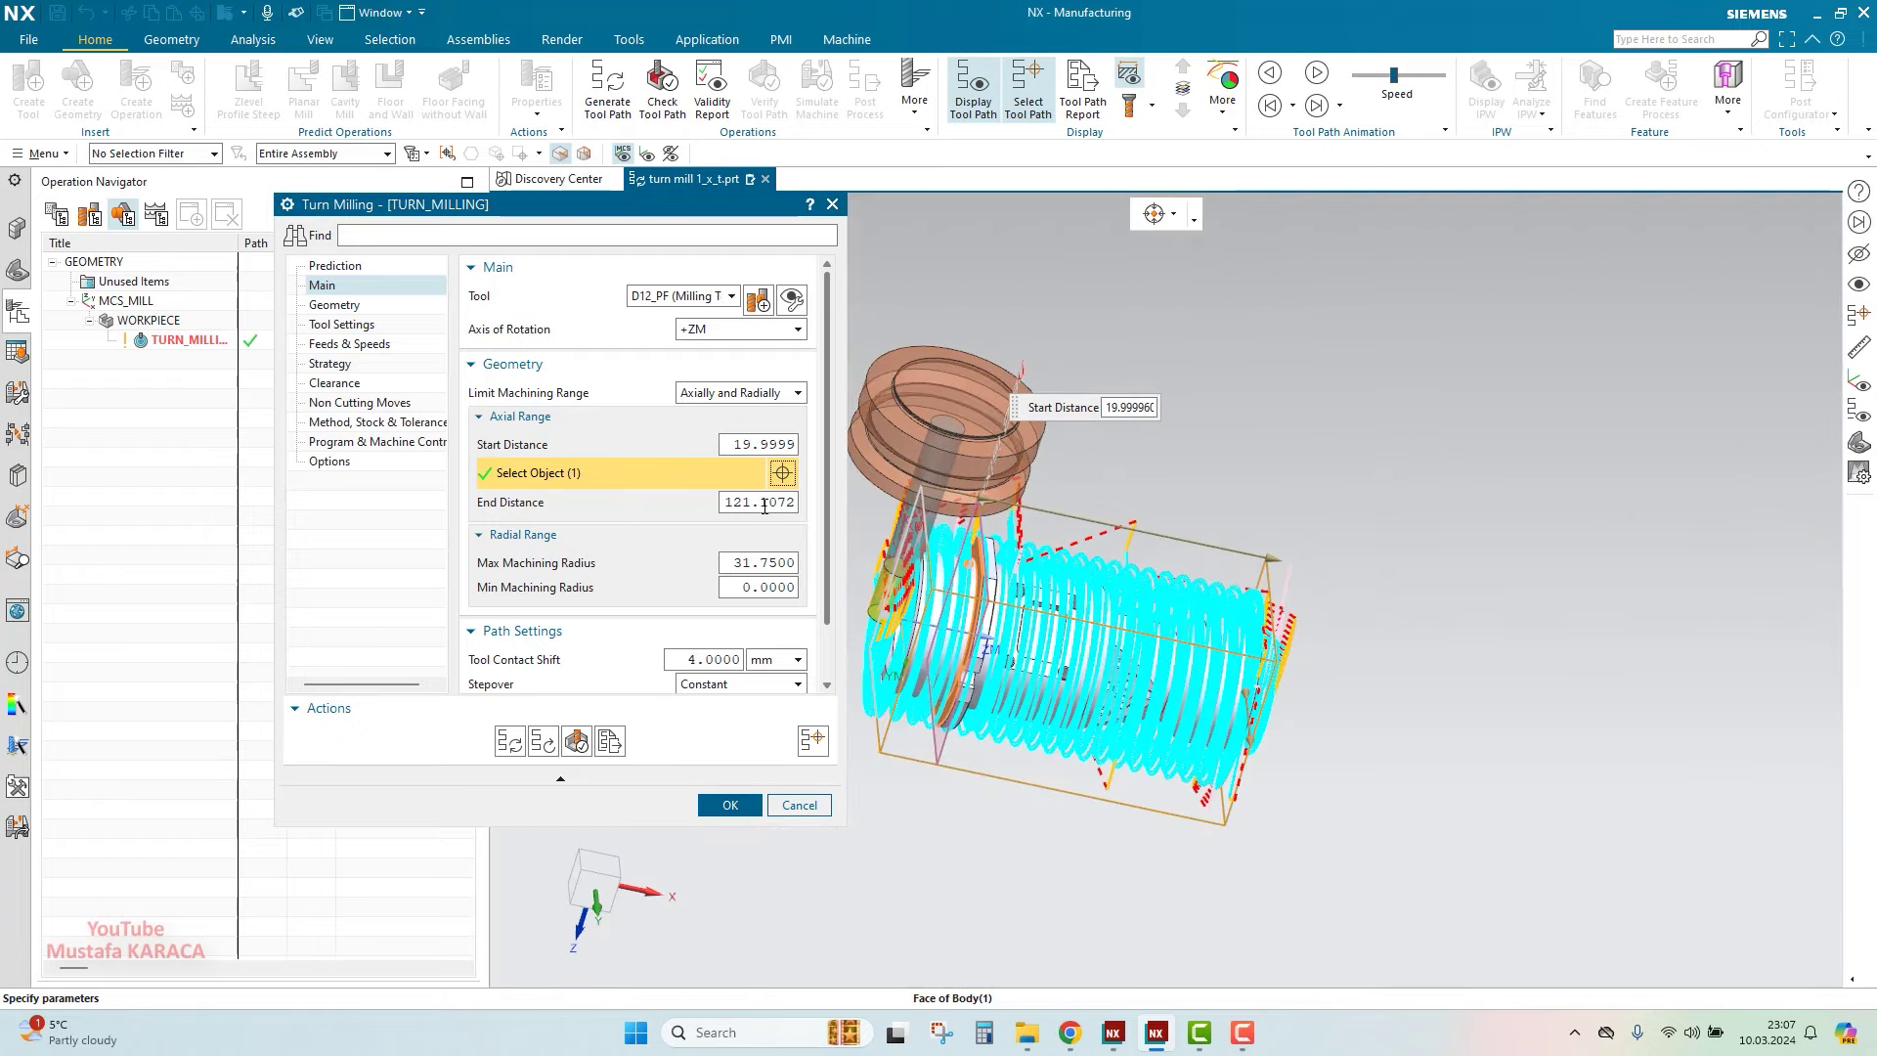
# Pick the part's end edge and set the axial end distance to 120
pyautogui.moveTo(1223, 603); pyautogui.dragTo(1217, 595, button='middle')
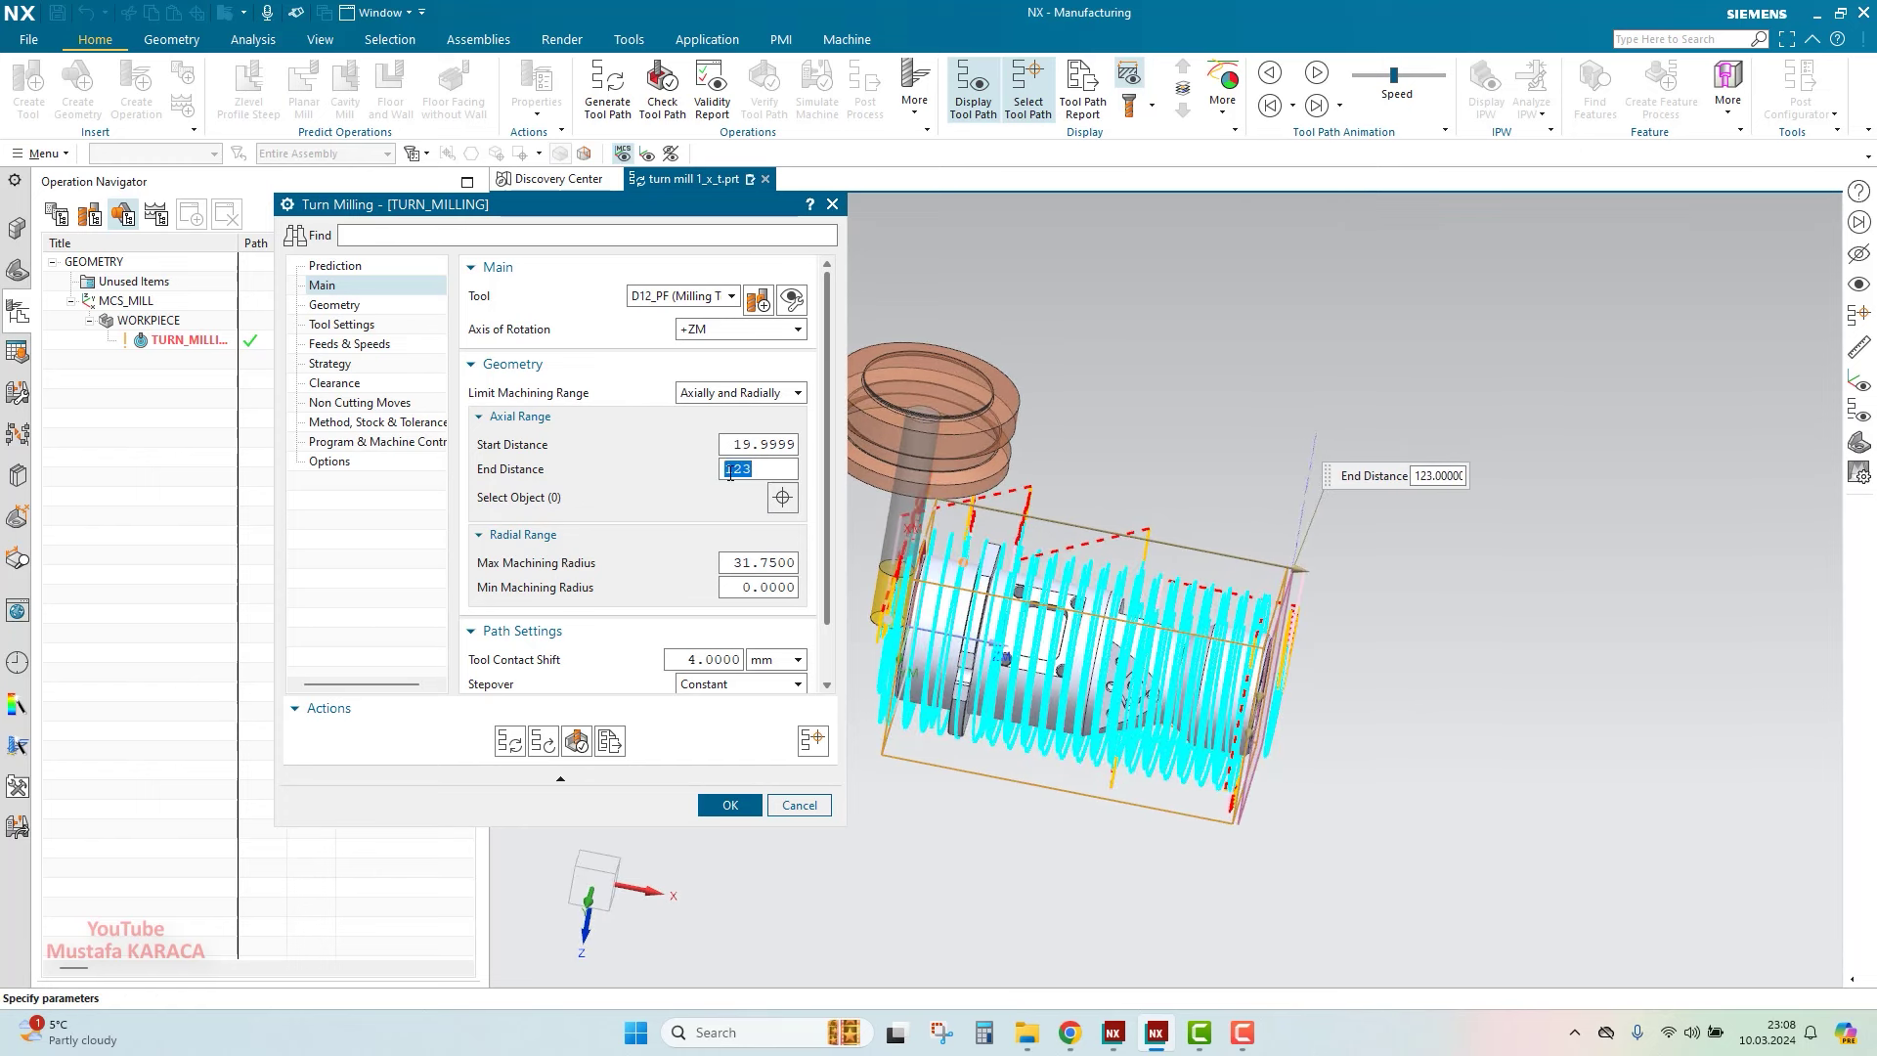
pyautogui.scroll(2, 1260, 628)
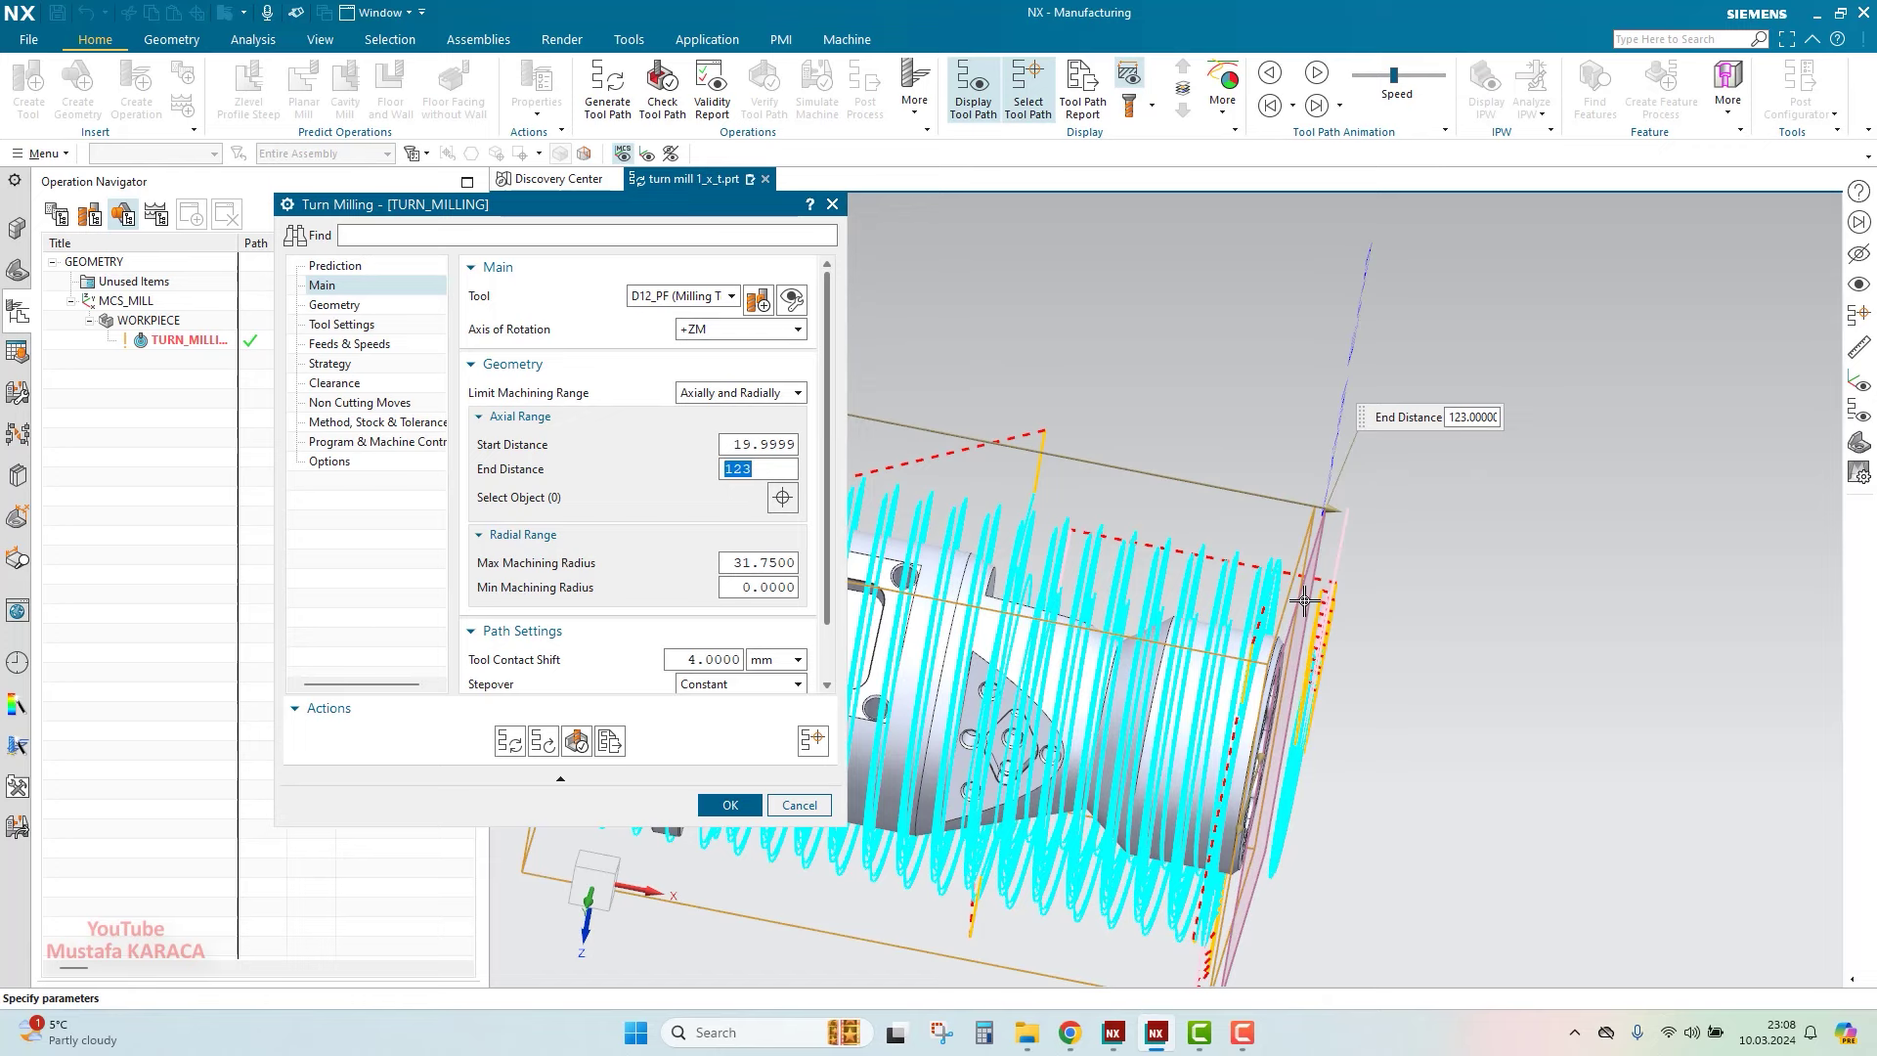
pyautogui.scroll(3, 1260, 653)
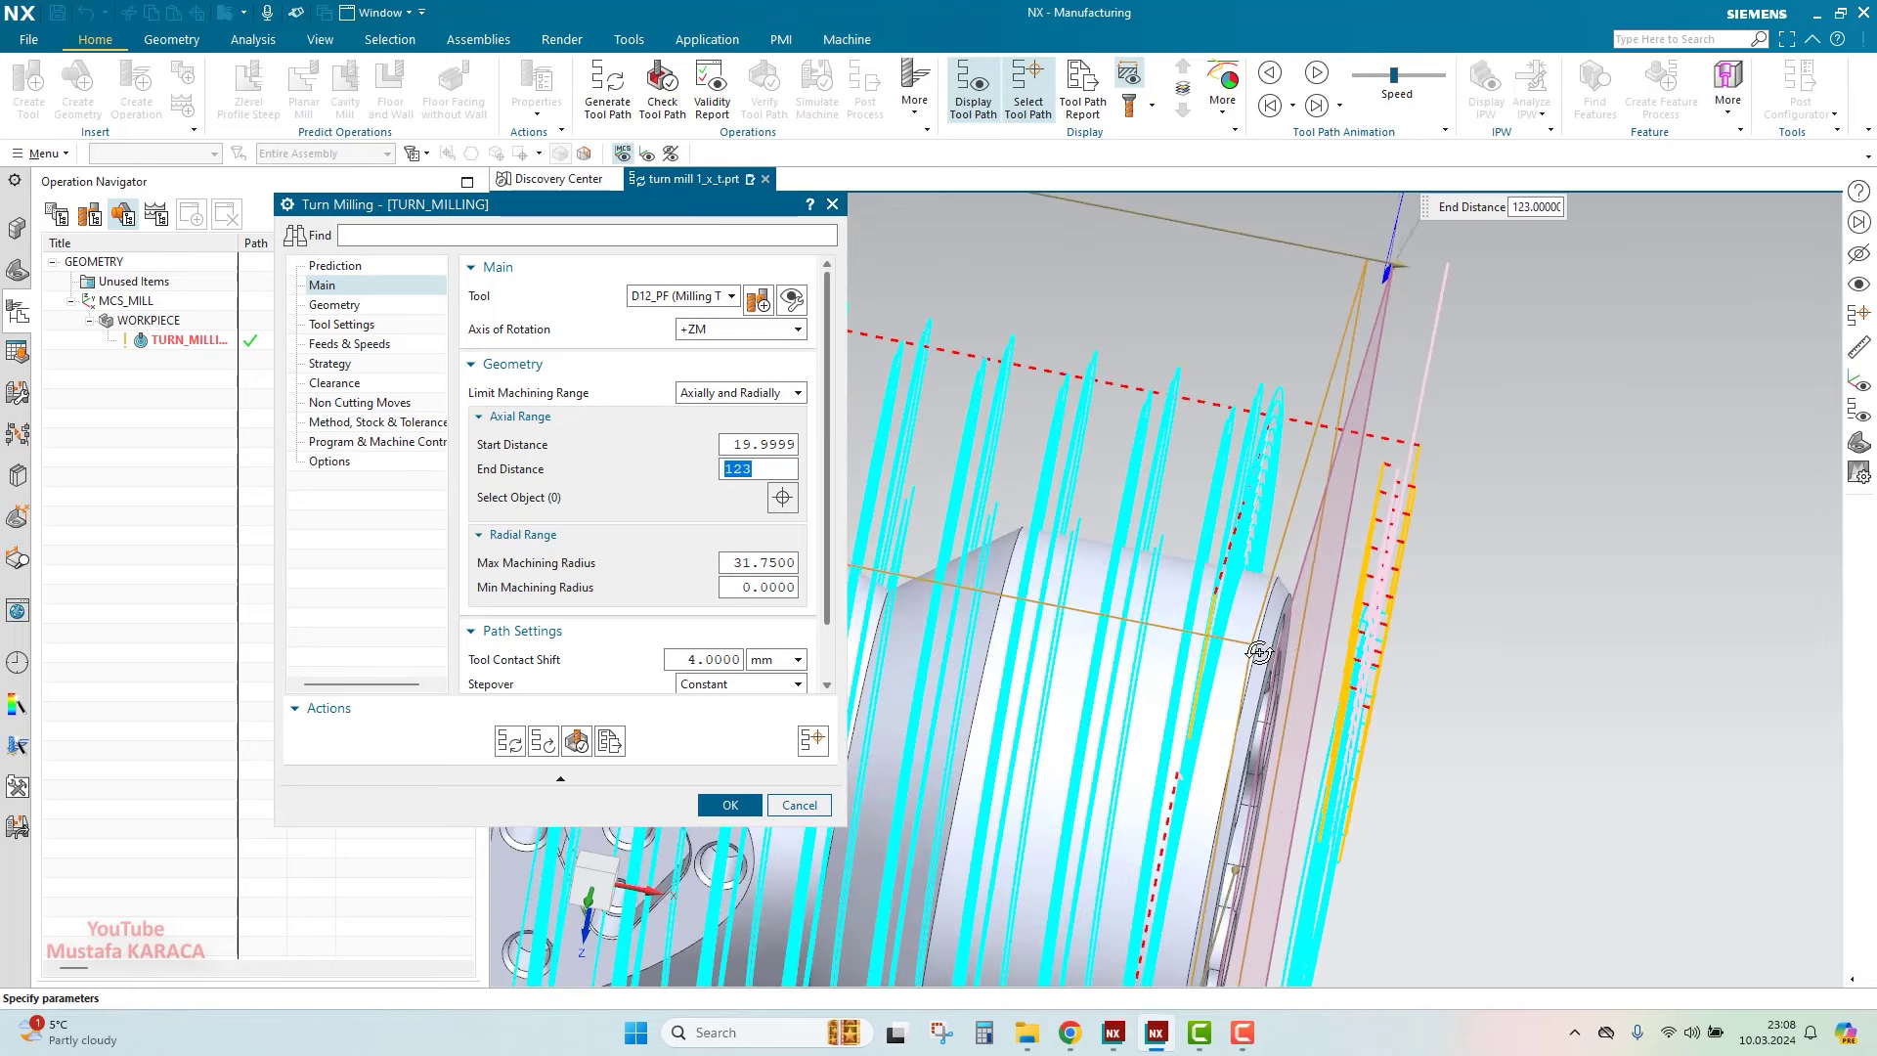
pyautogui.moveTo(1259, 653); pyautogui.dragTo(1246, 645, button='middle')
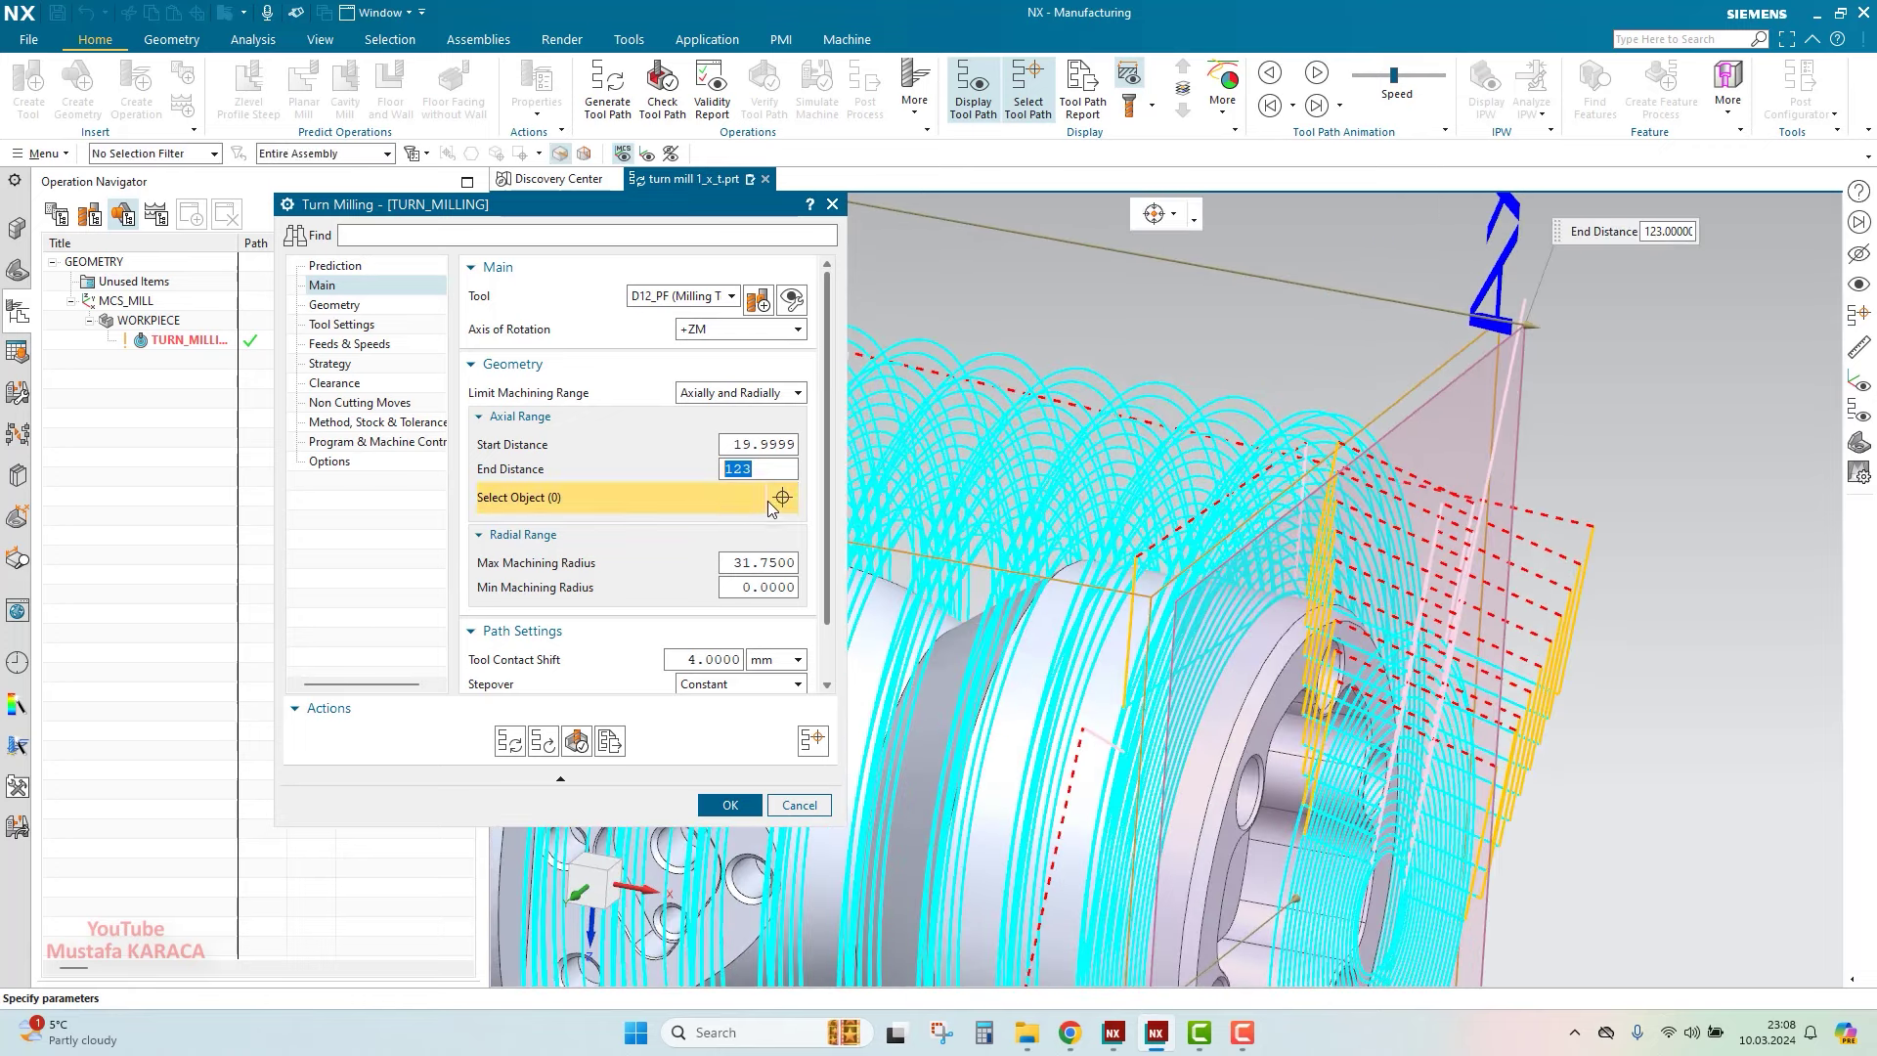
pyautogui.click(1284, 696)
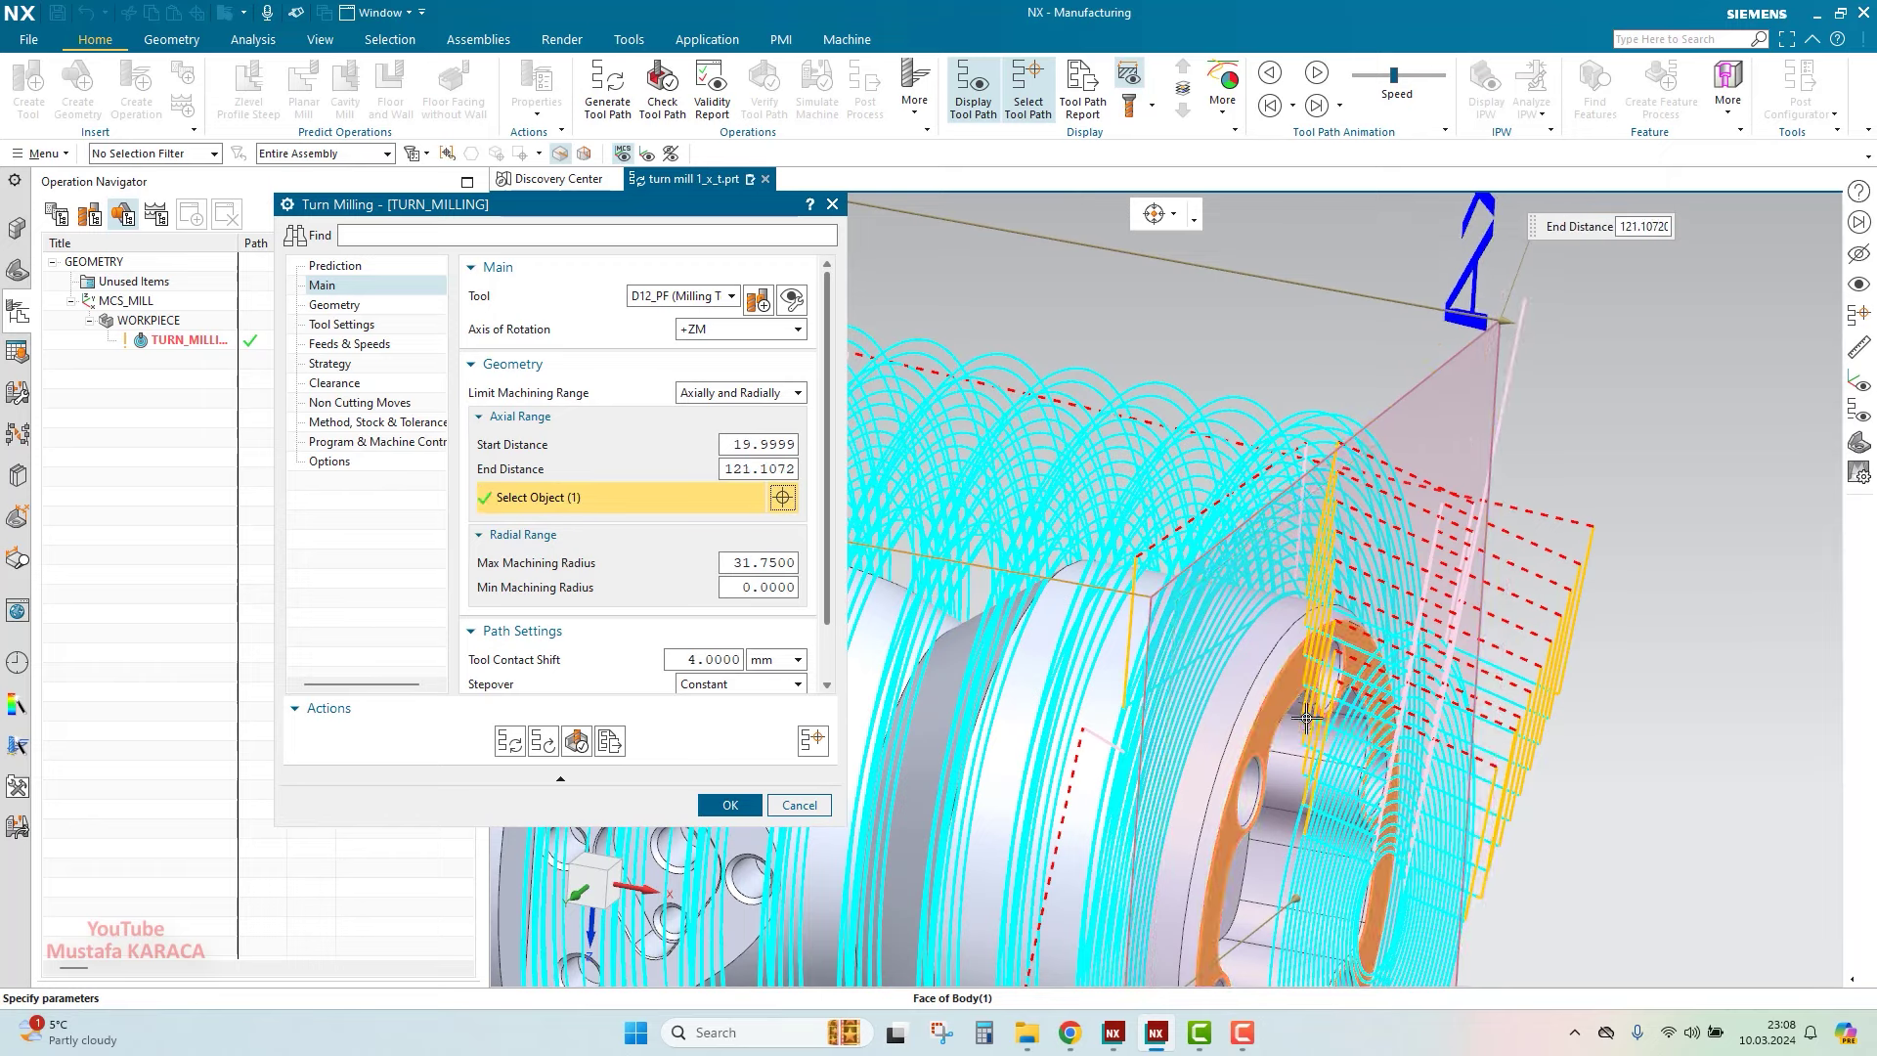
pyautogui.moveTo(1284, 695)
pyautogui.mouseDown(button='middle')
pyautogui.moveTo(1243, 666)
pyautogui.moveTo(1245, 691)
pyautogui.moveTo(1230, 678)
pyautogui.mouseUp(button='middle')
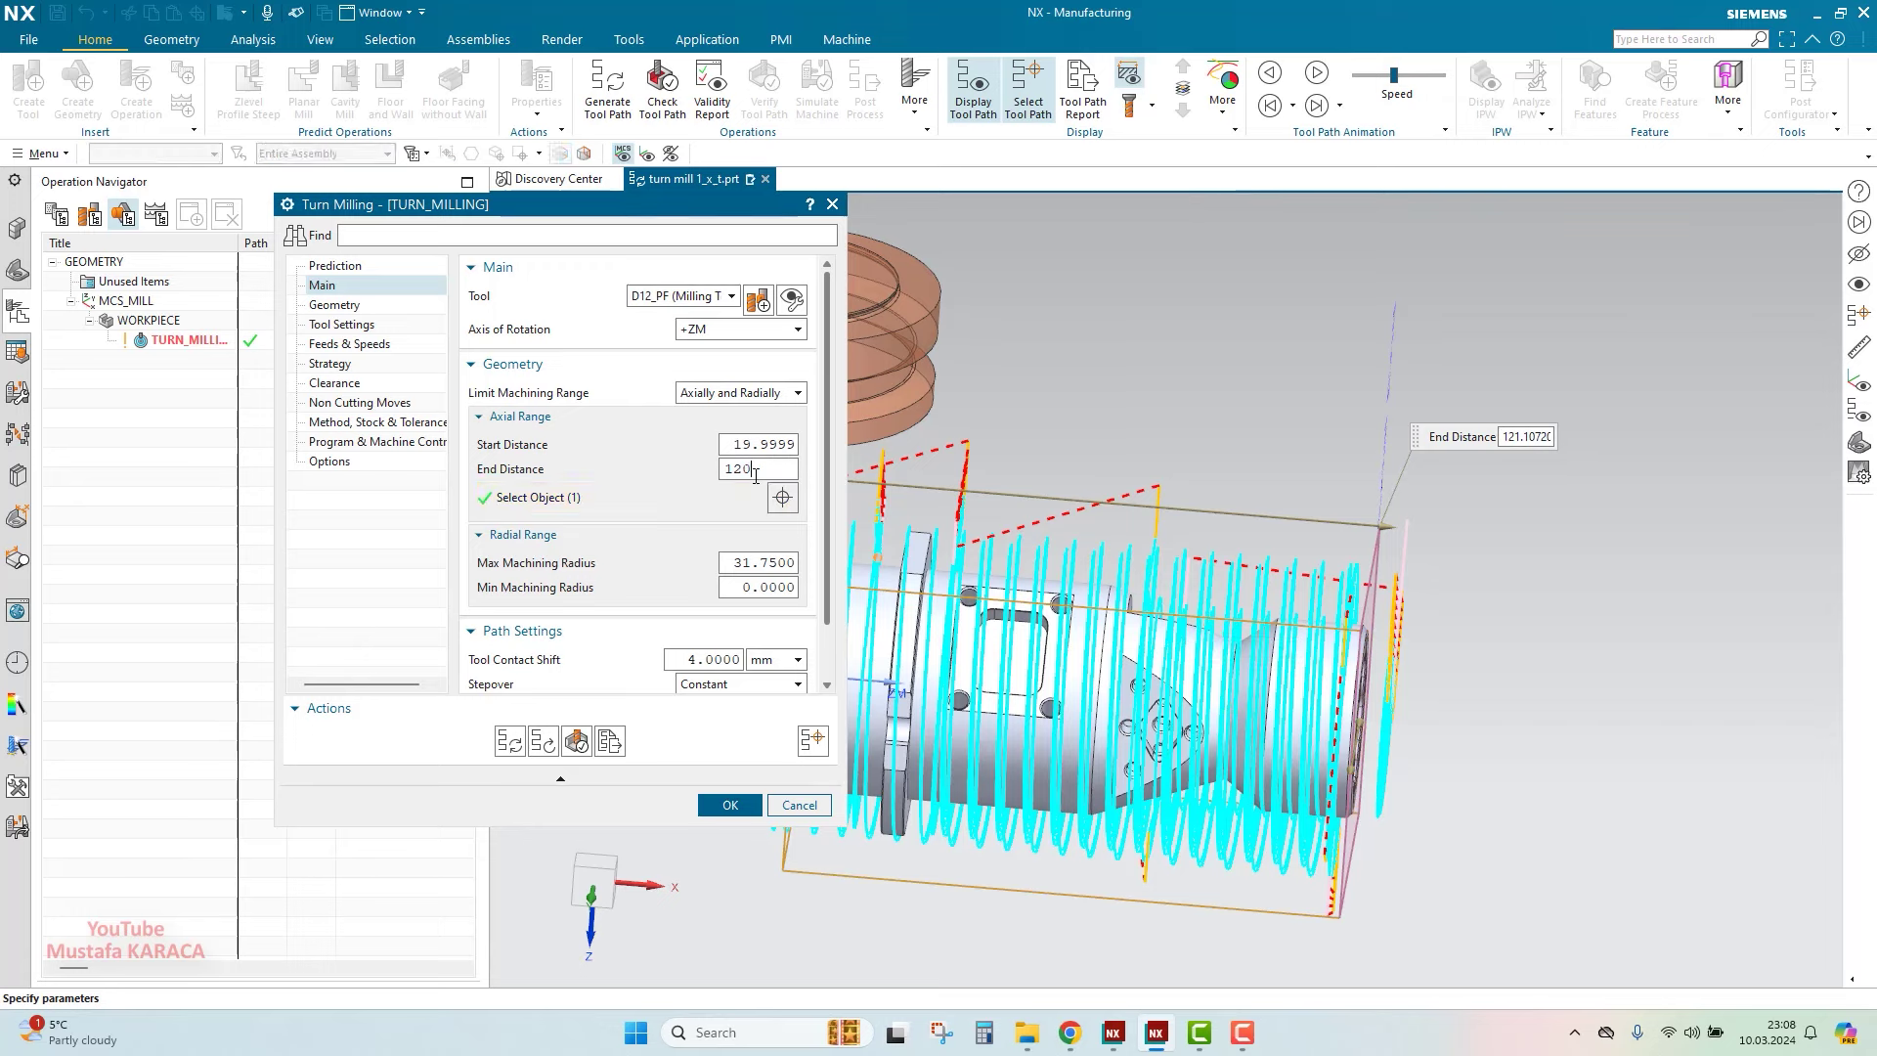
pyautogui.scroll(-3, 1051, 586)
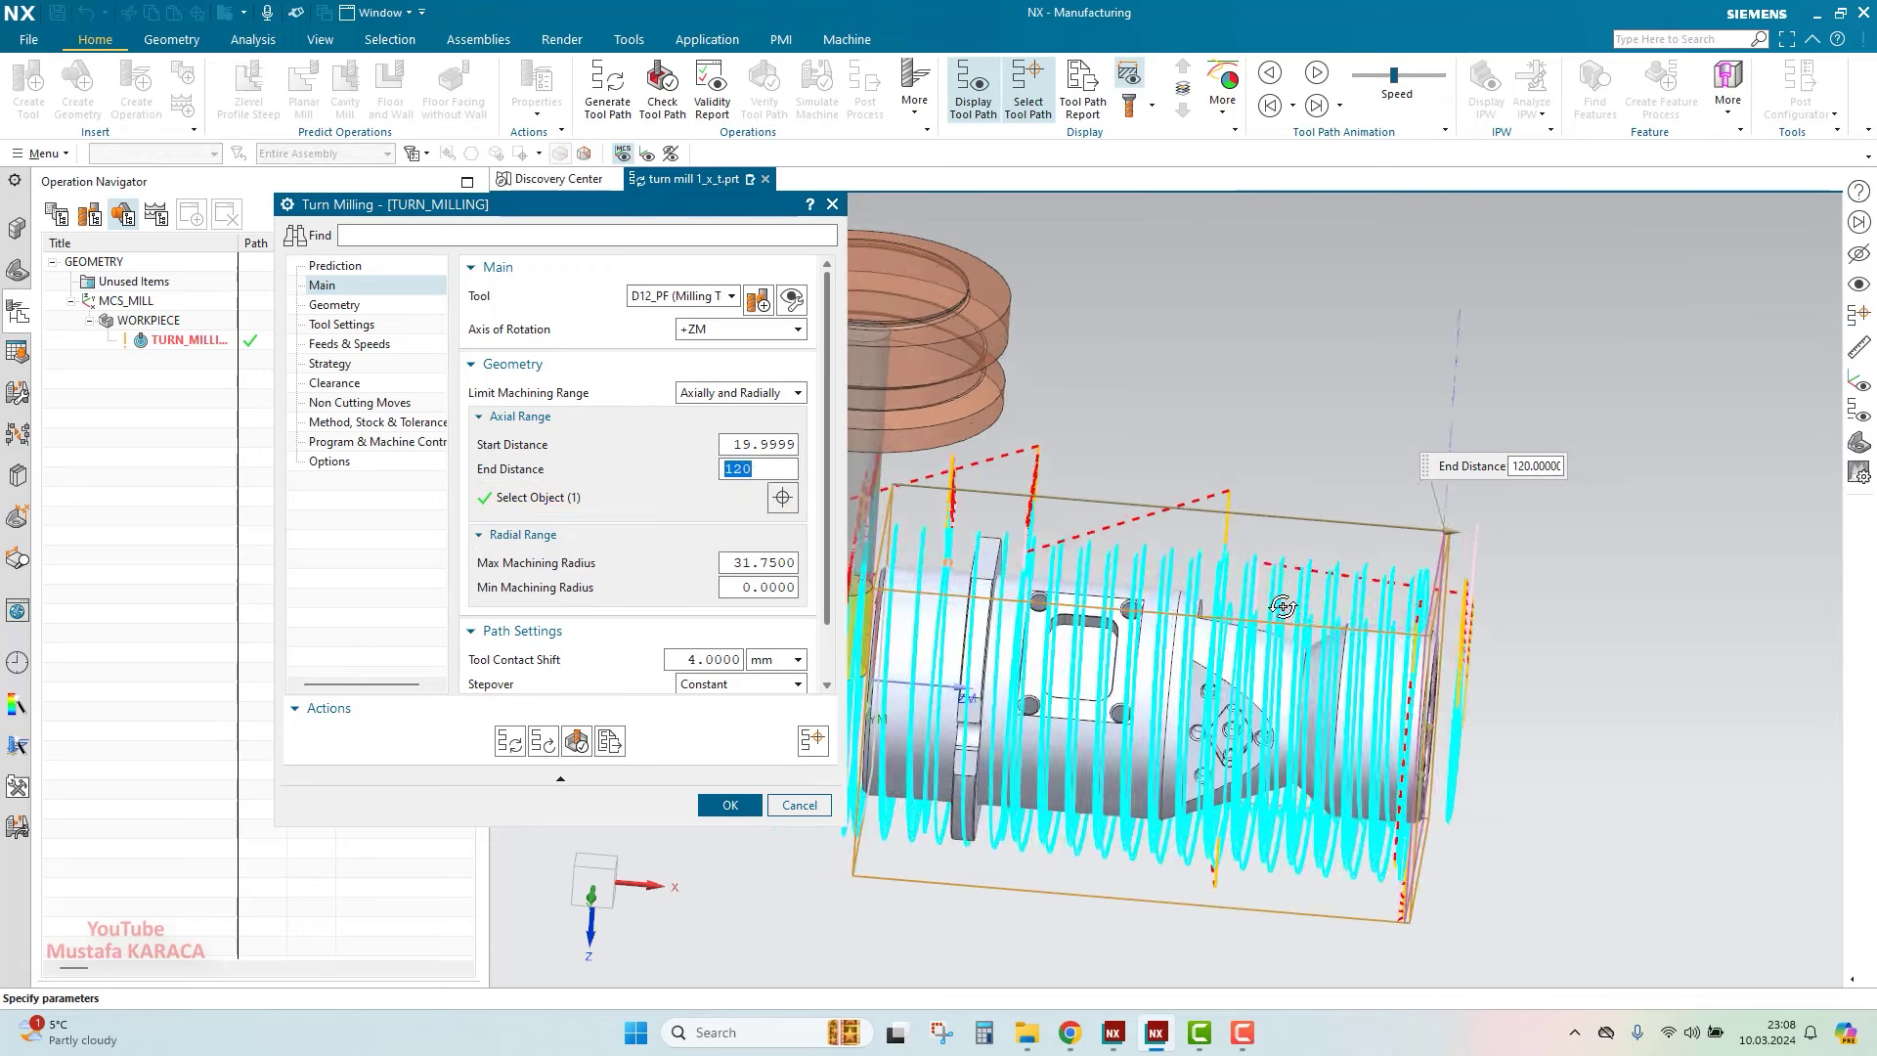
pyautogui.moveTo(1036, 577); pyautogui.dragTo(1051, 587, button='middle')
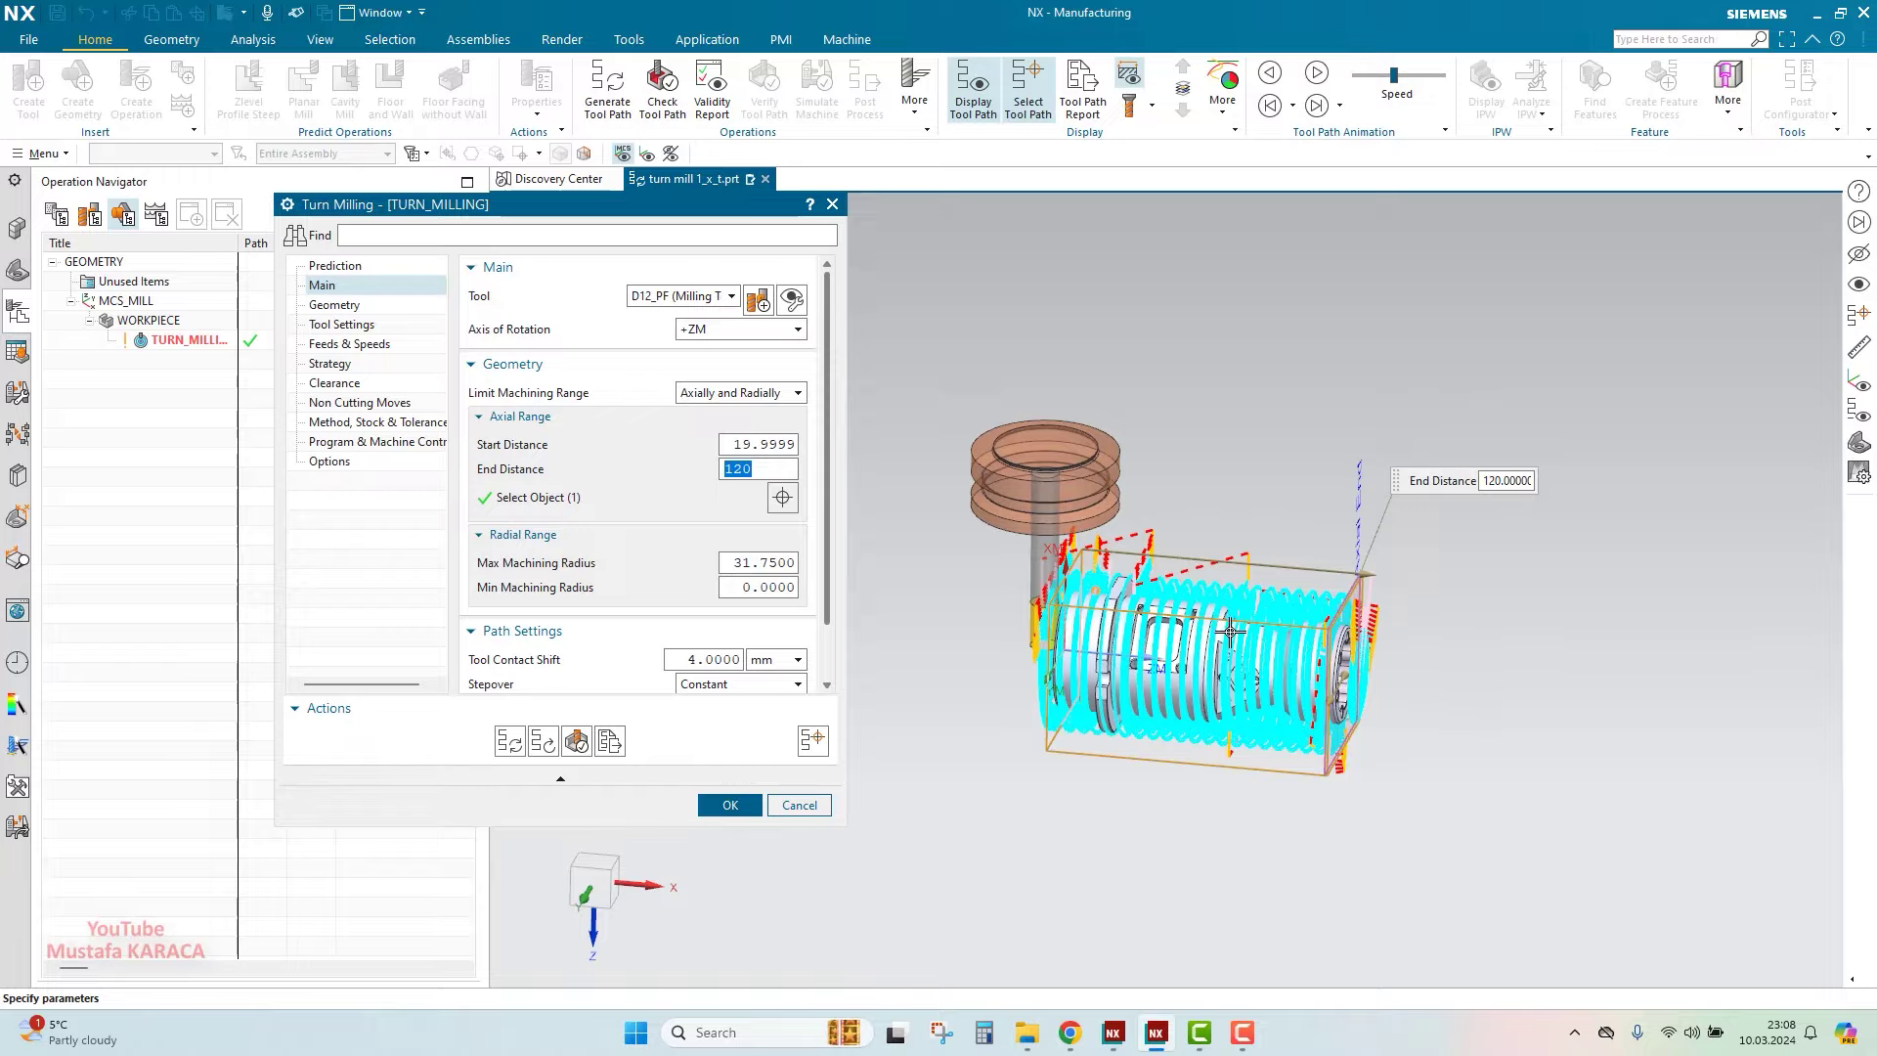
pyautogui.scroll(2, 1230, 632)
pyautogui.moveTo(1234, 636)
pyautogui.mouseDown(button='middle')
pyautogui.moveTo(1362, 612)
pyautogui.moveTo(1301, 594)
pyautogui.mouseUp(button='middle')
pyautogui.scroll(2, 1271, 644)
pyautogui.scroll(3, 1279, 645)
pyautogui.scroll(3, 1300, 631)
pyautogui.scroll(-5, 1301, 594)
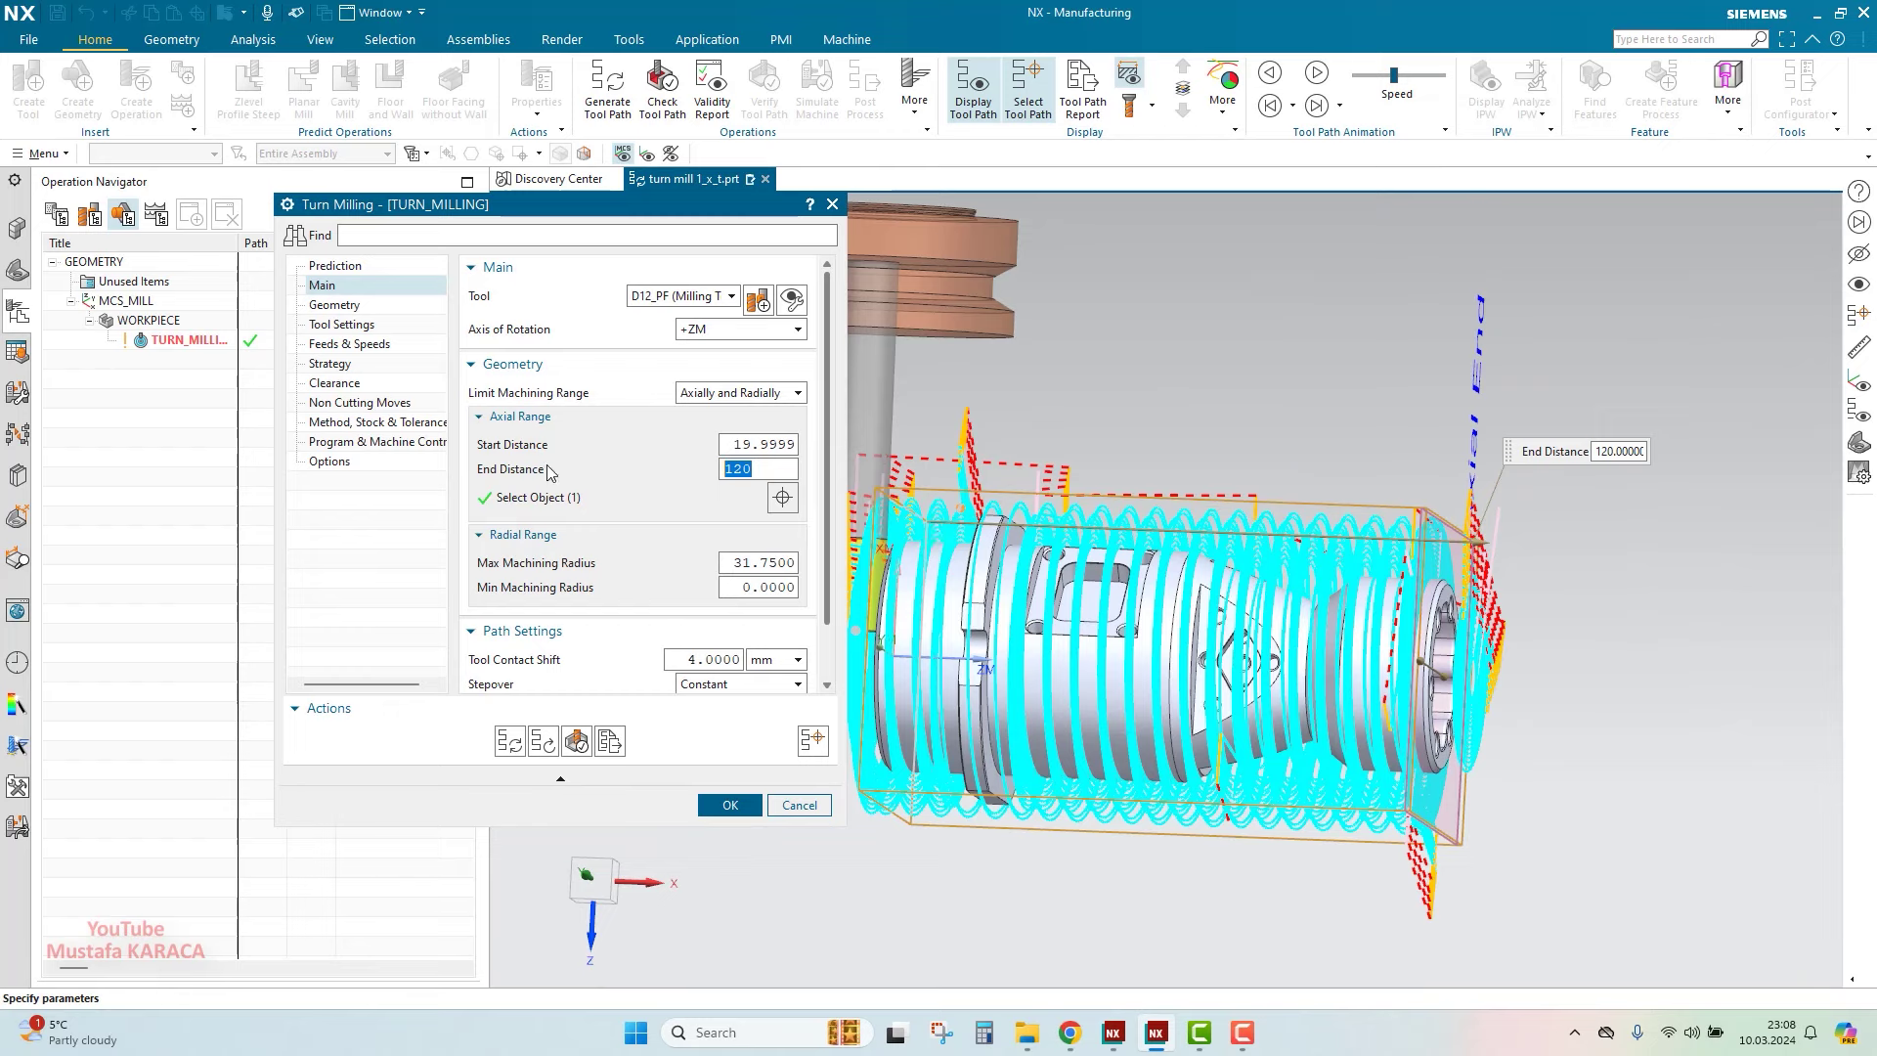
pyautogui.click(751, 563)
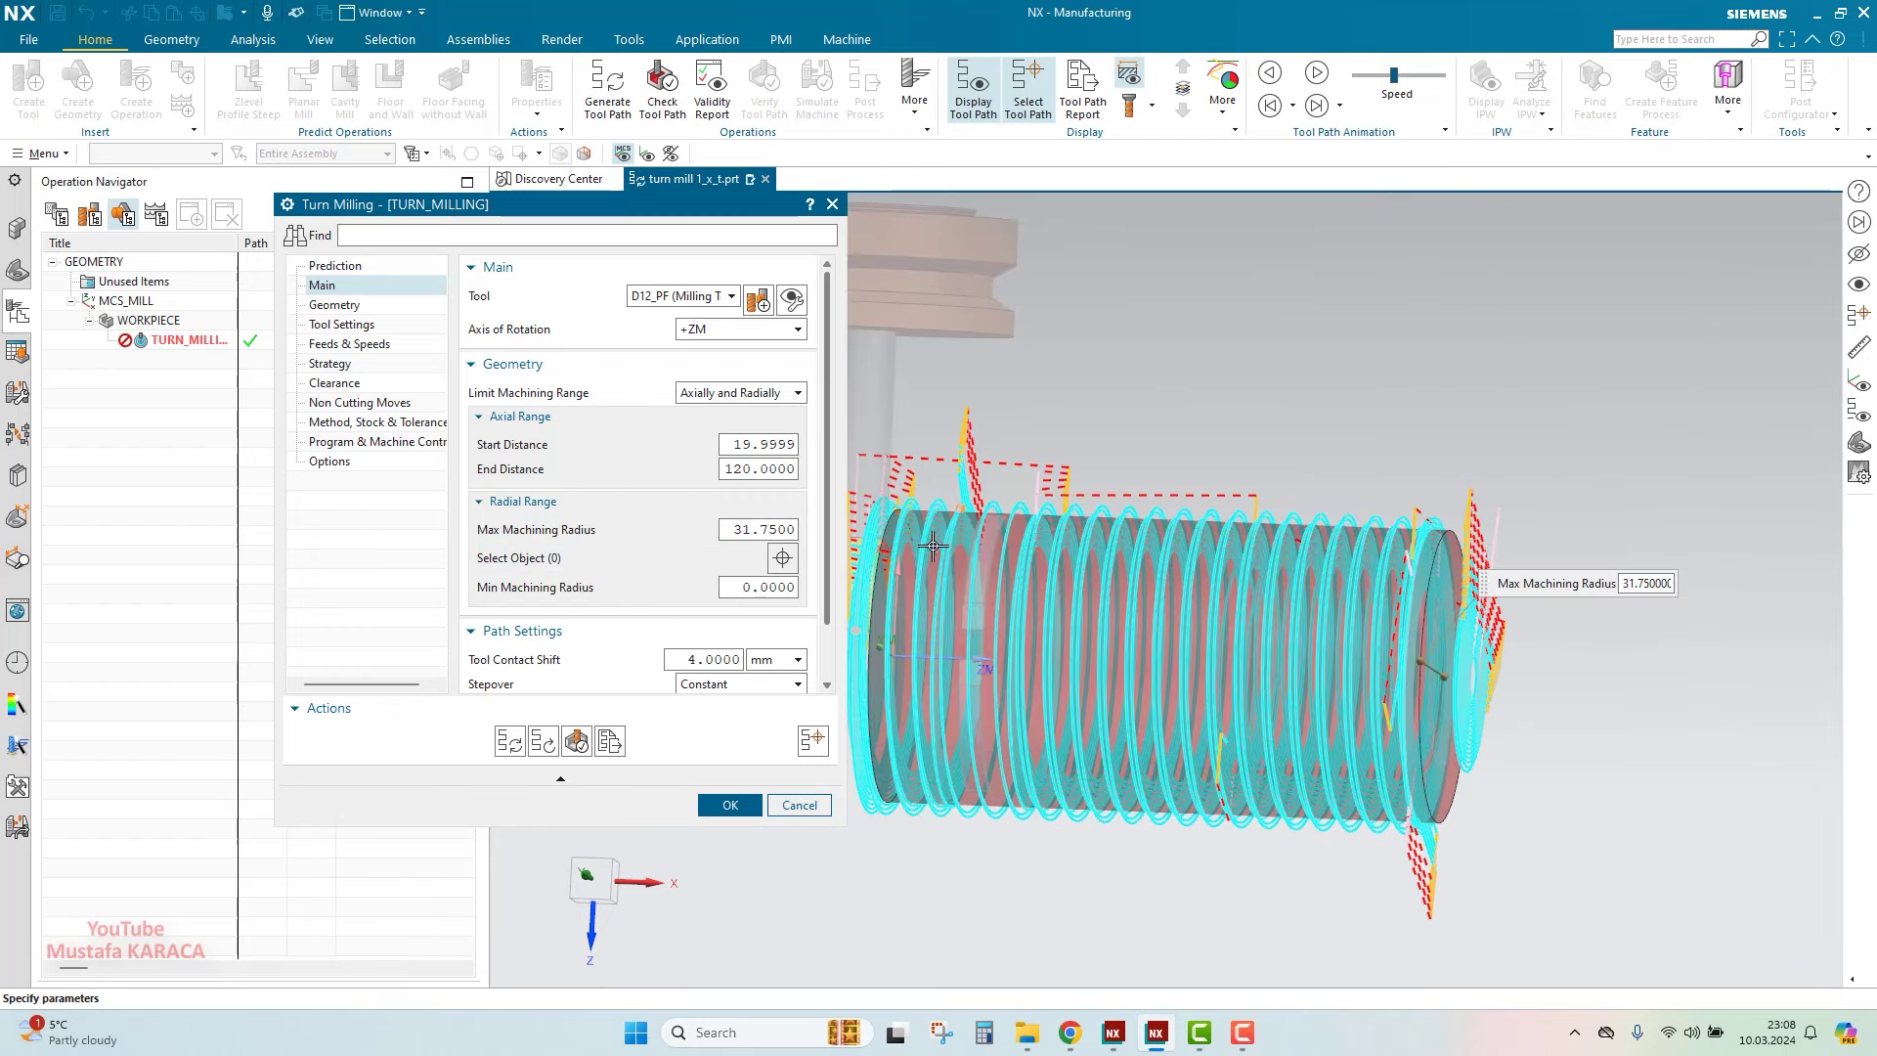
# Set the maximum machining radius to 50
pyautogui.moveTo(1211, 492); pyautogui.dragTo(1122, 489, button='middle')
pyautogui.write('0')
pyautogui.press('Return')
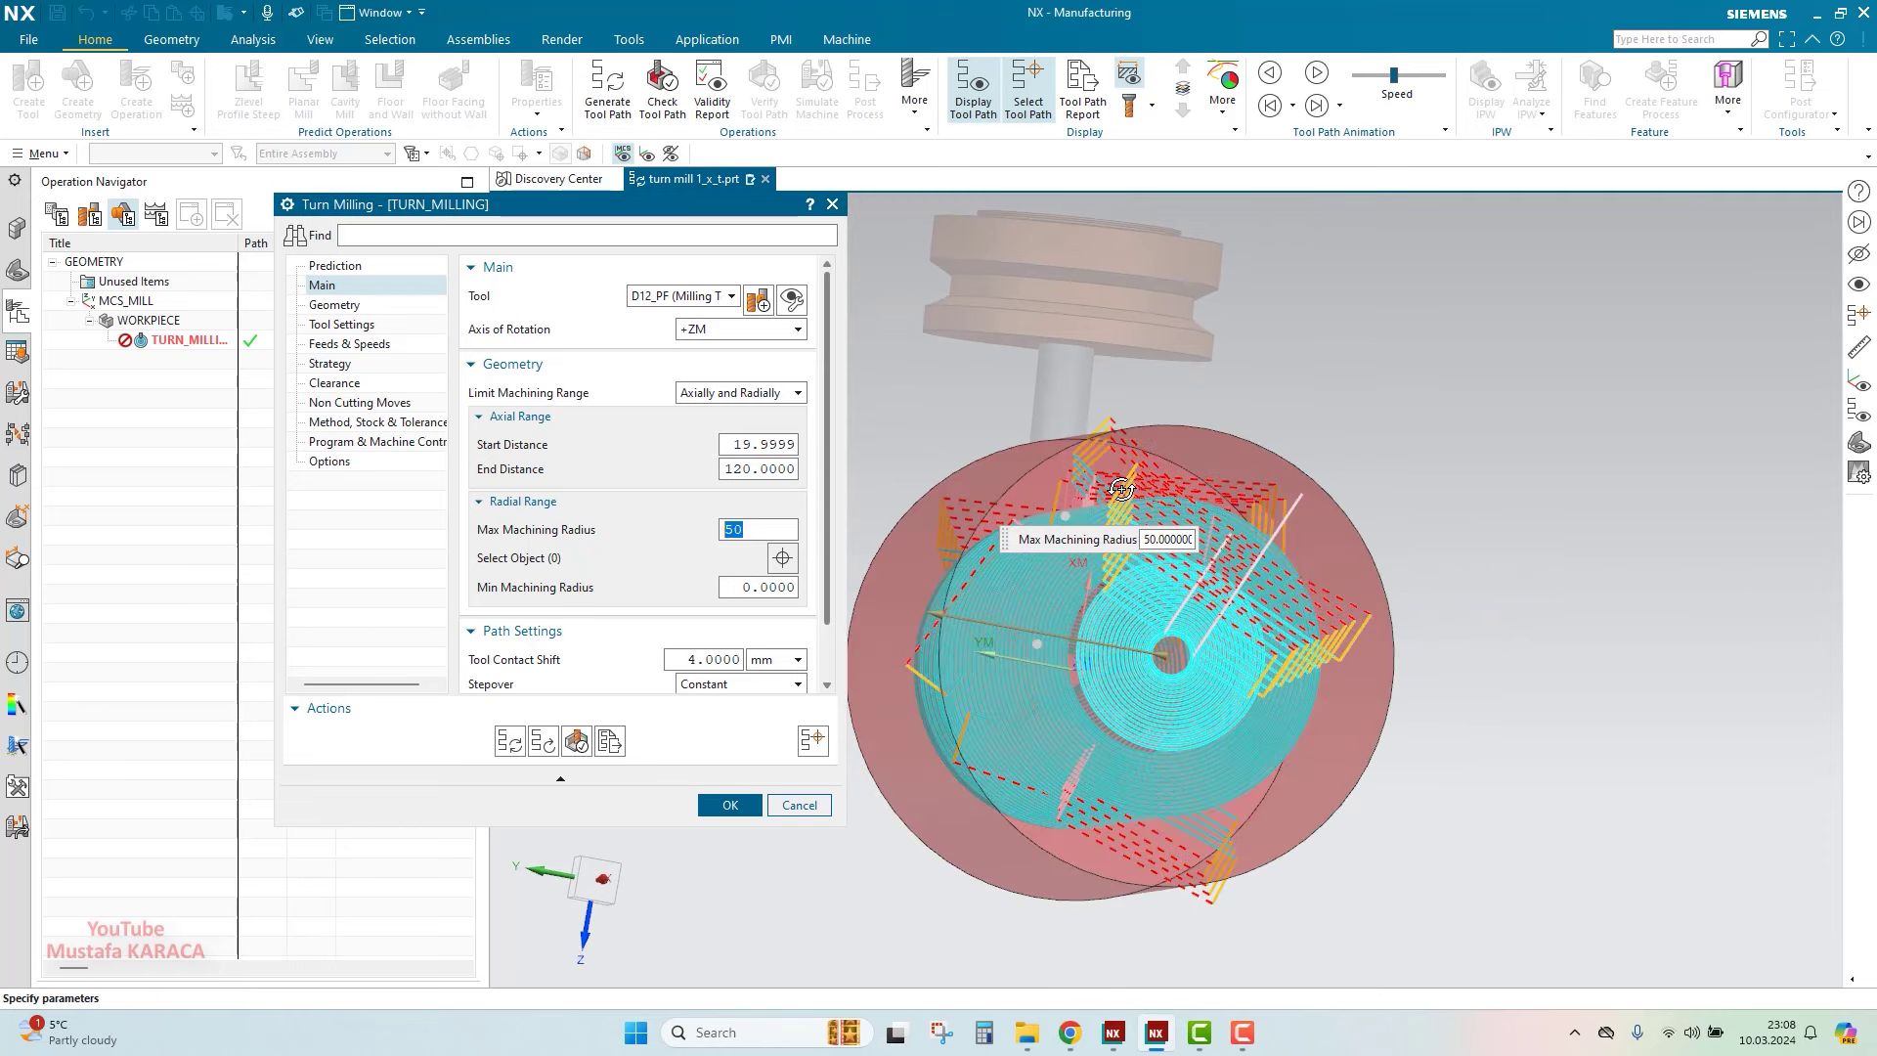
pyautogui.click(751, 588)
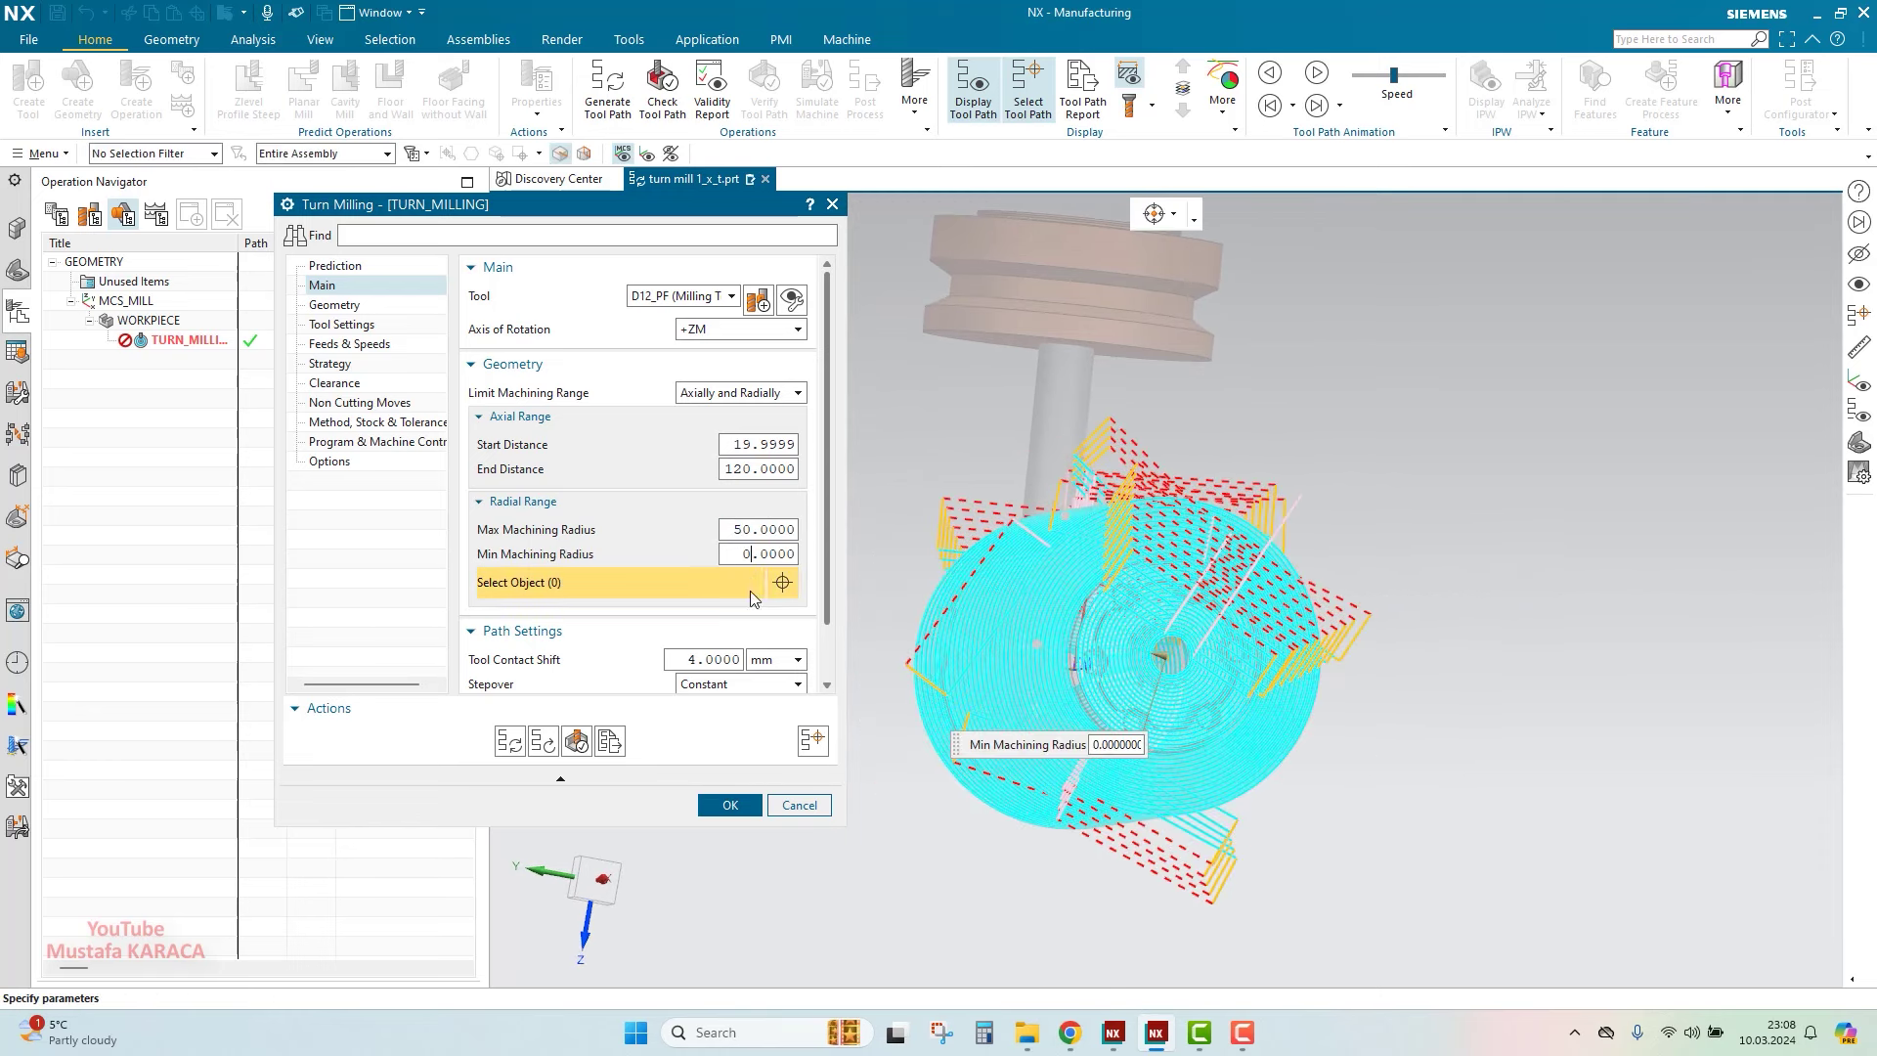
# Pick the end-face circular edge to set the 20.9994 minimum machining radius
pyautogui.scroll(3, 1245, 620)
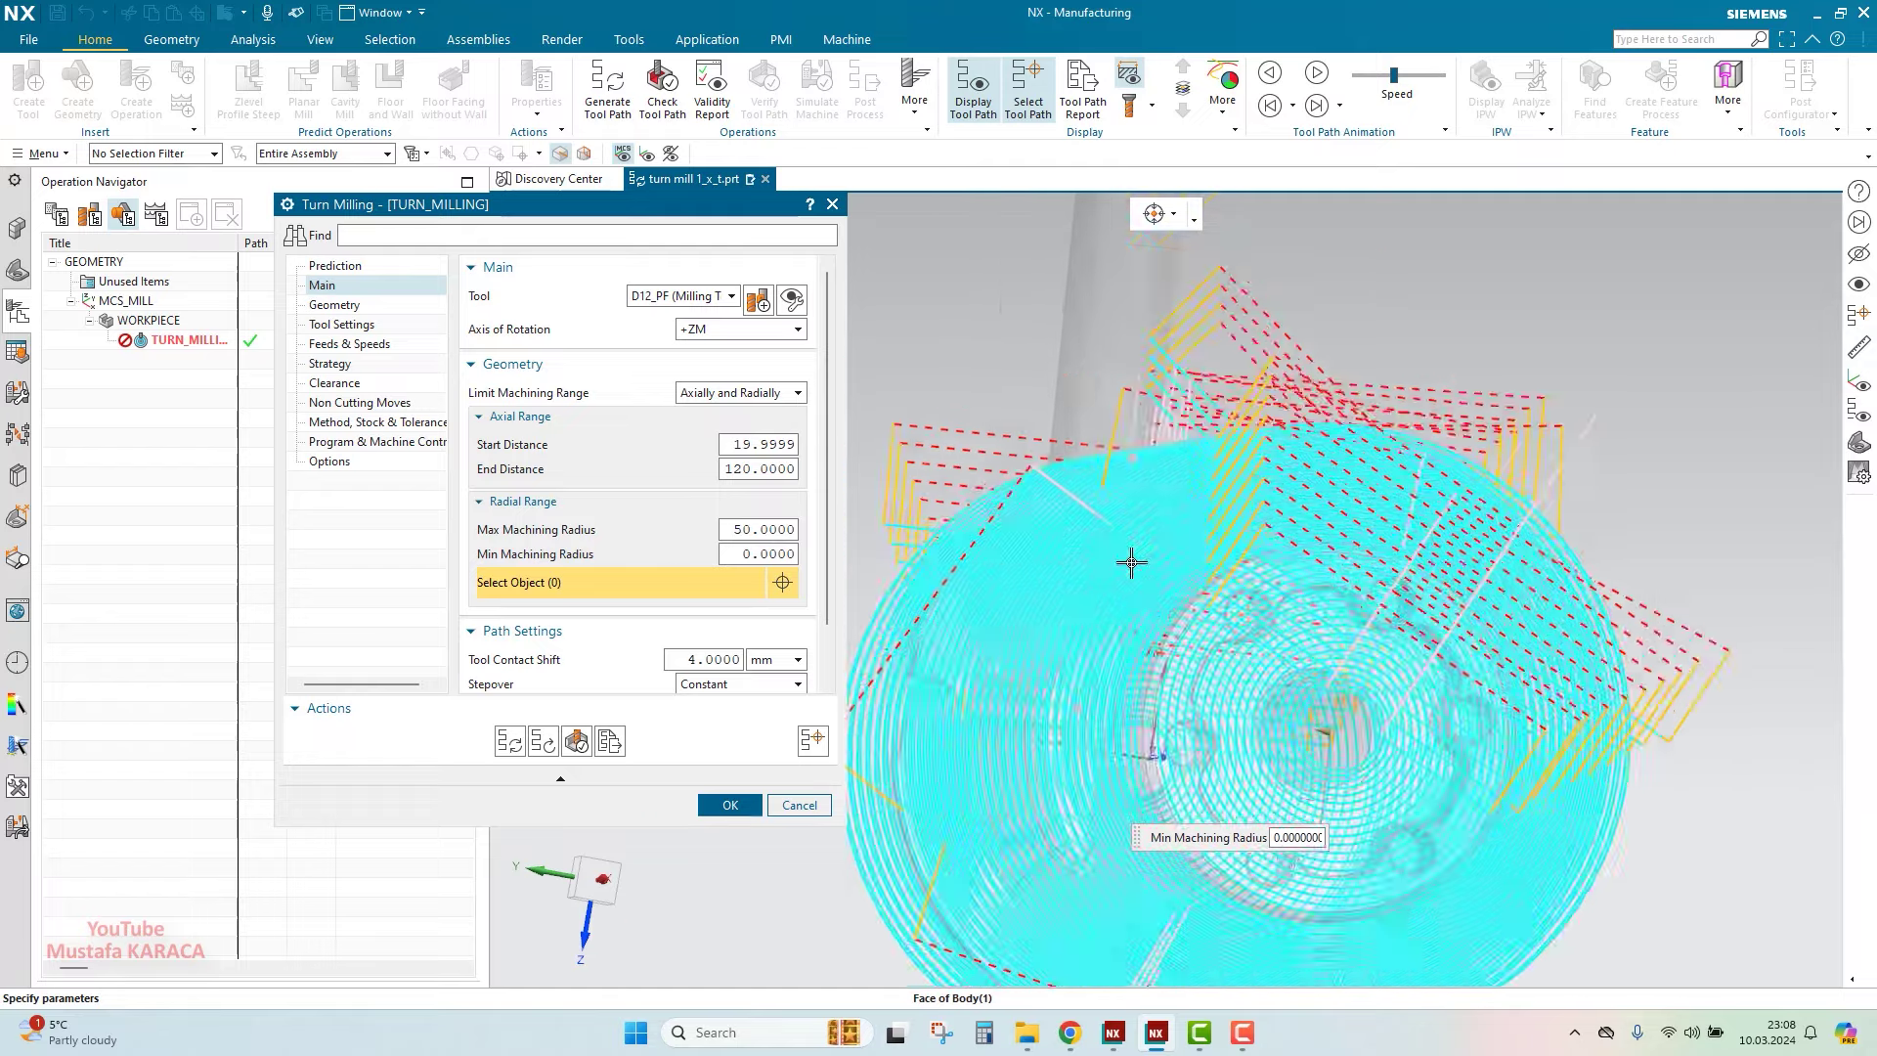
pyautogui.scroll(-2, 1123, 558)
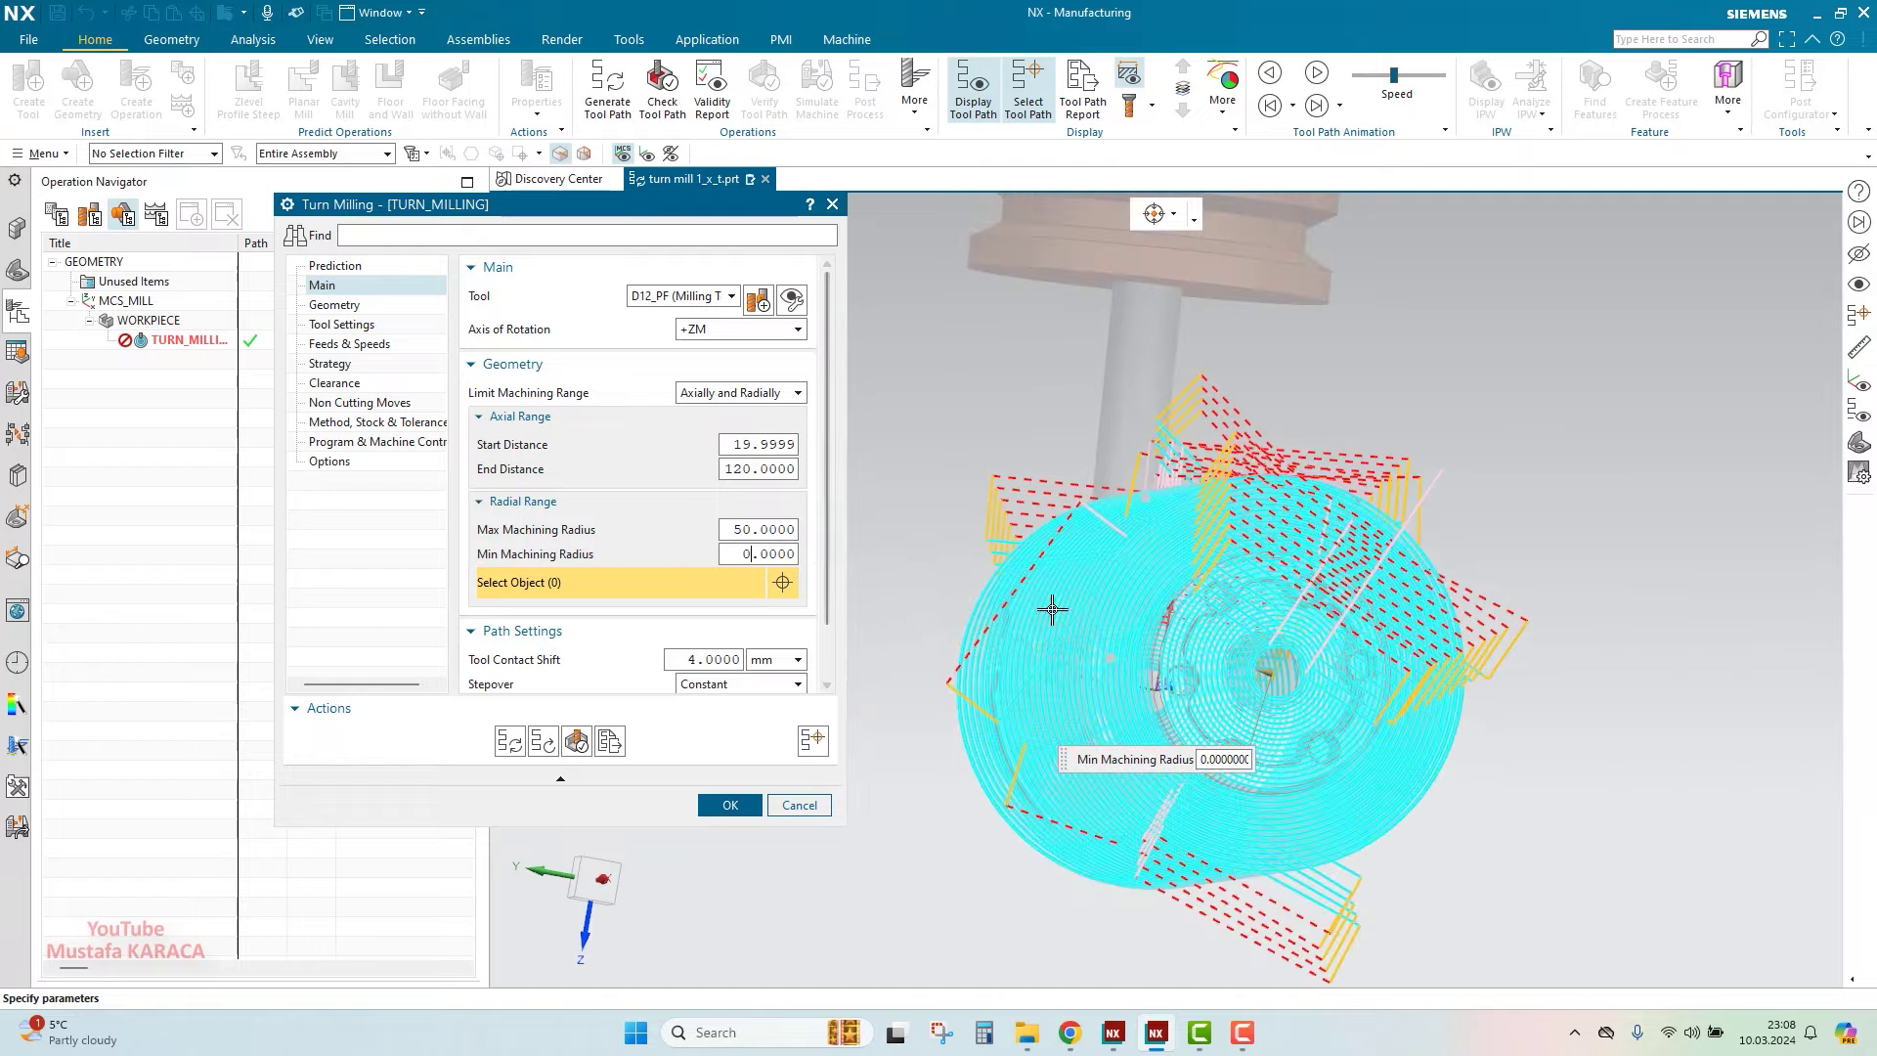
pyautogui.scroll(4, 1052, 611)
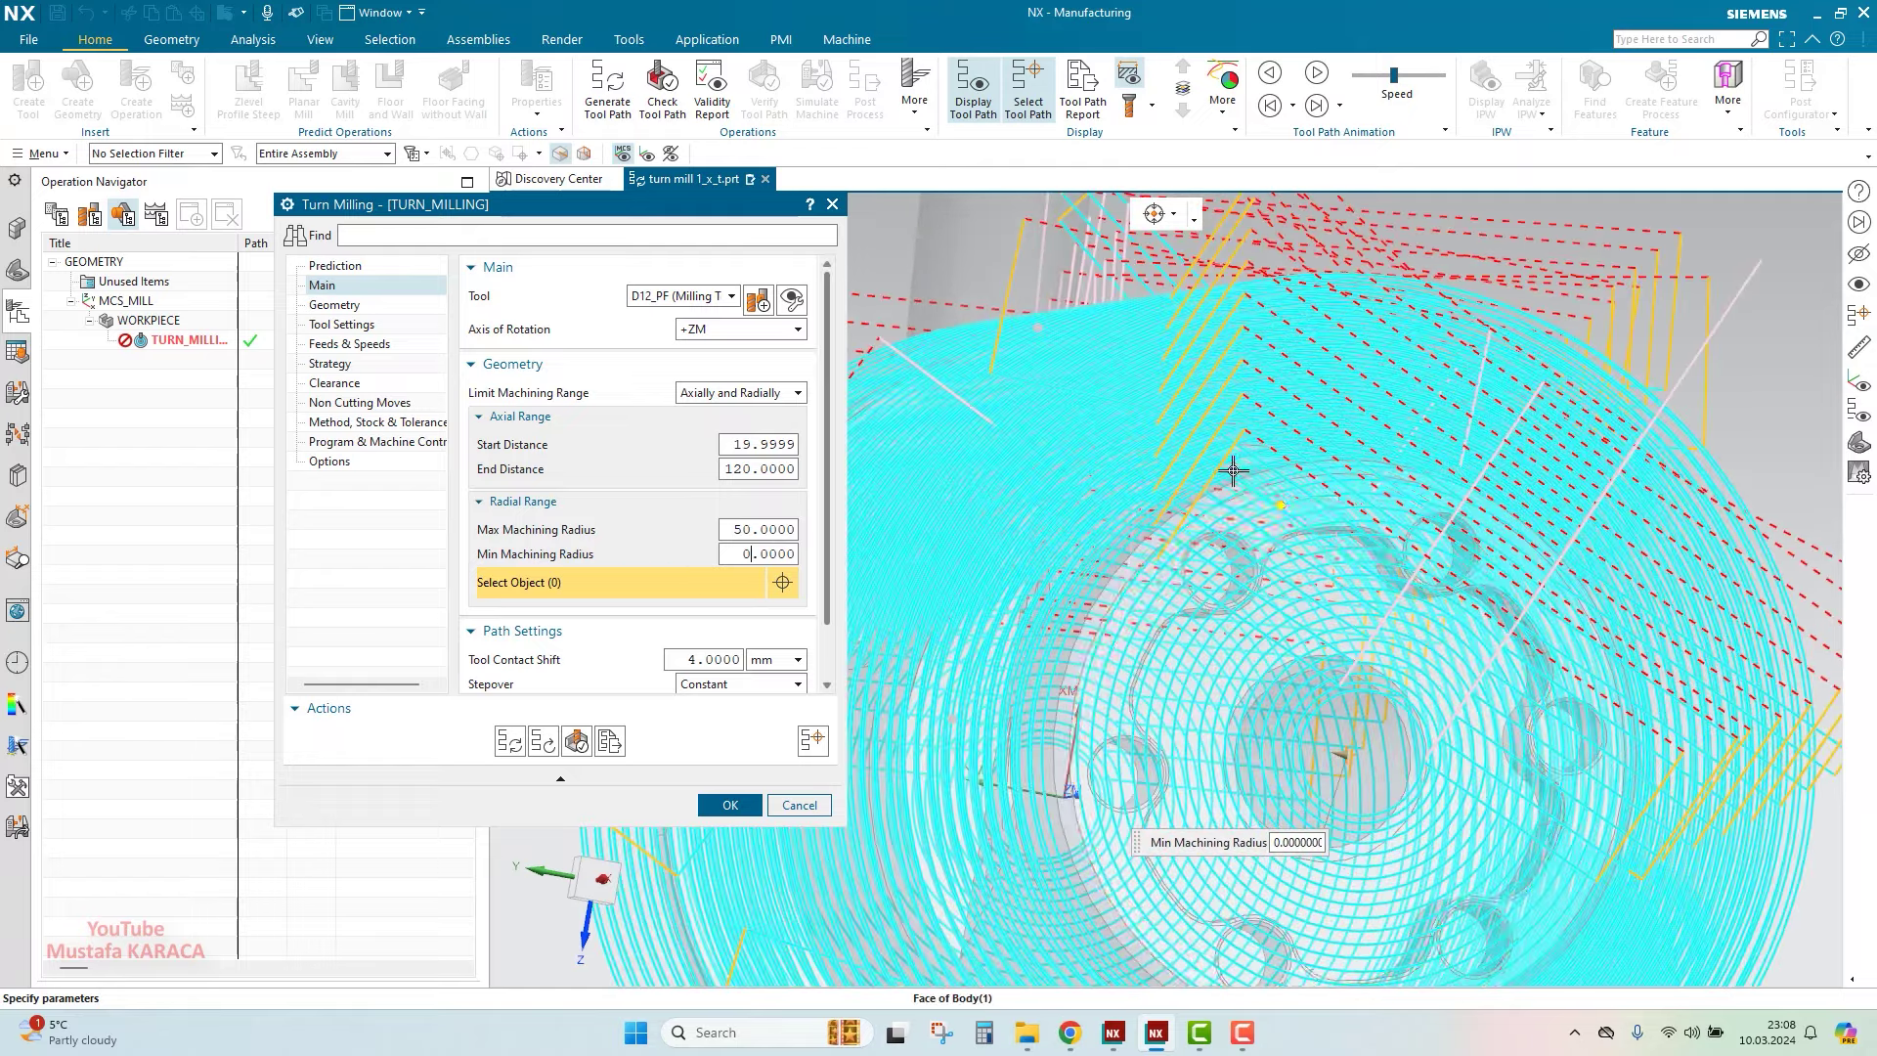
pyautogui.scroll(3, 1548, 613)
pyautogui.scroll(2, 1548, 613)
pyautogui.click(1624, 692)
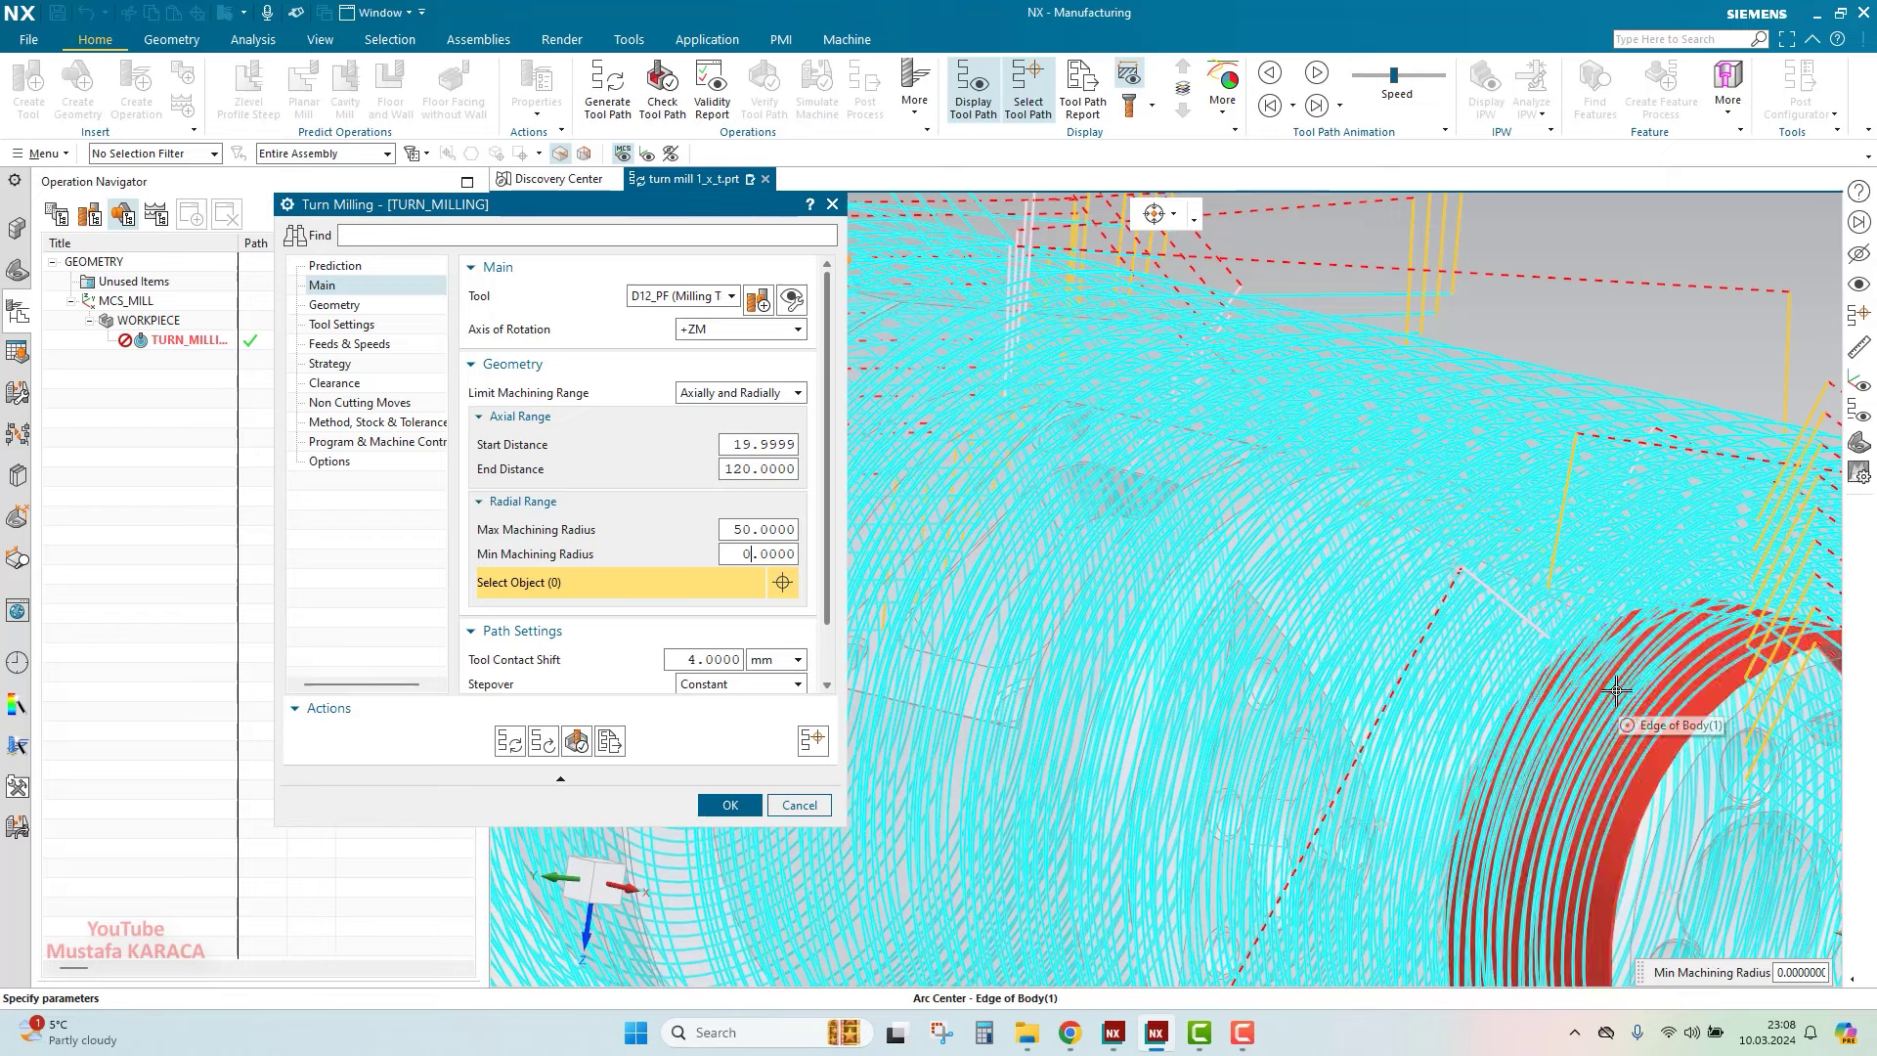
pyautogui.scroll(-3, 1261, 584)
pyautogui.scroll(-3, 1261, 584)
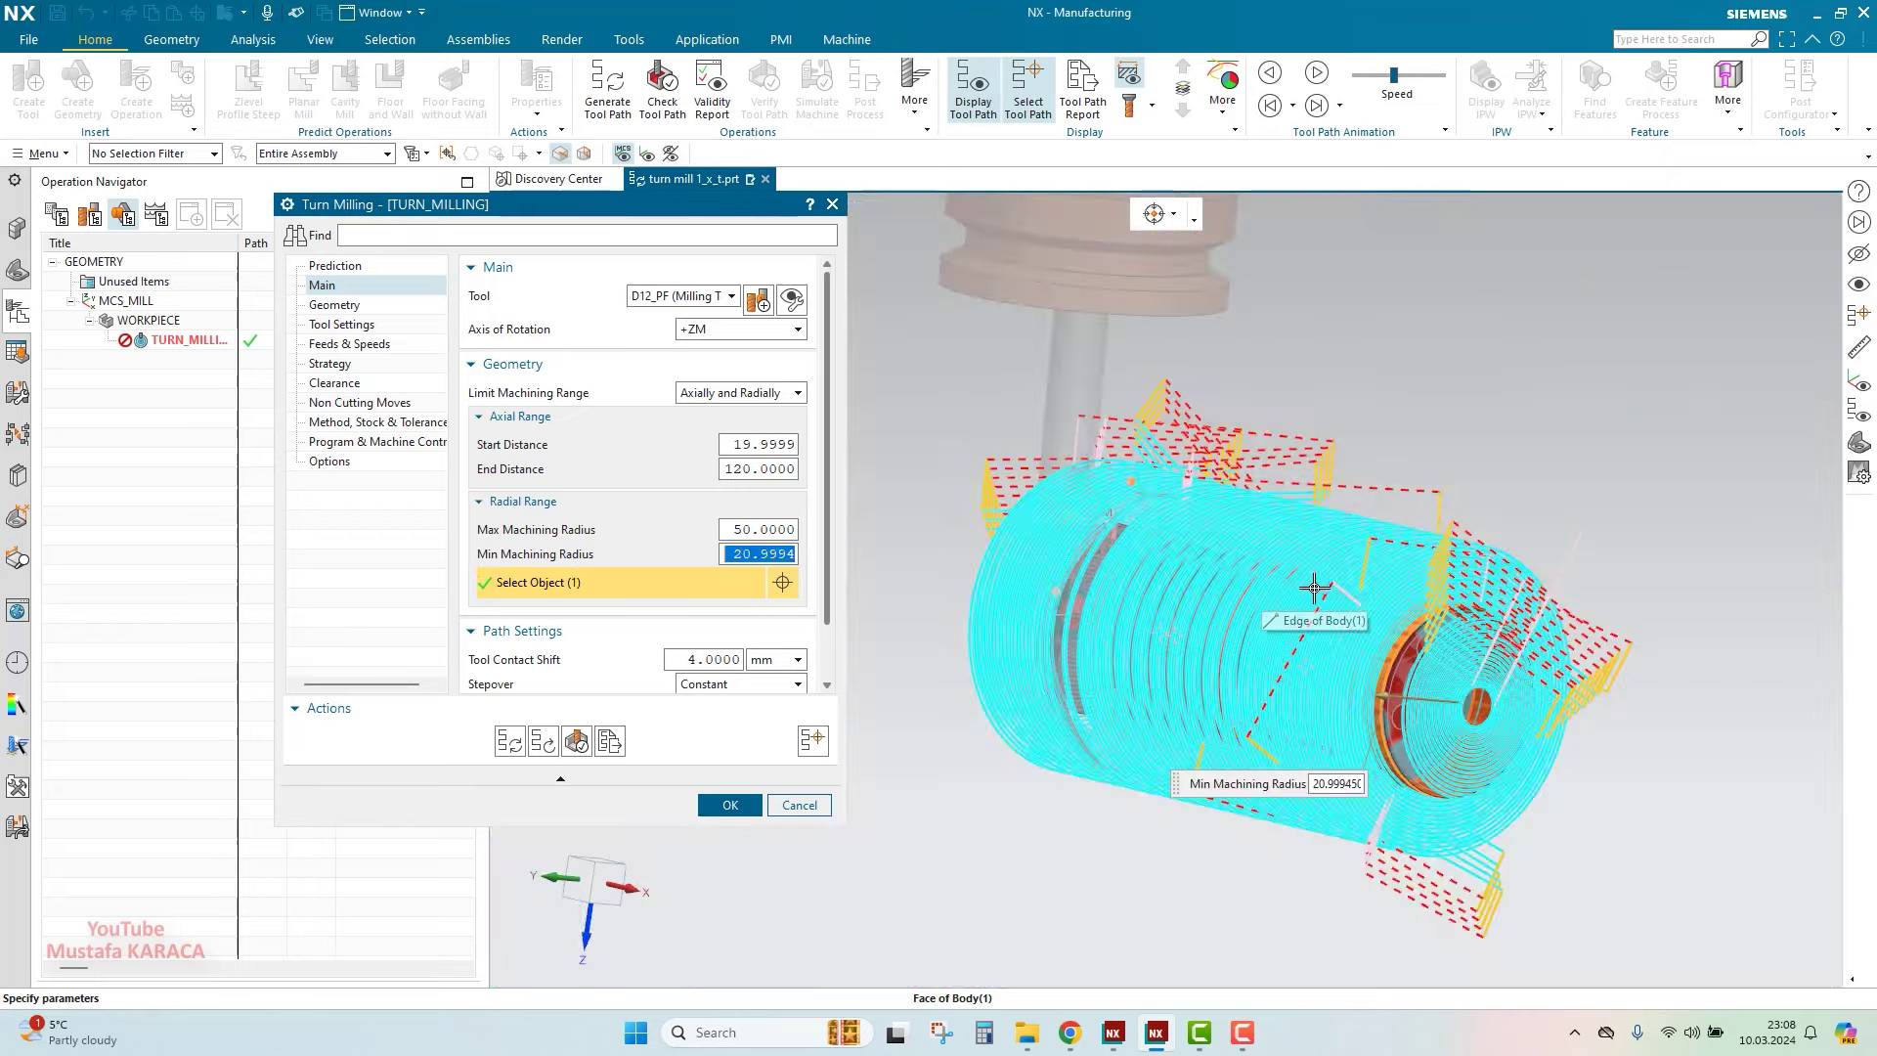
pyautogui.scroll(2, 1390, 627)
pyautogui.scroll(3, 1413, 654)
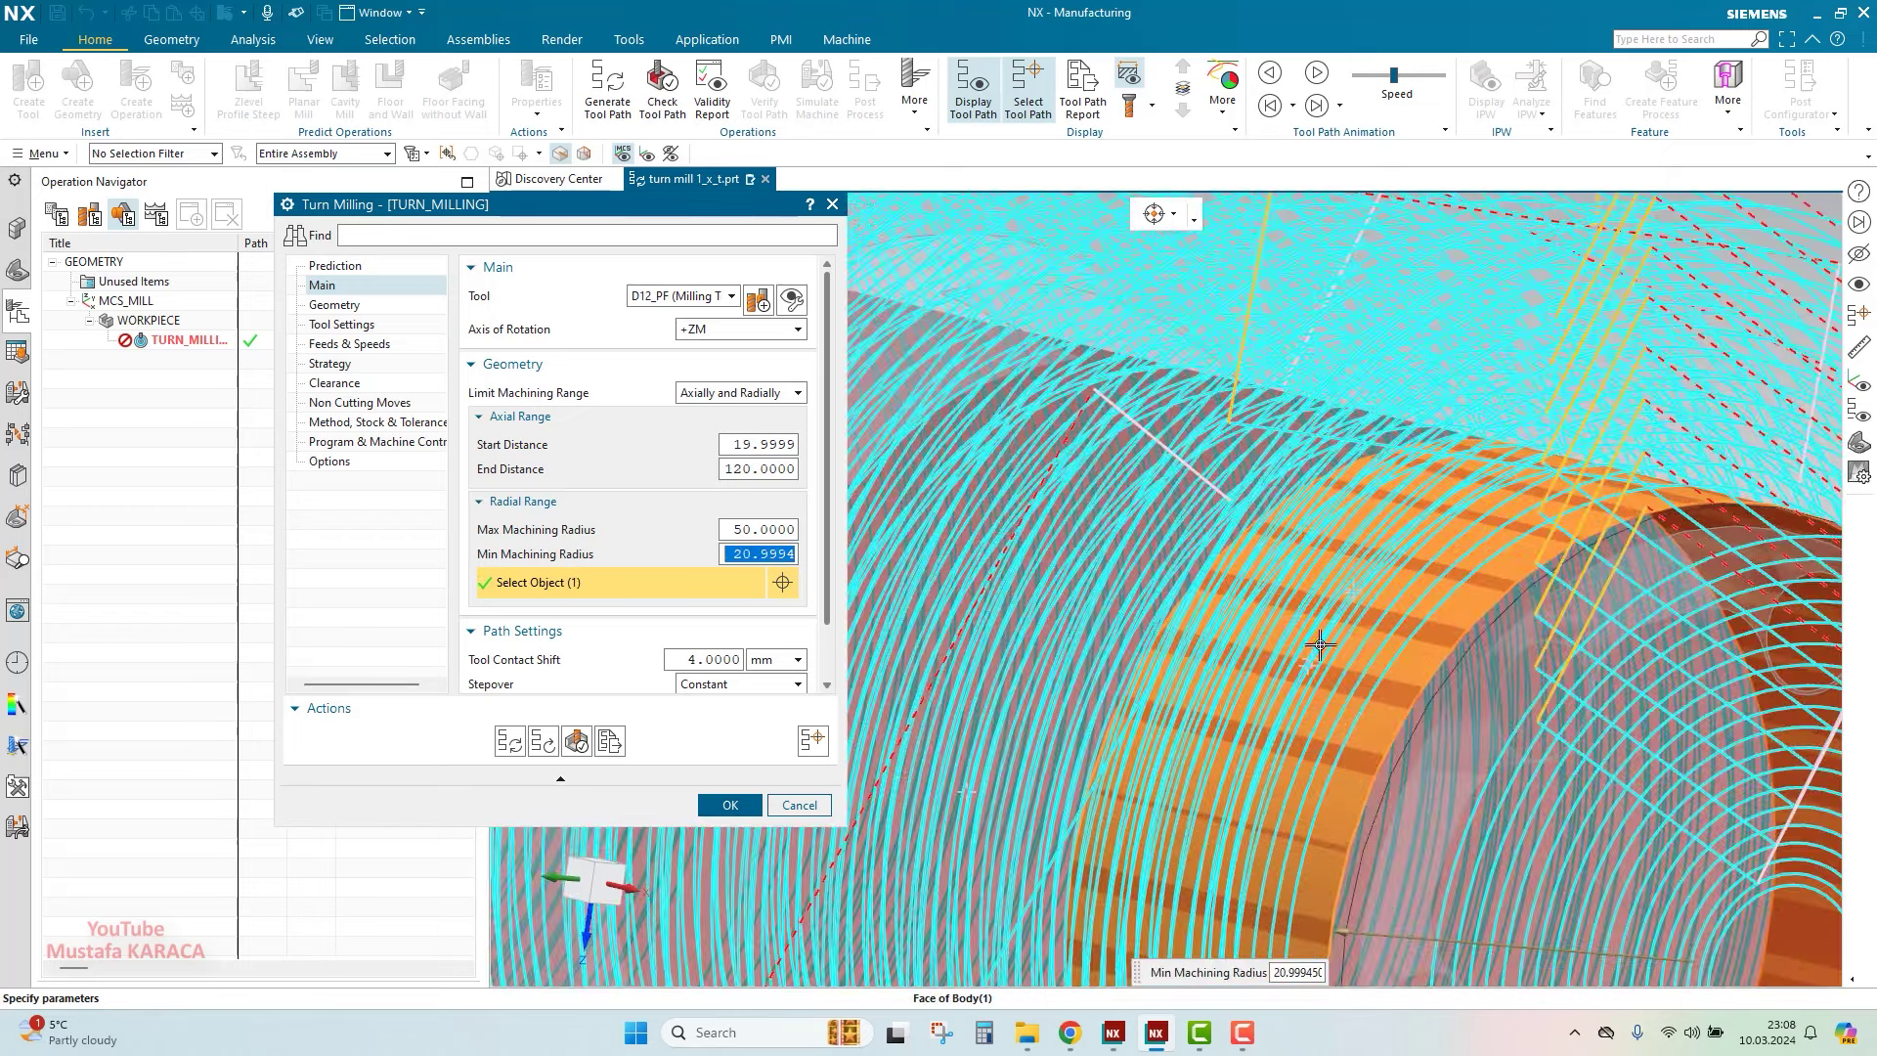
pyautogui.scroll(-2, 1415, 615)
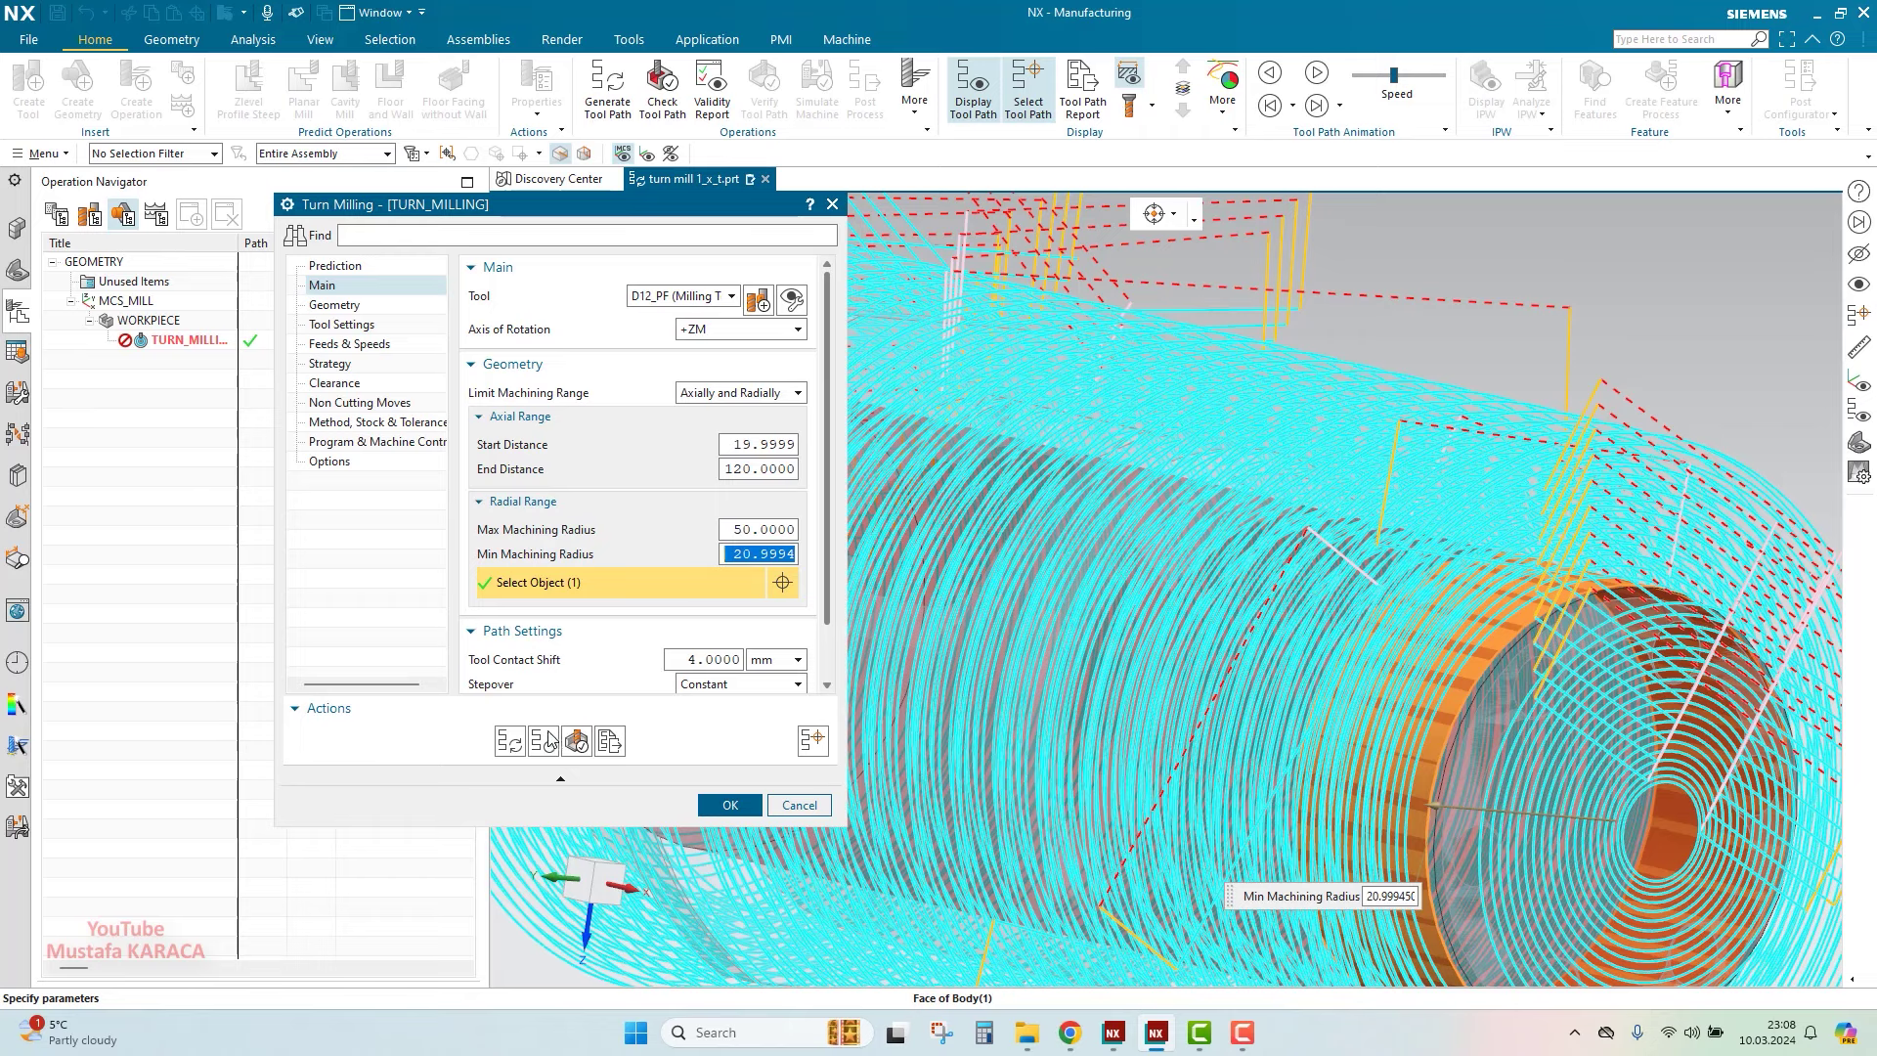
# Regenerate the toolpath within the new axial and radial limits and inspect it from the side
pyautogui.click(515, 746)
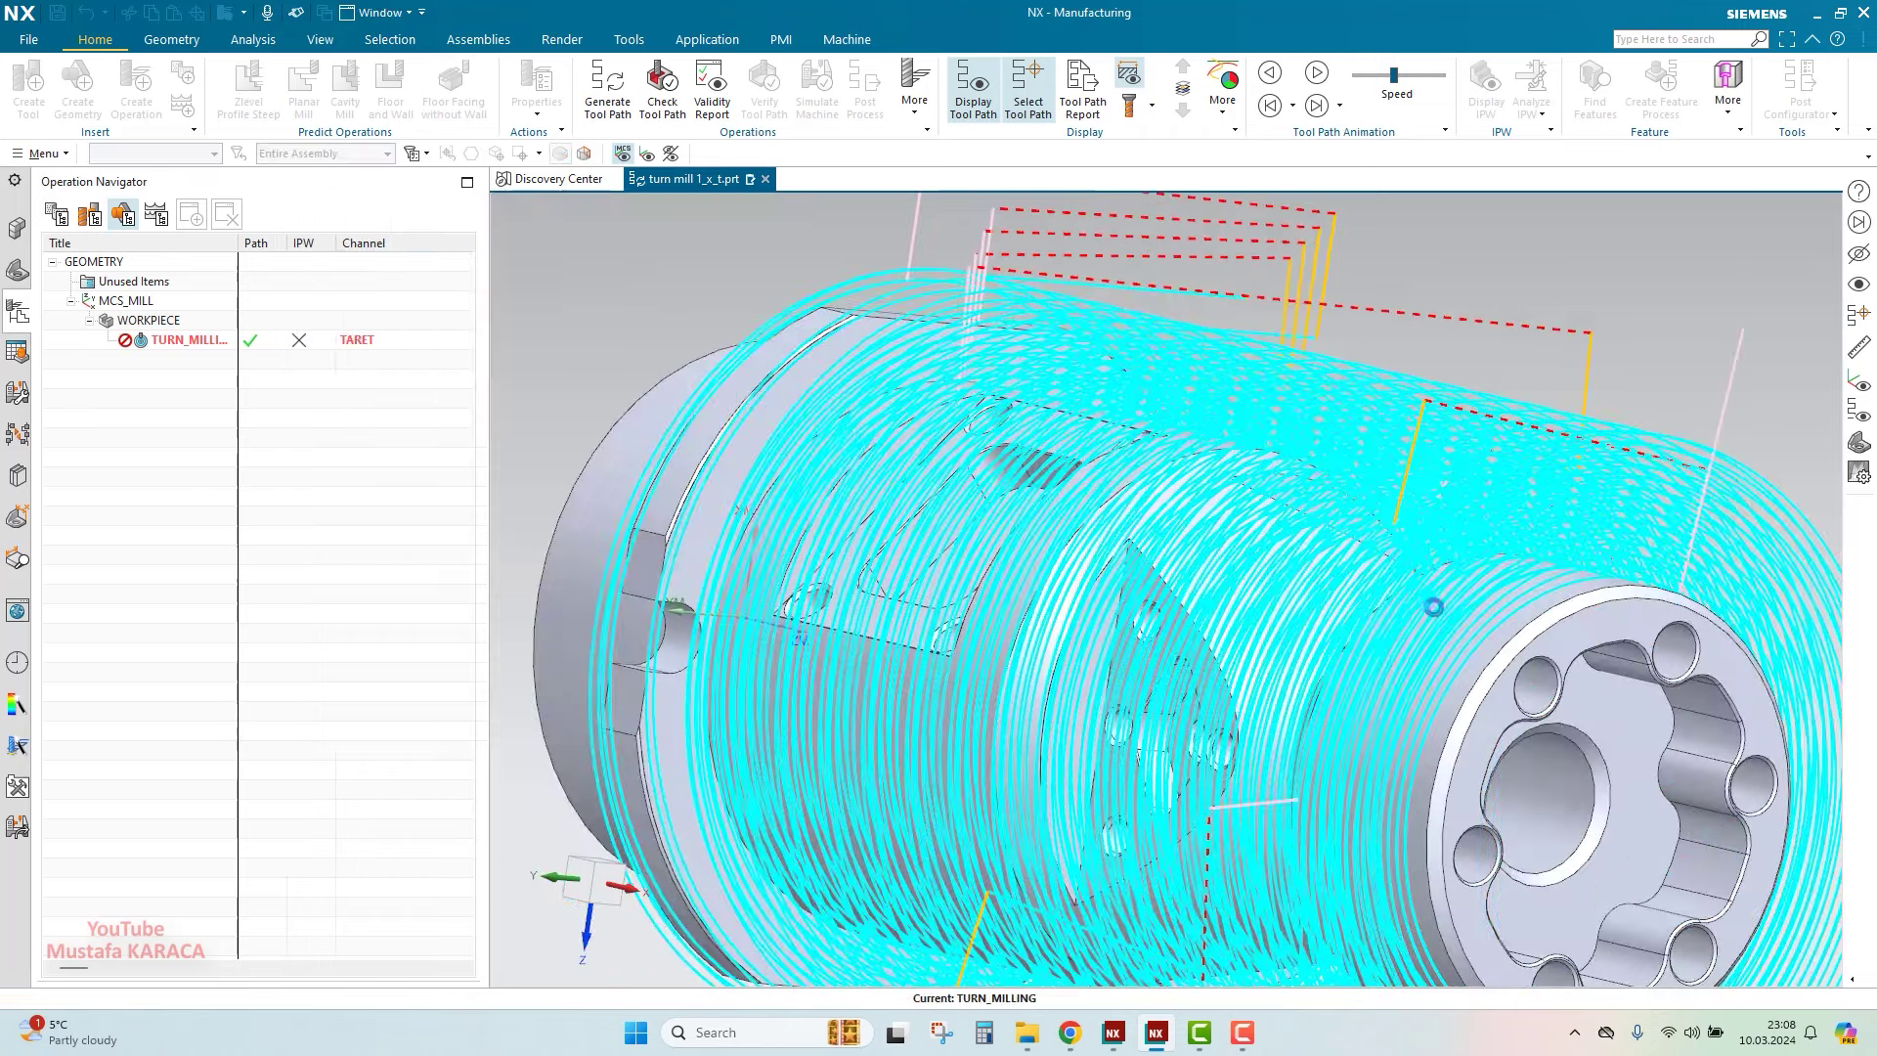
pyautogui.scroll(-3, 1428, 608)
pyautogui.moveTo(1428, 608)
pyautogui.mouseDown(button='middle')
pyautogui.moveTo(1457, 636)
pyautogui.moveTo(1445, 676)
pyautogui.mouseUp(button='middle')
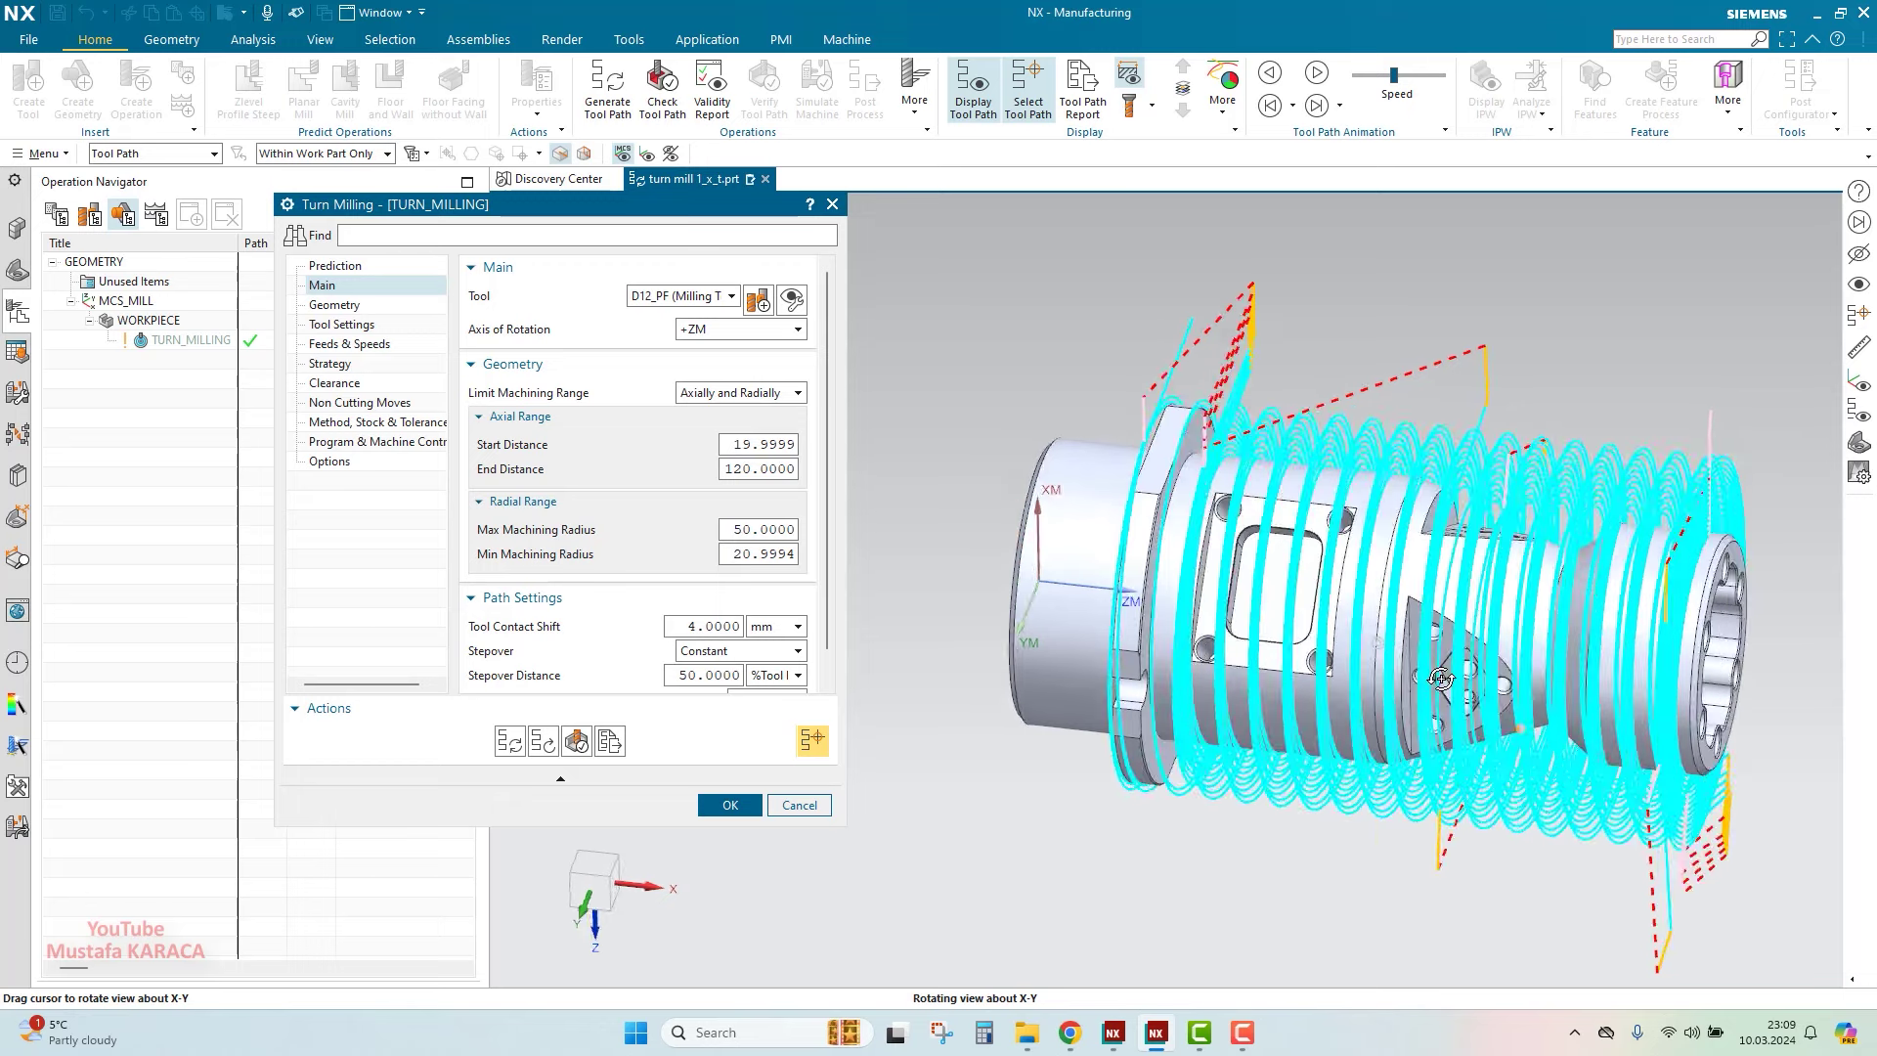
pyautogui.moveTo(1445, 677); pyautogui.dragTo(1448, 577, button='middle')
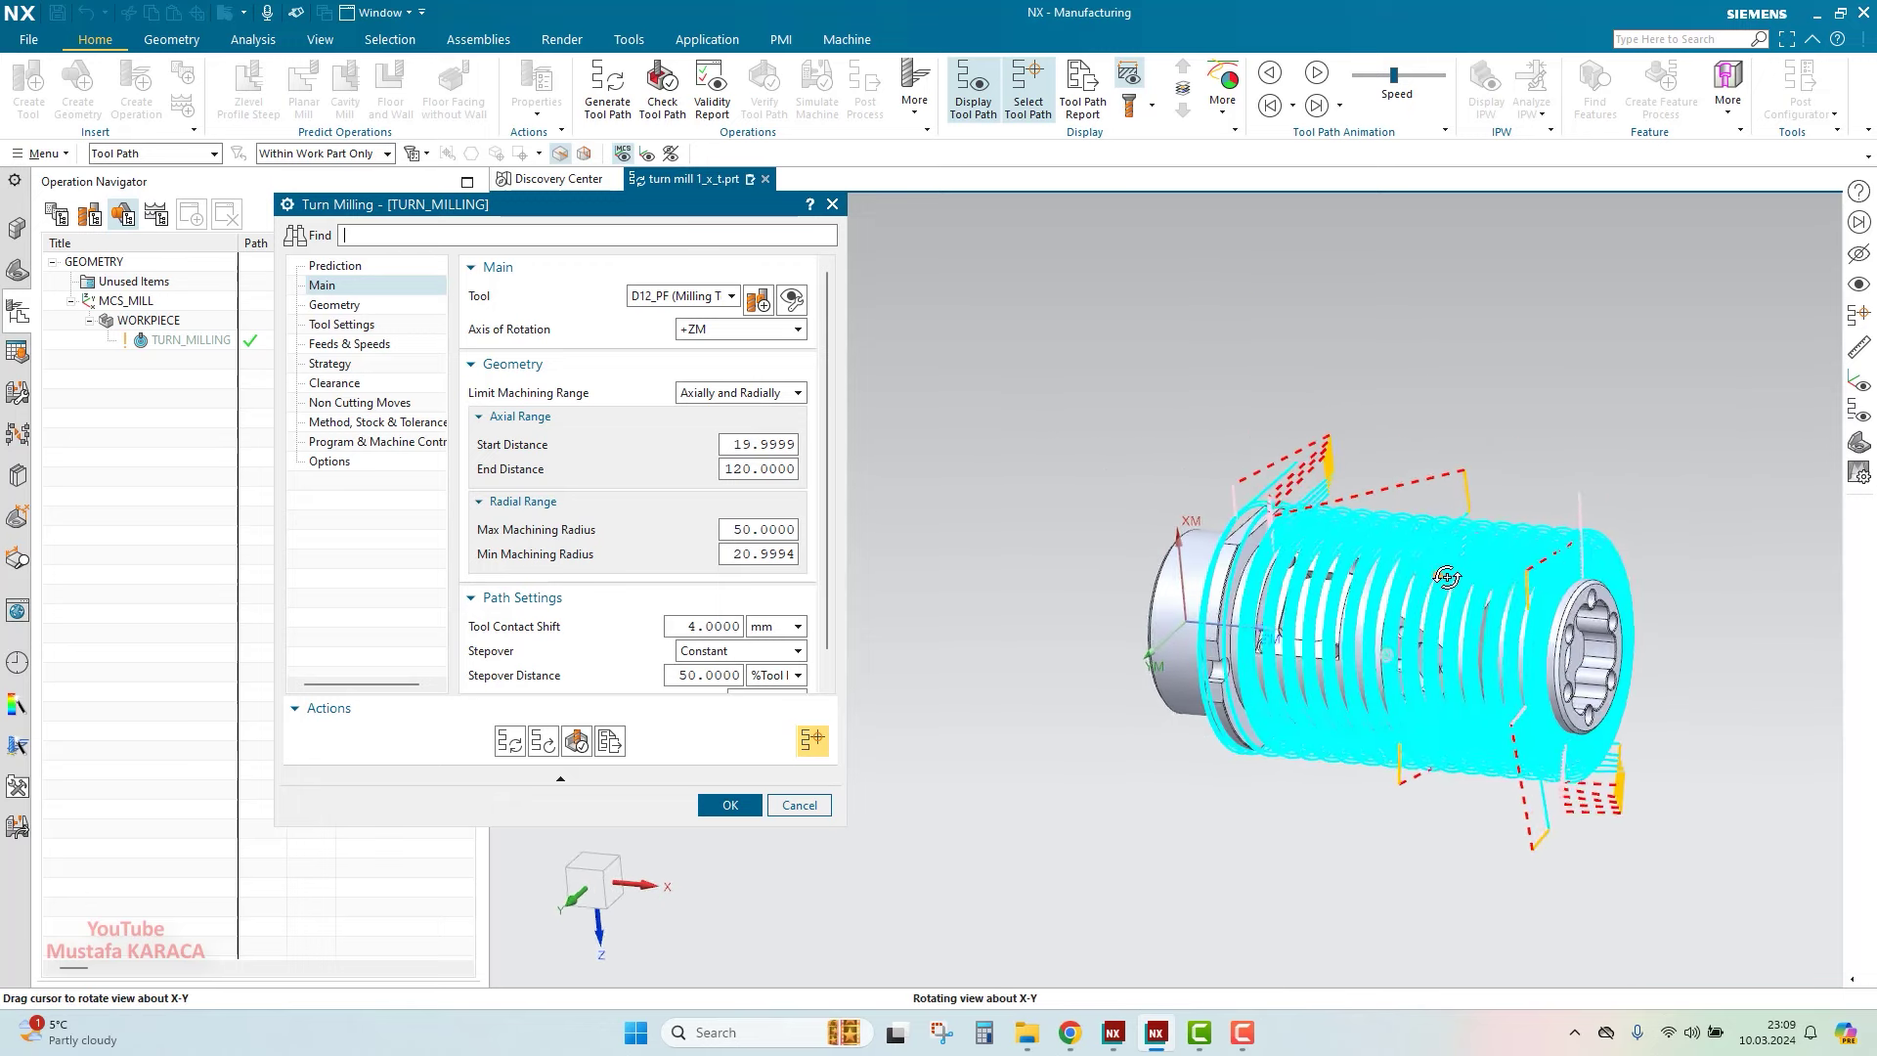
pyautogui.scroll(1, 1473, 594)
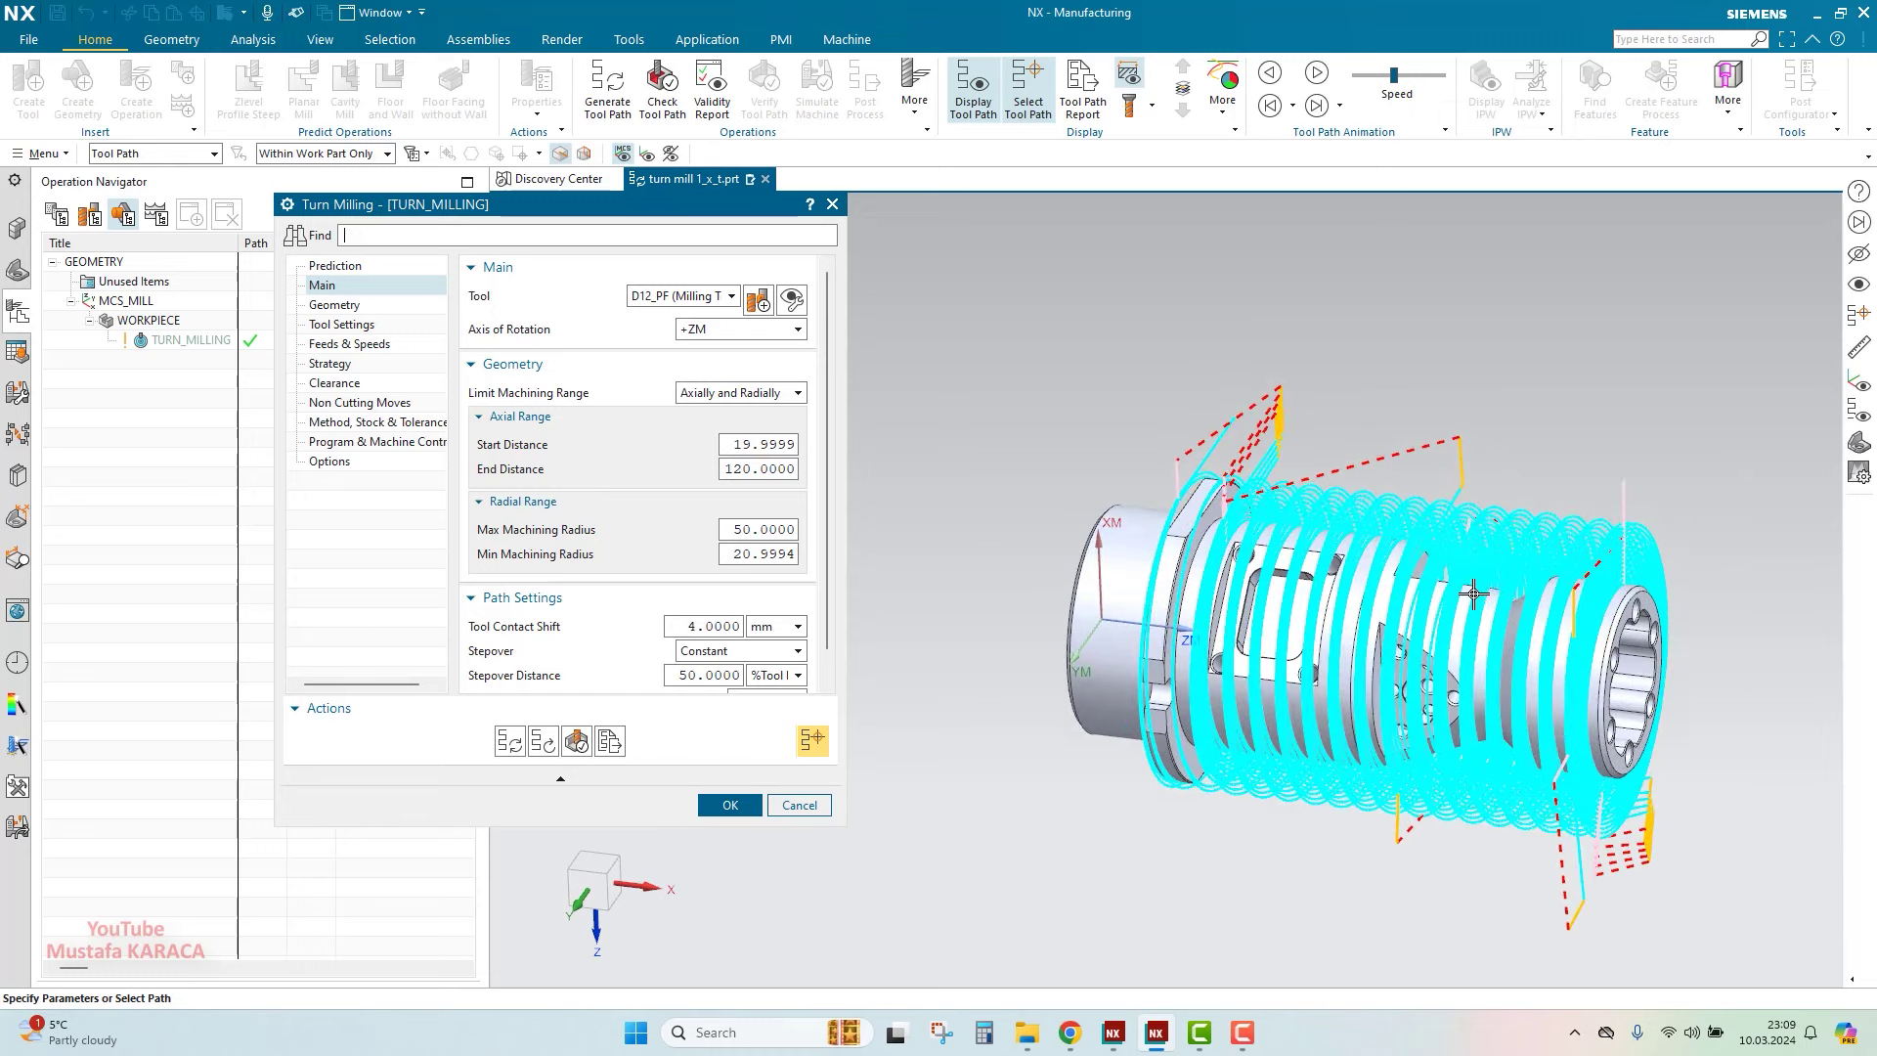
# Start the 3D Dynamic material-removal playback with the verification window moved aside
pyautogui.click(581, 740)
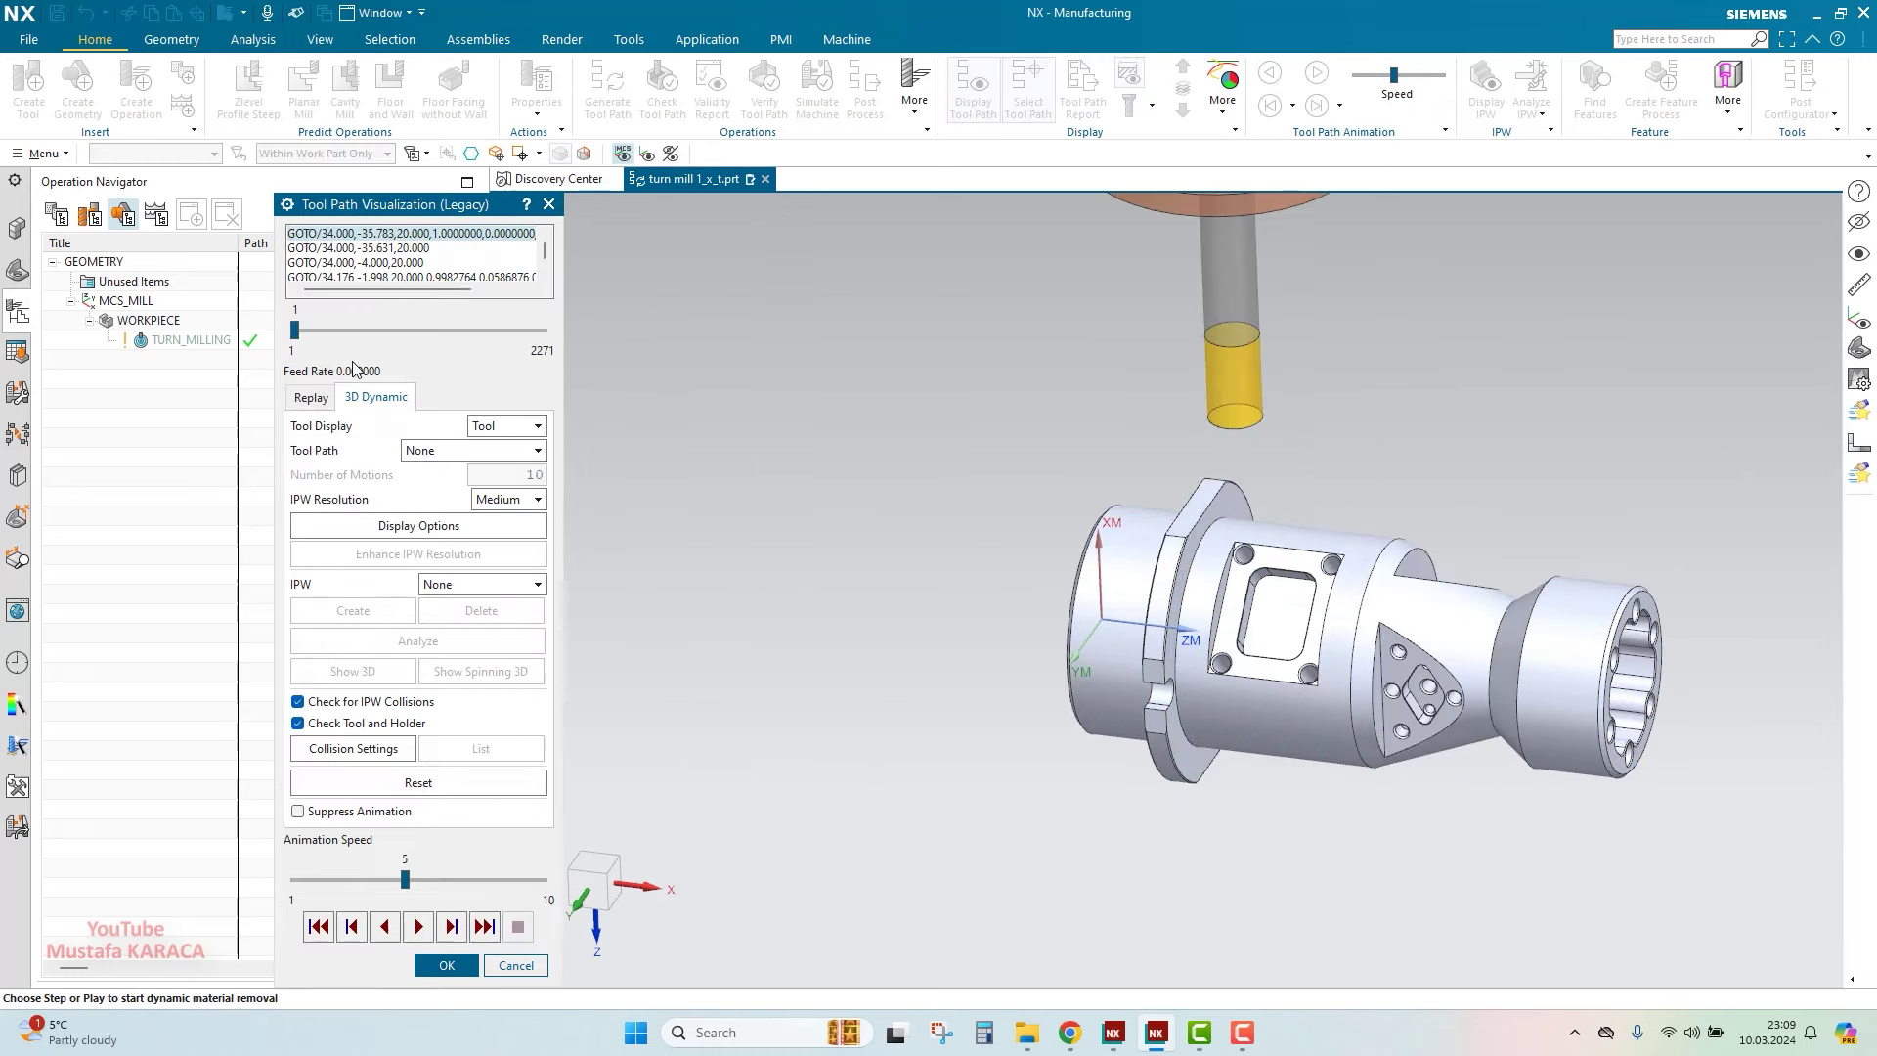
pyautogui.moveTo(422, 212); pyautogui.dragTo(459, 117)
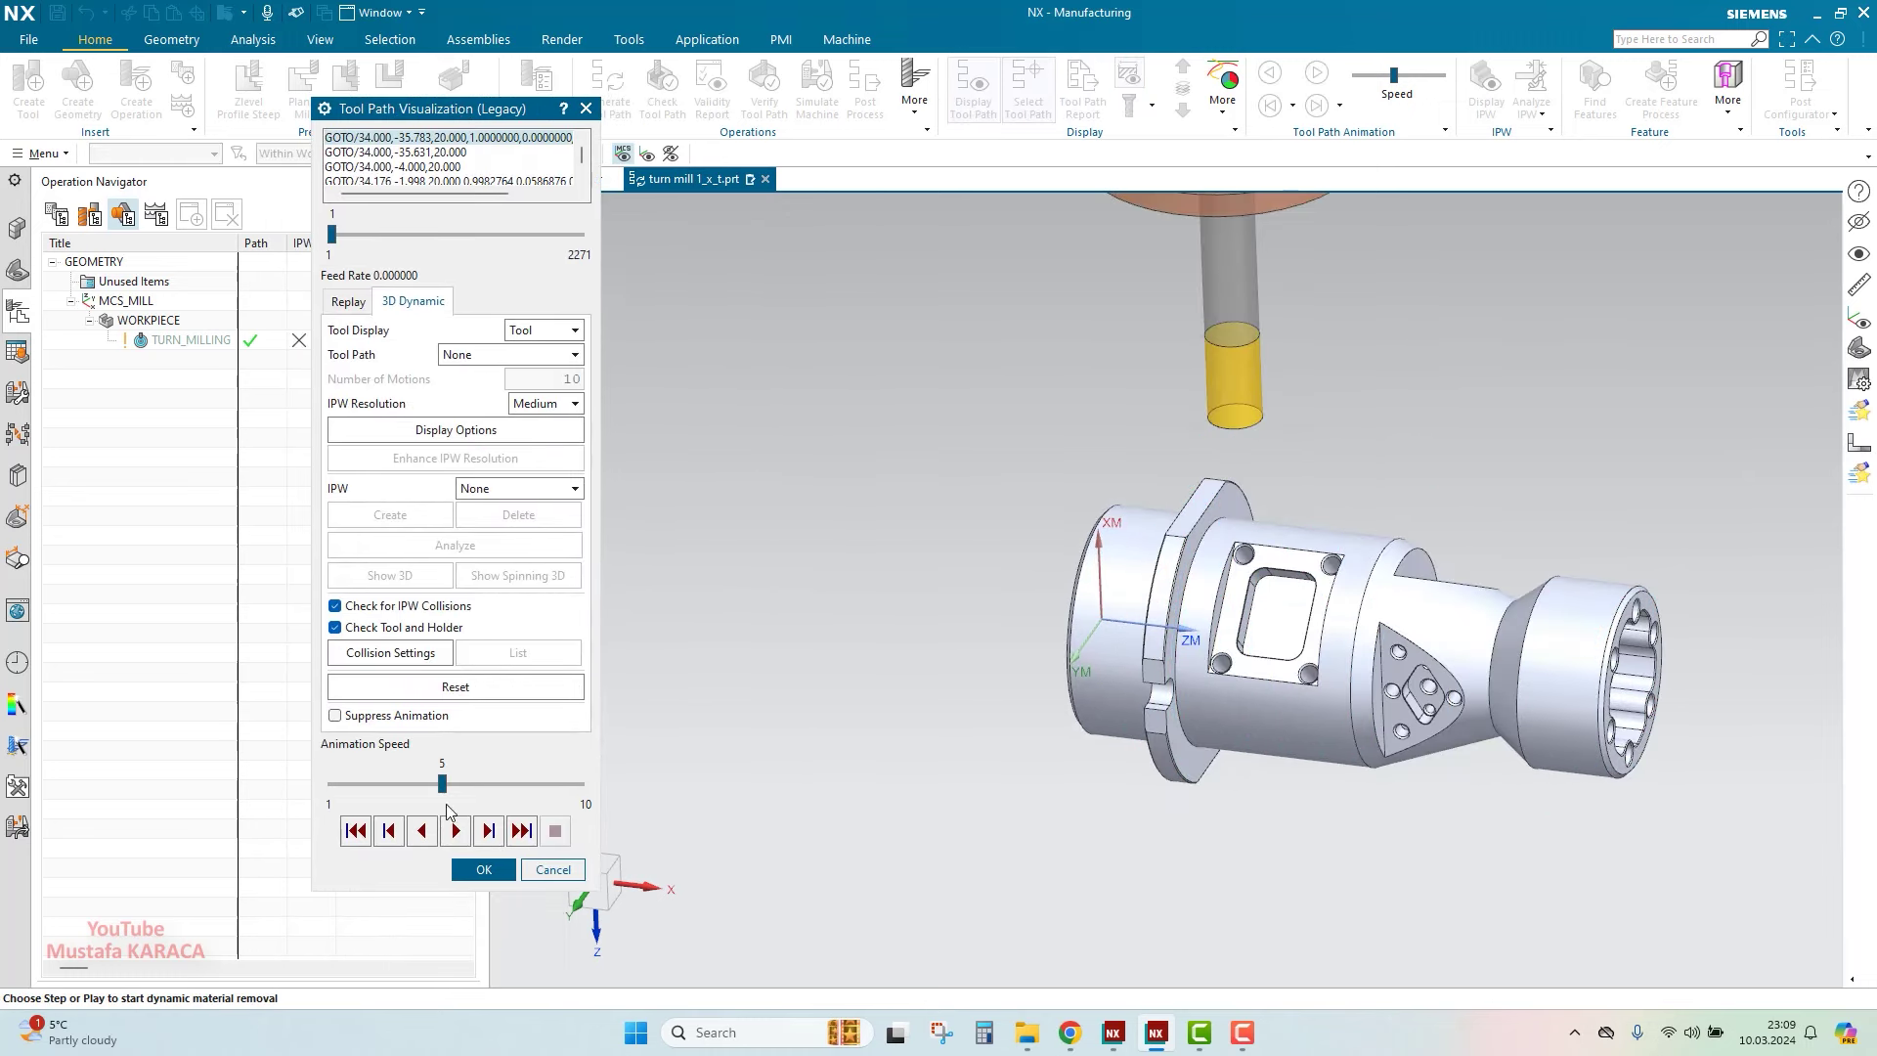
pyautogui.click(455, 830)
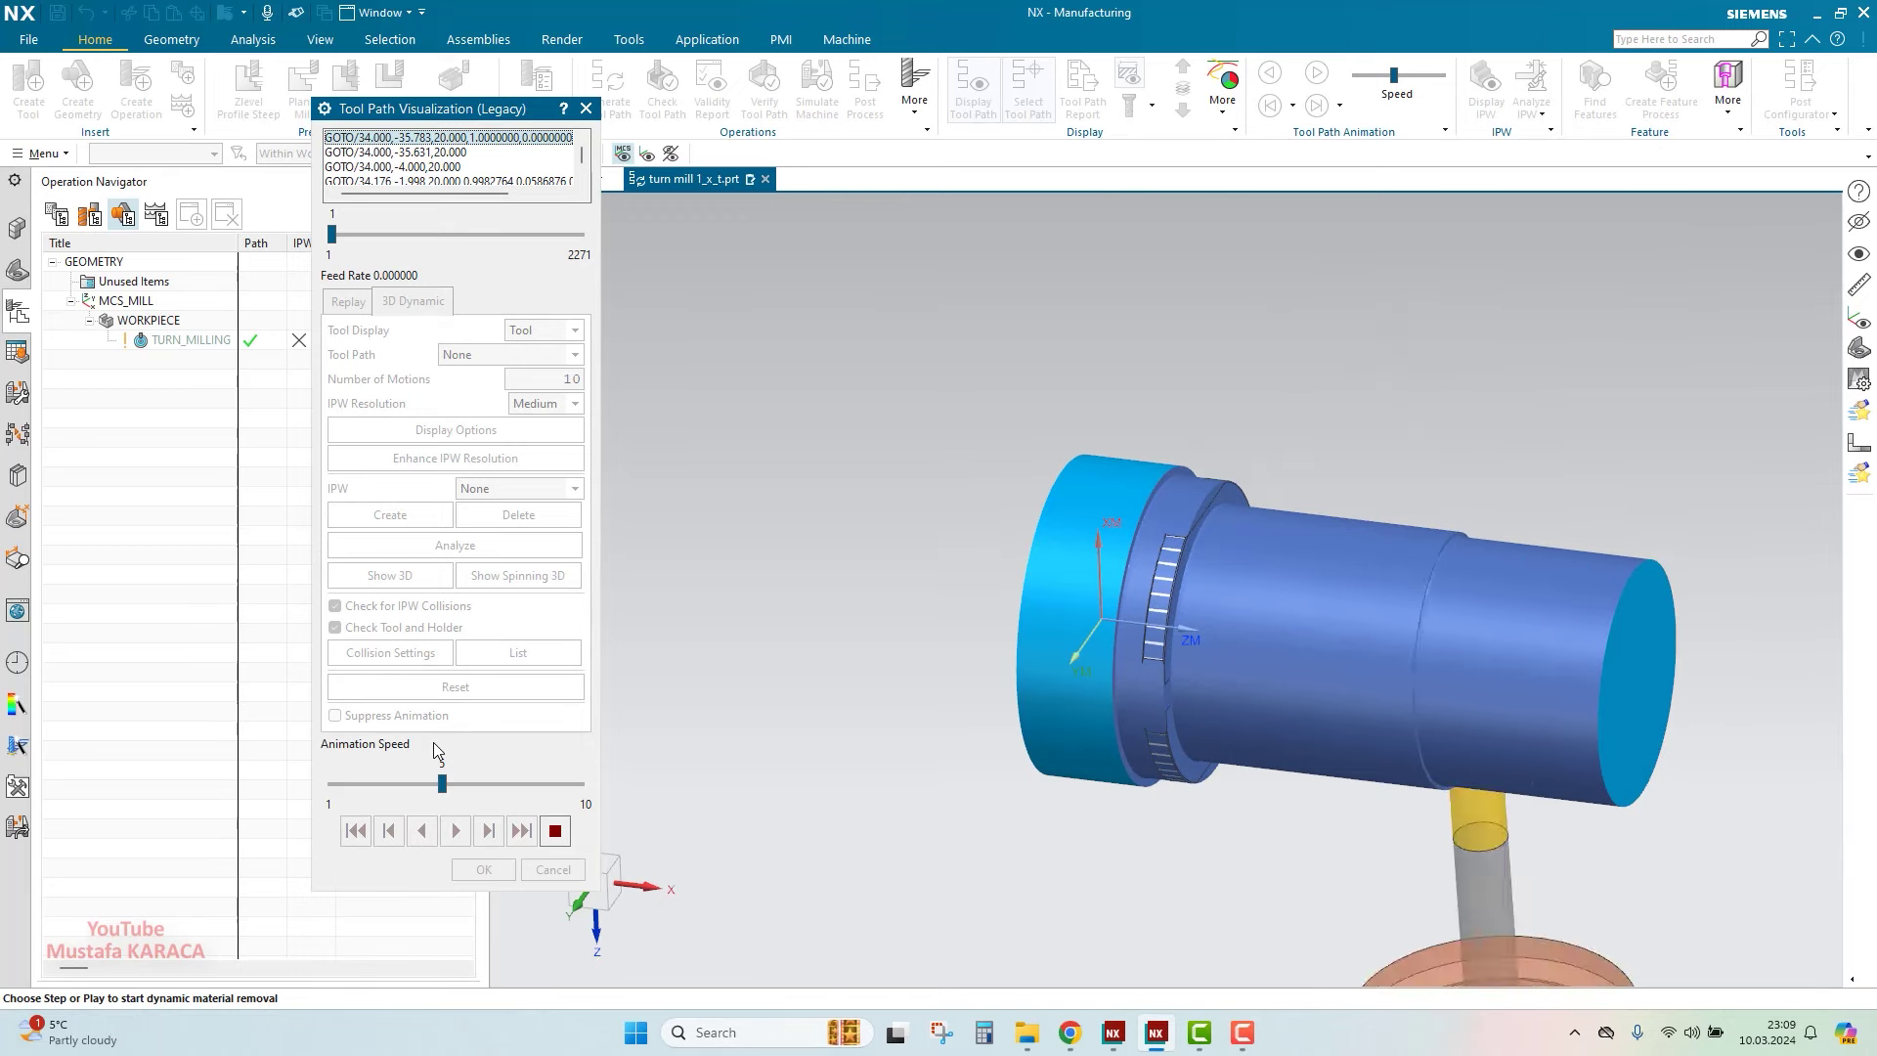
pyautogui.scroll(-2, 1100, 691)
pyautogui.scroll(-1, 1428, 677)
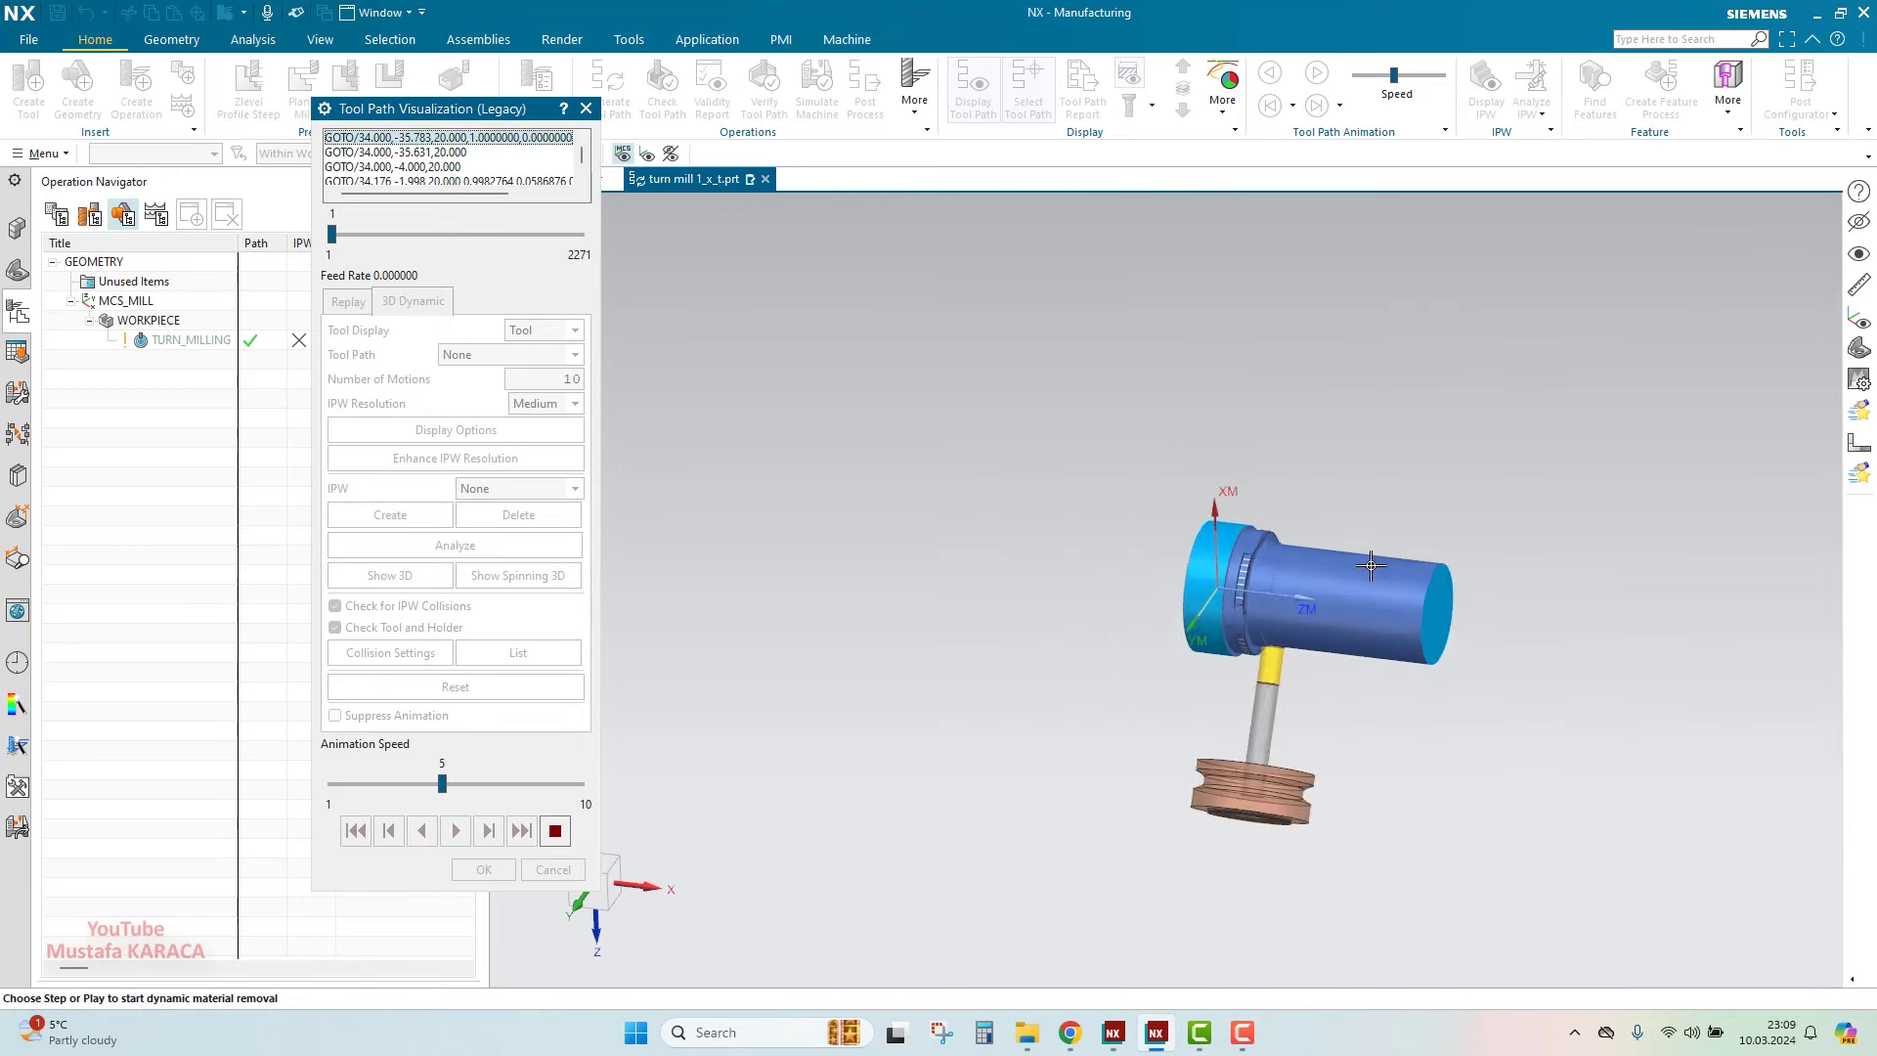
pyautogui.scroll(2, 1425, 651)
pyautogui.scroll(-2, 1301, 586)
pyautogui.scroll(2, 1381, 663)
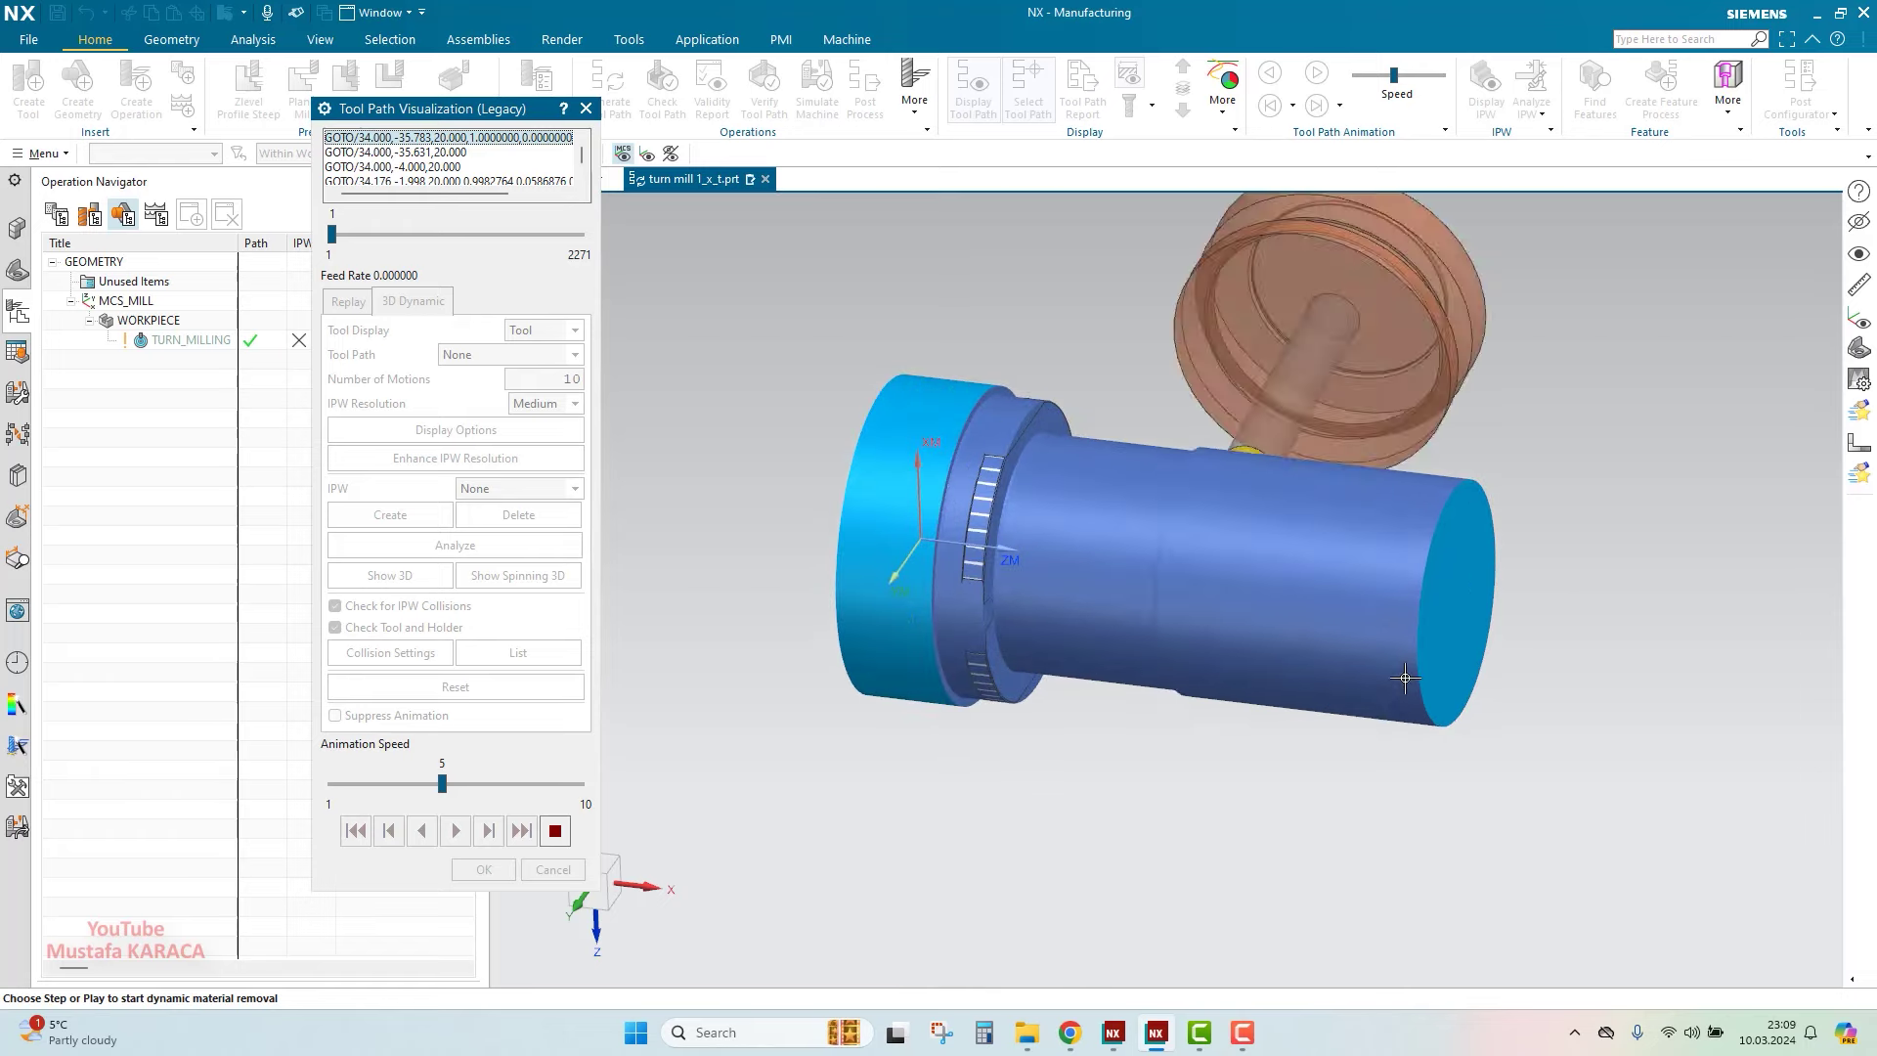
# Lower the animation speed from 6 down to its minimum
pyautogui.click(487, 785)
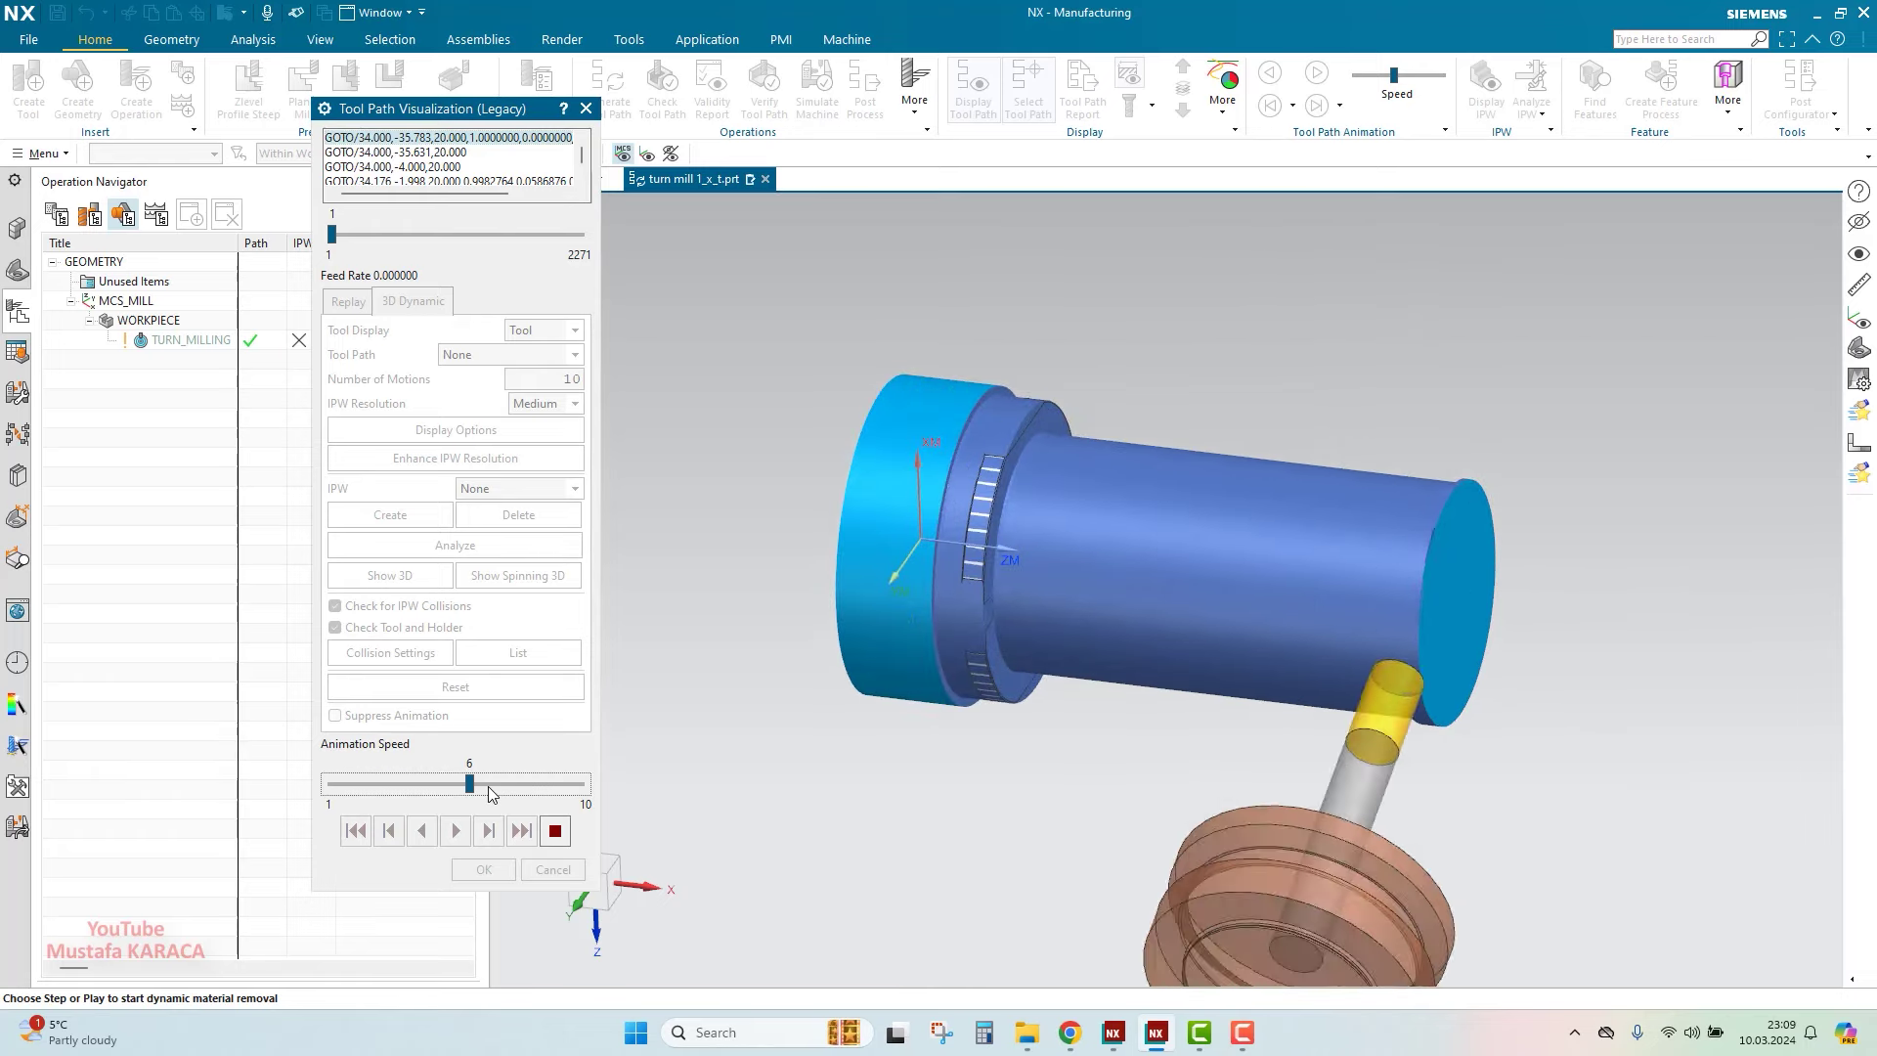
pyautogui.click(432, 785)
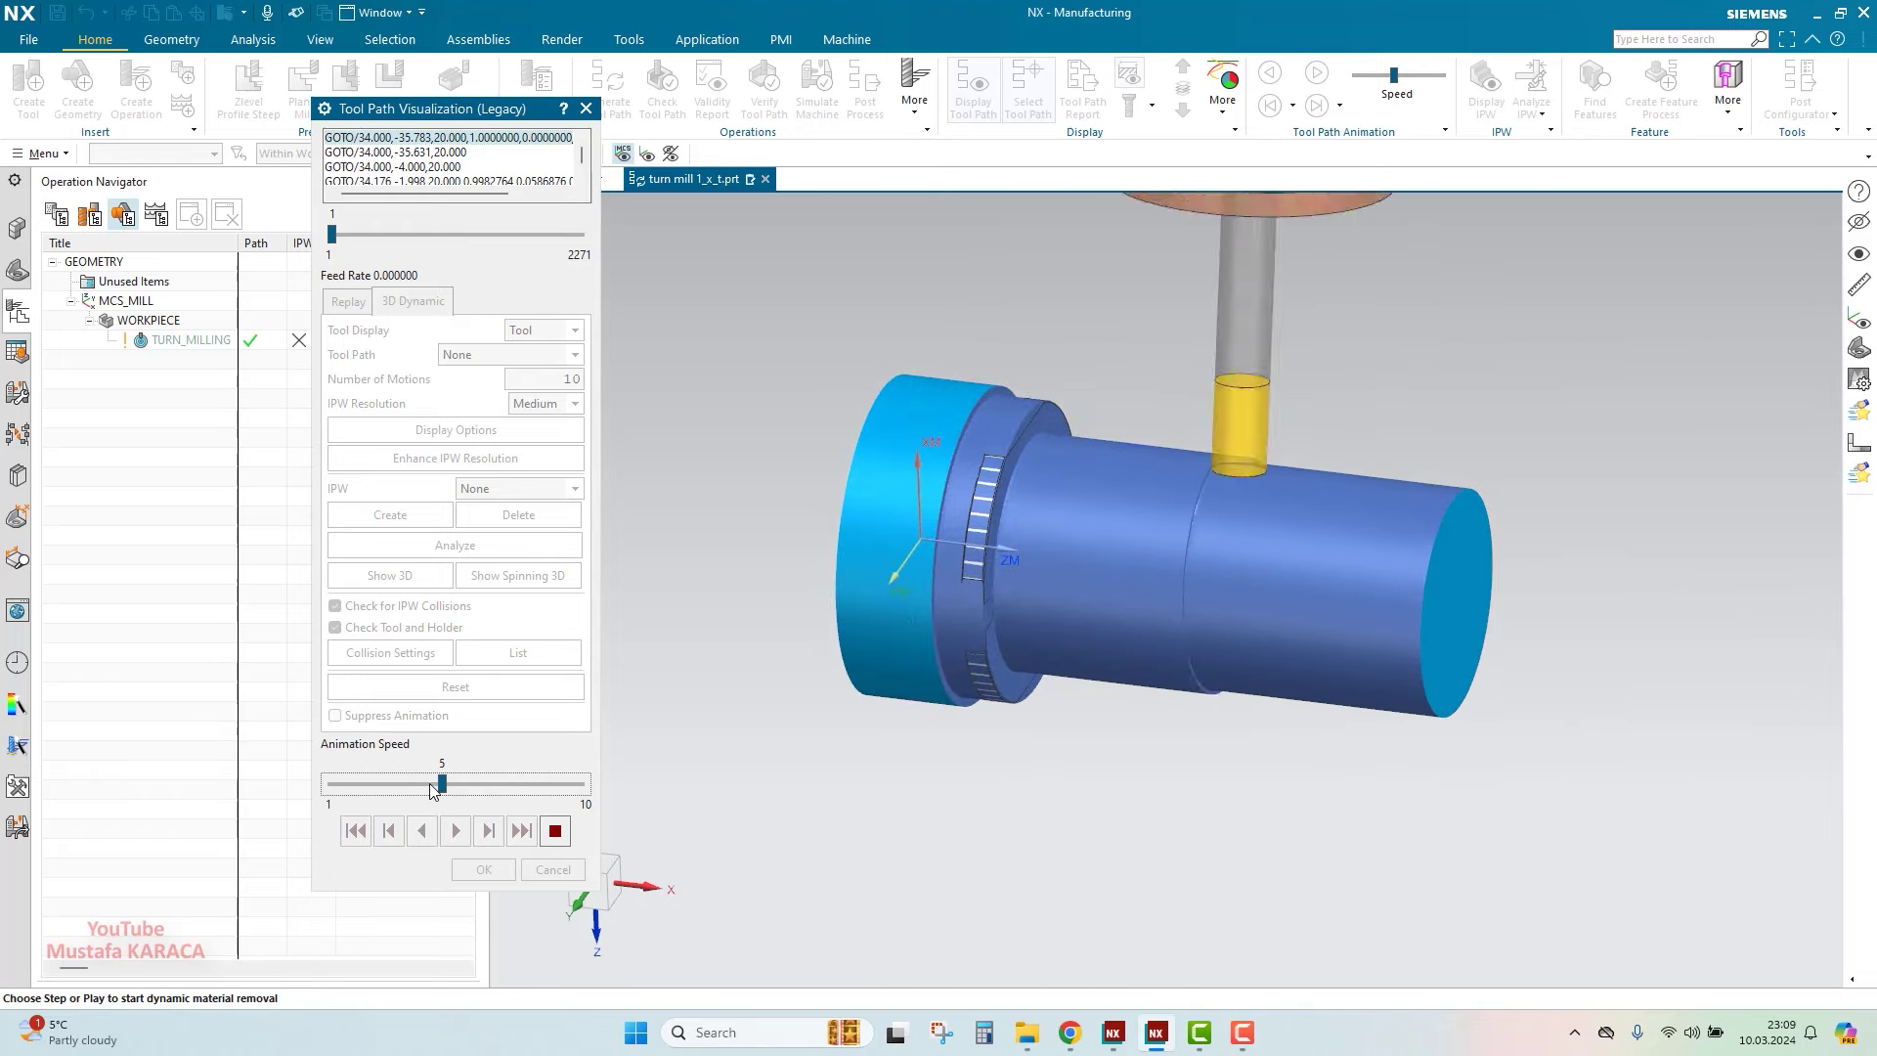
pyautogui.click(333, 792)
pyautogui.click(334, 792)
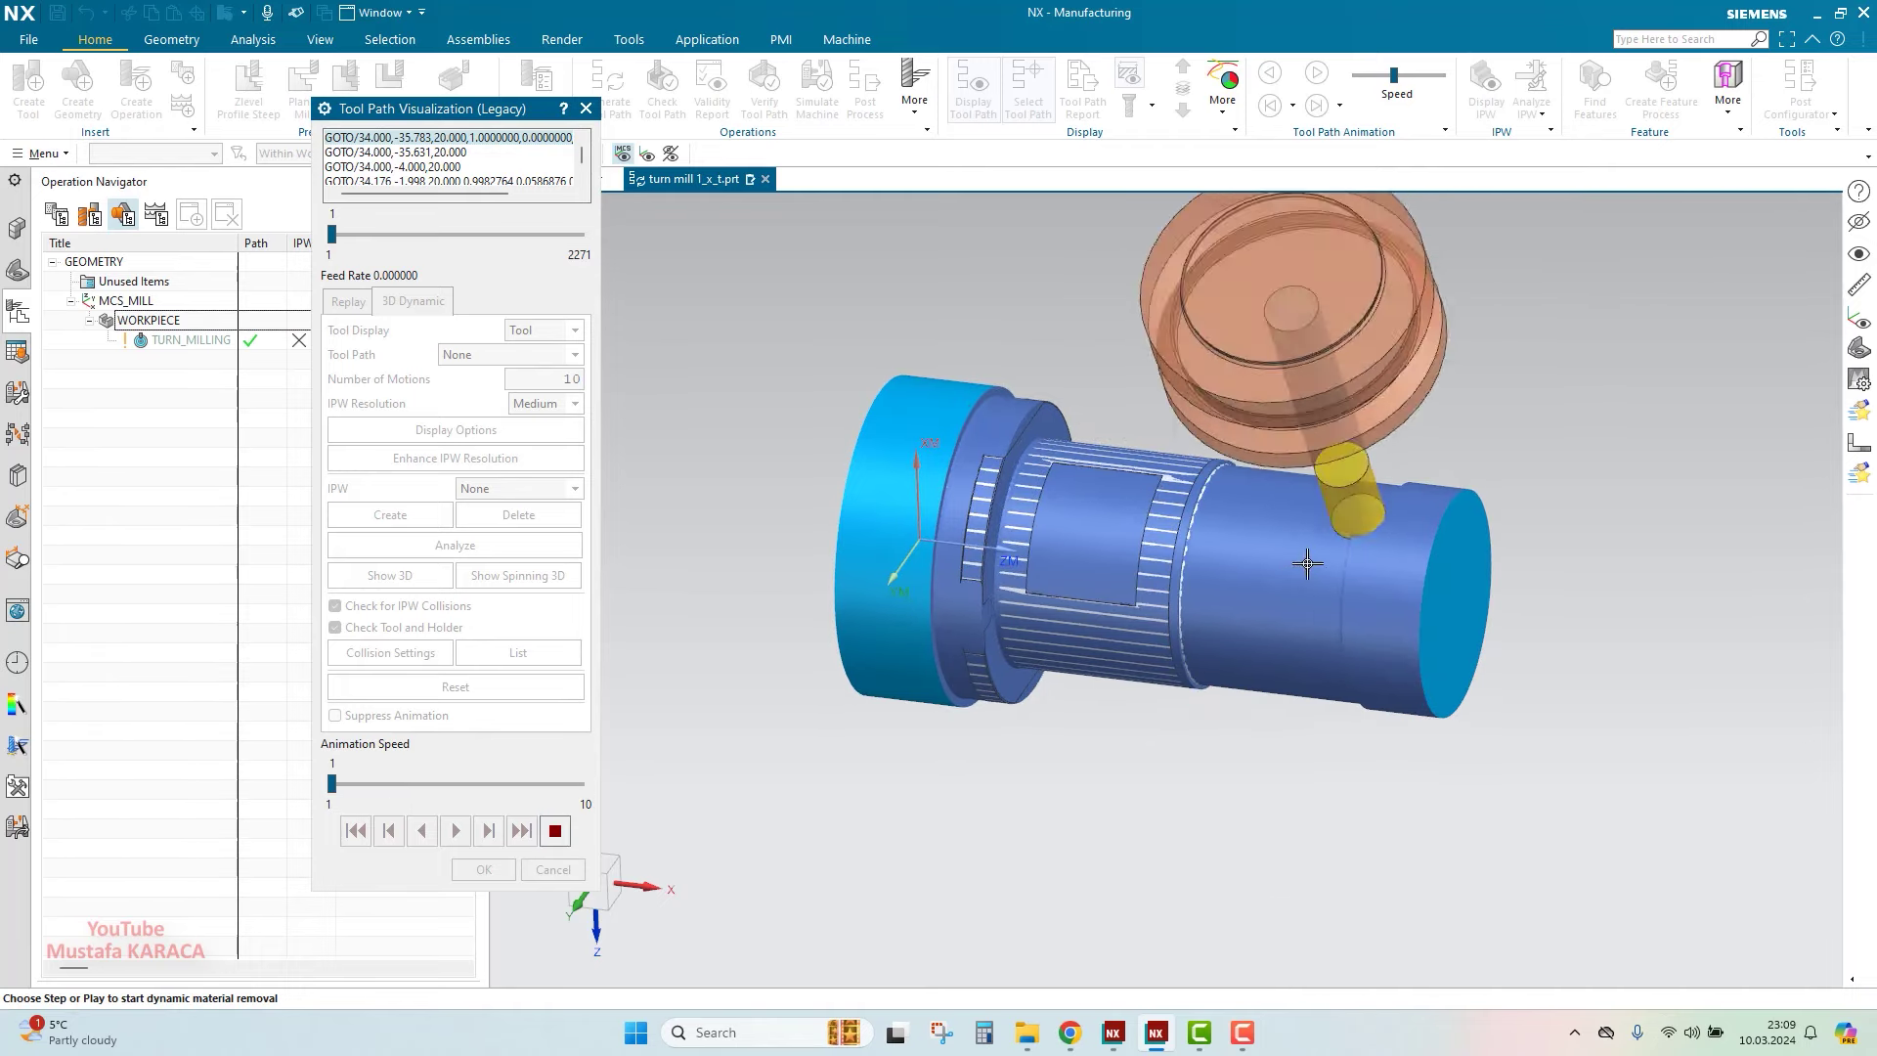
# View the machined stock end-on, zooming in and out as playback runs
pyautogui.moveTo(1307, 557)
pyautogui.mouseDown(button='middle')
pyautogui.moveTo(1202, 541)
pyautogui.moveTo(1370, 474)
pyautogui.moveTo(1257, 535)
pyautogui.moveTo(1190, 453)
pyautogui.mouseUp(button='middle')
pyautogui.scroll(-3, 1190, 452)
pyautogui.scroll(-3, 1203, 501)
pyautogui.scroll(-2, 1259, 585)
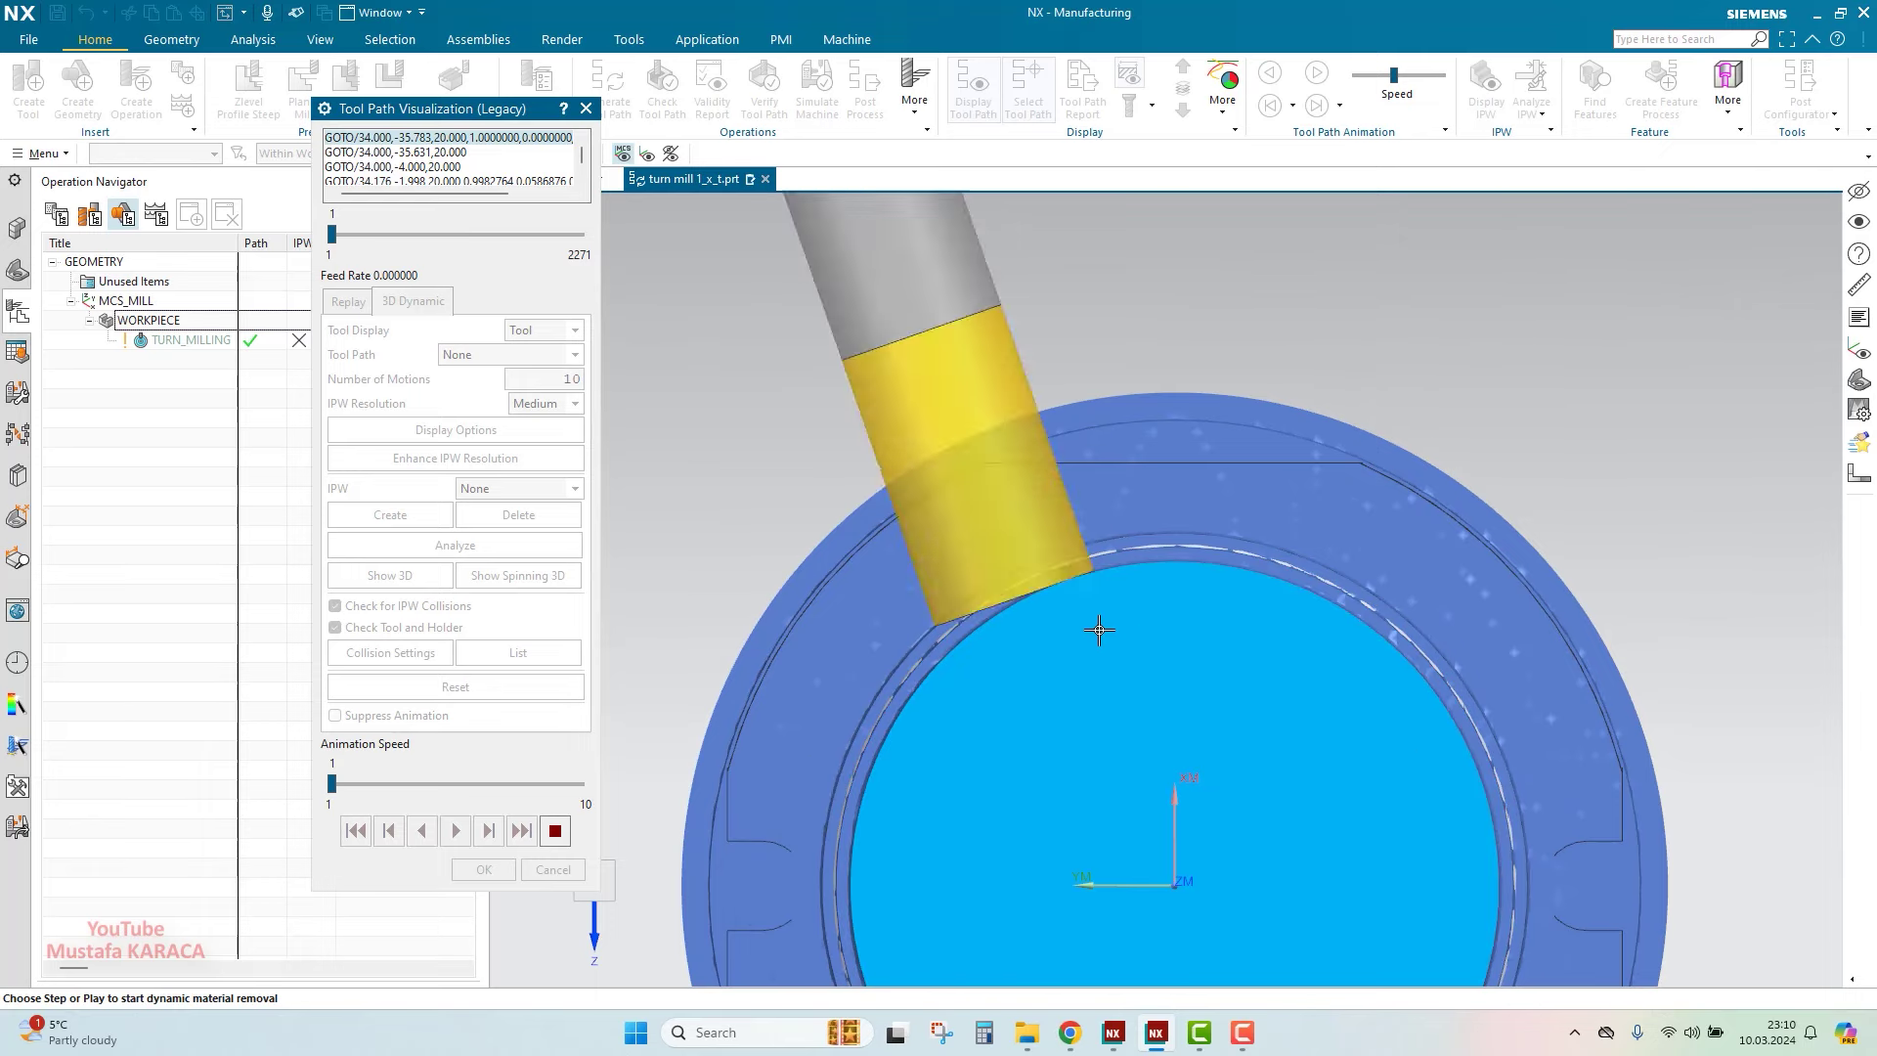
pyautogui.scroll(3, 1206, 649)
pyautogui.scroll(-2, 1200, 736)
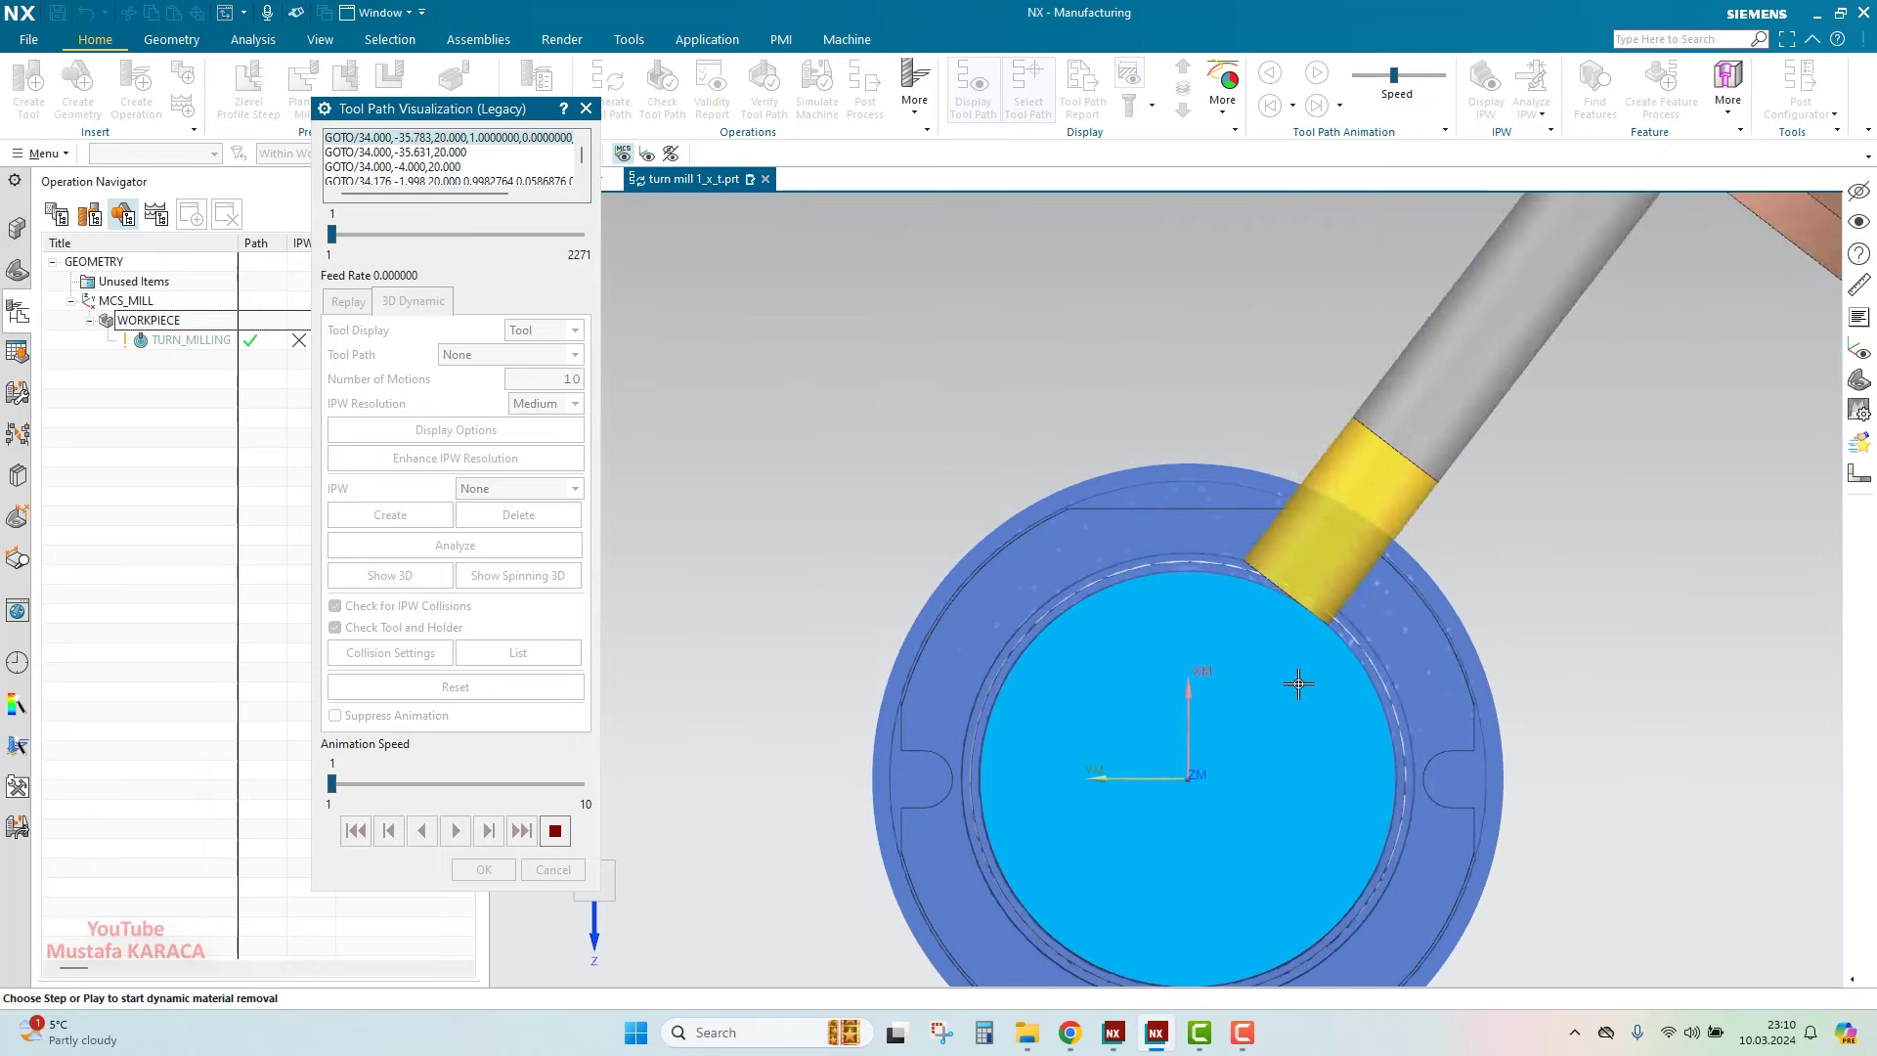
pyautogui.scroll(-3, 1254, 587)
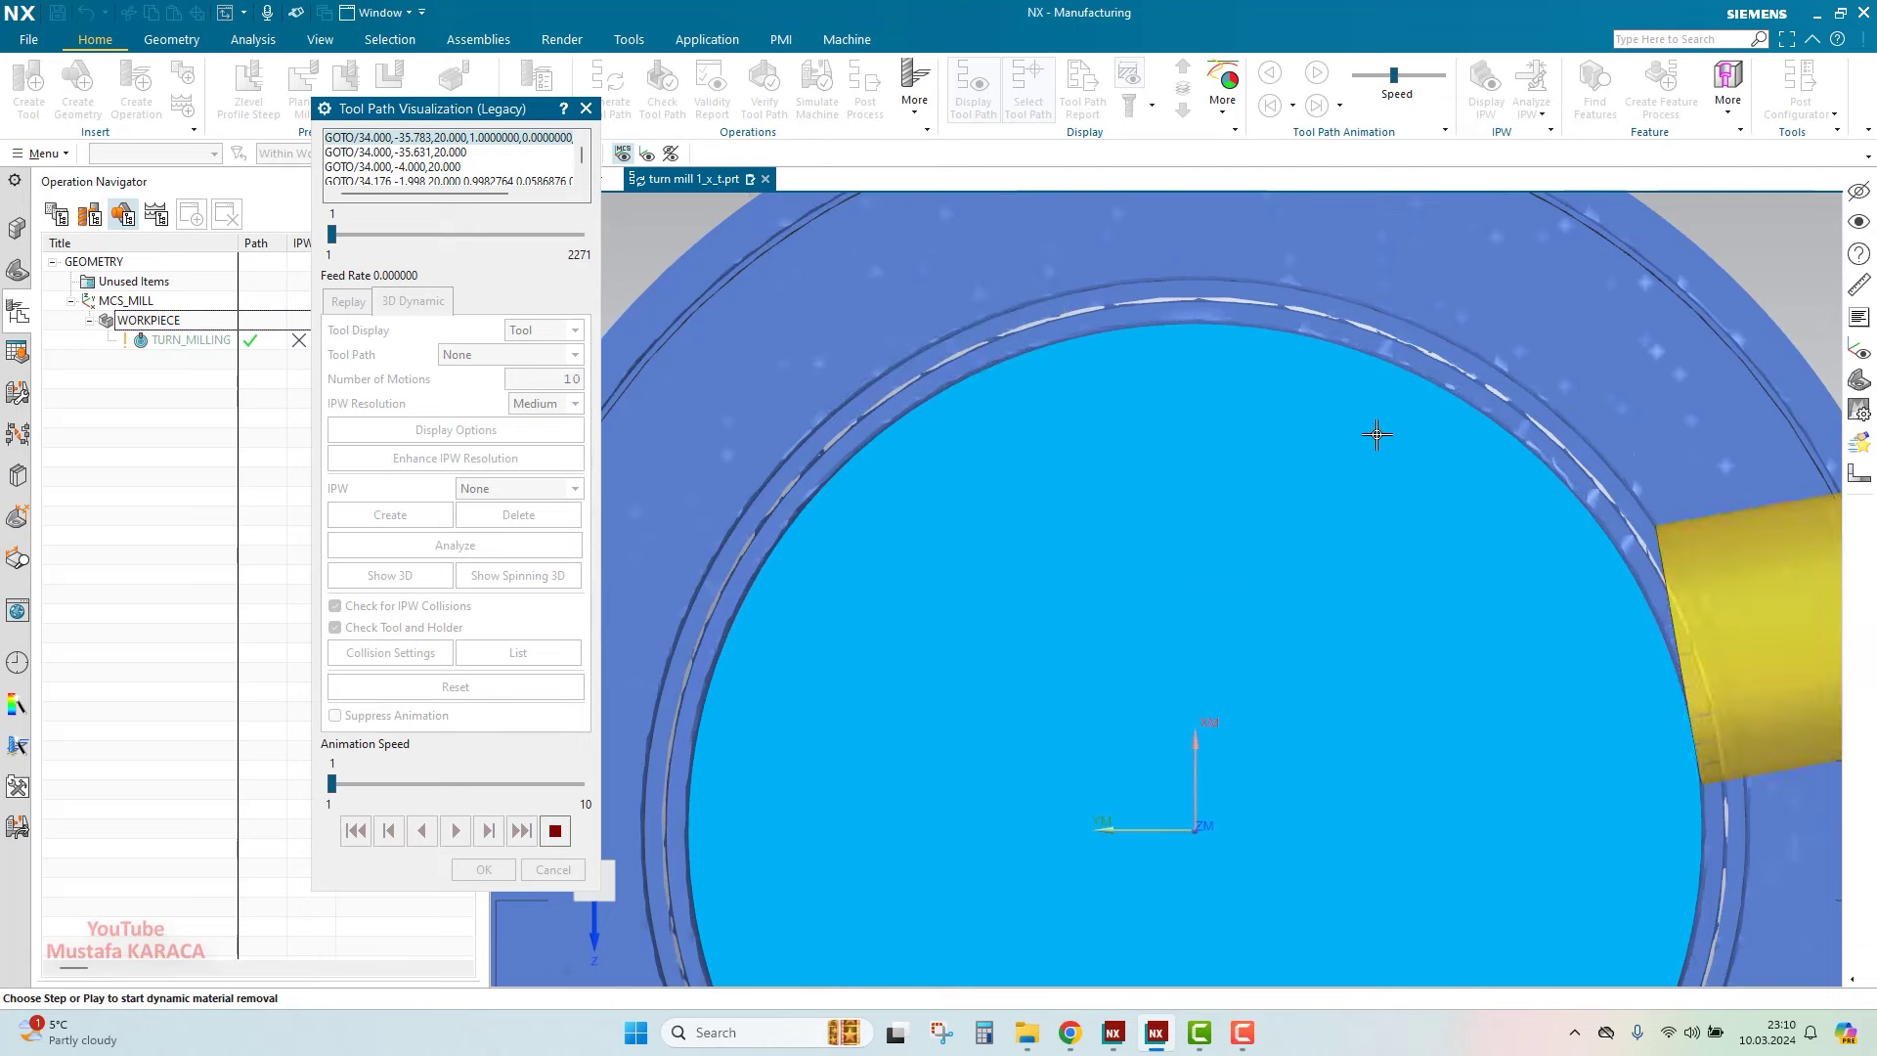
pyautogui.scroll(2, 1296, 521)
pyautogui.scroll(1, 1290, 538)
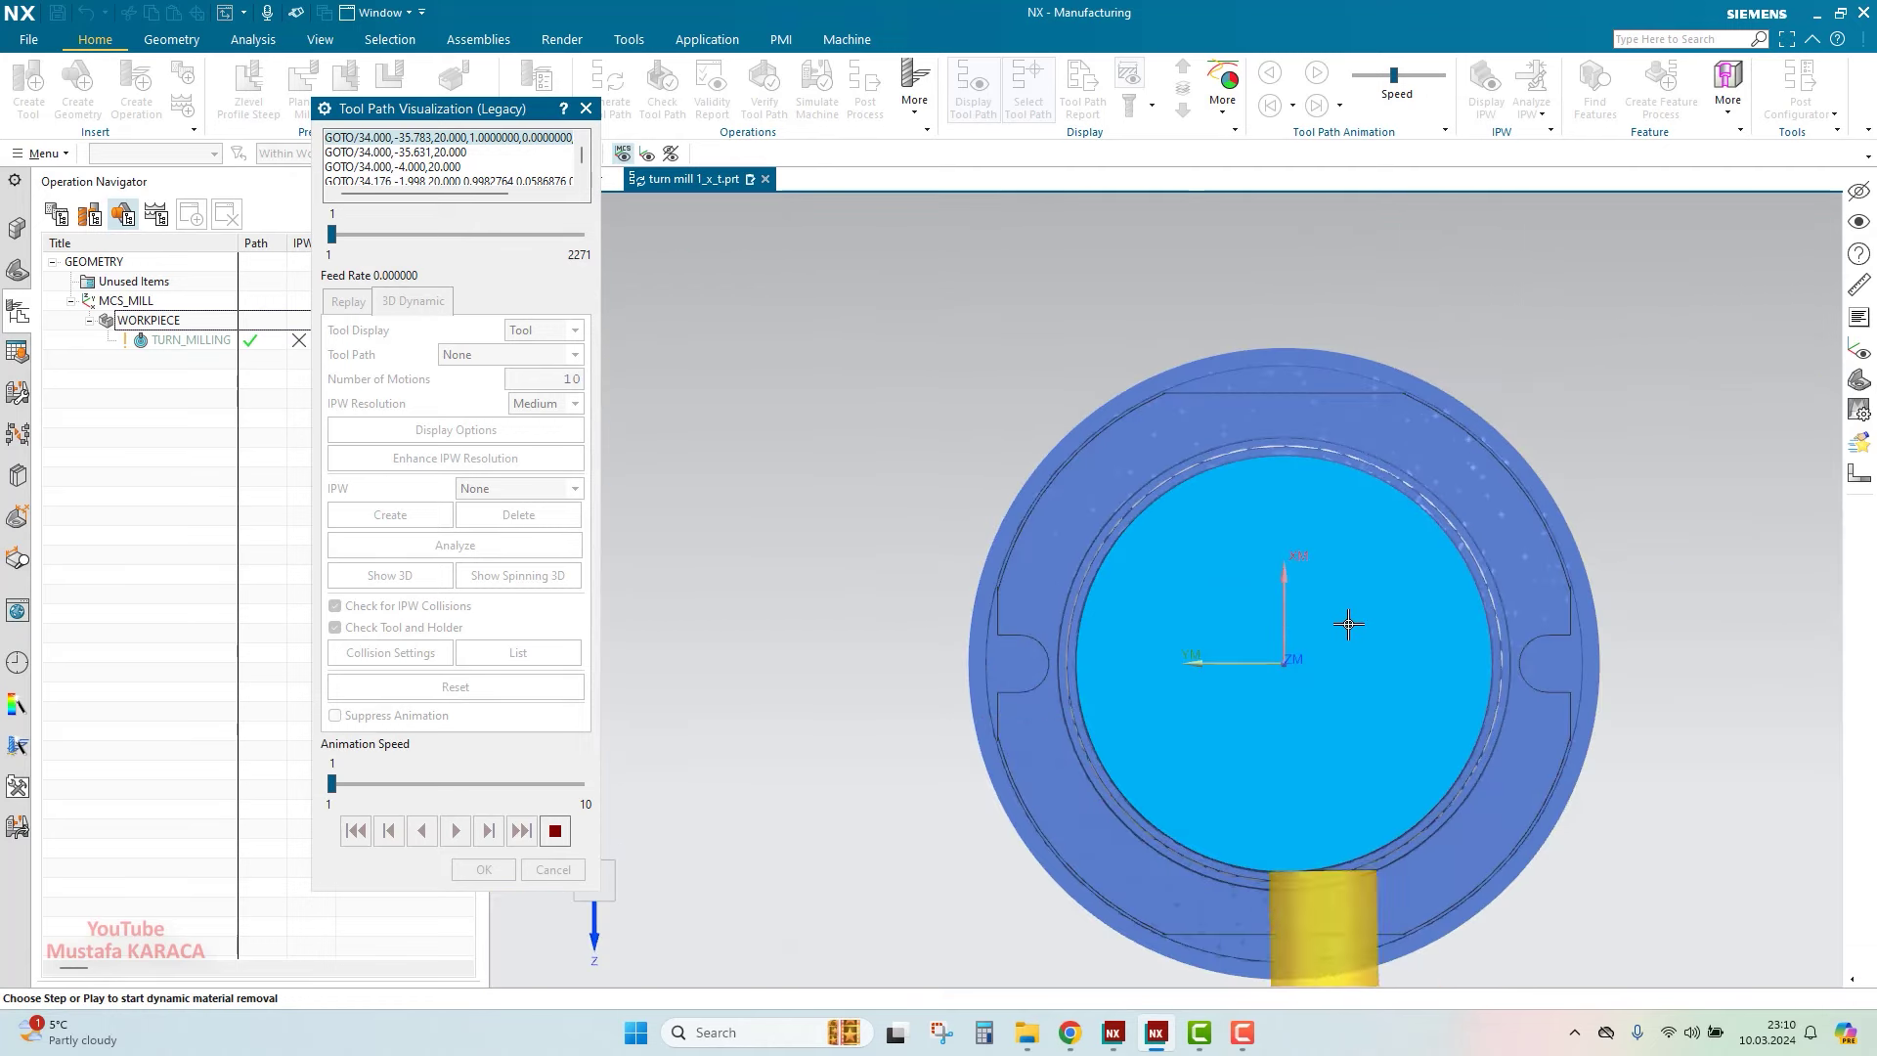
pyautogui.scroll(3, 1269, 512)
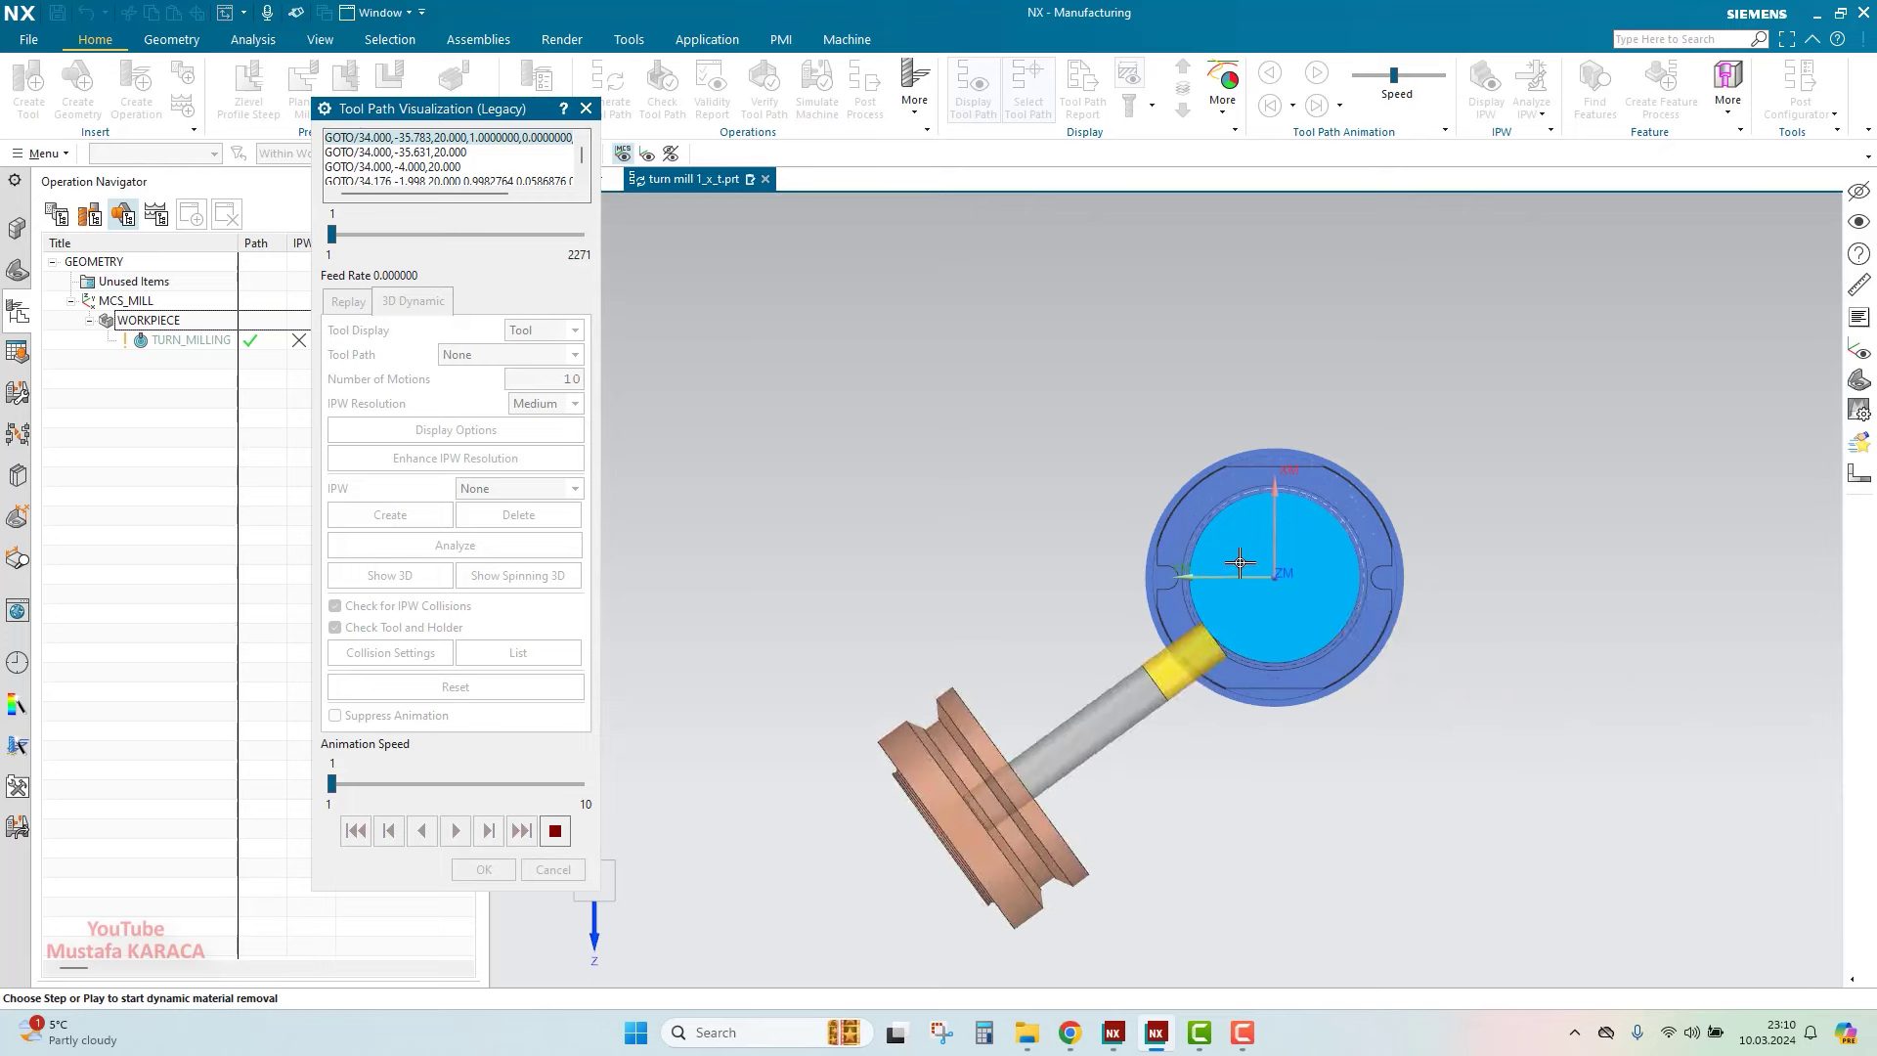
# Turn to an angled side view and raise the playback speed to 4
pyautogui.moveTo(1269, 511); pyautogui.dragTo(1307, 589, button='middle')
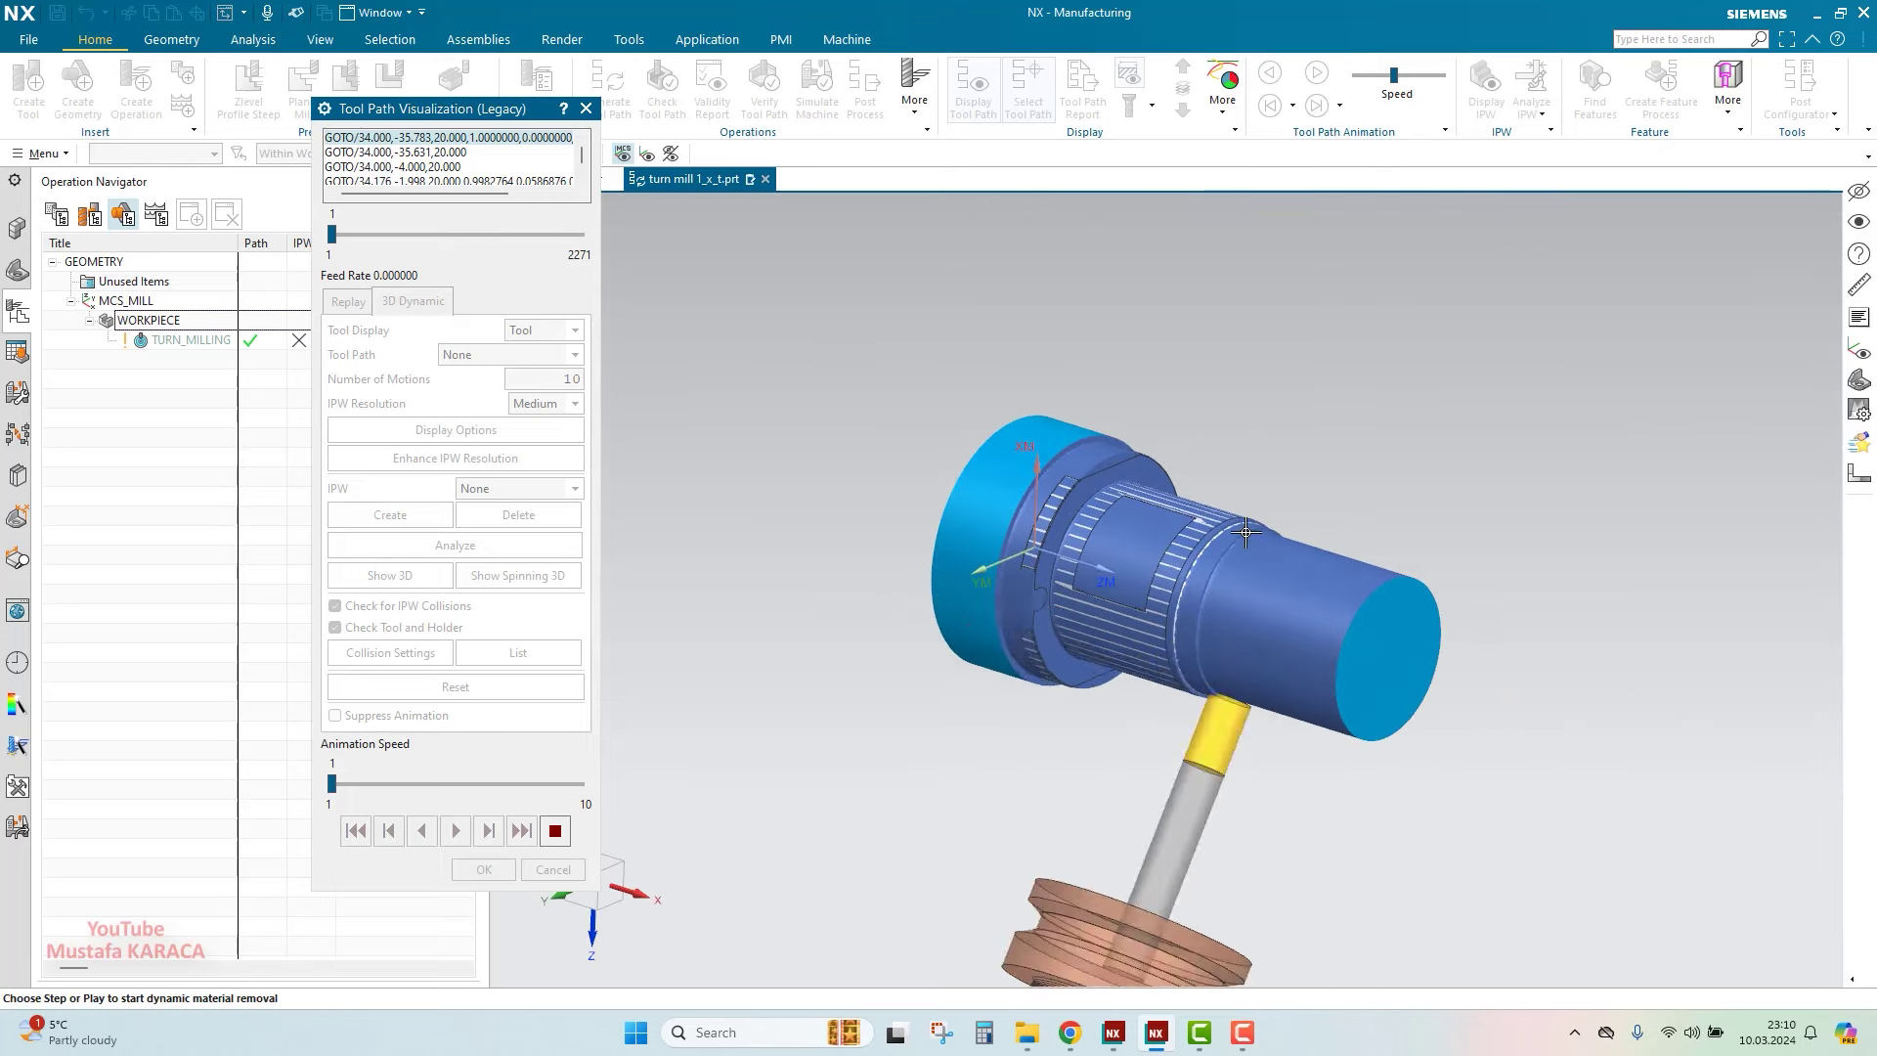
pyautogui.moveTo(1223, 482); pyautogui.dragTo(1240, 501, button='middle')
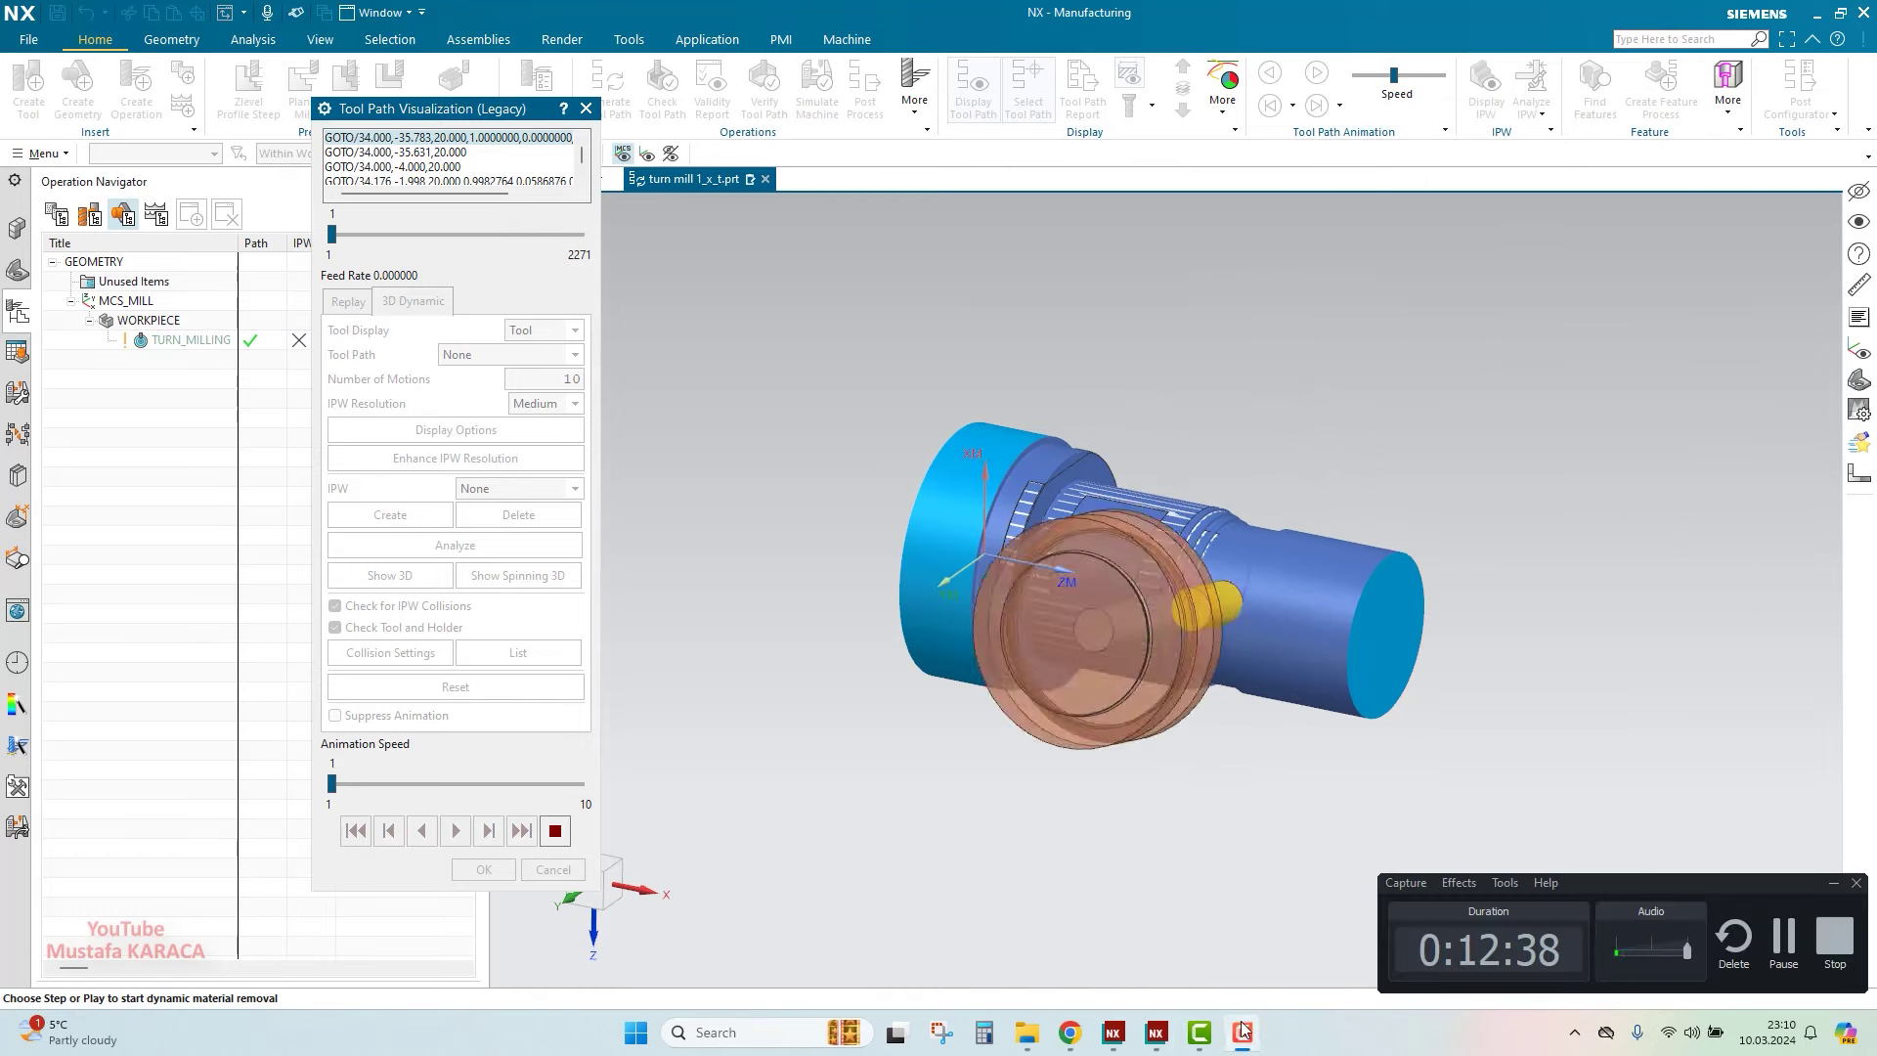
pyautogui.scroll(2, 1201, 525)
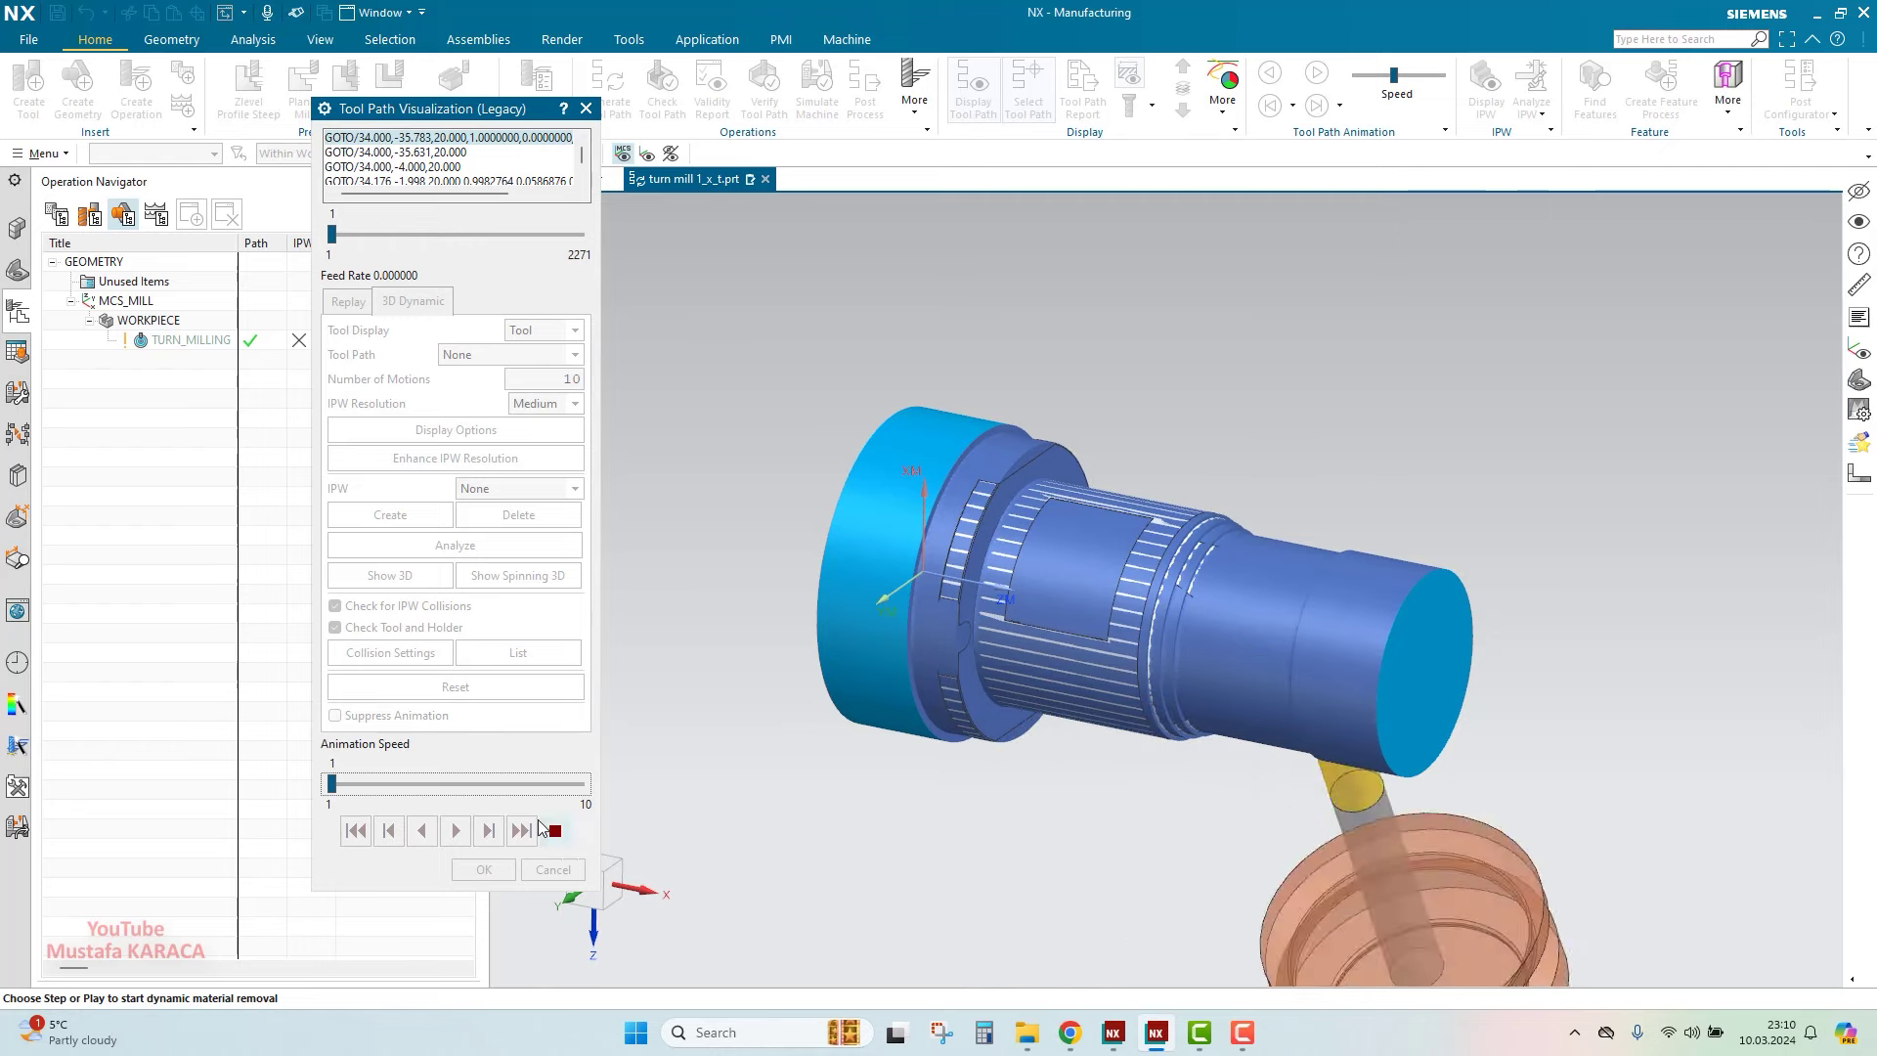
pyautogui.moveTo(331, 783)
pyautogui.mouseDown()
pyautogui.moveTo(459, 802)
pyautogui.moveTo(398, 802)
pyautogui.moveTo(427, 786)
pyautogui.mouseUp()
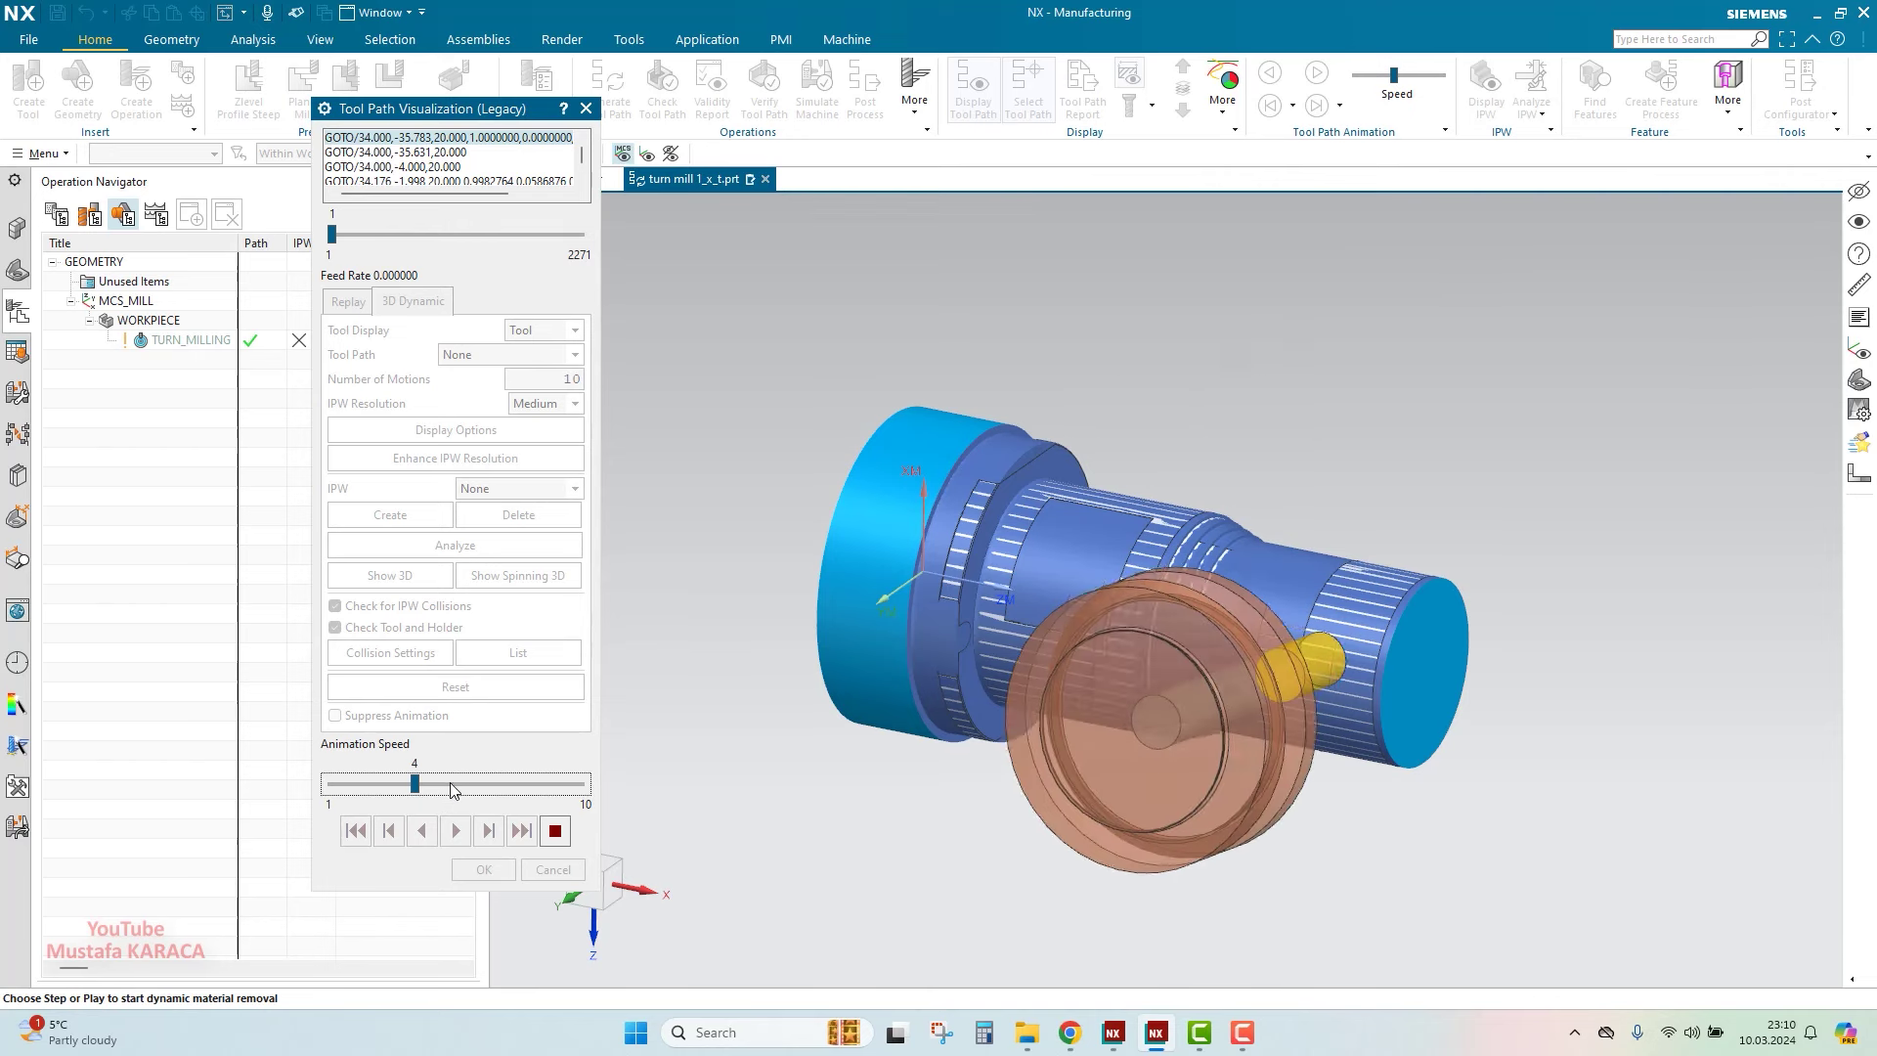
# Zoom in and out over the finished workpiece at the final motion 2271
pyautogui.scroll(-2, 1106, 656)
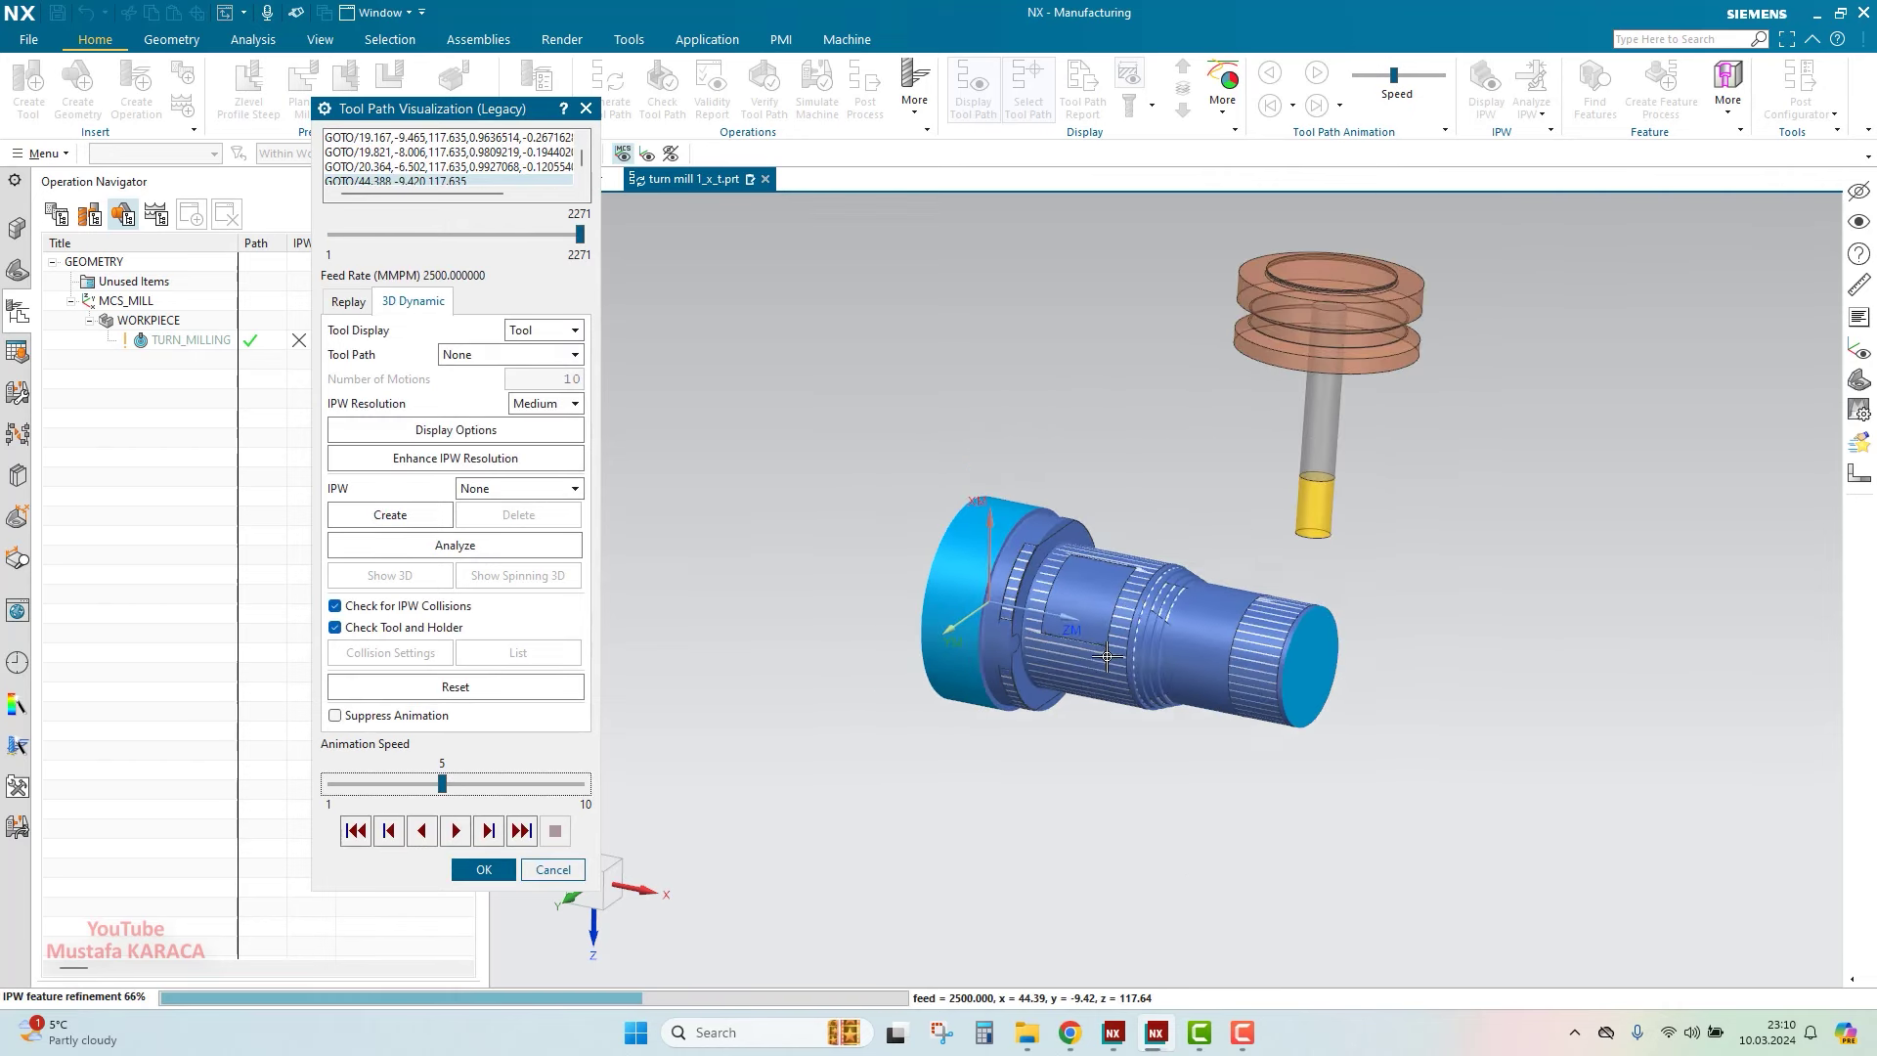
pyautogui.scroll(3, 1564, 626)
pyautogui.scroll(2, 1374, 641)
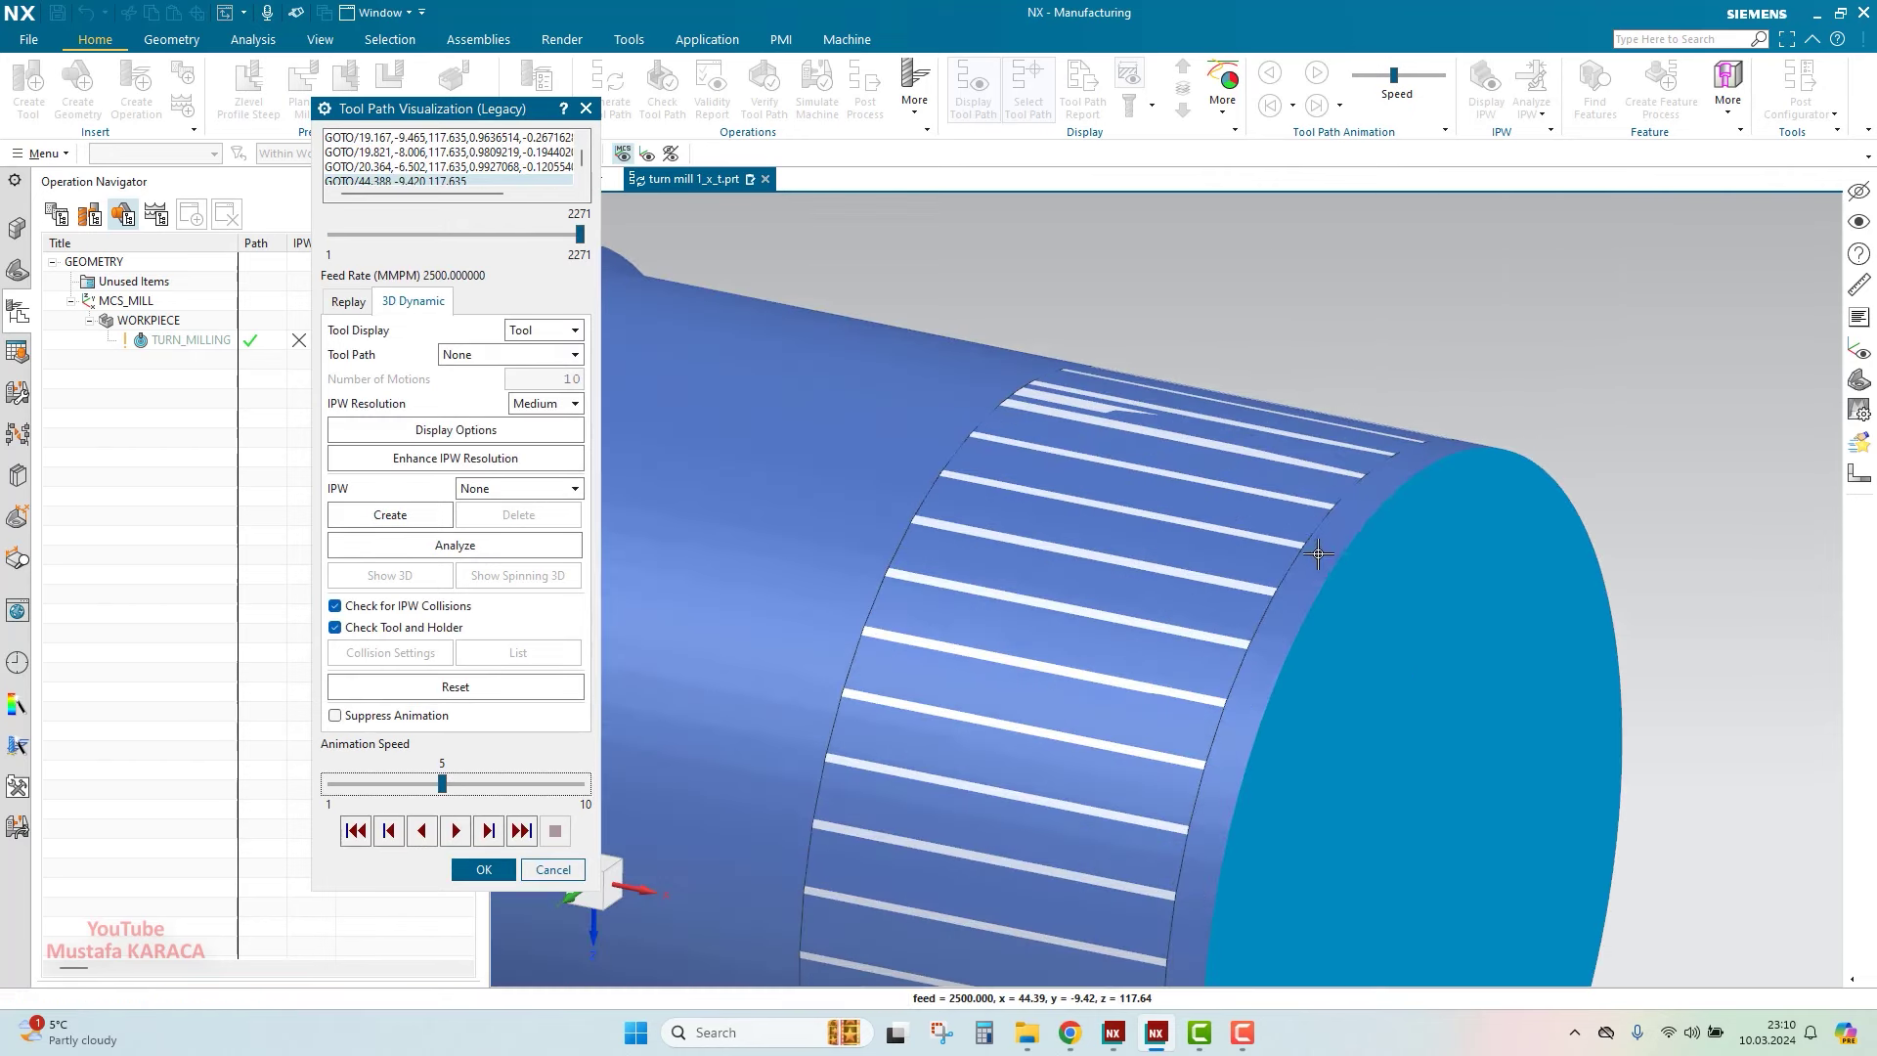
pyautogui.scroll(-2, 1318, 555)
pyautogui.scroll(-1, 1364, 674)
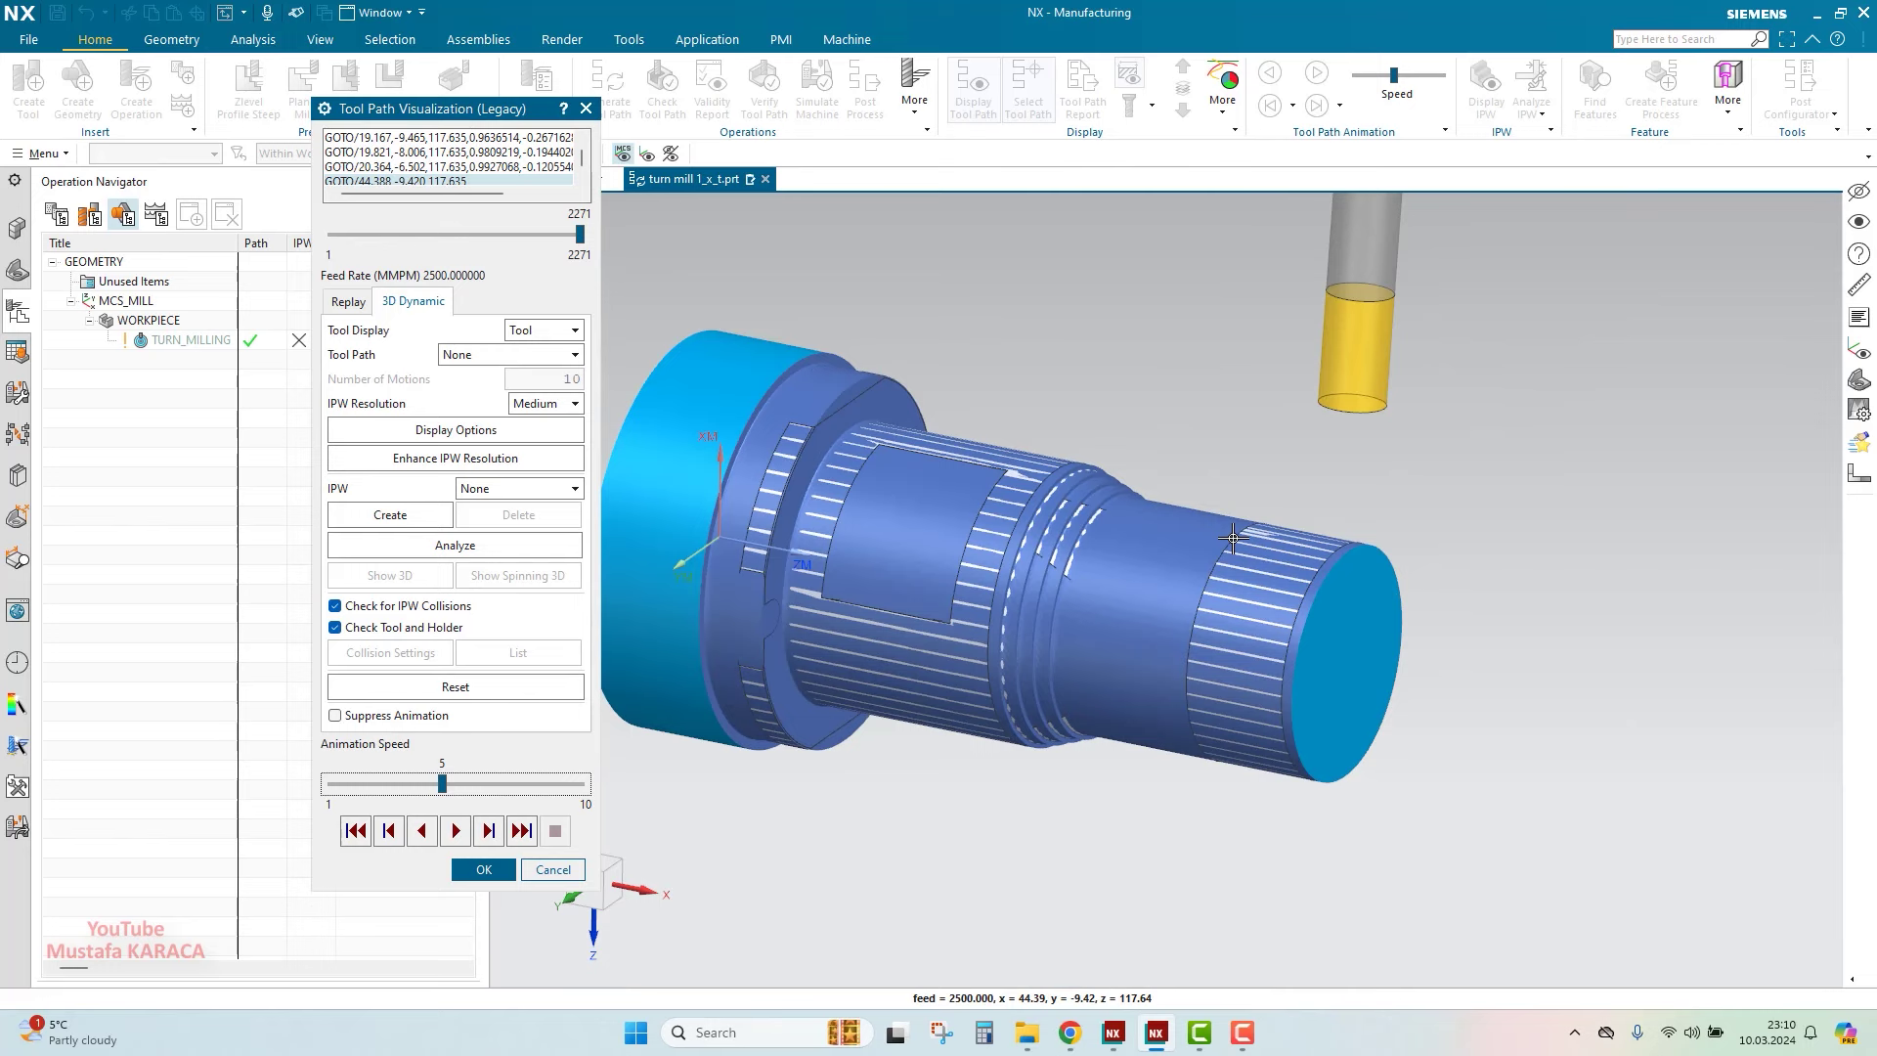
pyautogui.scroll(-1, 1234, 539)
pyautogui.scroll(-1, 1251, 623)
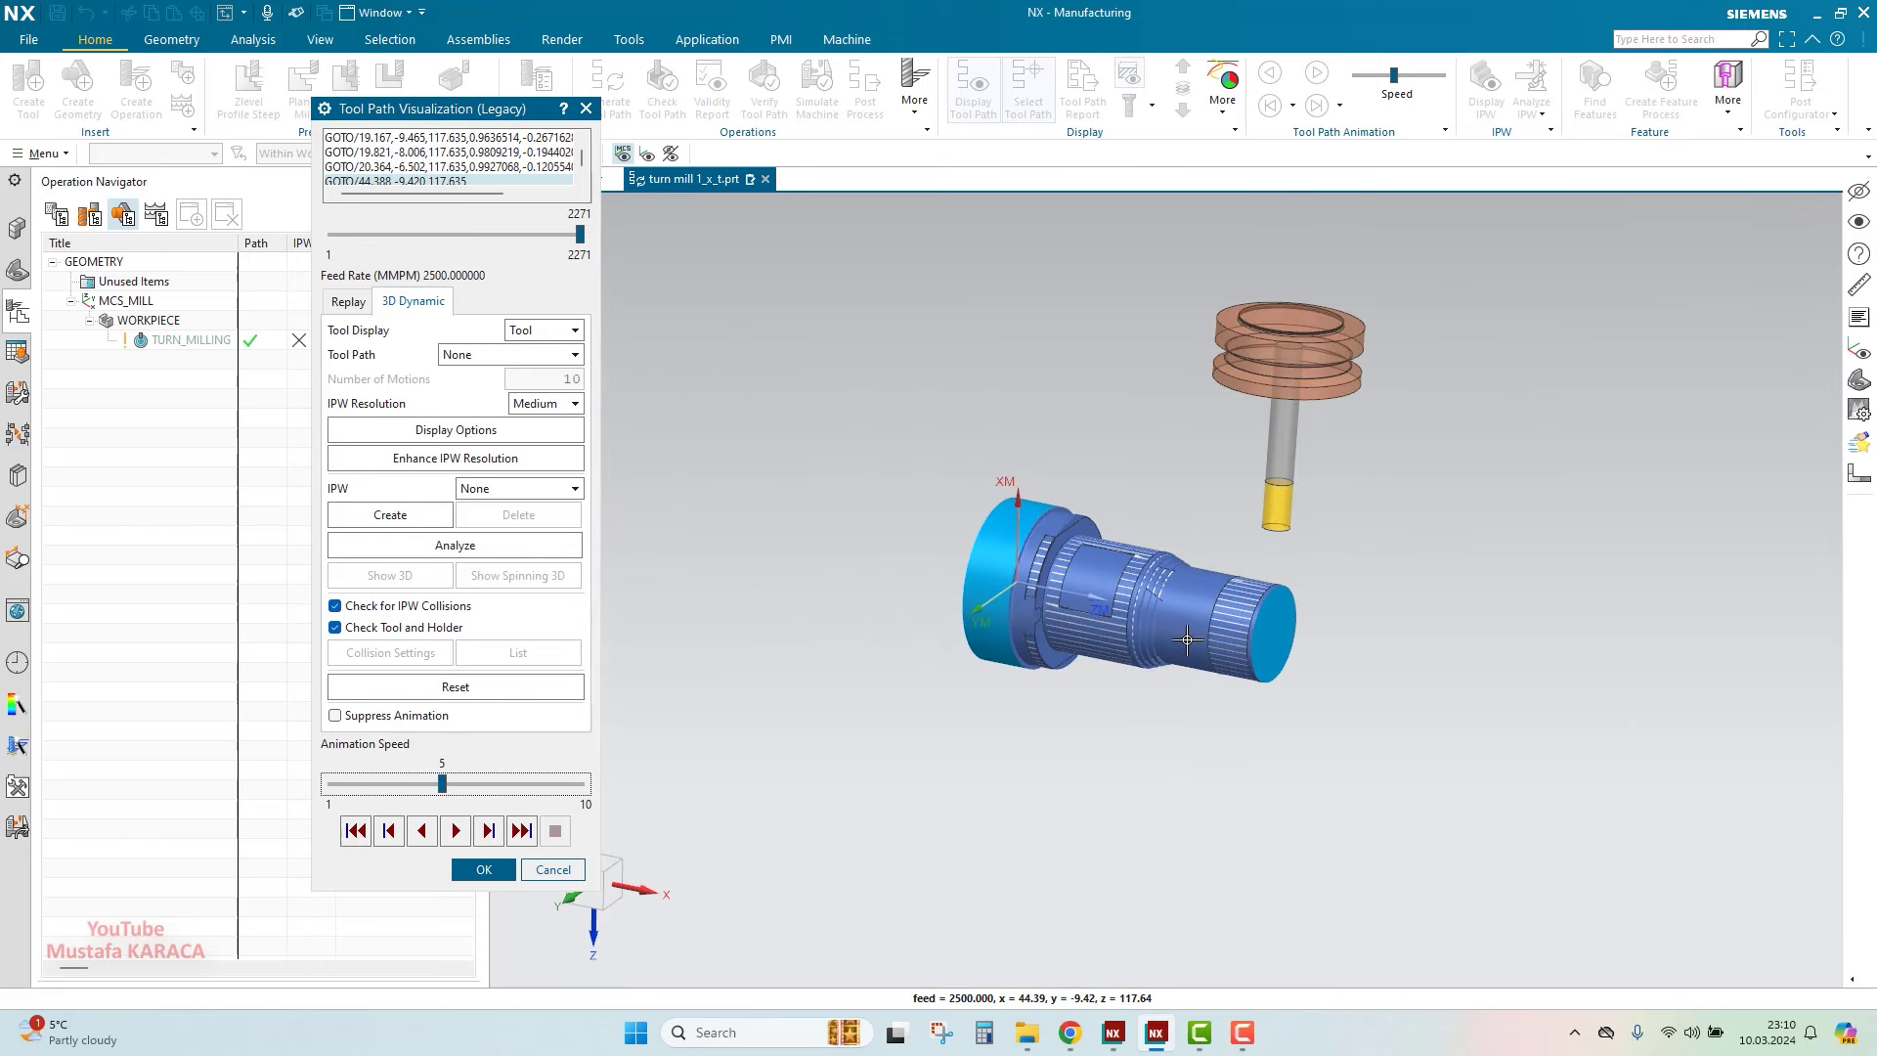
pyautogui.scroll(-1, 1138, 567)
pyautogui.scroll(-1, 1144, 562)
pyautogui.scroll(1, 1145, 549)
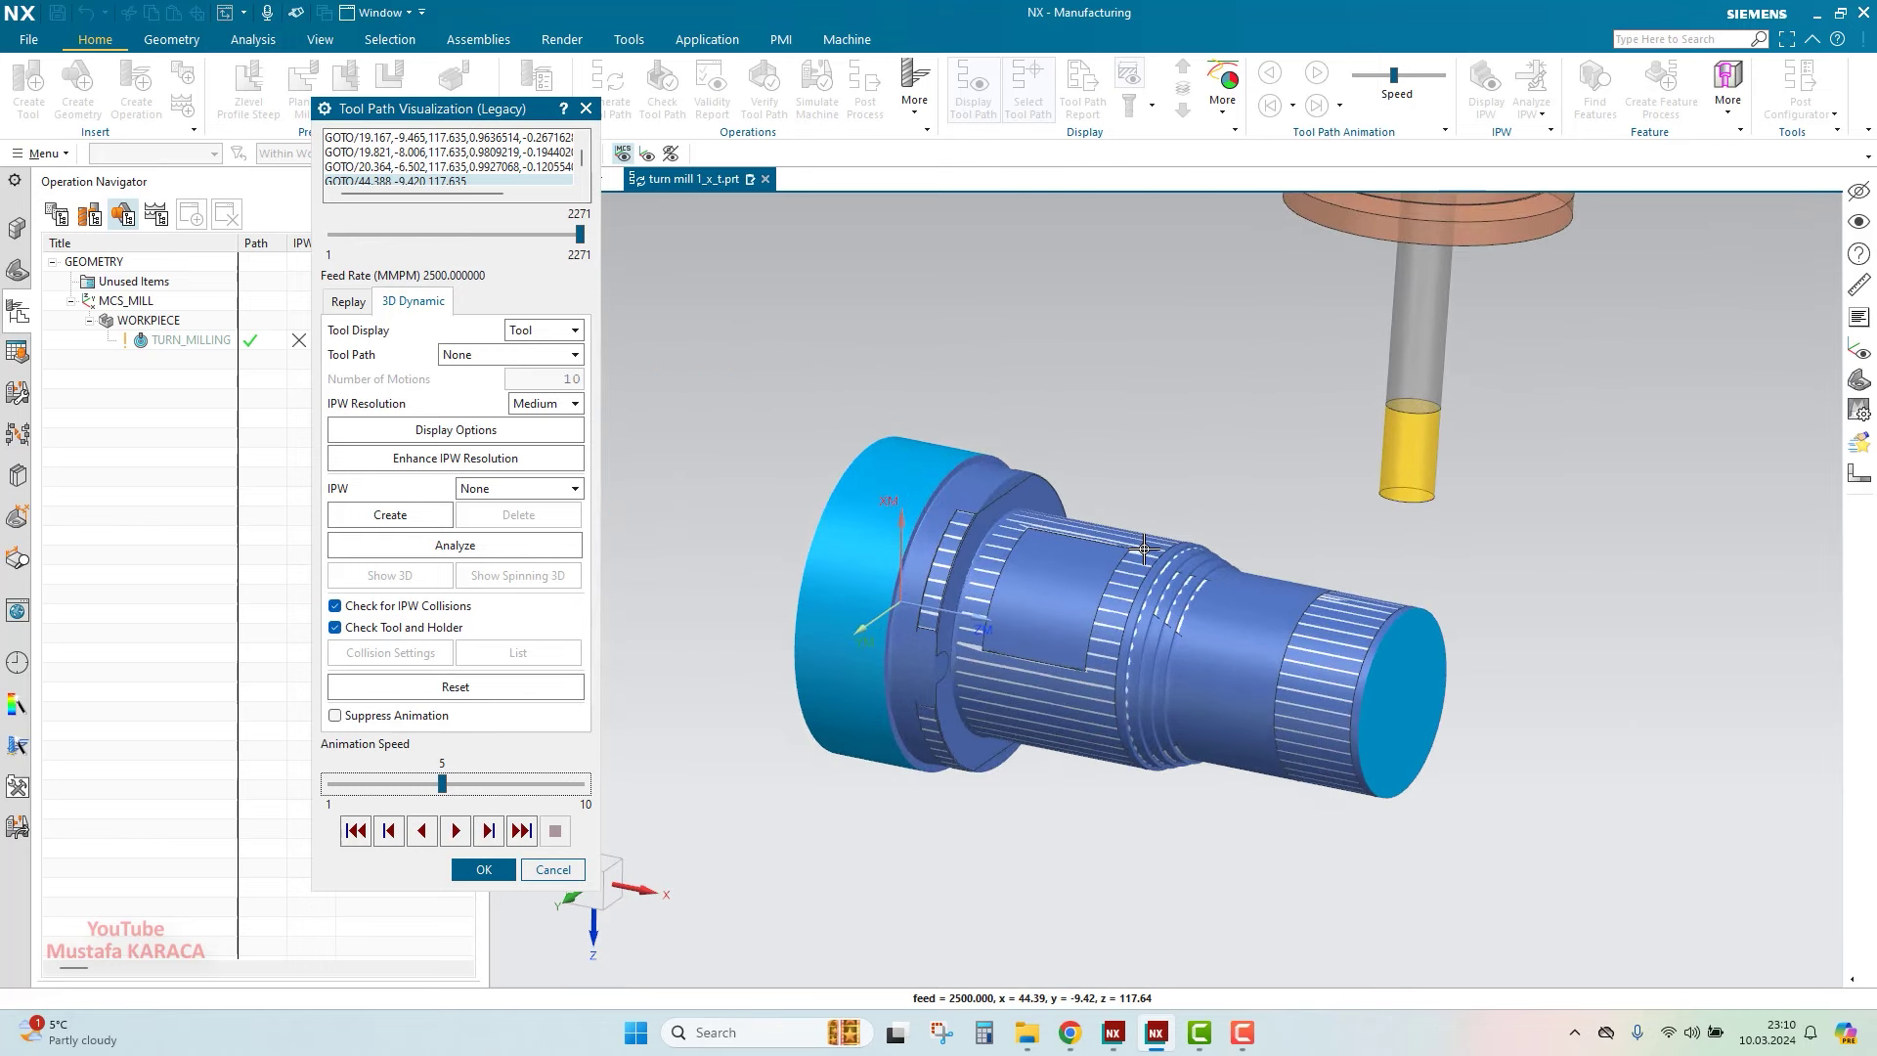
pyautogui.scroll(1, 1120, 636)
pyautogui.scroll(1, 1086, 661)
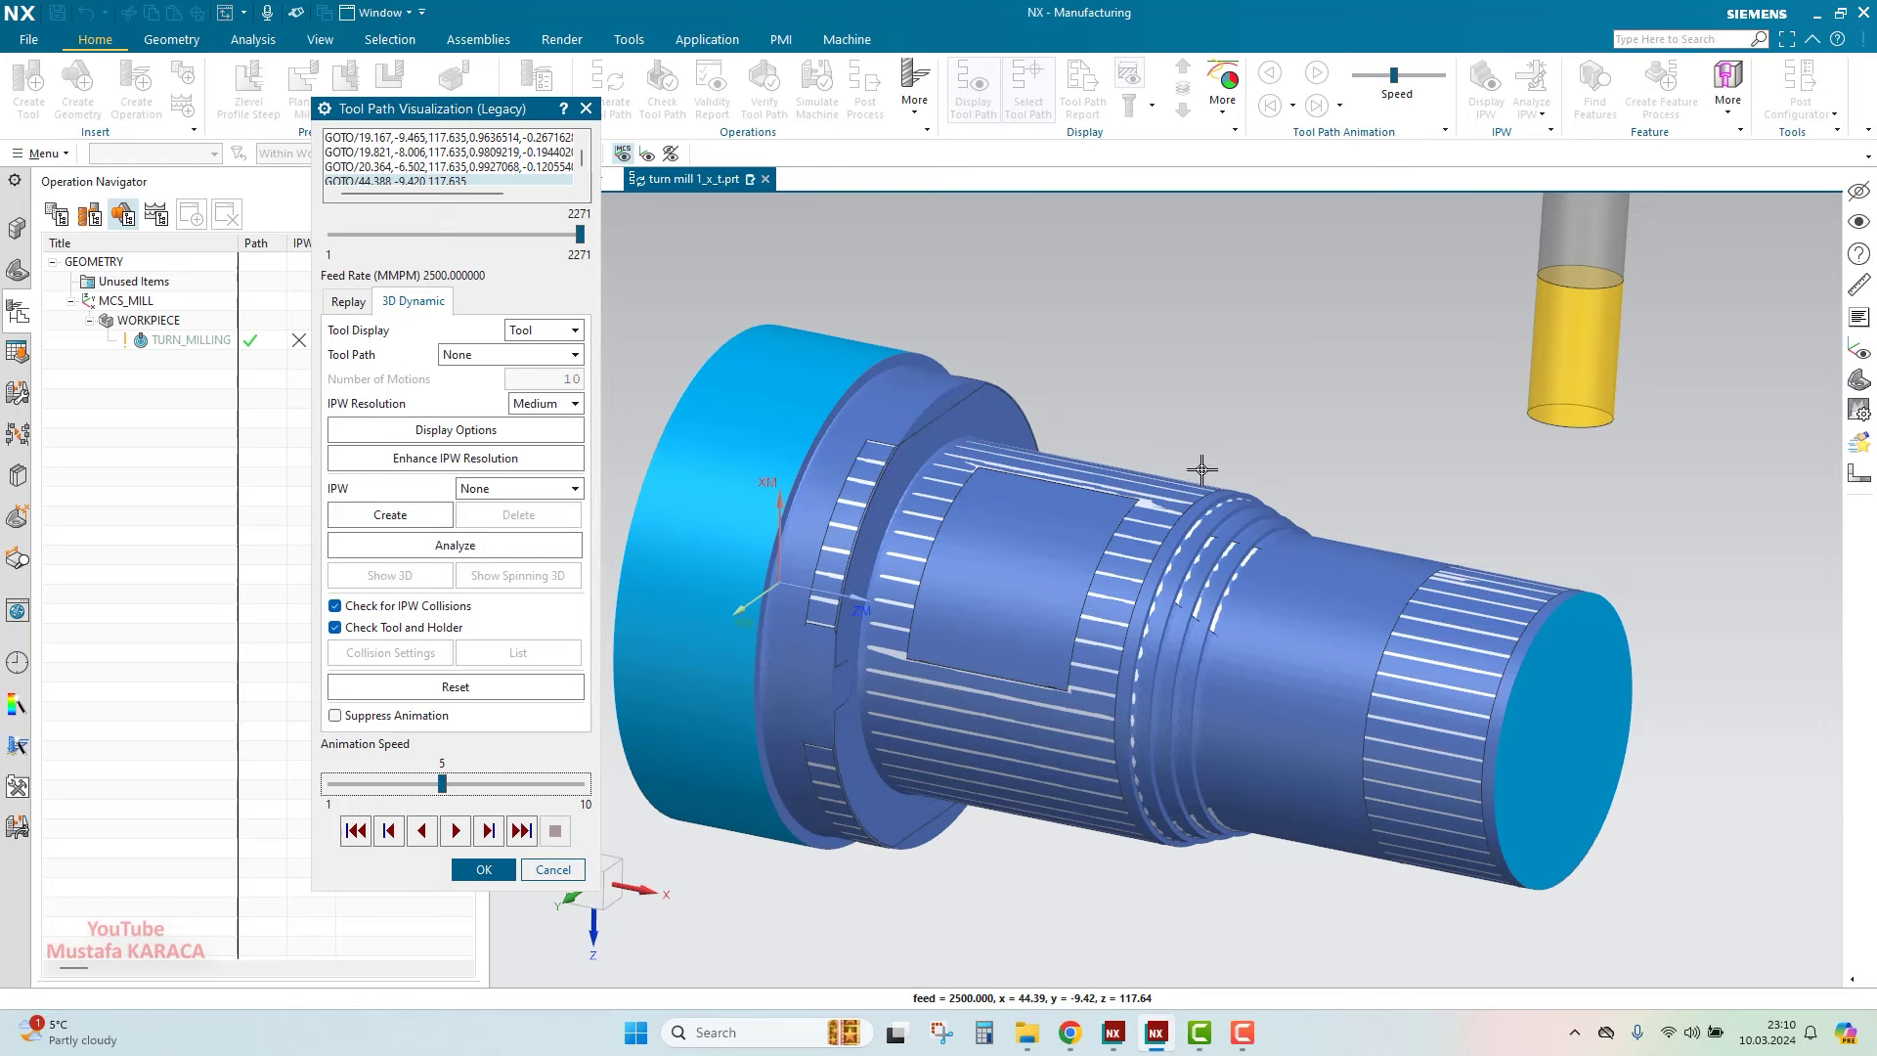
pyautogui.scroll(-3, 1202, 470)
pyautogui.scroll(1, 1182, 511)
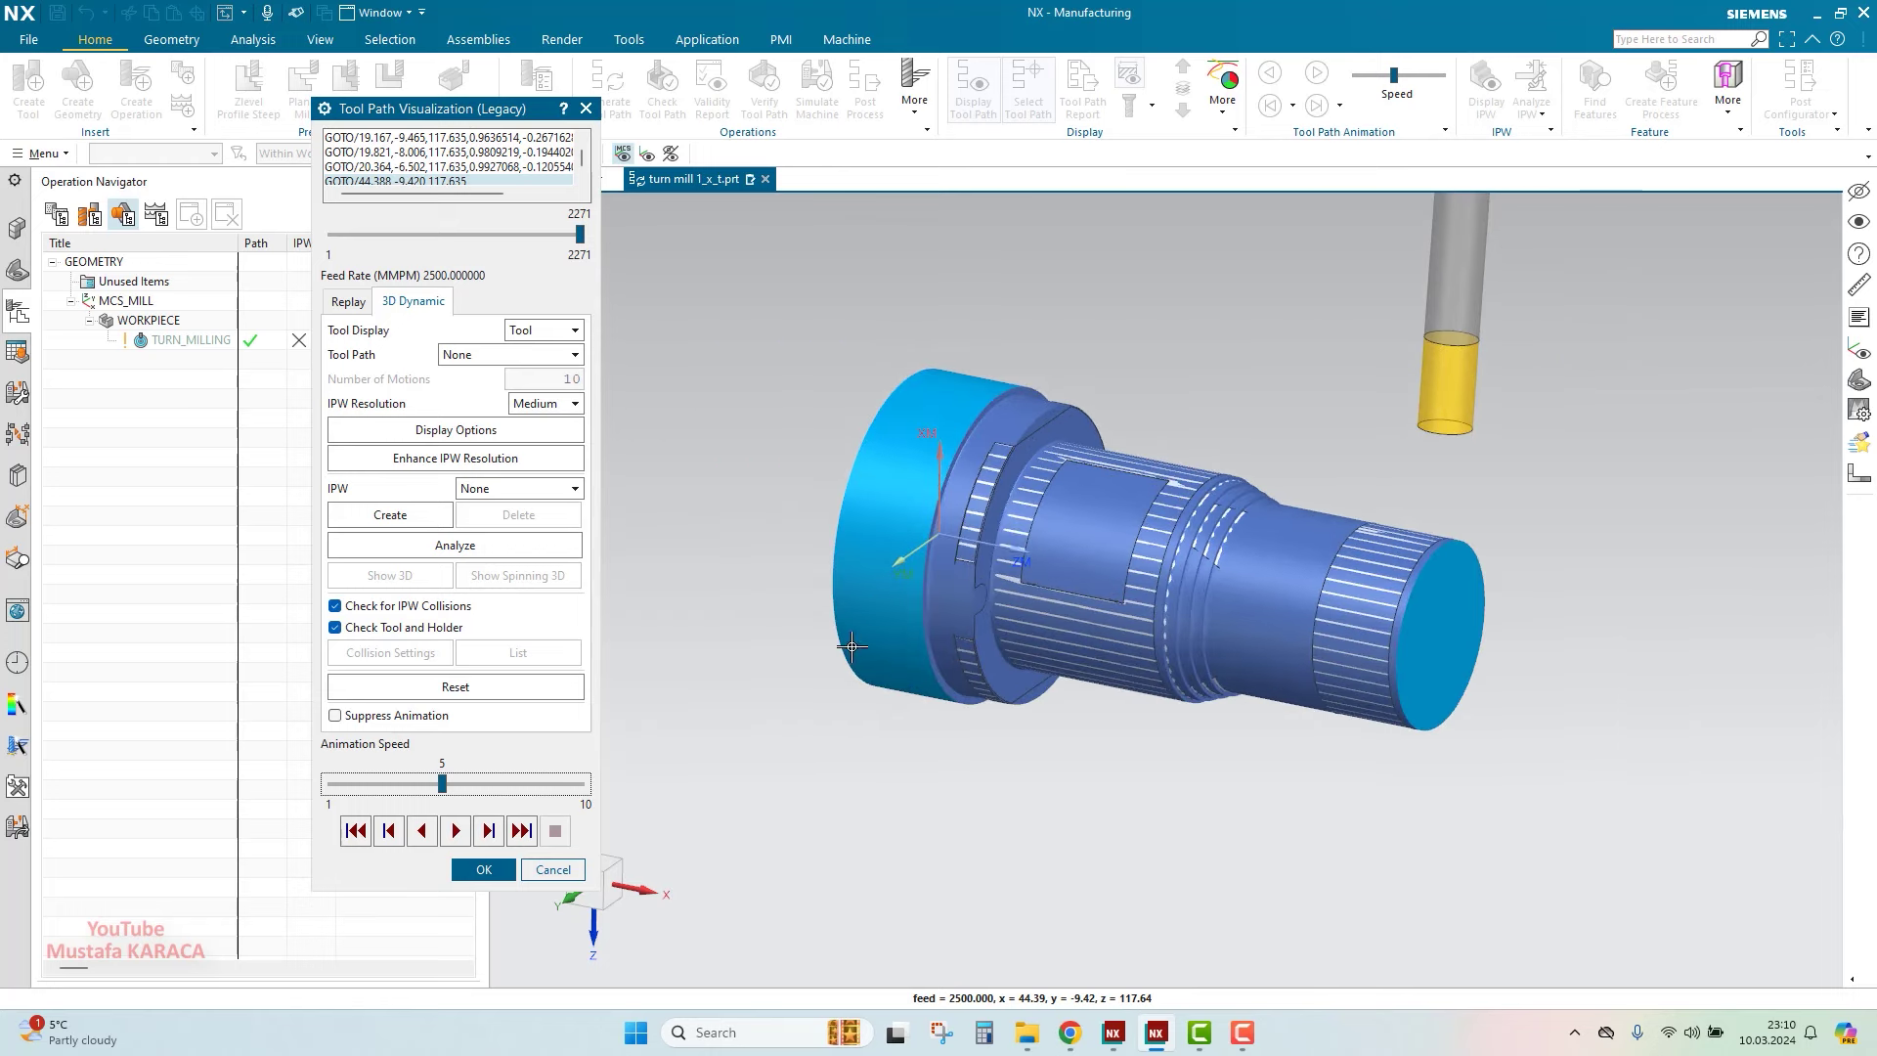
# Close the simulation, accept TURN_MILLING, and redisplay its limited toolpath on the part
pyautogui.click(484, 870)
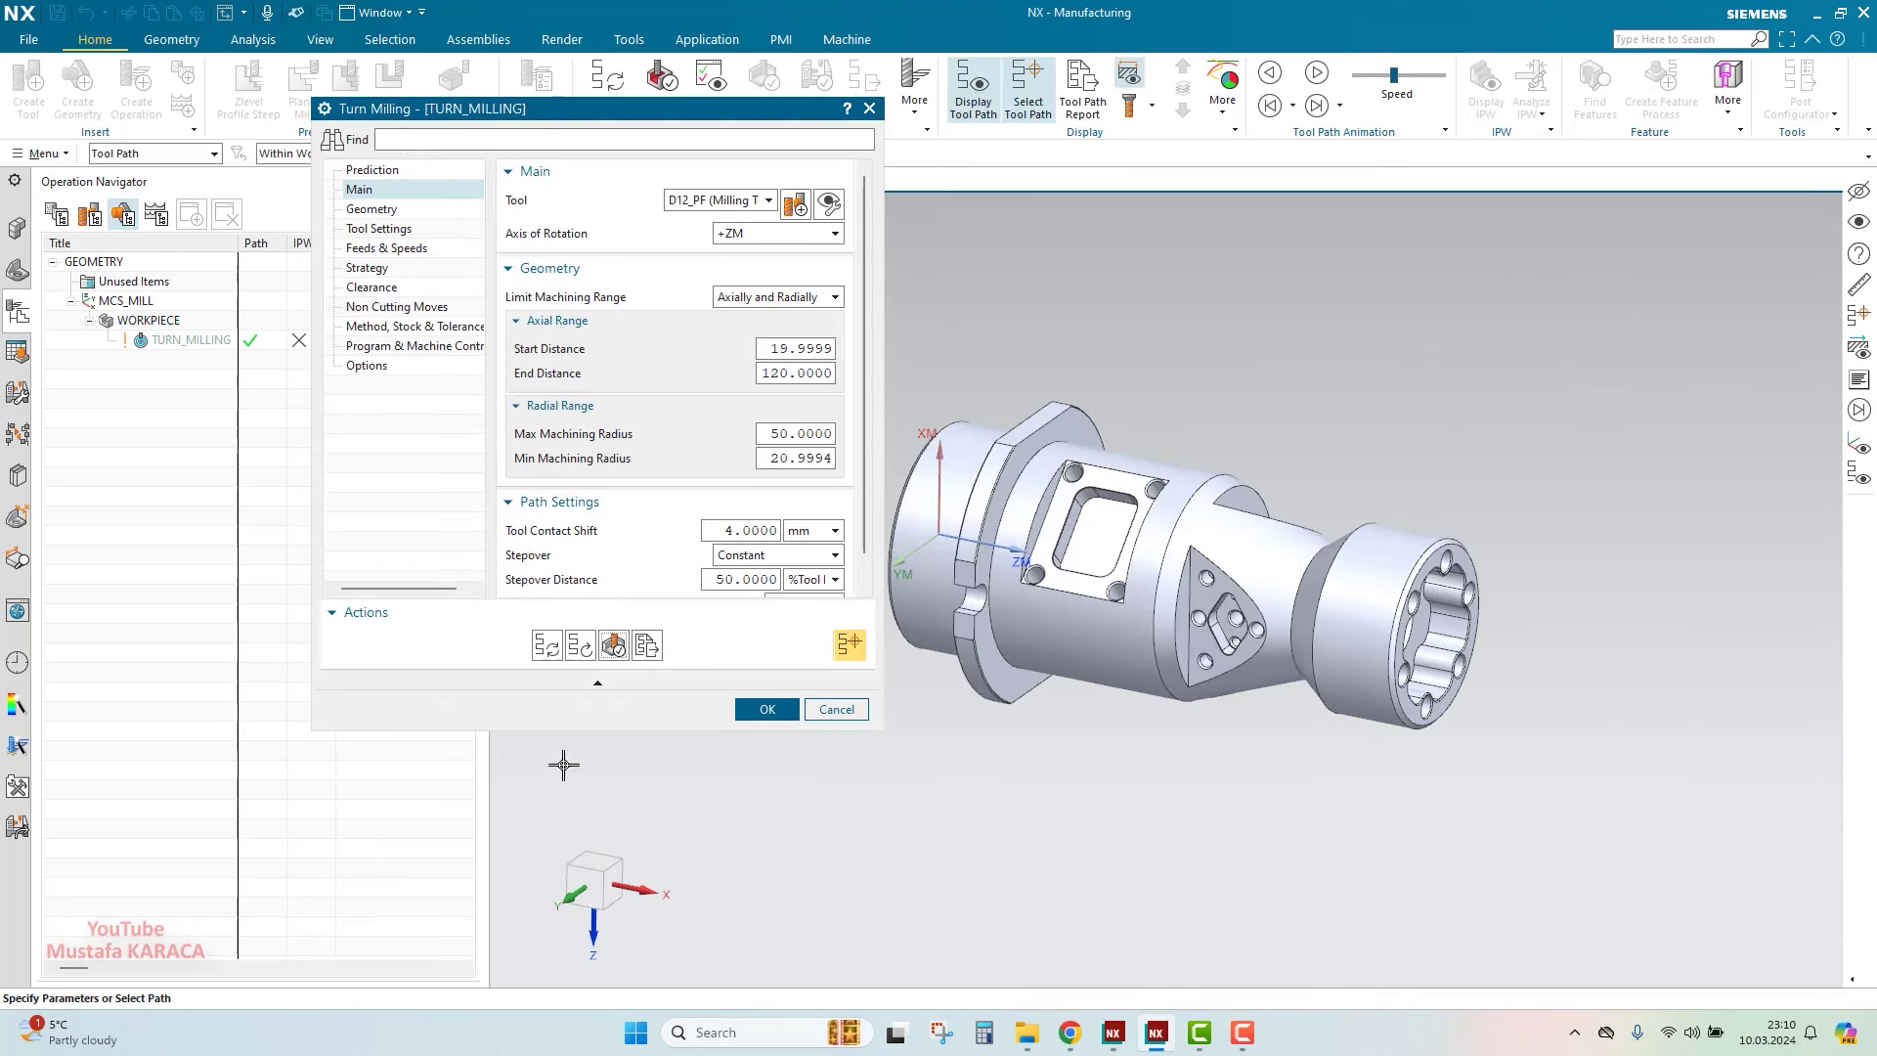
pyautogui.click(769, 710)
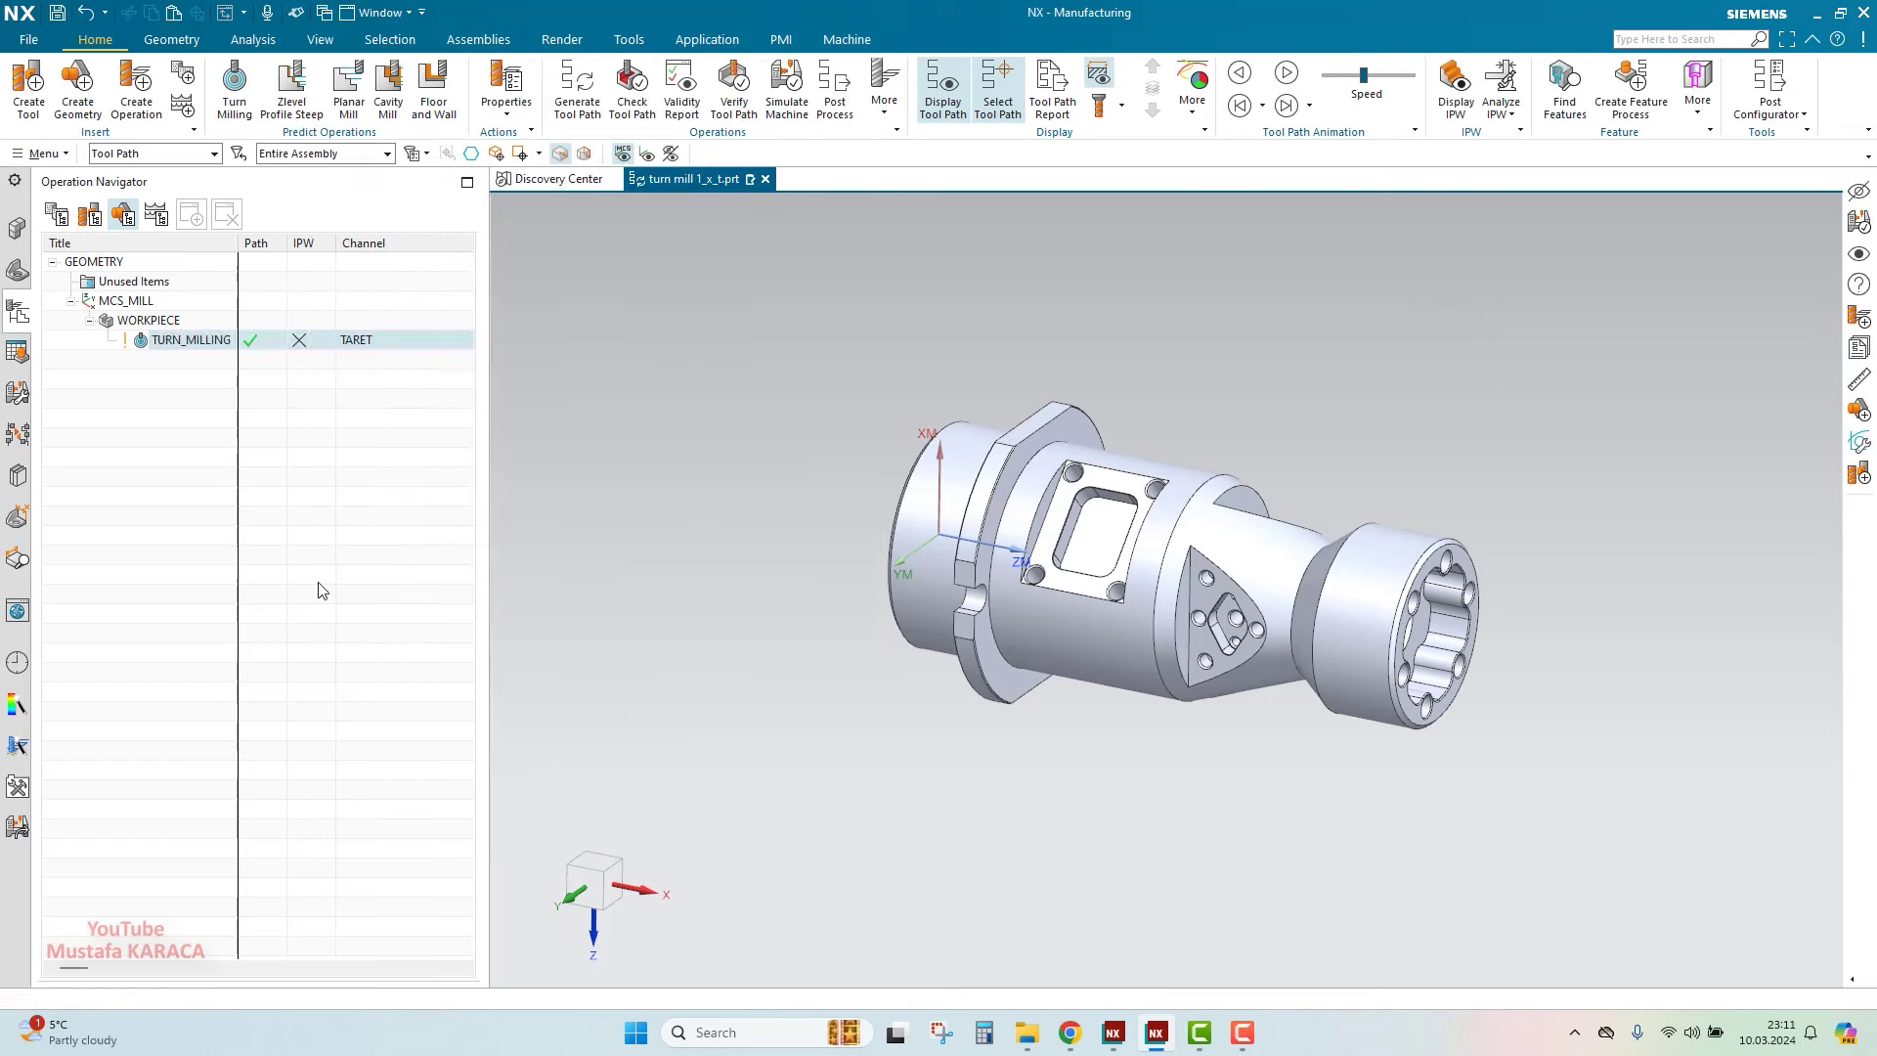
pyautogui.click(172, 340)
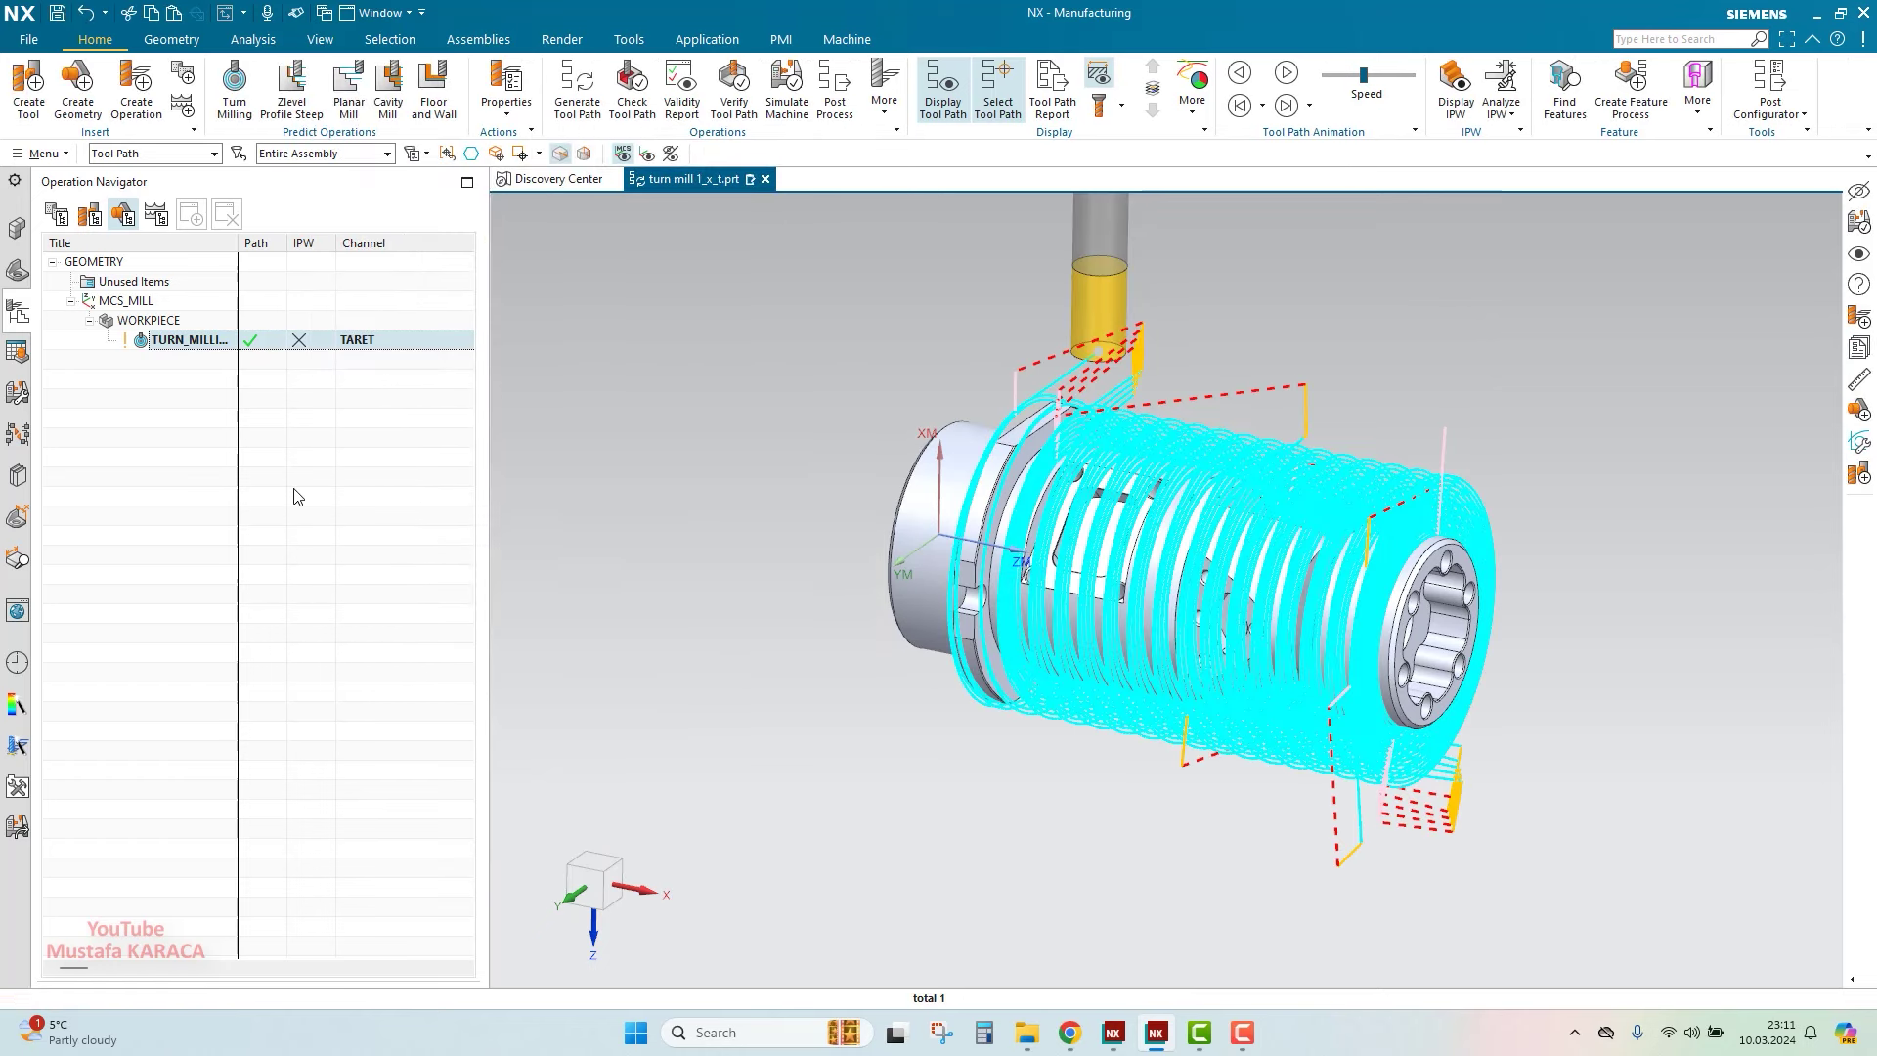